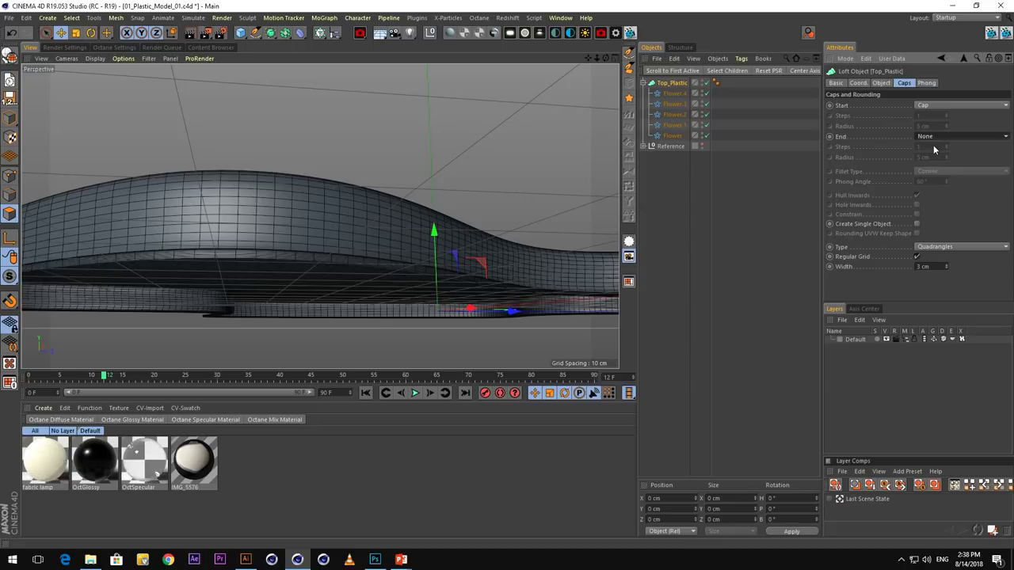
Add a Cloth Surface object as the parent of the Top_Plastic loft
left_click_drag(227, 276, 597, 117, "alt")
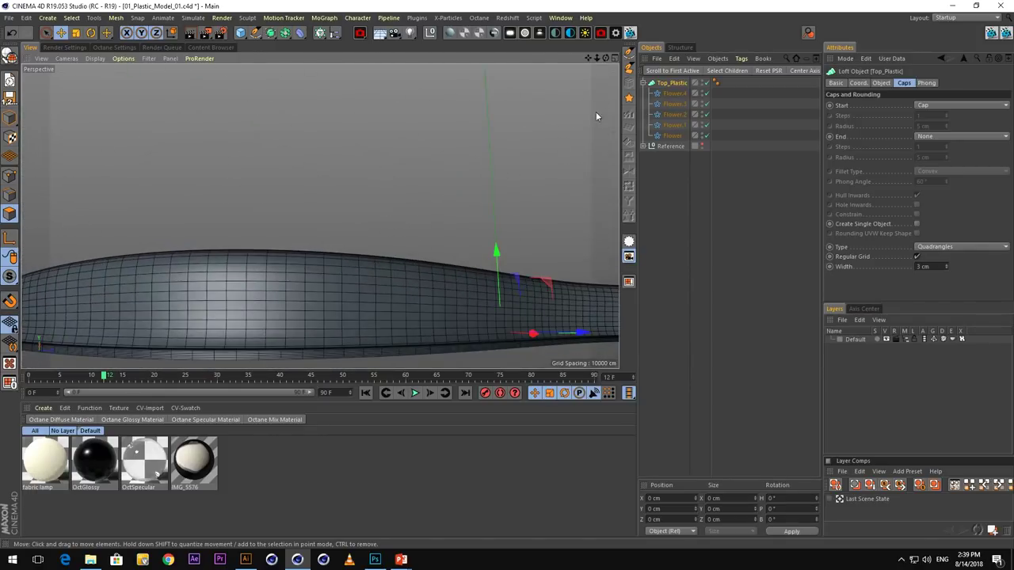
left_click(193, 19)
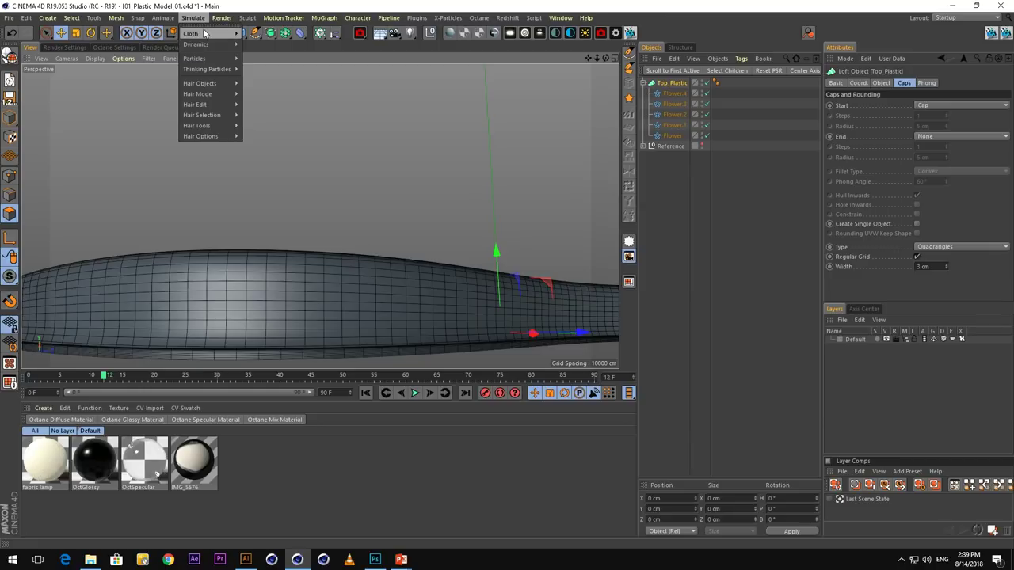
mouse_move(207, 33)
left_click(279, 41)
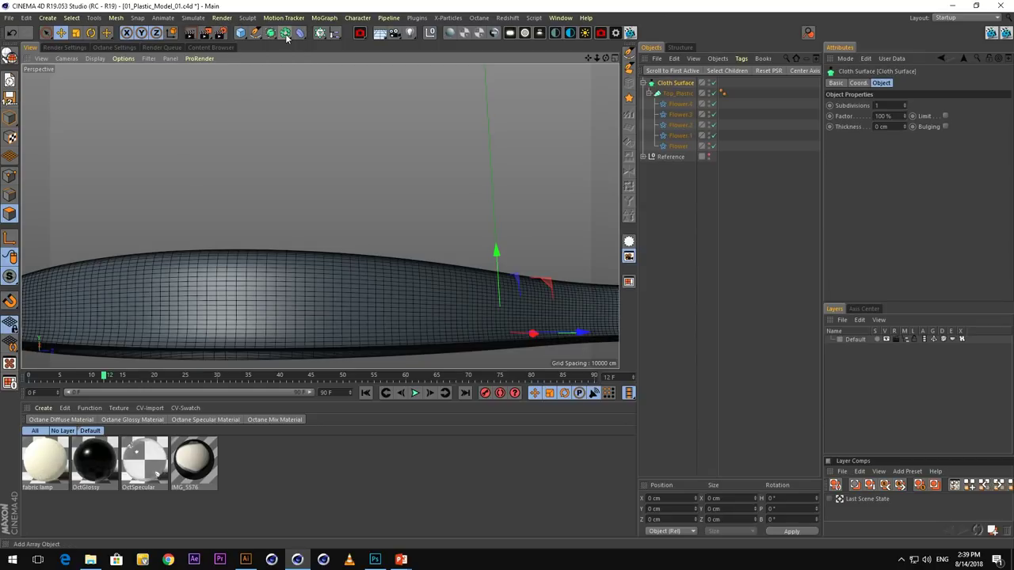
Set the Cloth Surface subdivisions to 0 and its thickness to 0.2 cm
left_click_drag(361, 291, 354, 270, "alt")
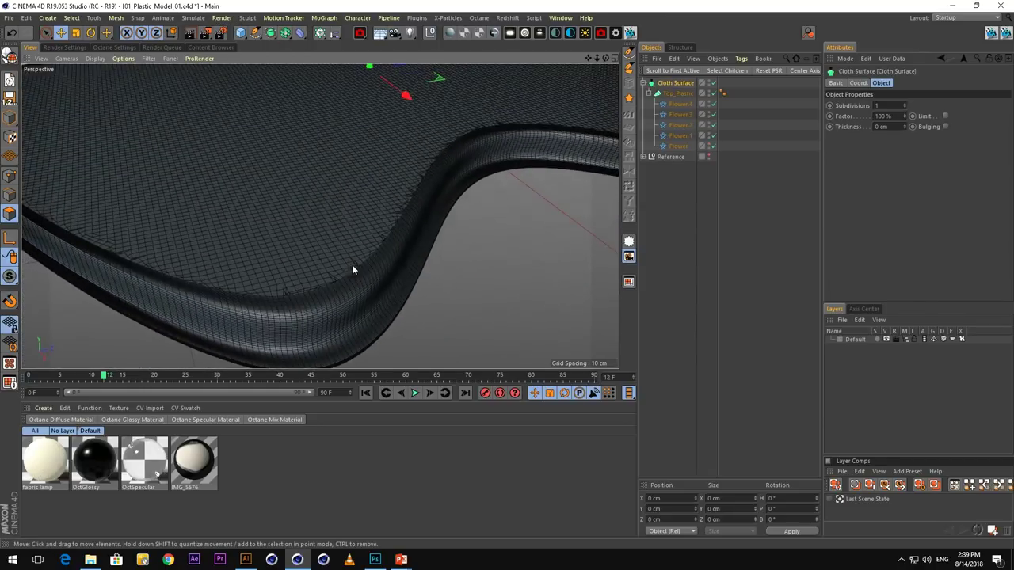
left_click_drag(889, 106, 814, 107)
type("0")
key("Return")
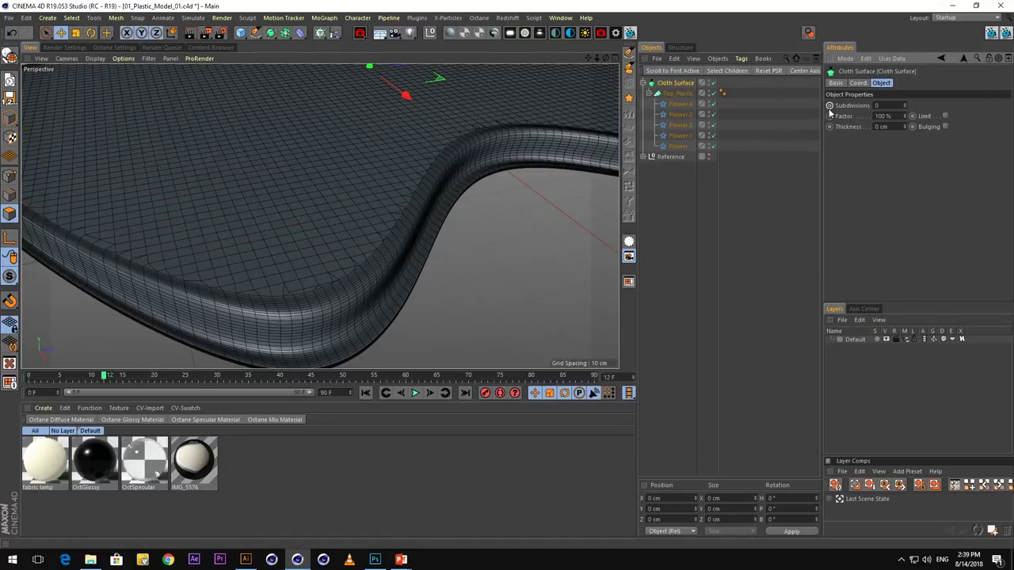
double_click(890, 128)
type("0.2")
key("Return")
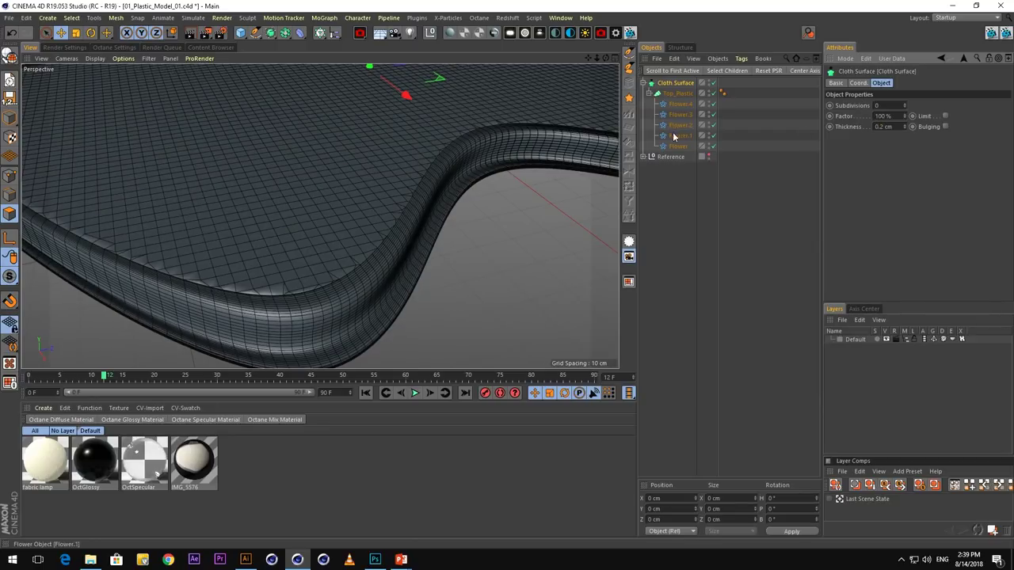
Compare the plastic rim with the Cloth Surface switched off and on, examining the shell thickness and cap edge up close
left_click_drag(285, 309, 491, 190, "alt")
left_click(712, 83)
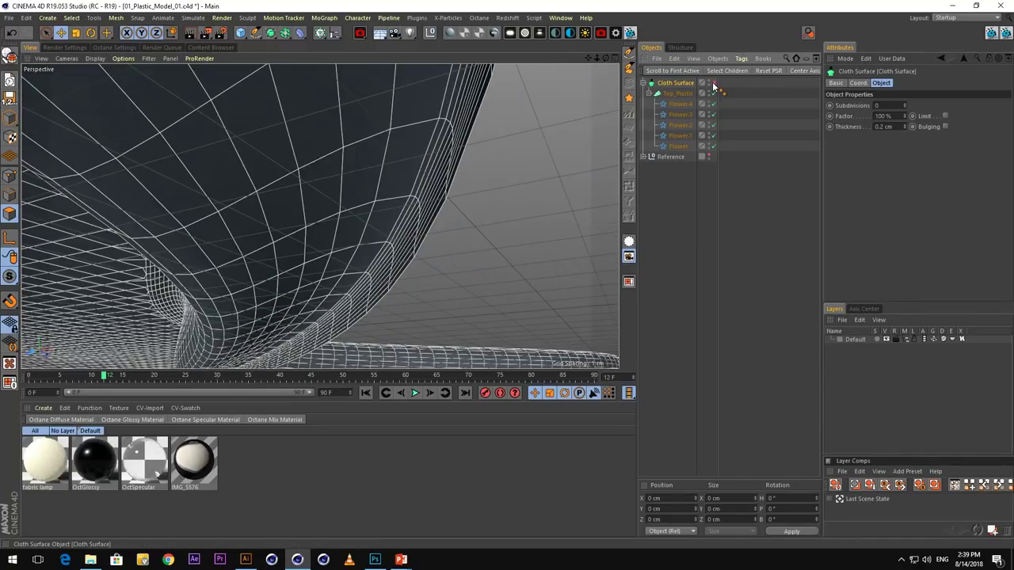
left_click(713, 83)
left_click(713, 84)
left_click(713, 84)
left_click_drag(263, 267, 217, 294, "alt")
left_click_drag(183, 177, 181, 208, "alt")
left_click_drag(320, 216, 257, 186, "alt")
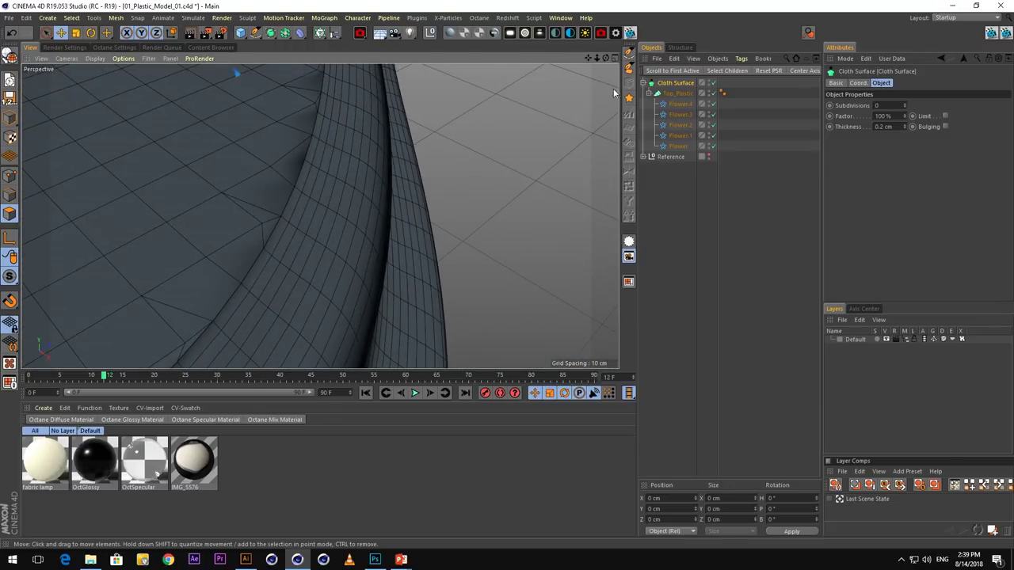
Enable Create Single Object for the caps of the Top_Plastic loft and check the merged rim
left_click(679, 95)
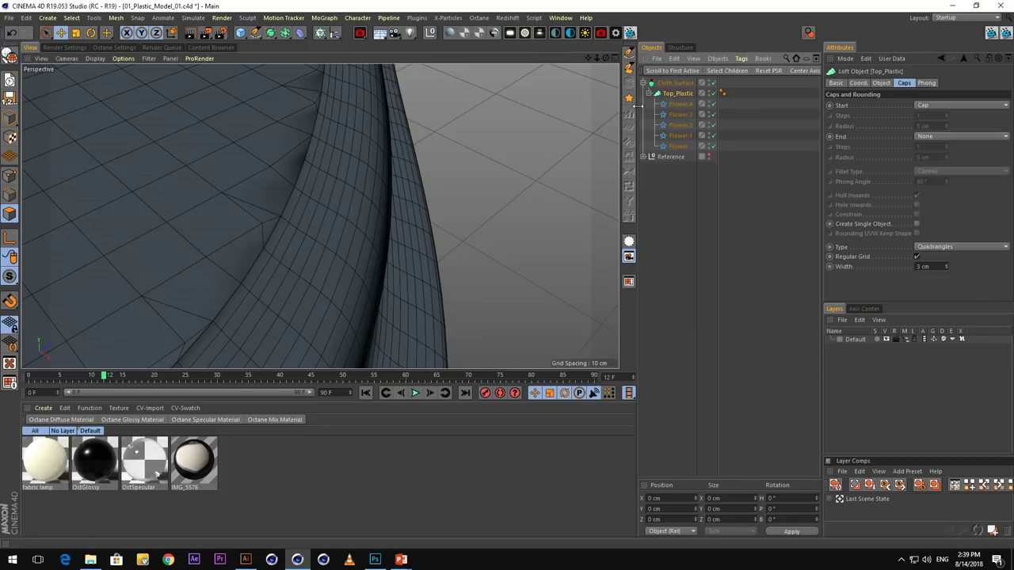
left_click(917, 224)
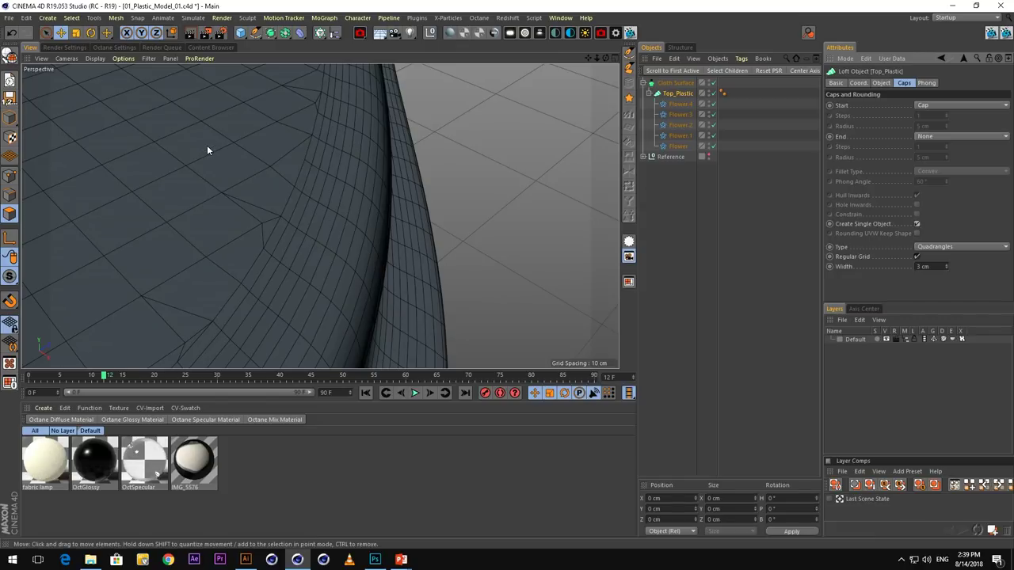
middle_click_drag(231, 179, 265, 172, "alt")
left_click_drag(265, 172, 224, 165, "alt")
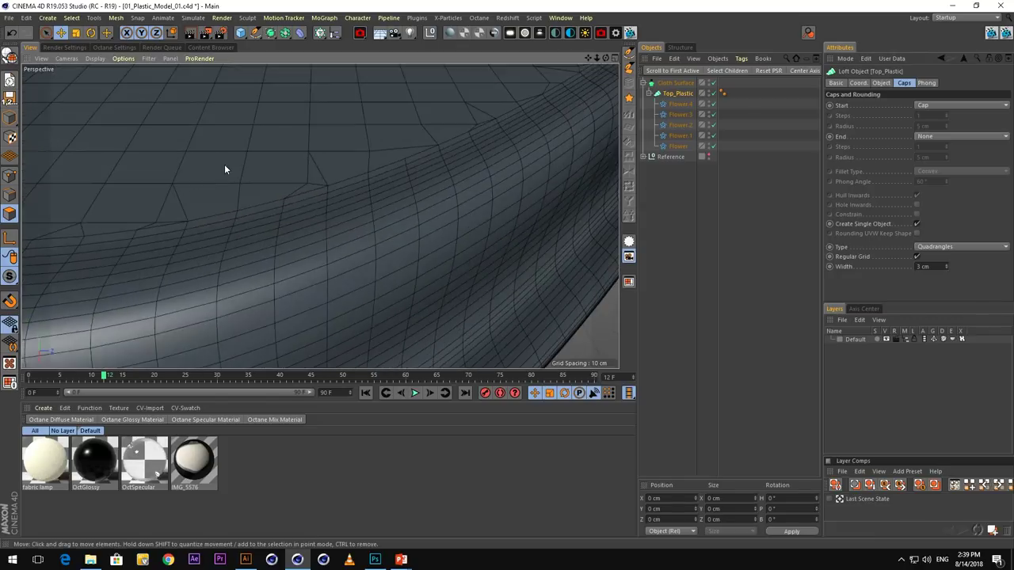
right_click_drag(228, 163, 183, 199, "alt")
left_click_drag(320, 216, 213, 211, "alt")
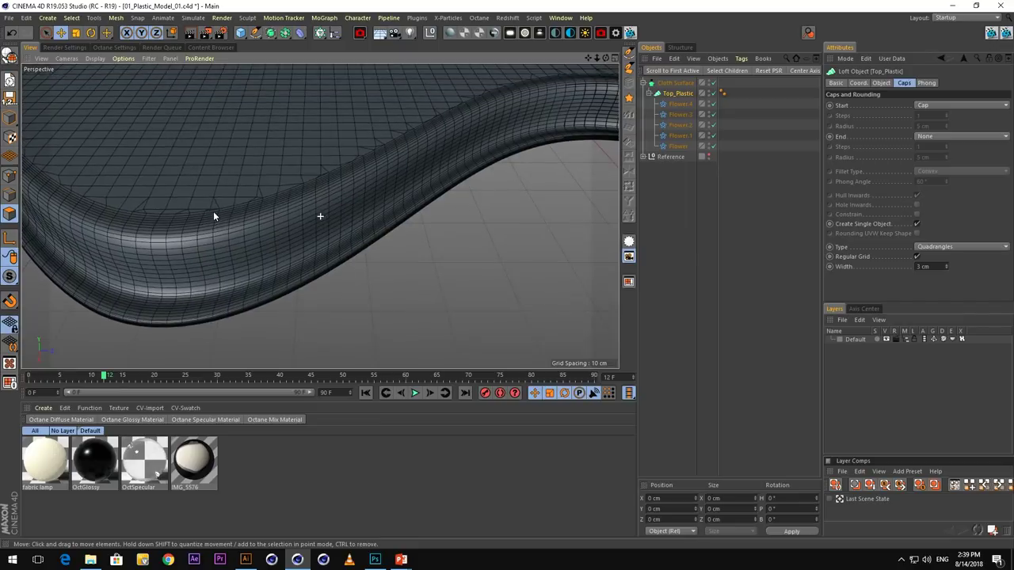
Duplicate the Cloth Surface hierarchy and rename the copied loft to Btm_Plastic
left_click_drag(681, 76, 662, 94, "ctrl")
double_click(679, 93)
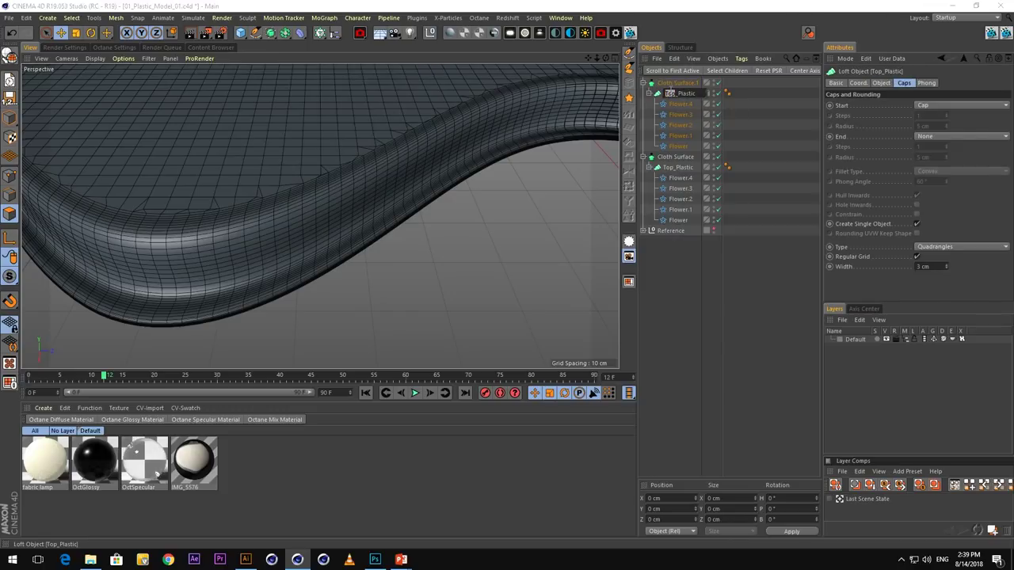
type("Btm")
key("Return")
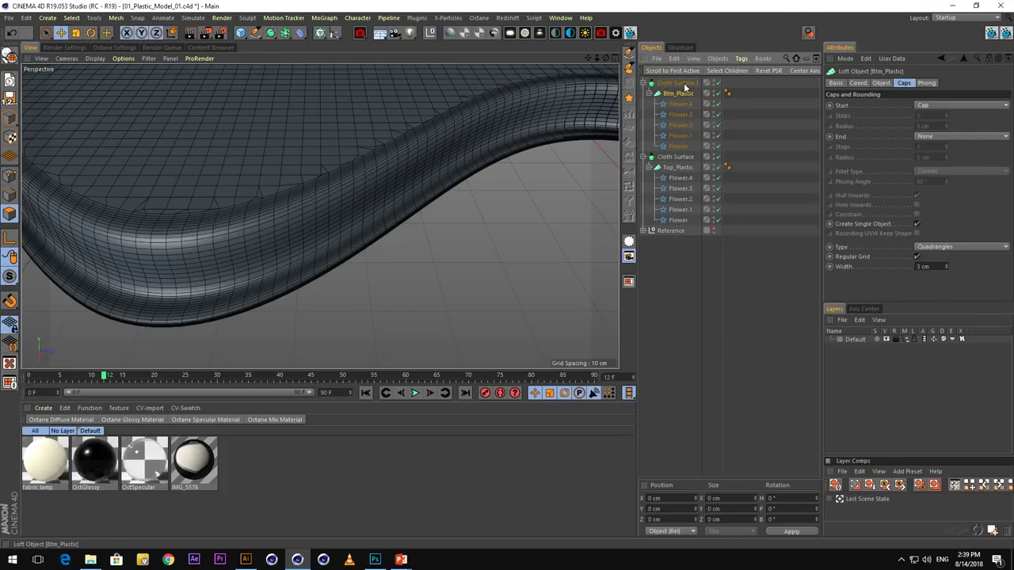
Move the duplicated Cloth Surface.1 hierarchy below the original Cloth Surface, just above Reference, and expand it
left_click(643, 82)
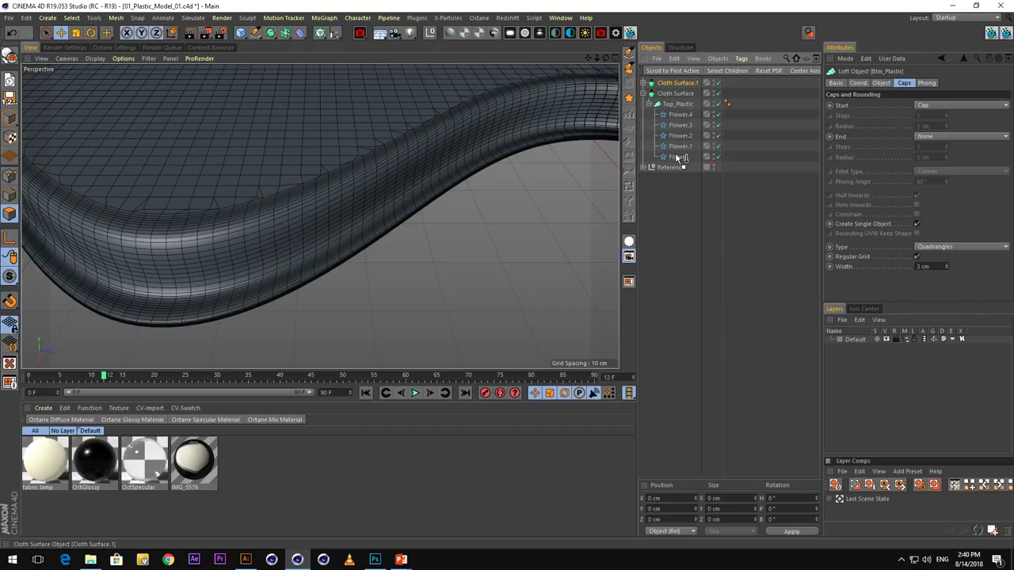
left_click_drag(677, 157, 666, 169)
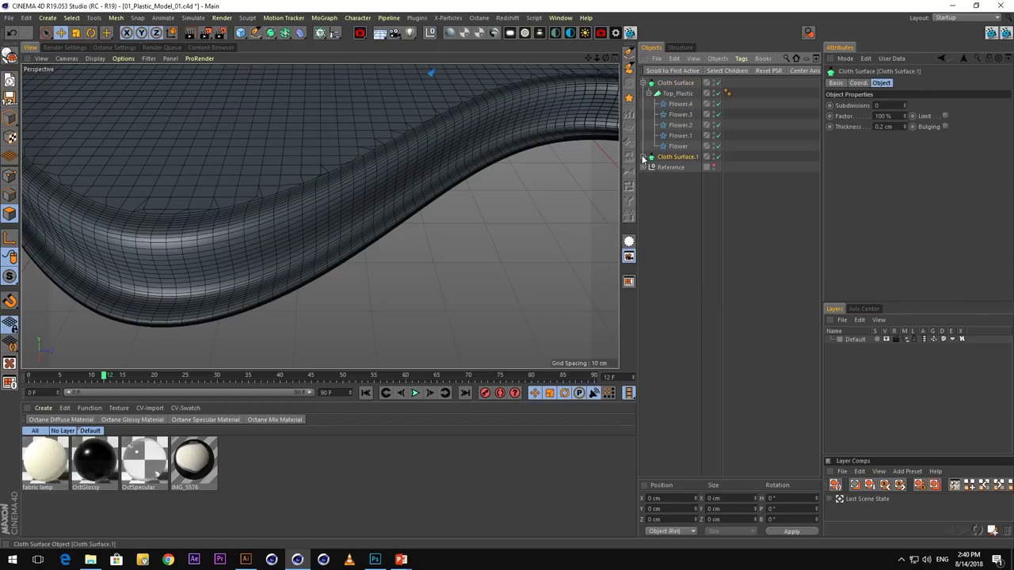
left_click(642, 157)
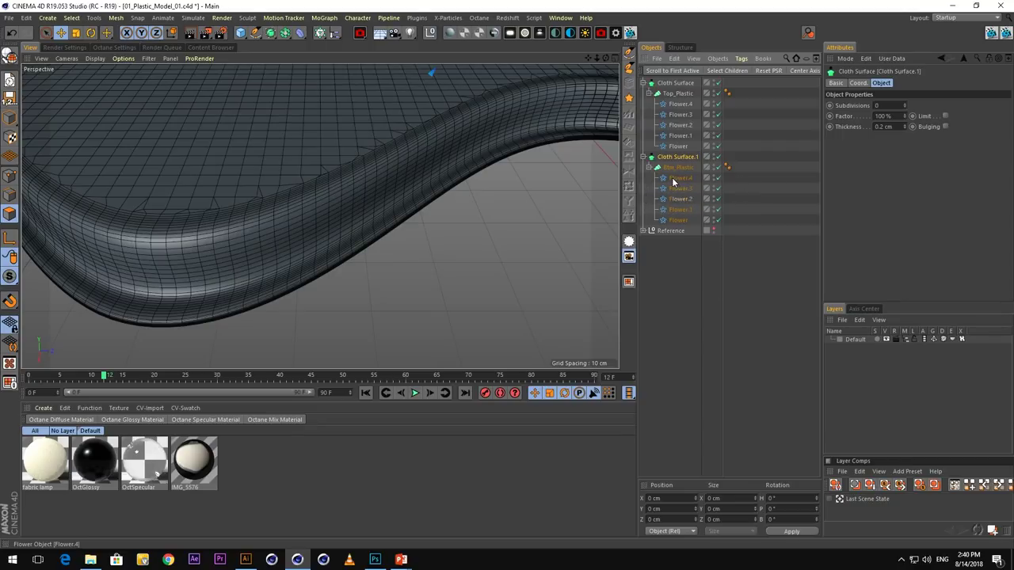
Mirror the Btm_Plastic flower splines downward by negating their Y positions, with Flower.4 at -10.153 cm and Flower.1 at -0.893 cm
left_click(678, 178)
left_click(858, 83)
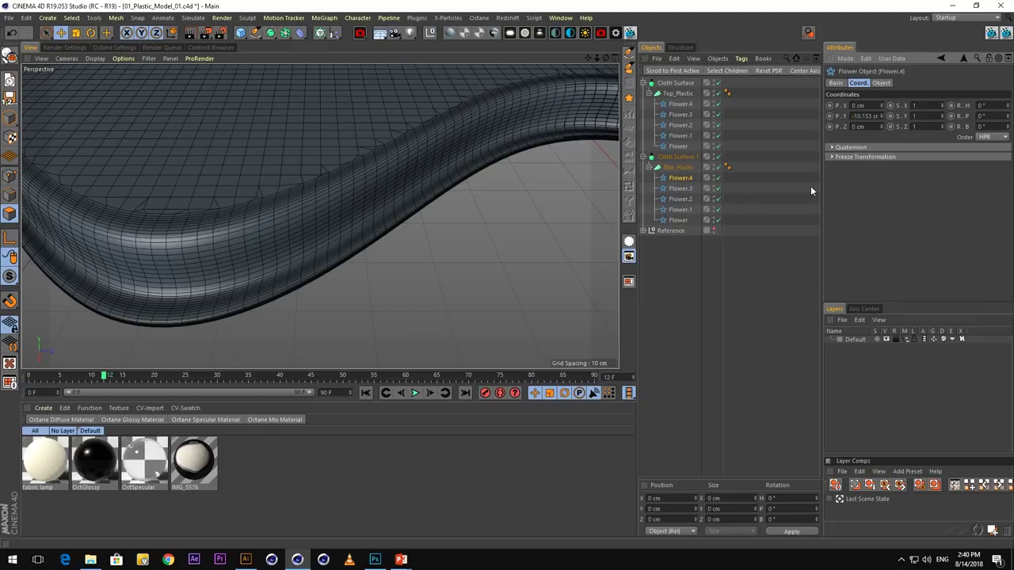
left_click(684, 189)
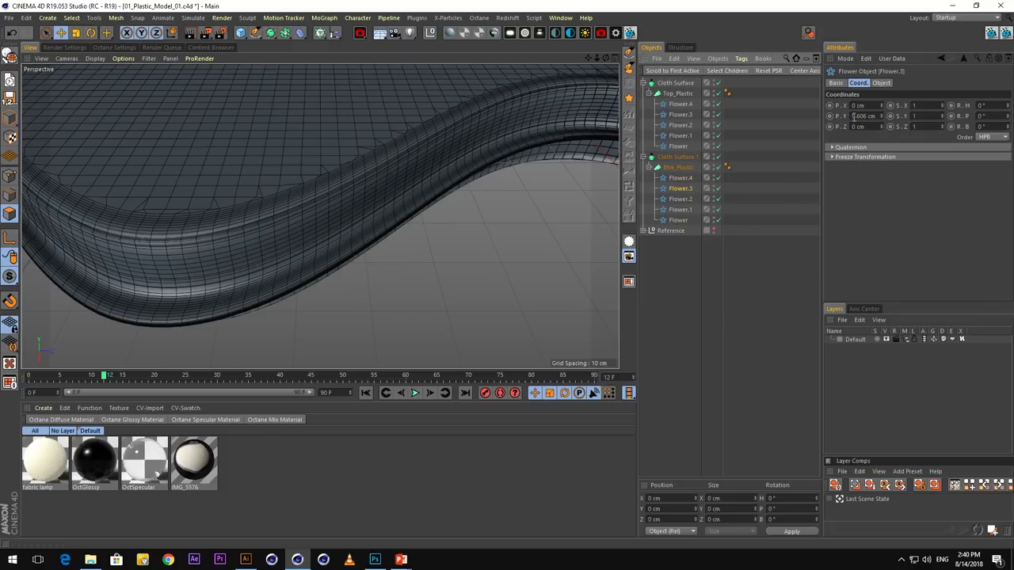
left_click(680, 199)
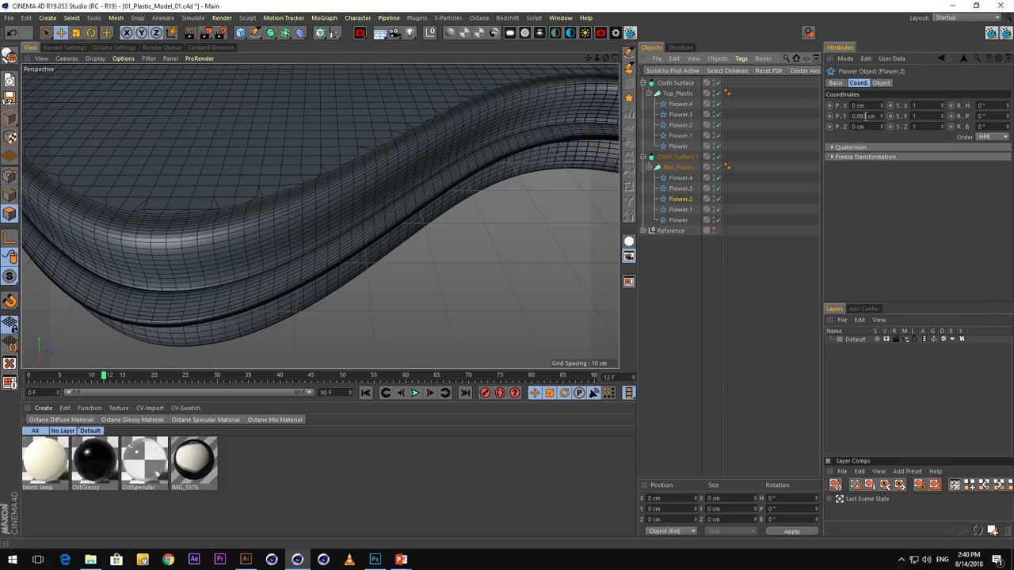
left_click(680, 210)
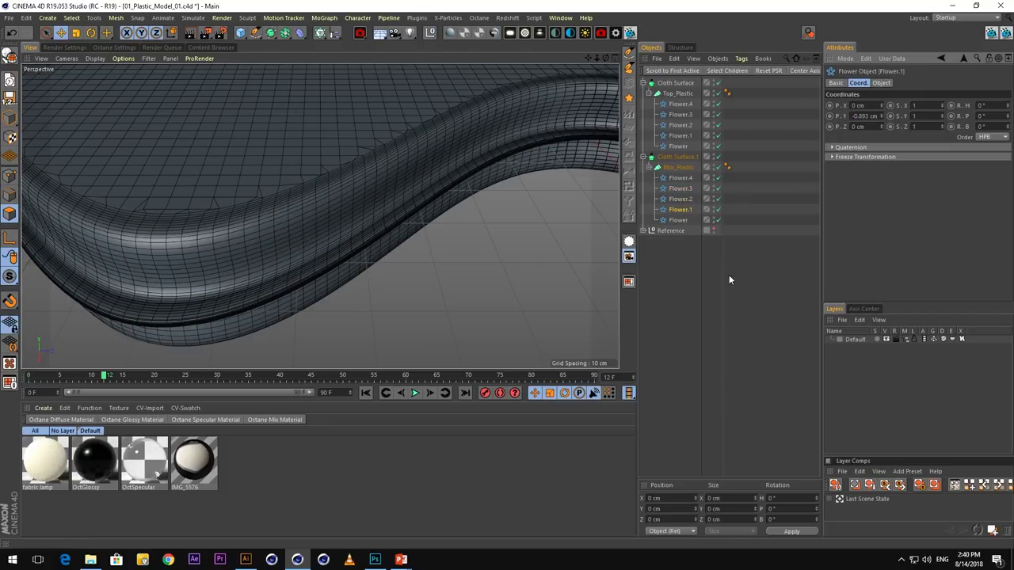
left_click(679, 220)
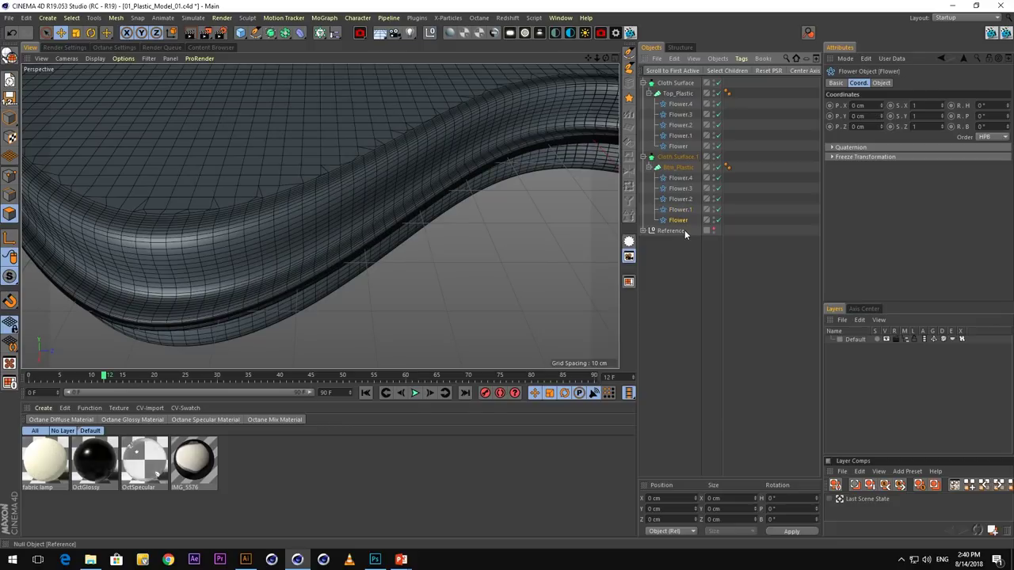
Examine the mirrored bottom plastic part from below and from the side, including its loft cap settings and the seam with the top
left_click_drag(354, 259, 454, 154, "alt")
left_click_drag(258, 264, 301, 238, "alt")
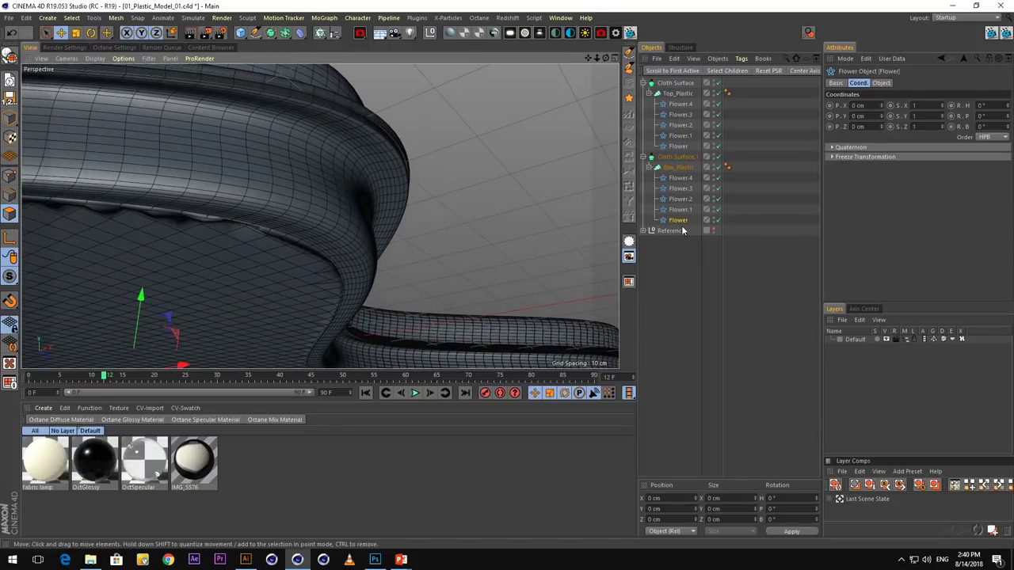
left_click(686, 169)
scroll(897, 236, "down", 2)
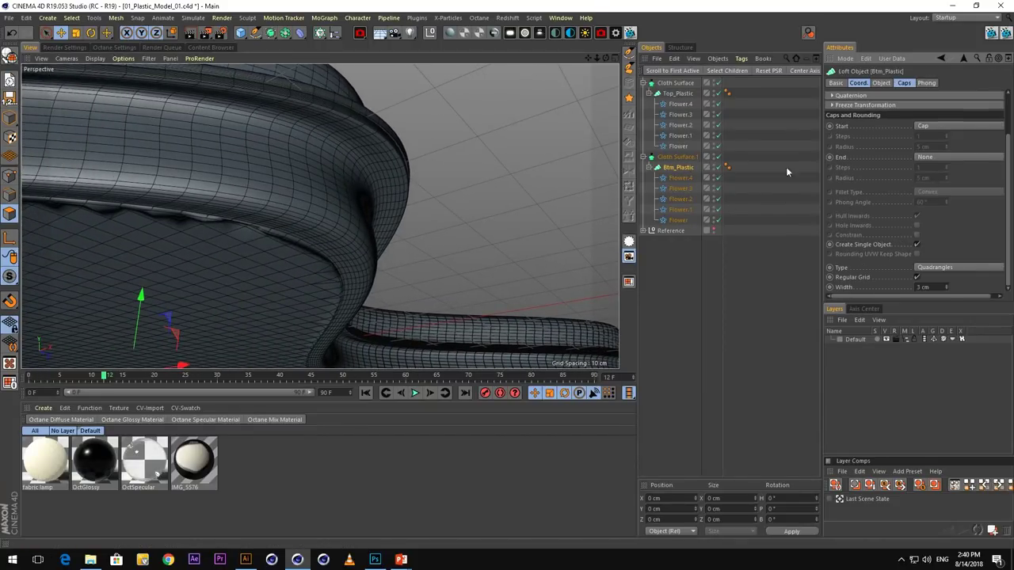
left_click(677, 157)
left_click_drag(299, 160, 441, 222, "alt")
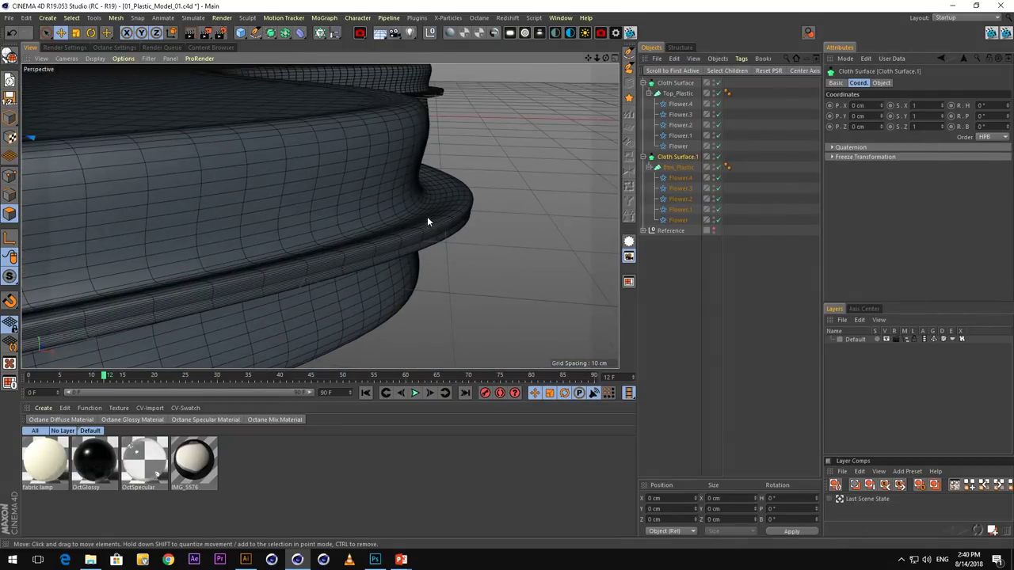
left_click_drag(359, 212, 366, 290, "alt")
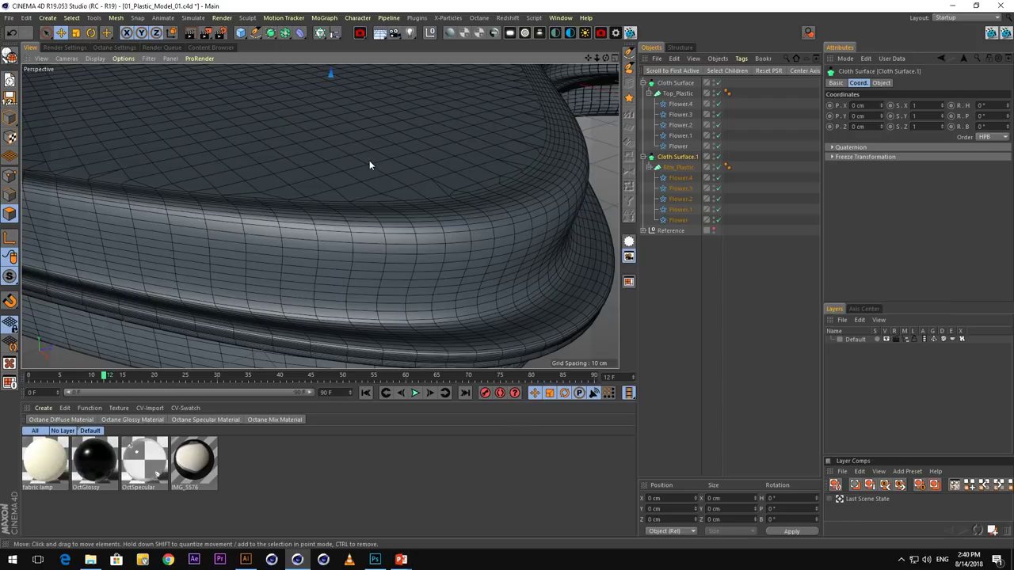
mouse_move(369, 160)
left_mouse_down("alt")
mouse_move(415, 190)
mouse_move(388, 159)
left_mouse_up("alt")
middle_click_drag(387, 160, 368, 238, "alt")
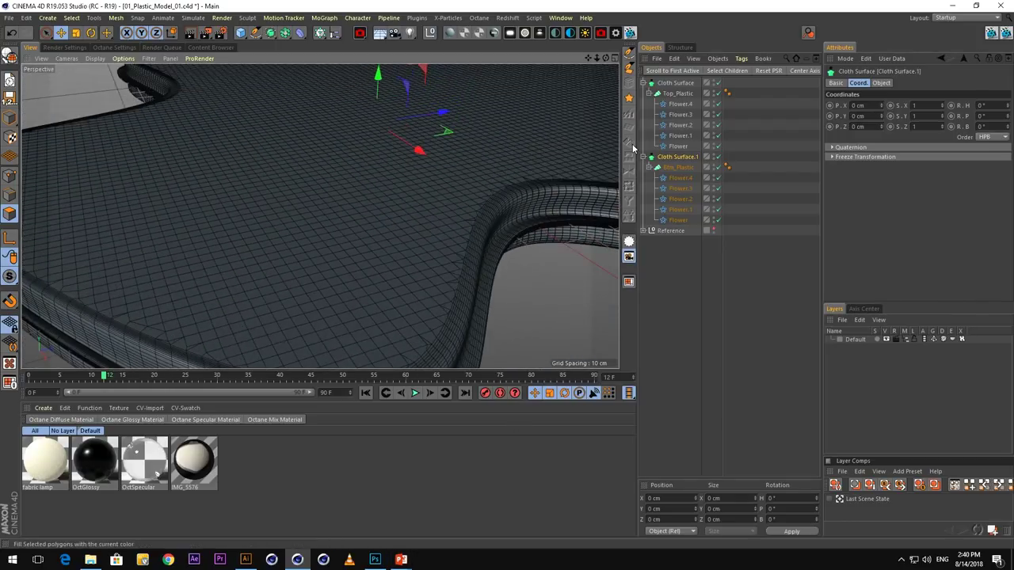
Duplicate the top Cloth Surface hierarchy and hide the original top and bottom plastic parts in the viewport
left_click(681, 84)
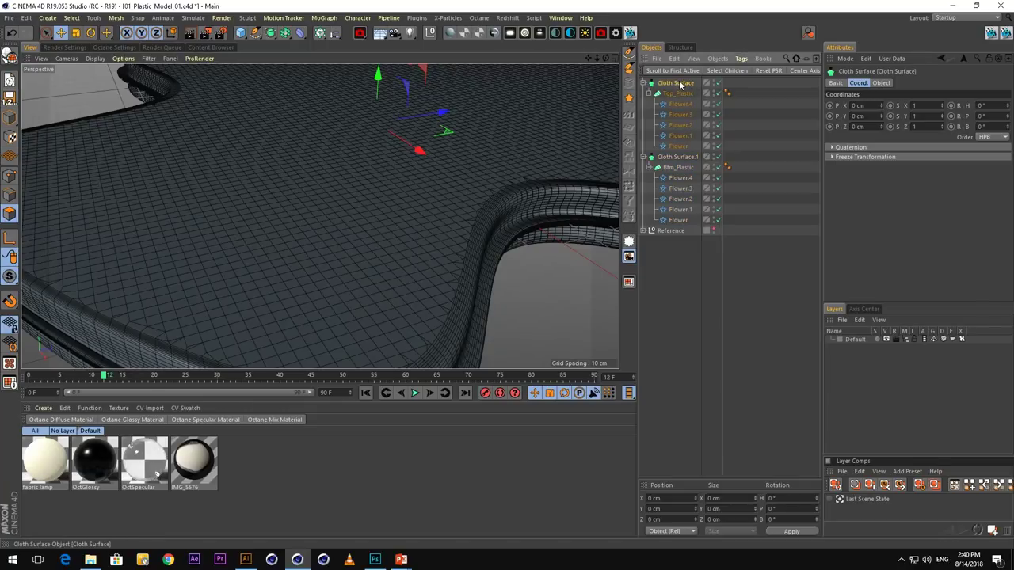
left_click_drag(680, 75, 662, 163, "ctrl")
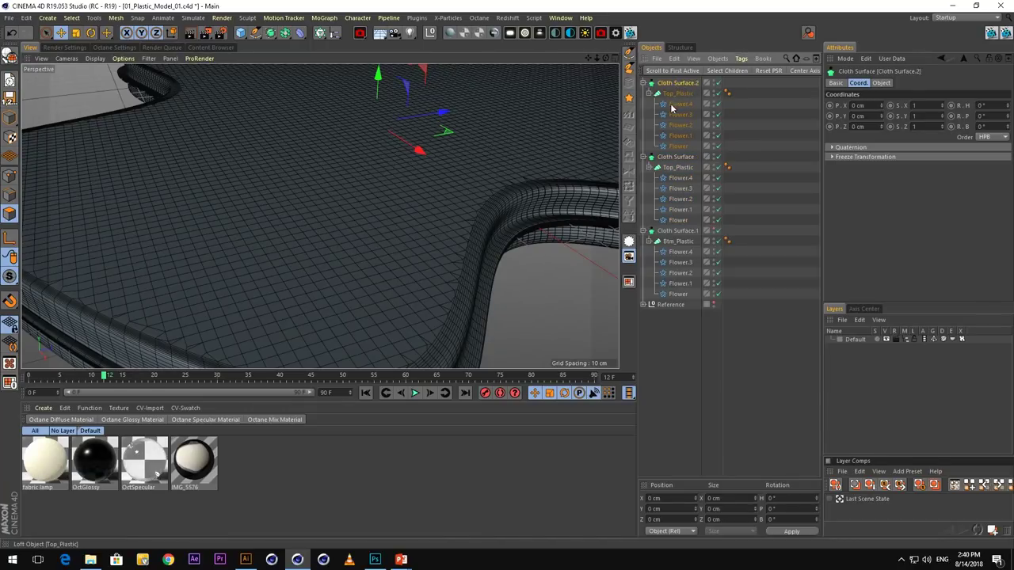
left_click(675, 157)
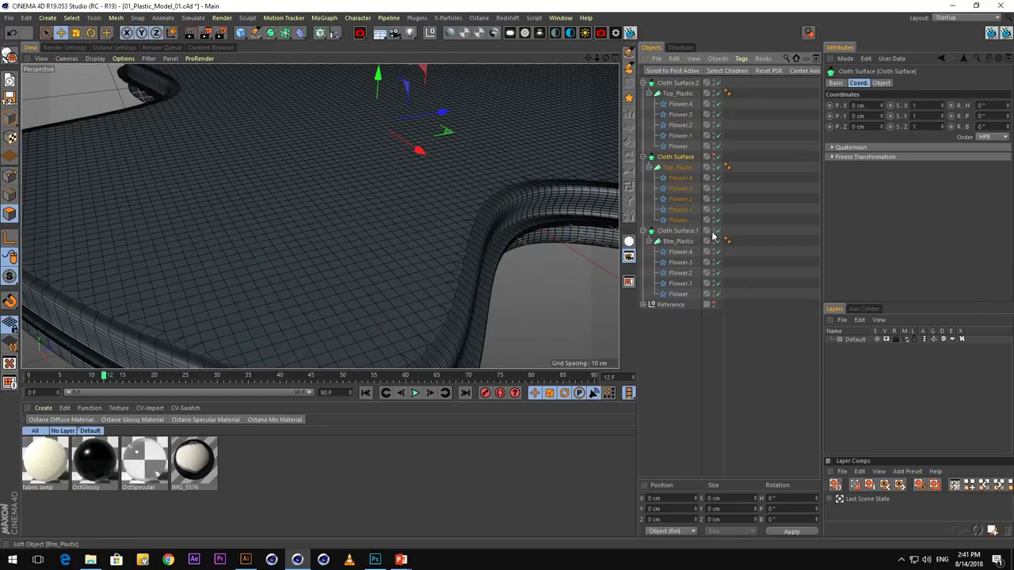
left_click(715, 82)
left_click(716, 81)
Rename the loft inside Cloth Surface.2 to Top_Fabric
left_click(678, 93)
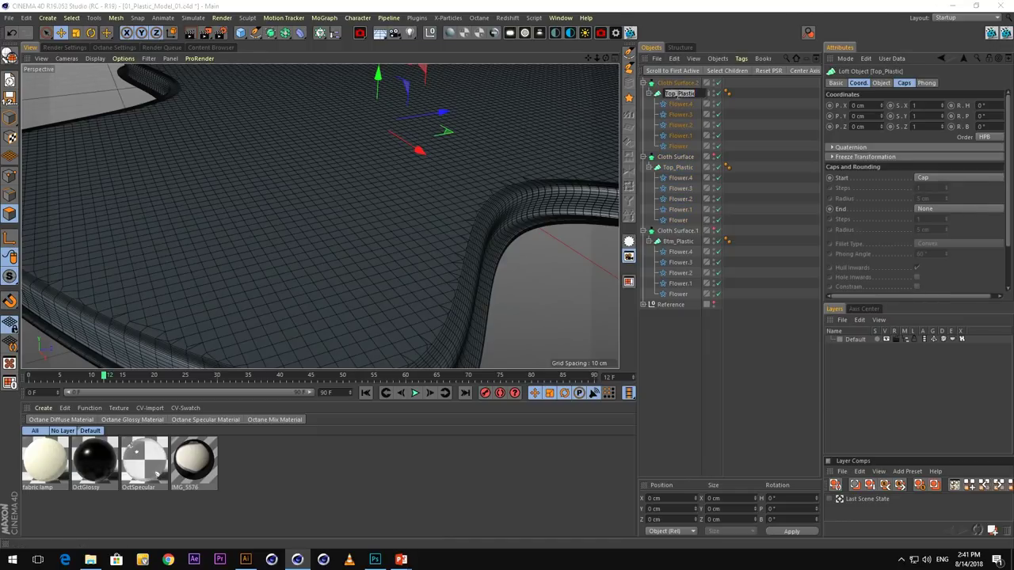
left_click_drag(677, 93, 751, 87)
type("Fa")
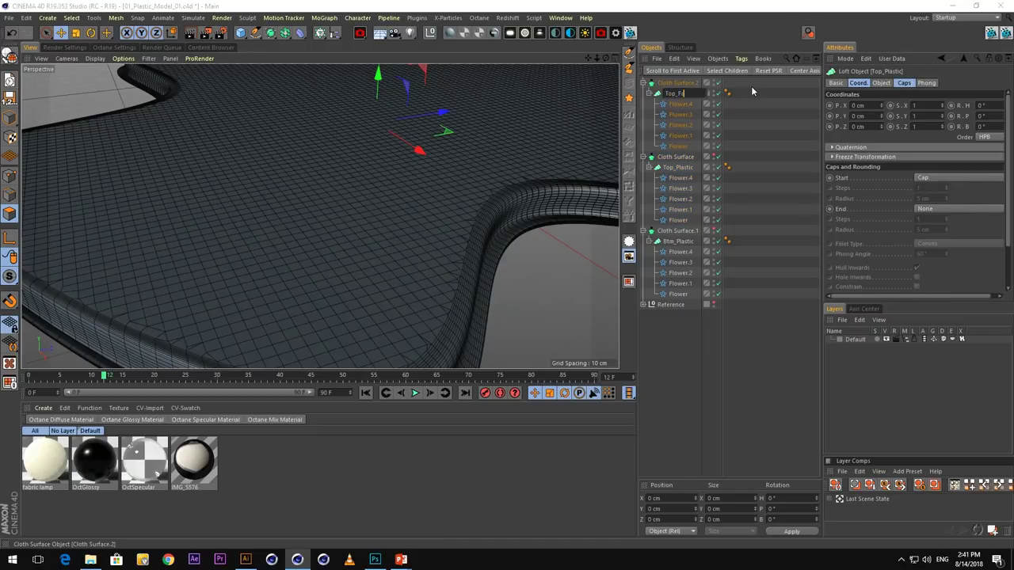
type("abric")
key("Return")
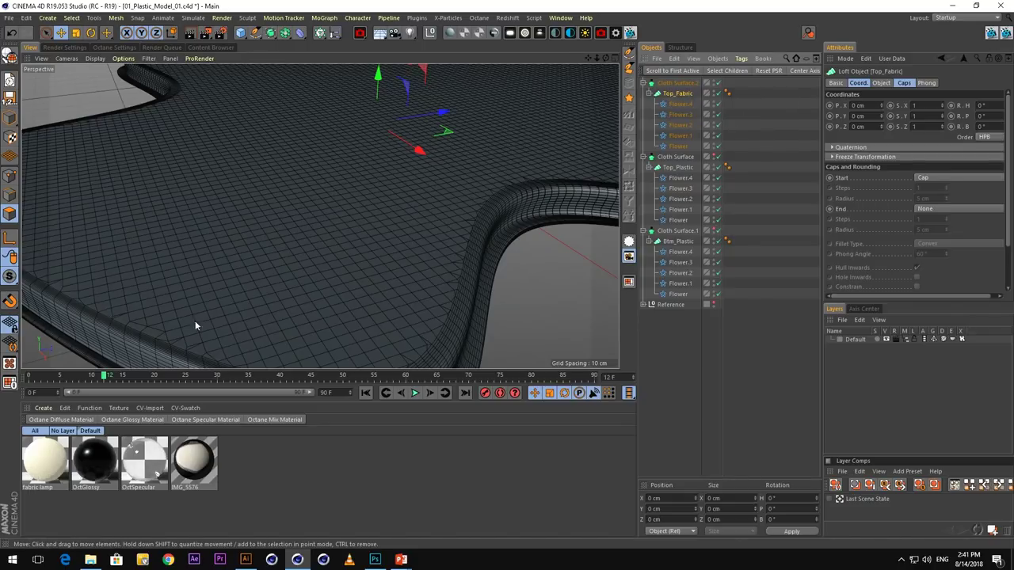
Disable Cloth Surface.2 and its Top_Fabric loft so that only the flower splines are displayed
left_click(718, 82)
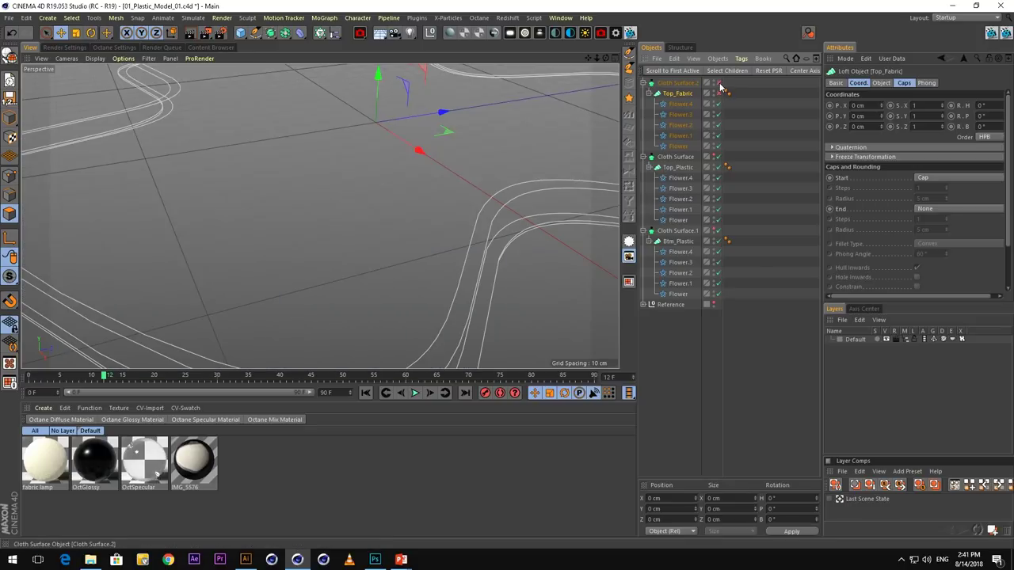
left_click_drag(178, 318, 296, 254, "alt")
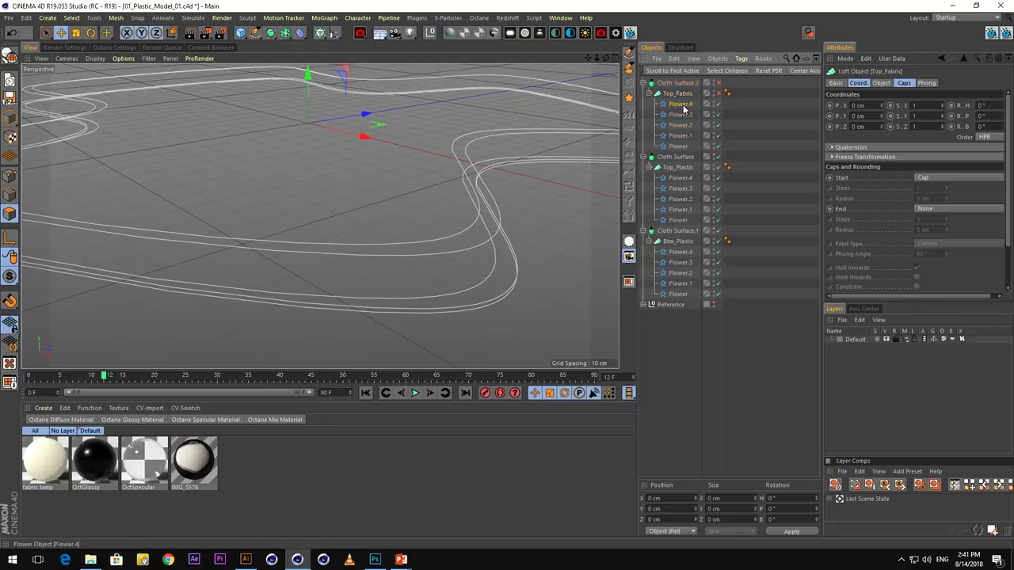
Delete the four splines Flower.3, Flower.2, Flower.1 and Flower from the Top_Fabric loft, keeping only Flower.4
left_click(681, 105)
left_click_drag(377, 225, 335, 249, "alt")
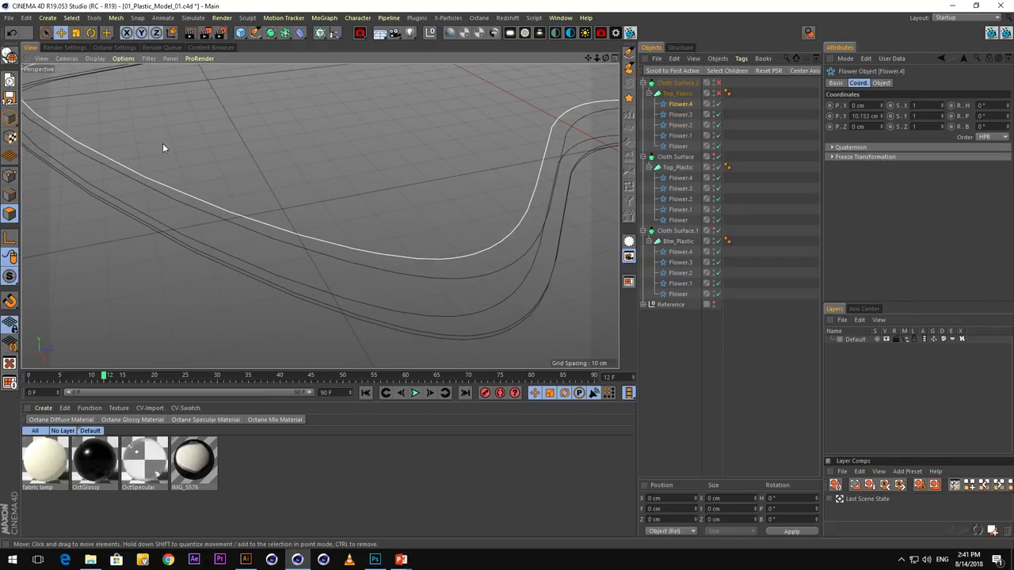
left_click(679, 114)
left_click(683, 144, "shift")
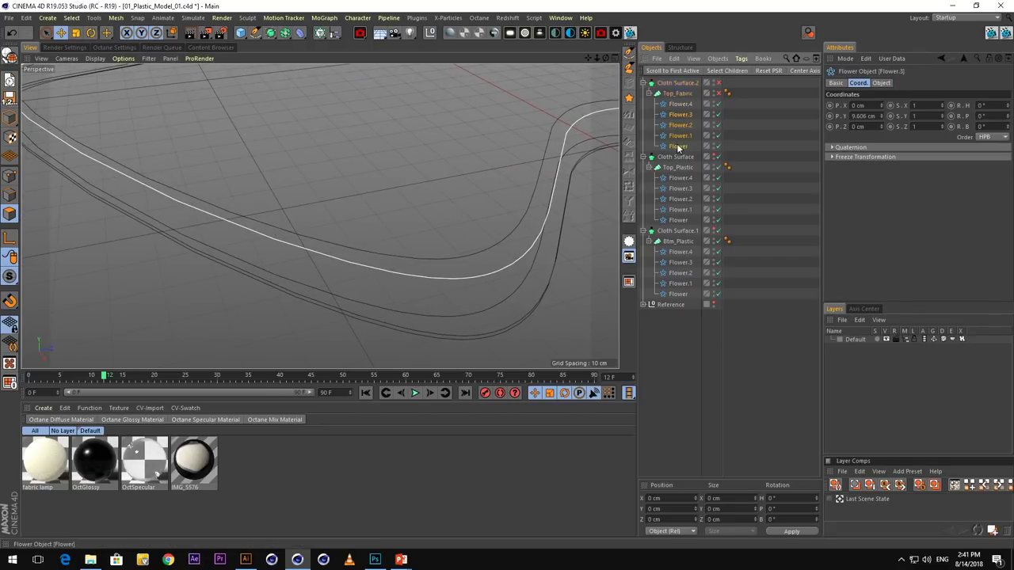
key("Delete")
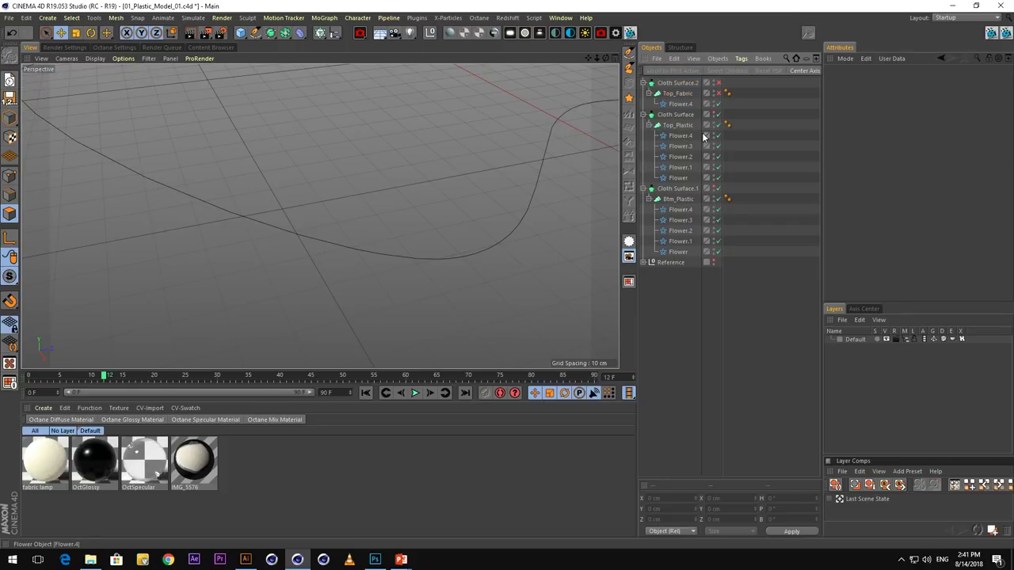
Enable the Top_Fabric loft and check its flat surface in the perspective view
left_click(717, 93)
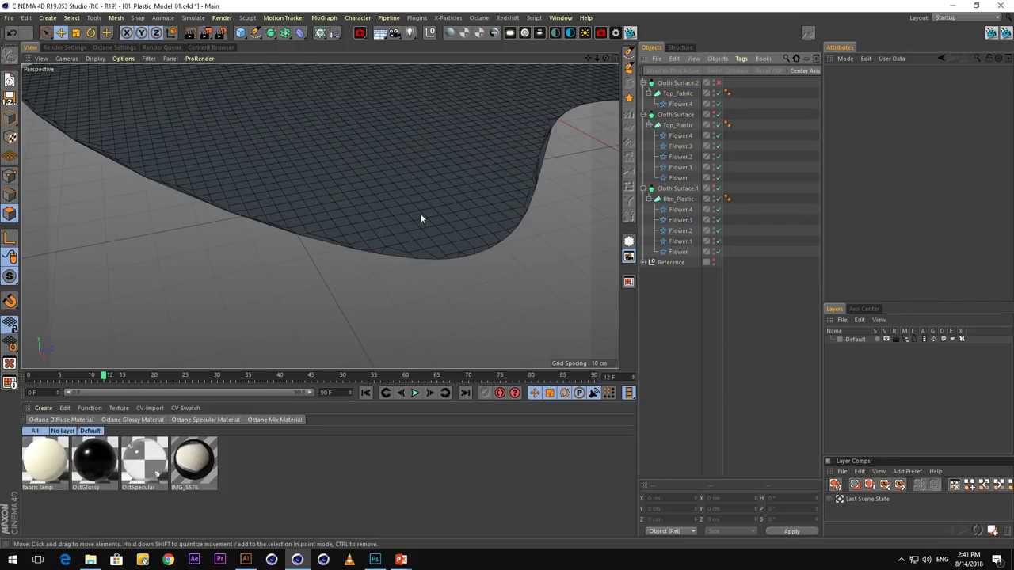
mouse_move(420, 211)
left_mouse_down("alt")
mouse_move(343, 188)
mouse_move(434, 208)
left_mouse_up("alt")
middle_click_drag(496, 115, 427, 168, "alt")
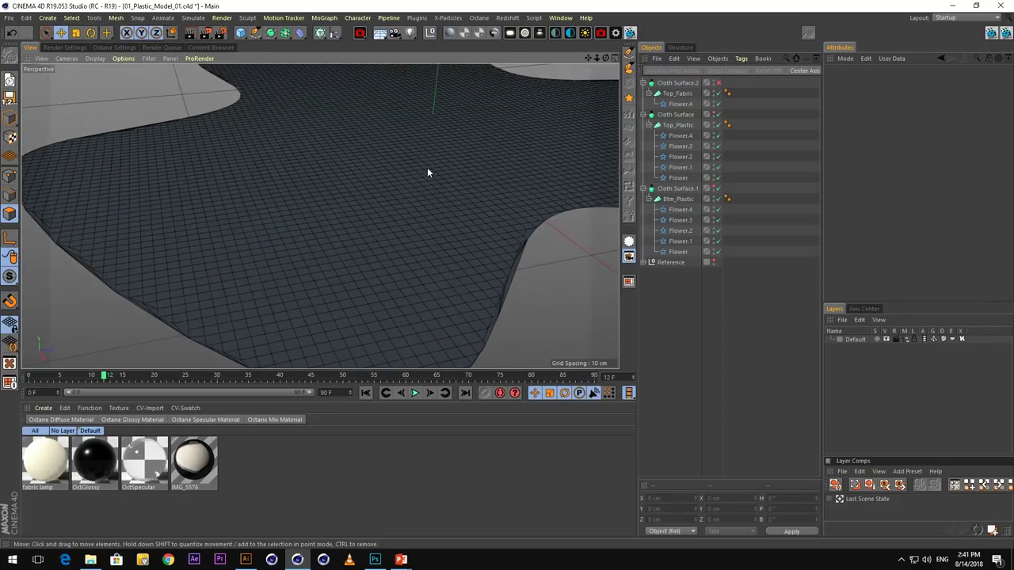
right_click_drag(427, 168, 409, 181, "alt")
left_click_drag(409, 182, 390, 174, "alt")
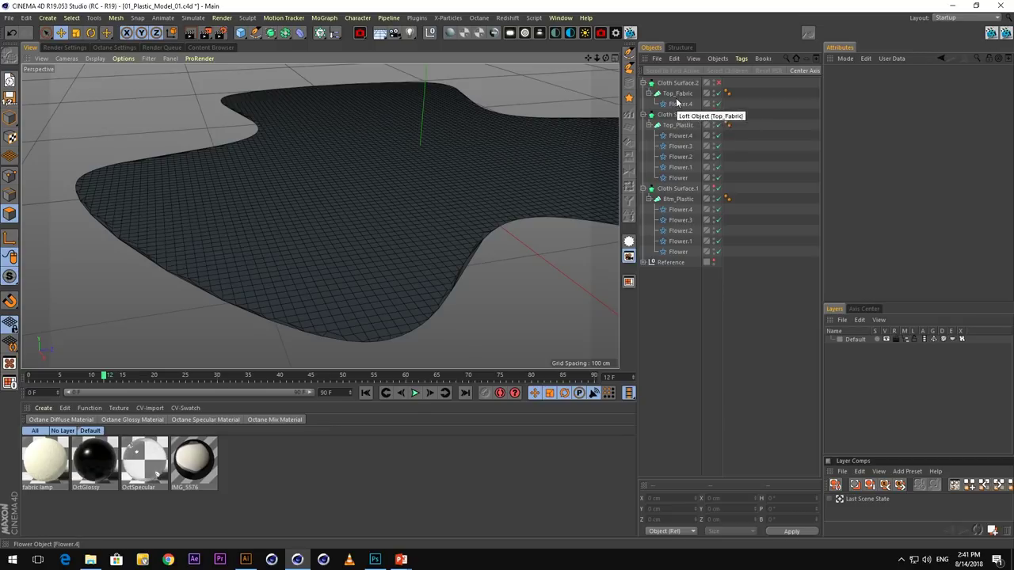
Switch to the Front view and unhide the Cloth Surface containing Top_Plastic
middle_click(327, 158)
middle_click(469, 247)
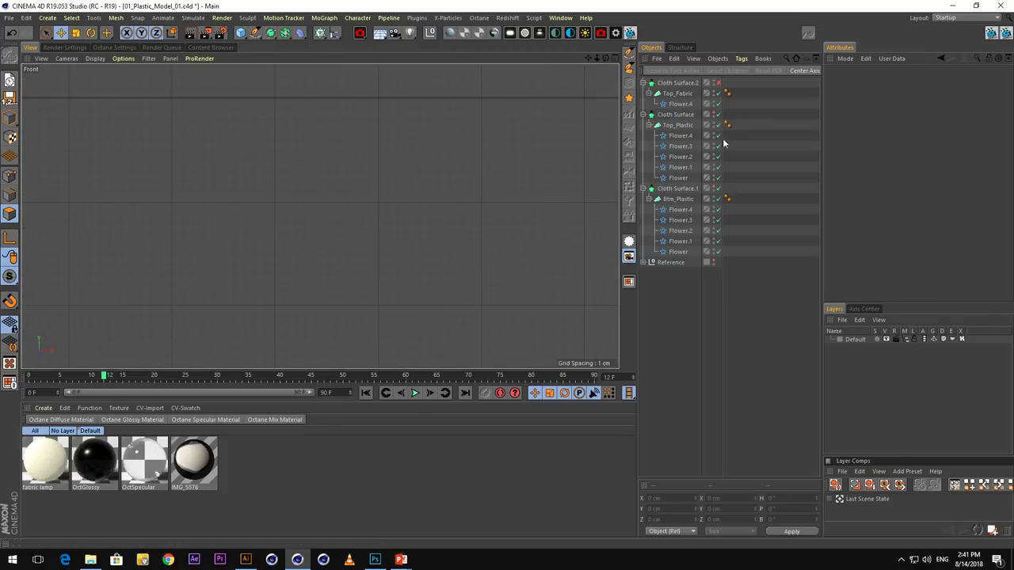
left_click(715, 116)
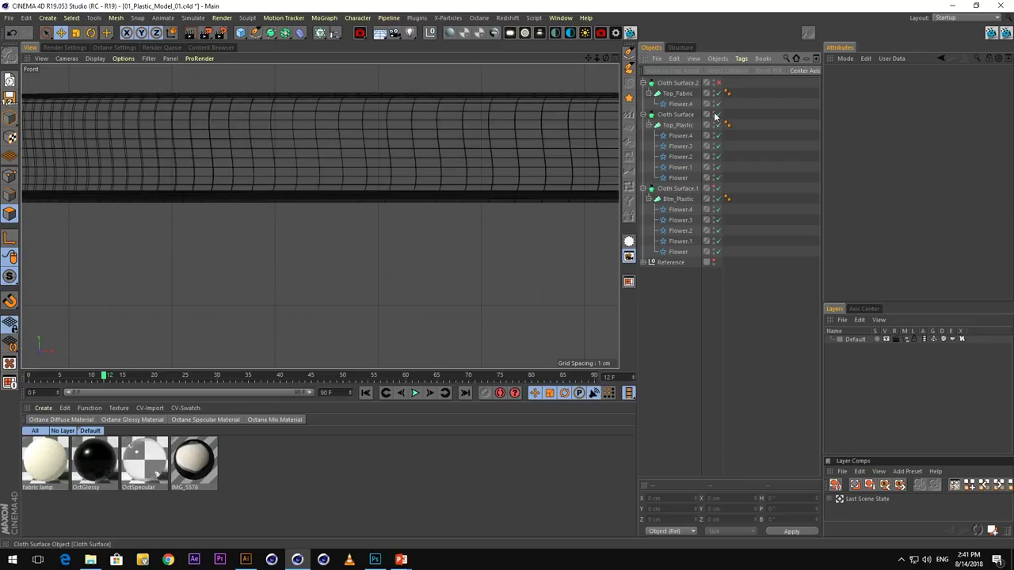
Lower the Flower.4 spline of Top_Fabric along Y to about 9.27 cm, just beneath the top plastic surface
left_click(674, 105)
middle_click_drag(439, 131, 232, 221, "alt")
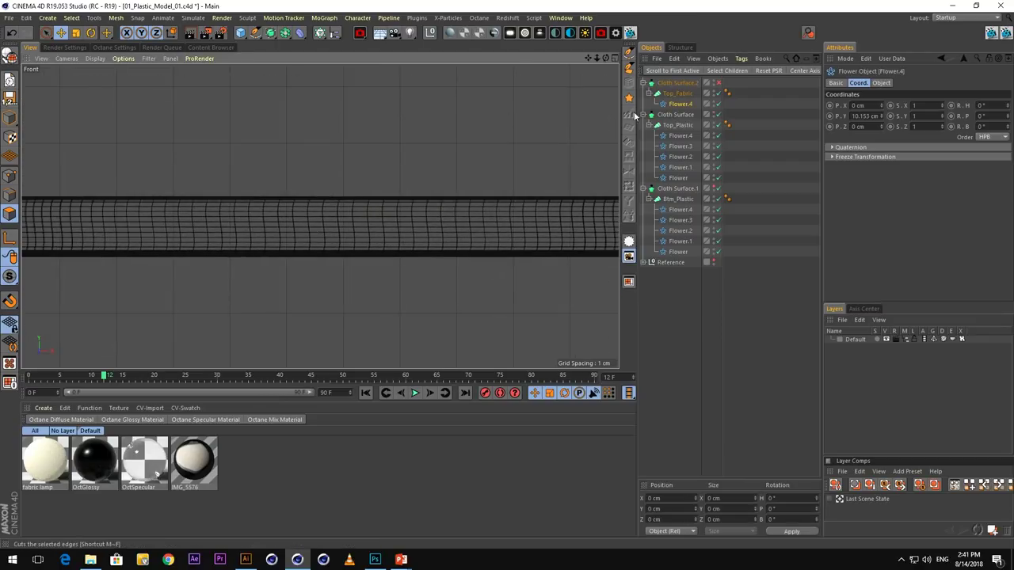
left_click(670, 103)
scroll(499, 164, "down", 1)
right_click_drag(495, 169, 465, 207, "alt")
middle_click_drag(602, 194, 478, 236, "alt")
right_click_drag(482, 236, 519, 183, "alt")
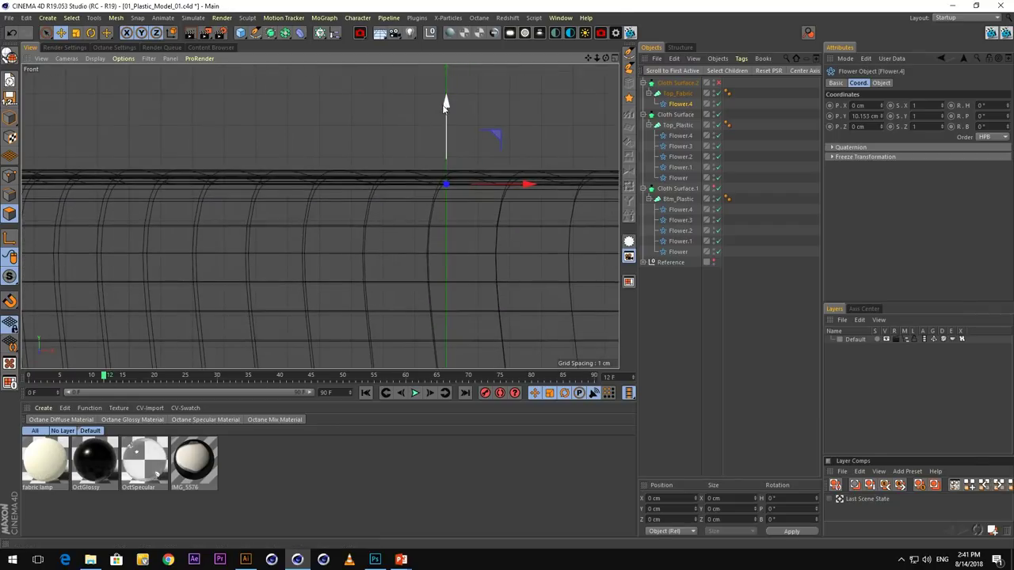
left_click_drag(450, 117, 452, 132)
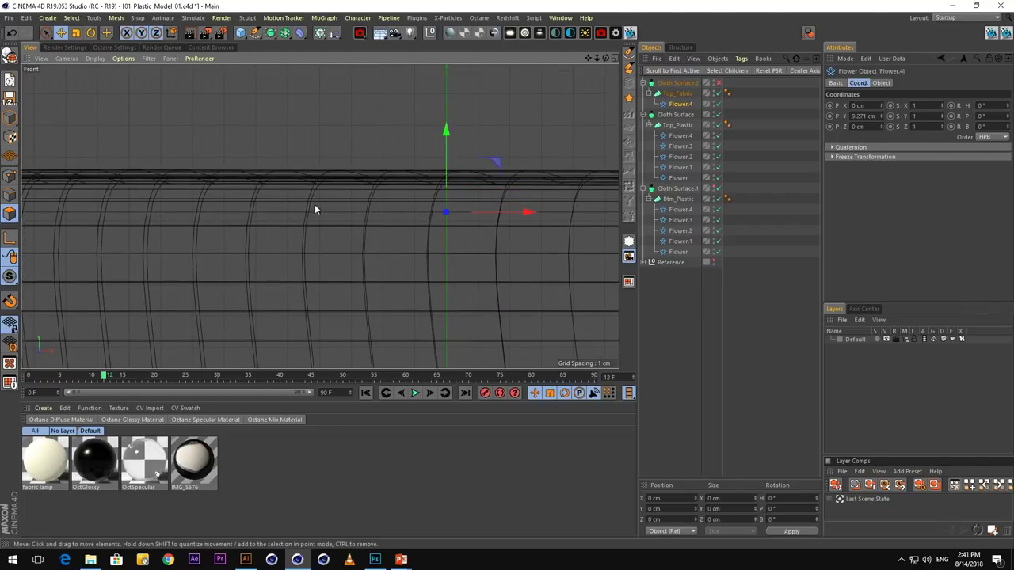
Examine the fit of the top fabric inside the top plastic shell in the perspective view
middle_click_drag(315, 204, 340, 196, "alt")
middle_click(377, 187)
mouse_move(185, 134)
left_mouse_down("alt")
mouse_move(269, 132)
mouse_move(181, 114)
left_mouse_up("alt")
middle_click(182, 114)
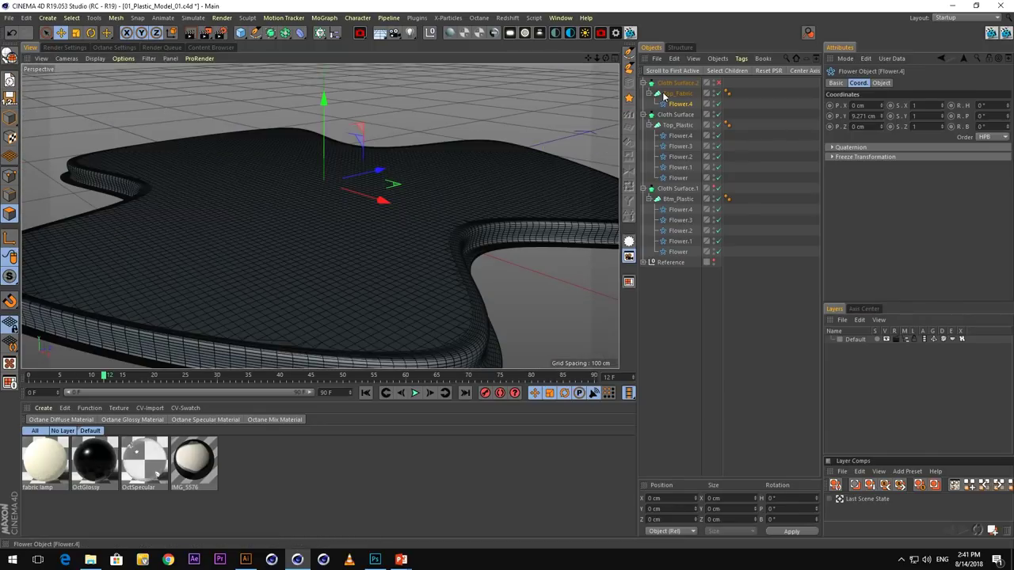
left_click_drag(380, 154, 413, 189, "alt")
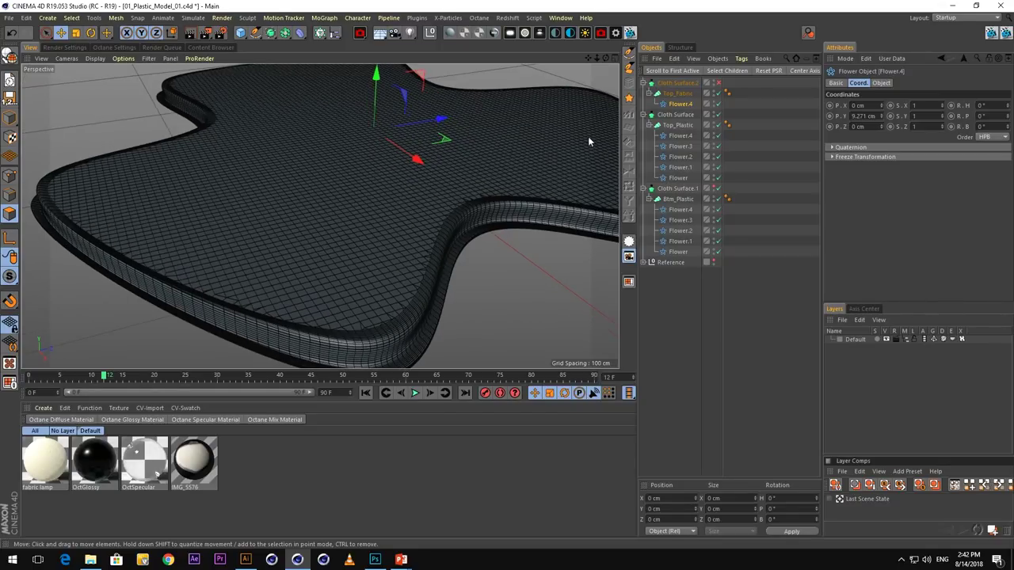
Delete all three Cloth Surface hierarchies, leaving only the Reference group
left_click(677, 82)
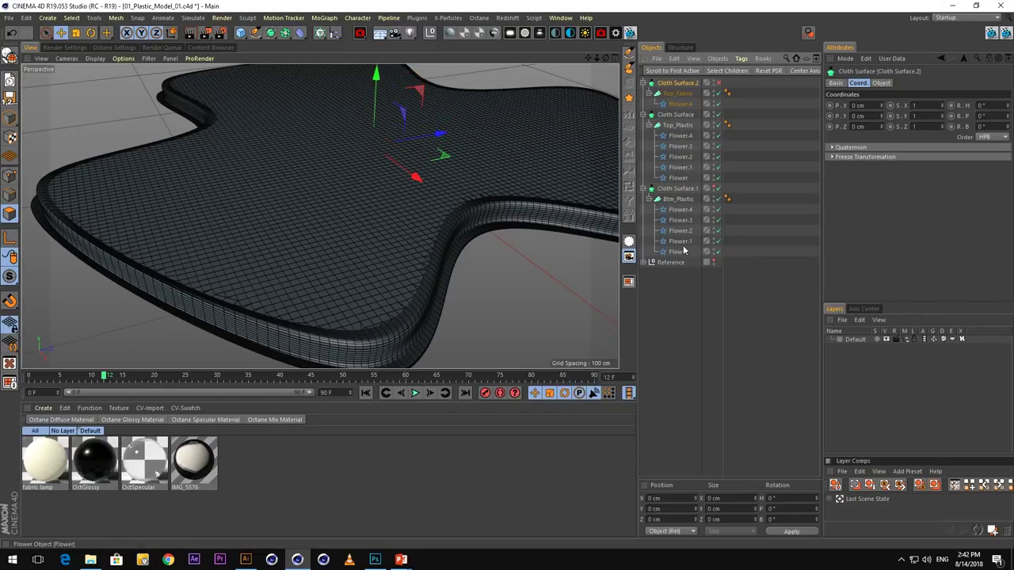
left_click(679, 252, "shift")
key("Delete")
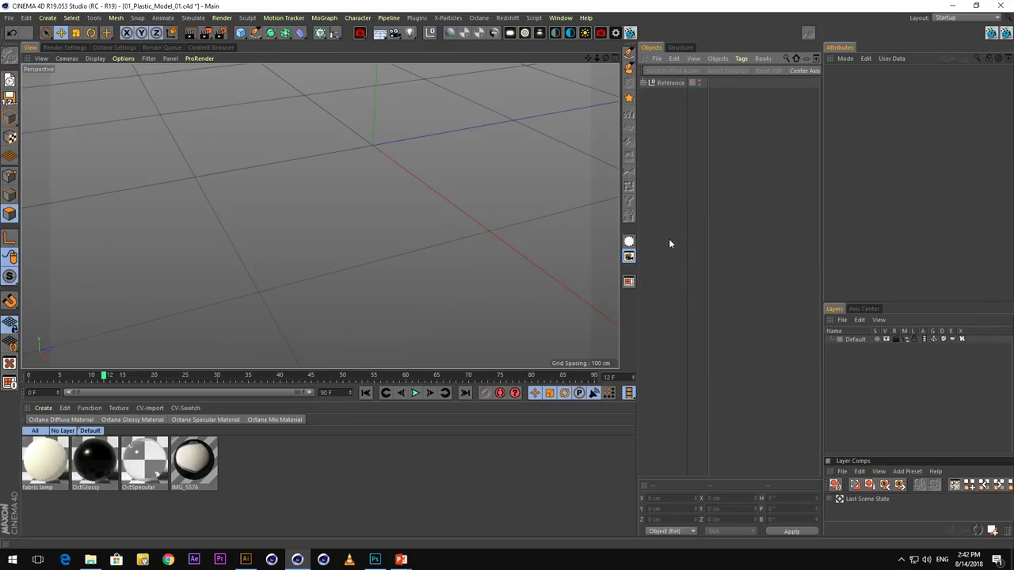
Unhide the Reference group and its Plastic subgroup to display the complete finished reference model
left_click(697, 79)
left_click(643, 82)
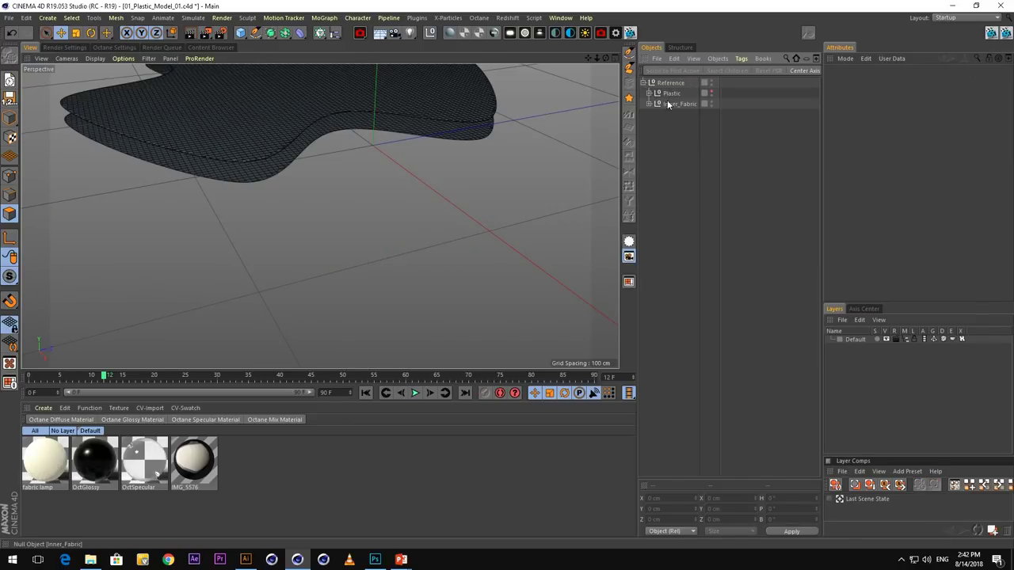
left_click(710, 92)
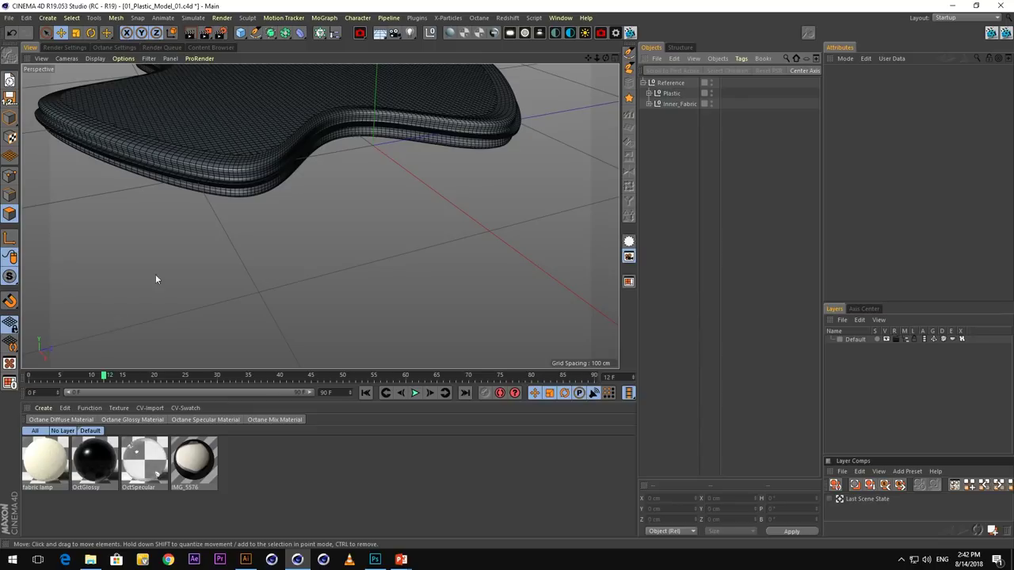
left_click_drag(156, 276, 213, 335, "alt")
left_click_drag(240, 277, 194, 261, "alt")
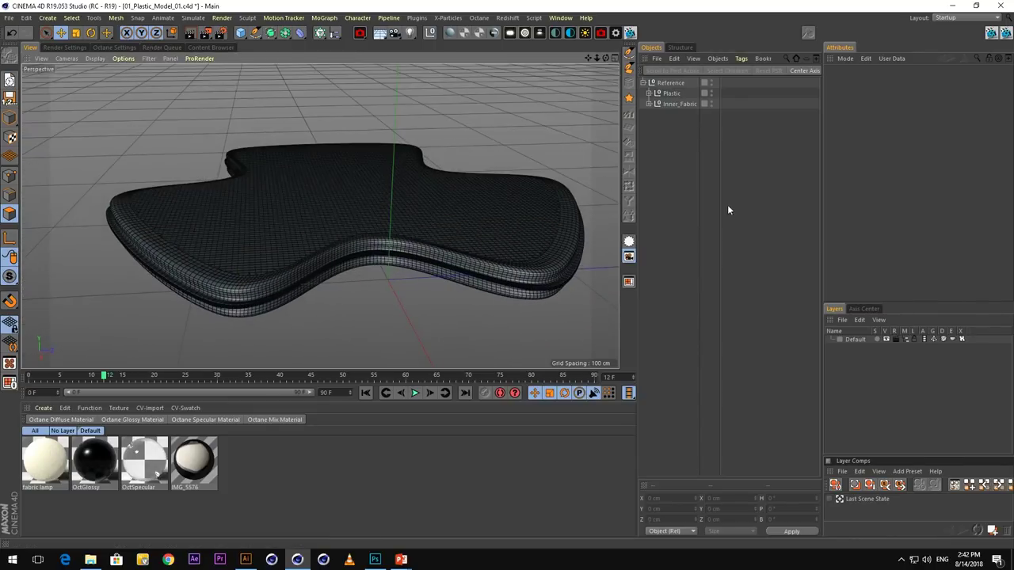
Hide the Plastic group inside Reference and view the inner fabric layers from a low angle
left_click(711, 92)
left_click_drag(237, 263, 347, 222, "alt")
scroll(276, 266, "up", 4)
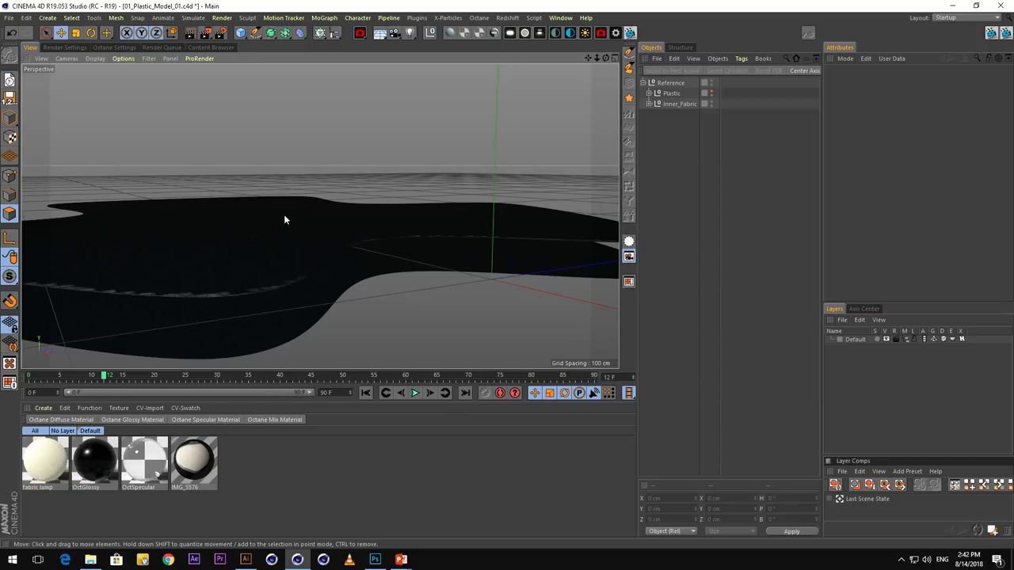
Switch to the PowerPoint presentation and start its slide show
mouse_move(401, 559)
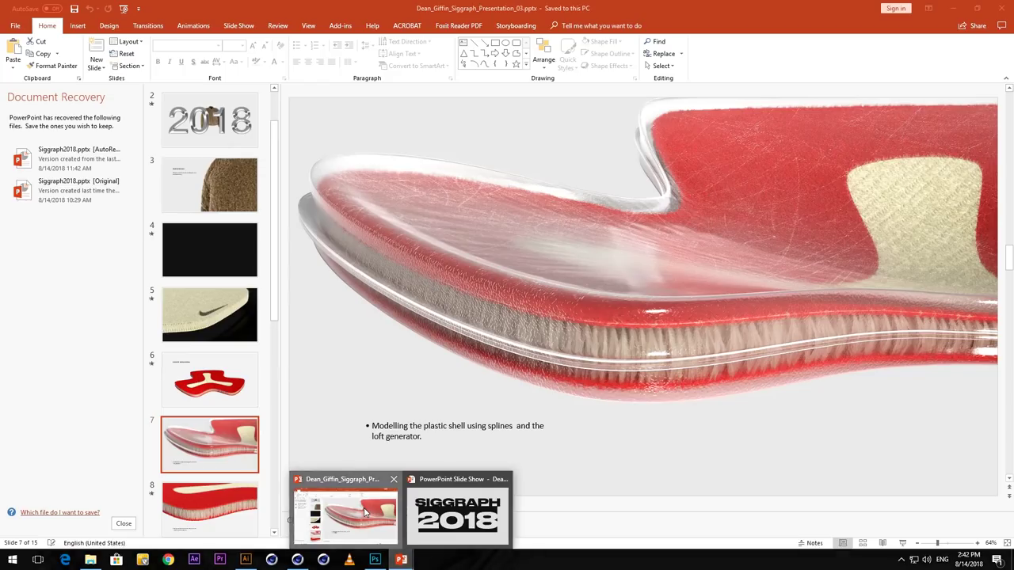
left_click(366, 513)
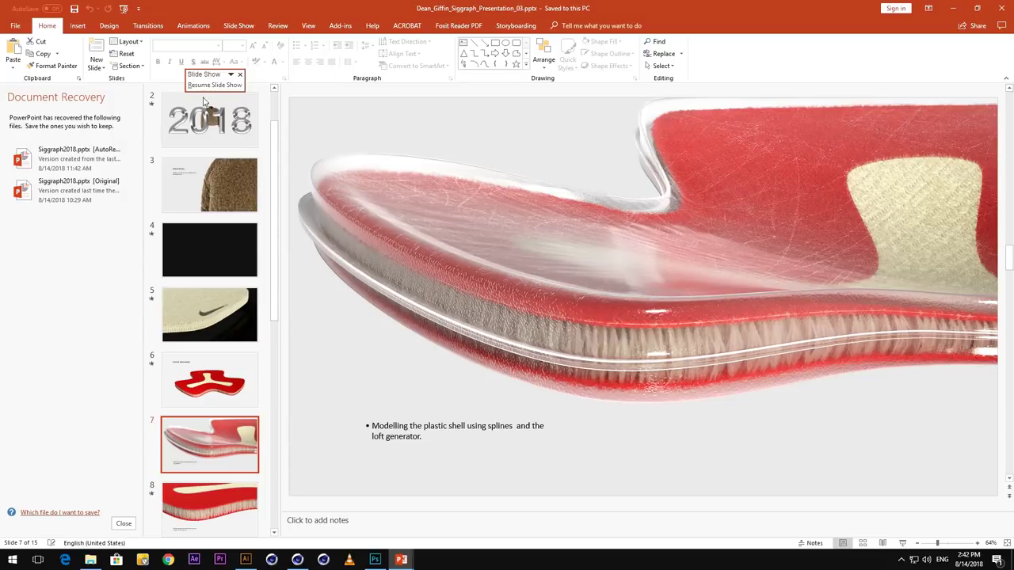
left_click(124, 8)
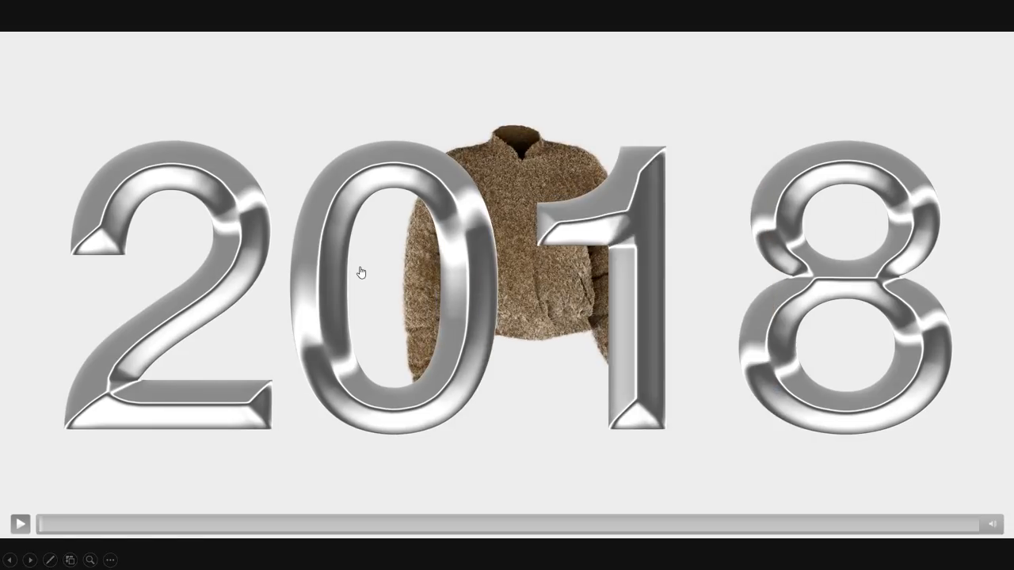
Advance the slides to the collision and mesh deformer animation, then pause its video
left_click(361, 272)
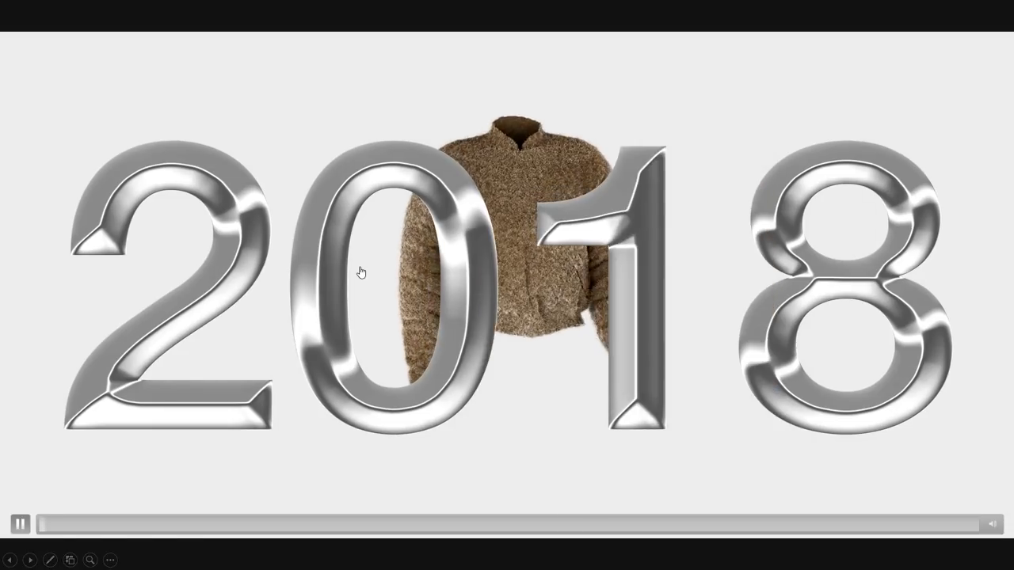
left_click(361, 272)
key("Right")
key("Right")
left_click(399, 323)
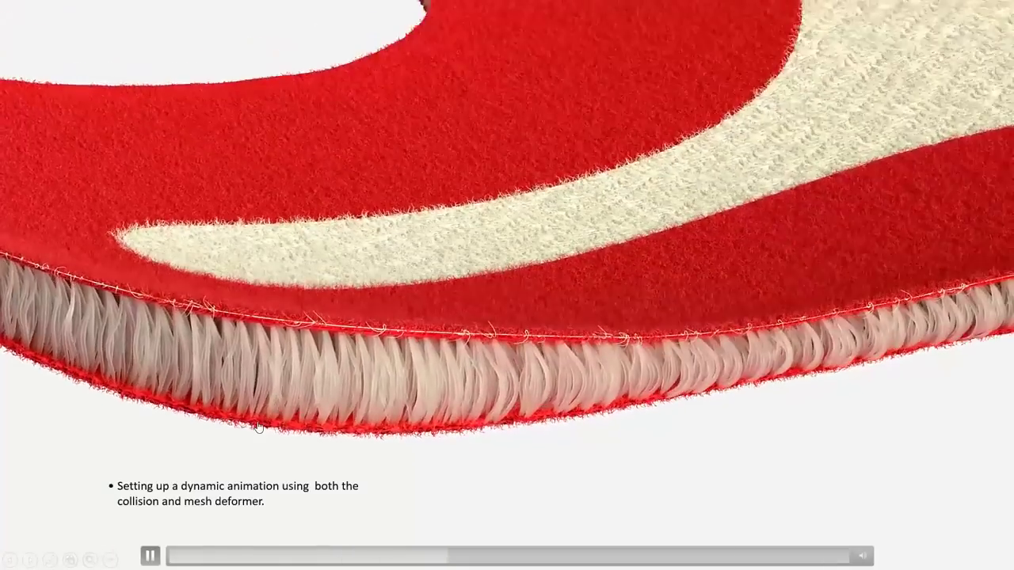
left_click(260, 437)
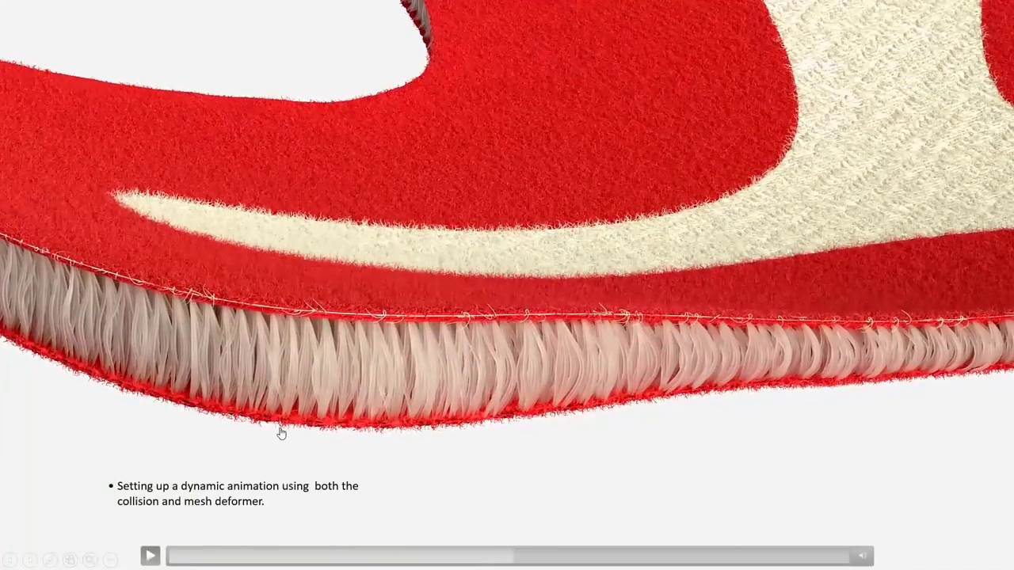
Switch back to Cinema 4D and bring up the open document 02_Plastic_Distort_02.c4d
key("alt+Tab")
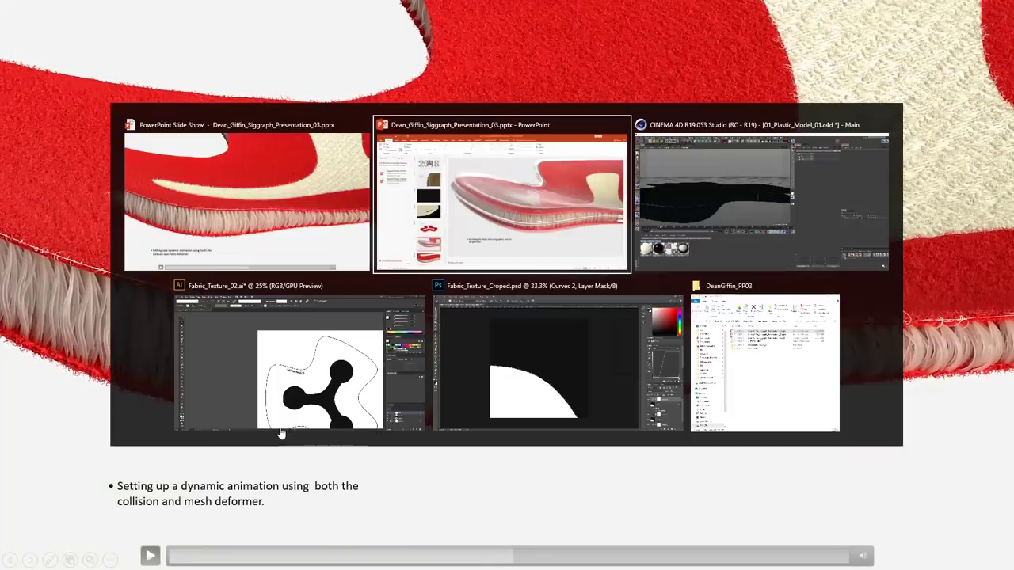
left_click(758, 183)
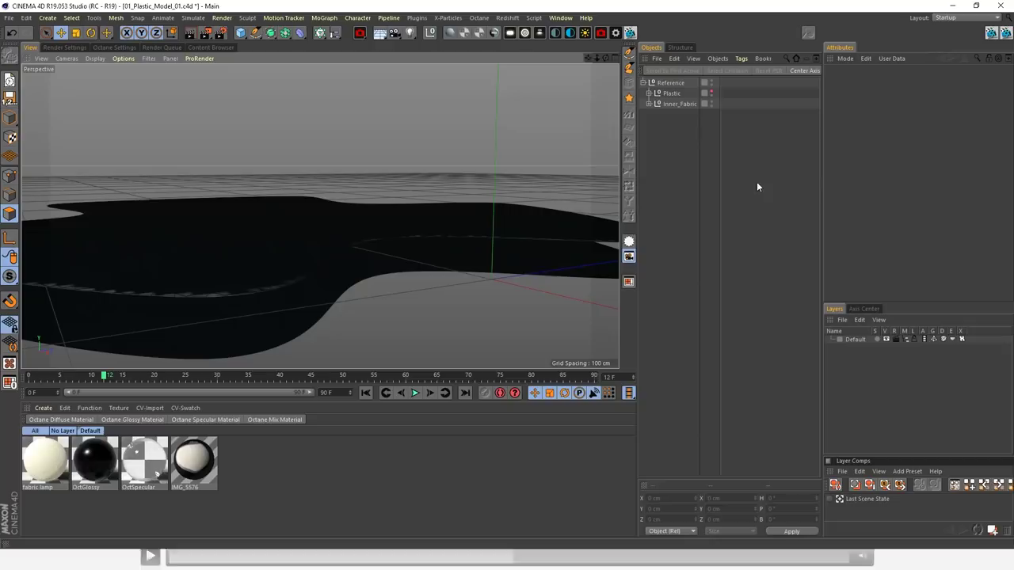
left_click(565, 20)
left_click(588, 313)
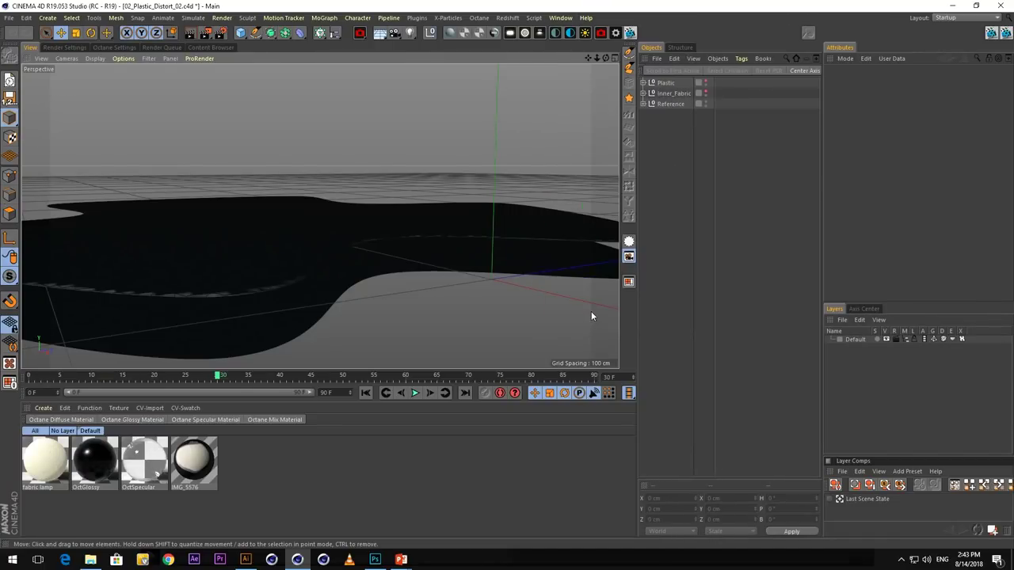
Scrub the timeline back from frame 29 to frame 1 and examine the reference model's bending
left_click(210, 379)
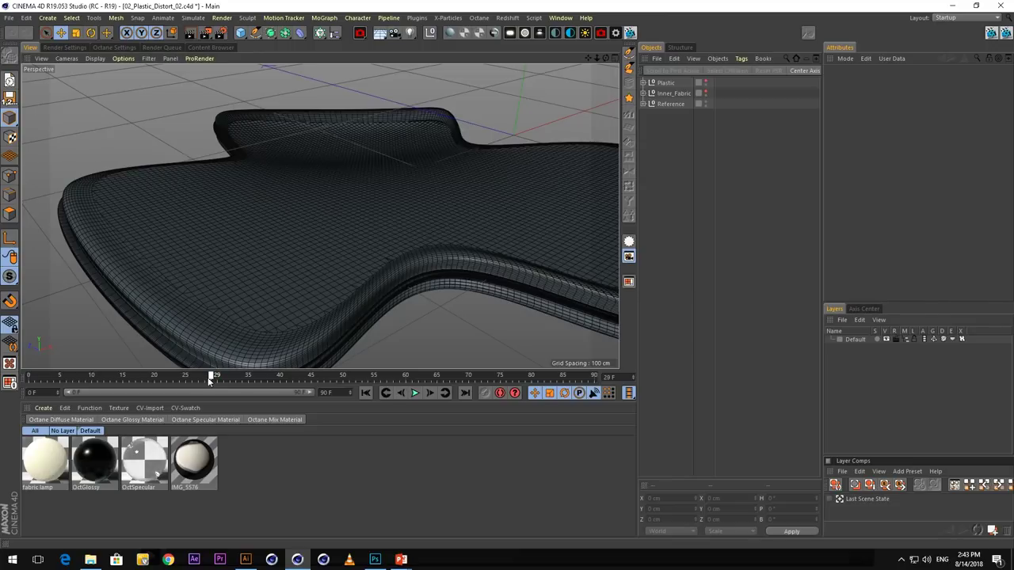
left_click_drag(211, 381, 38, 376)
left_click_drag(257, 264, 357, 252, "alt")
middle_click_drag(357, 252, 357, 273, "alt")
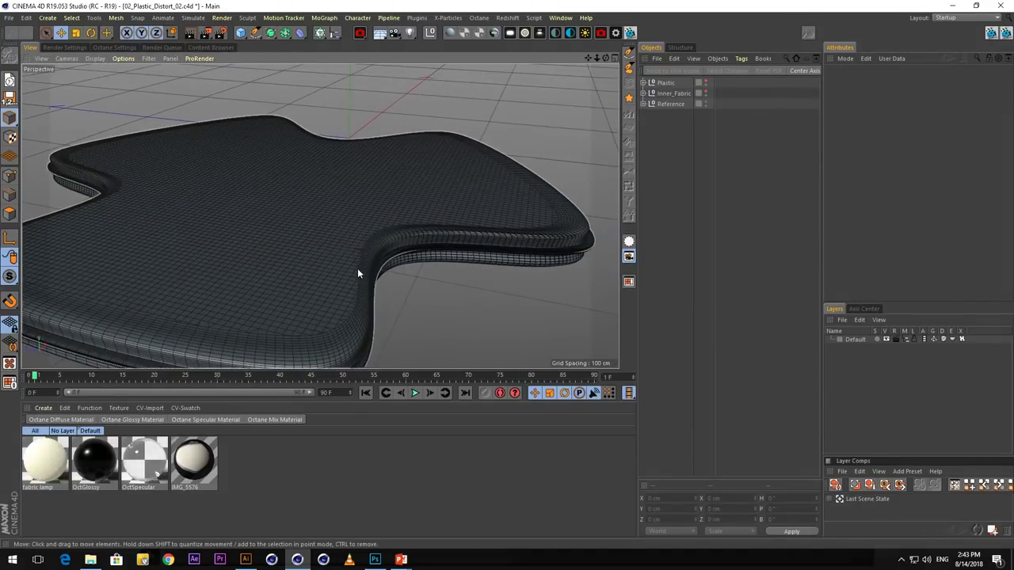
Hide the Reference group and unhide the Plastic and Inner_Fabric groups
left_click(705, 104)
left_click(705, 83)
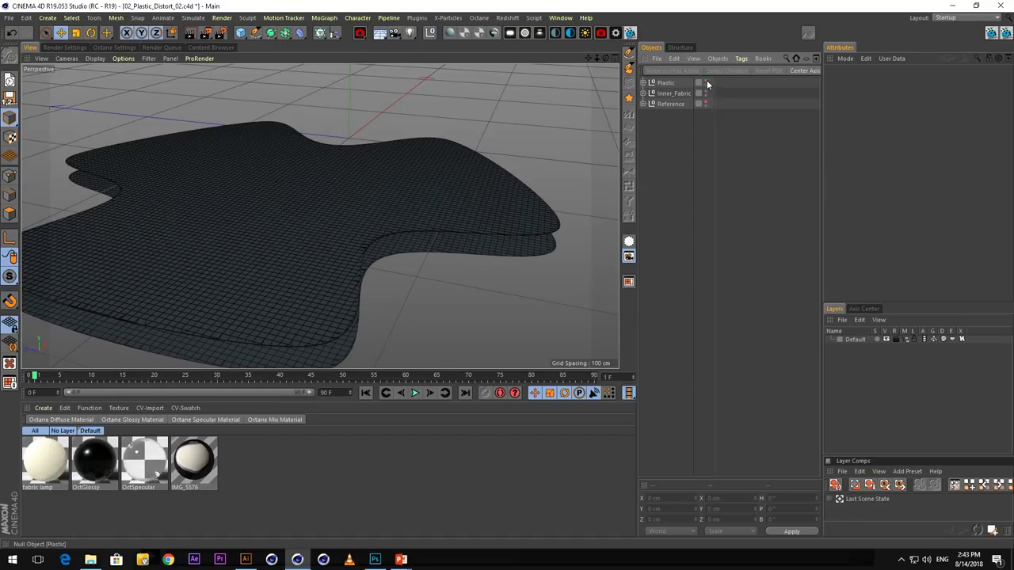
left_click(706, 82)
middle_click_drag(255, 233, 327, 185, "alt")
left_click_drag(327, 186, 309, 202, "alt")
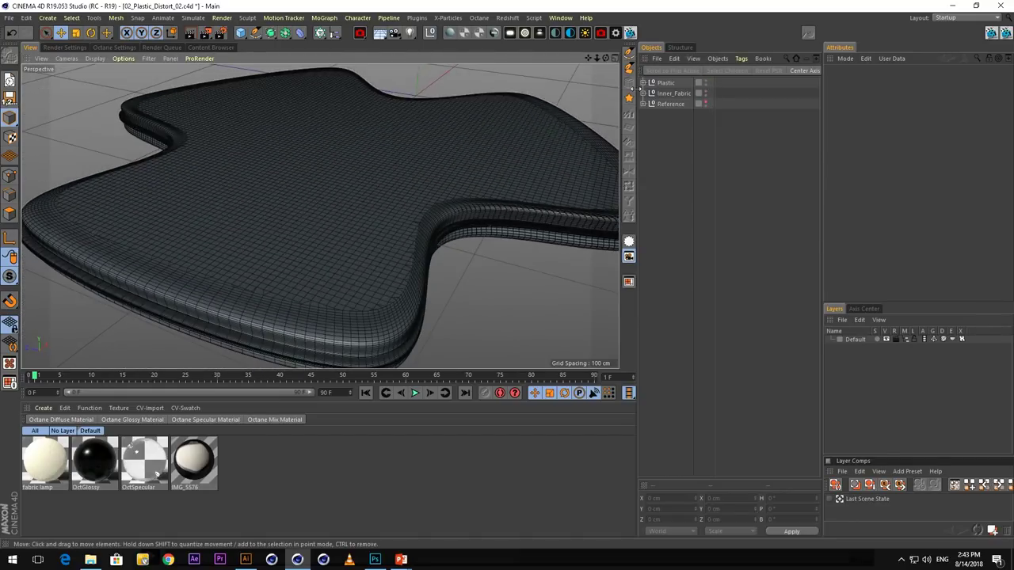
Hide the Inner_Fabric group and examine the plastic shell on its own
left_click(706, 91)
left_click(705, 90)
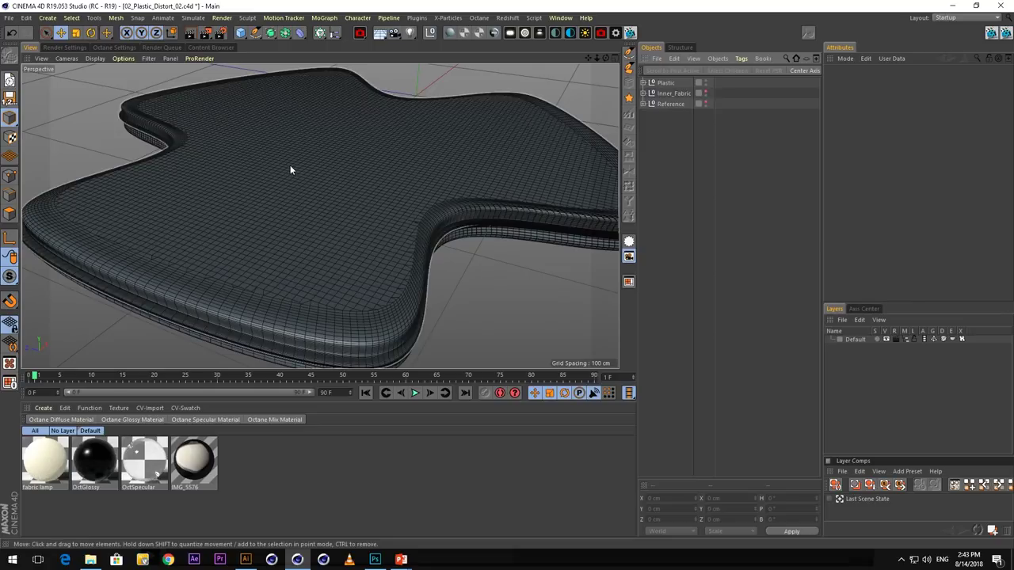
left_click_drag(290, 165, 298, 128, "alt")
scroll(298, 131, "down", 5)
scroll(293, 130, "up", 2)
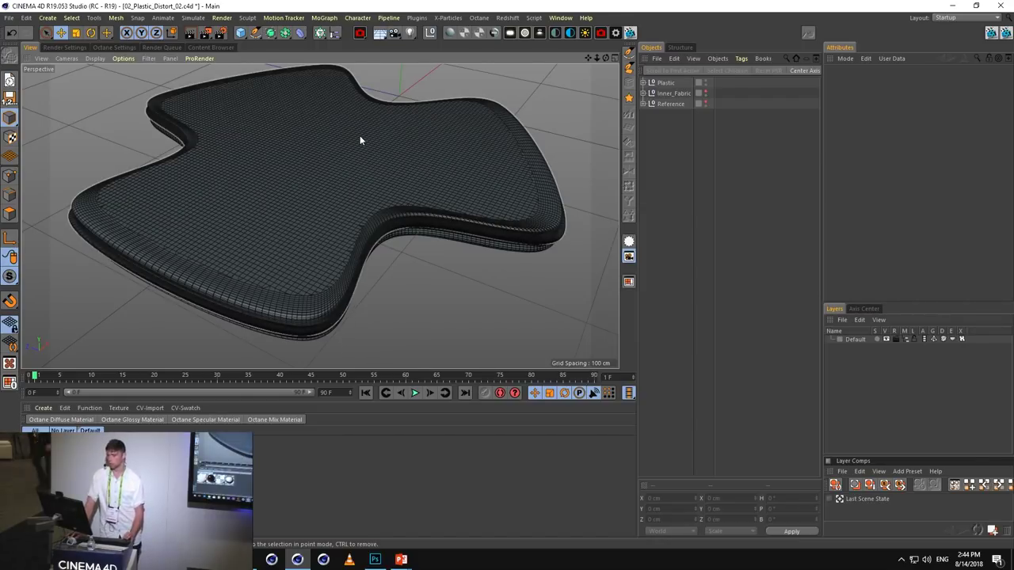
mouse_move(362, 140)
left_mouse_down("alt")
mouse_move(369, 163)
mouse_move(335, 153)
mouse_move(314, 179)
left_mouse_up("alt")
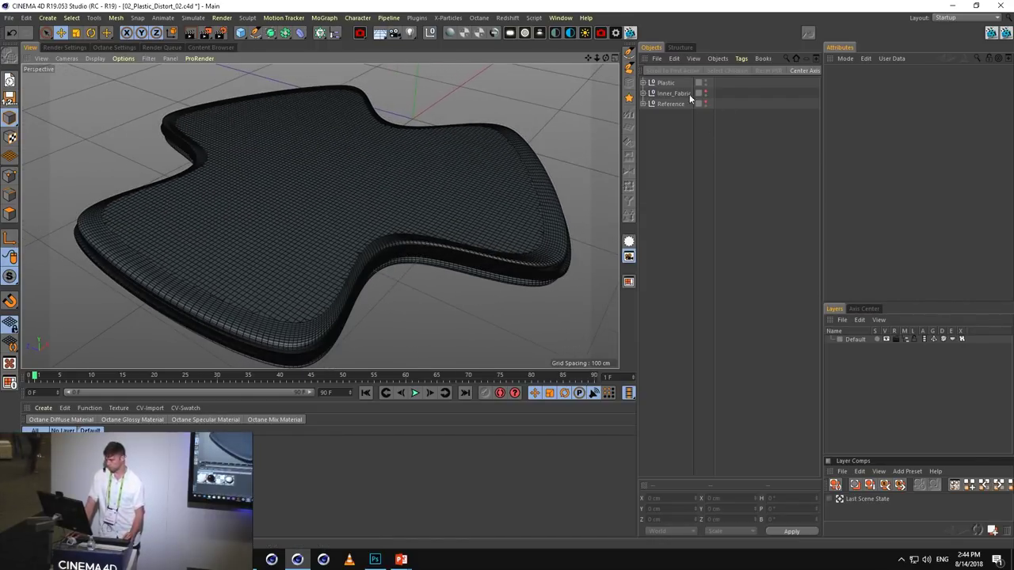
Add a cube and move it over the middle of the plastic shell, at about X -134 cm and Z 2 cm
left_click(240, 32)
middle_click(310, 164)
middle_click(543, 98)
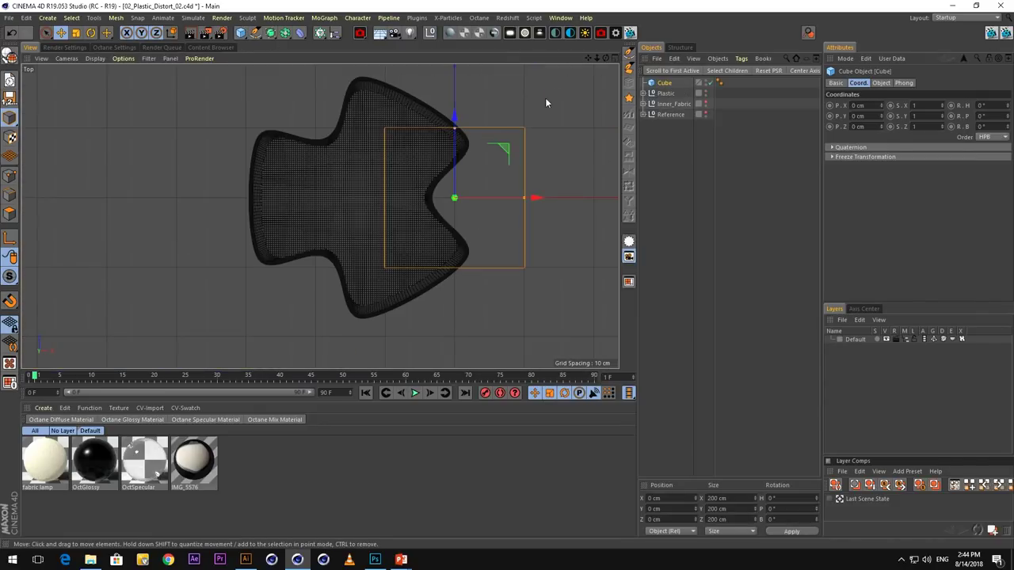
left_click_drag(511, 150, 410, 147)
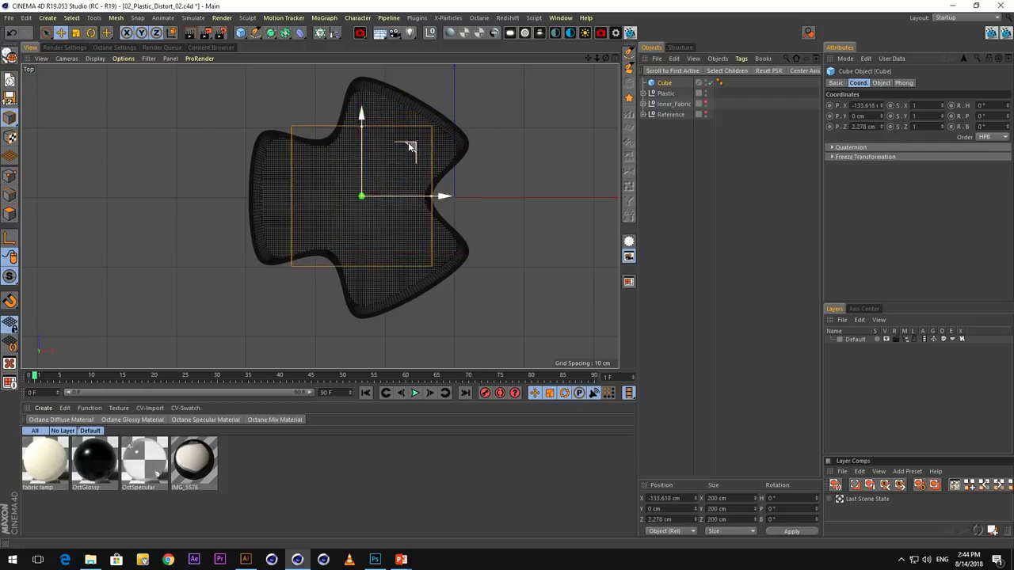
Set the cube's X and Z sizes to 450 cm
left_click(879, 83)
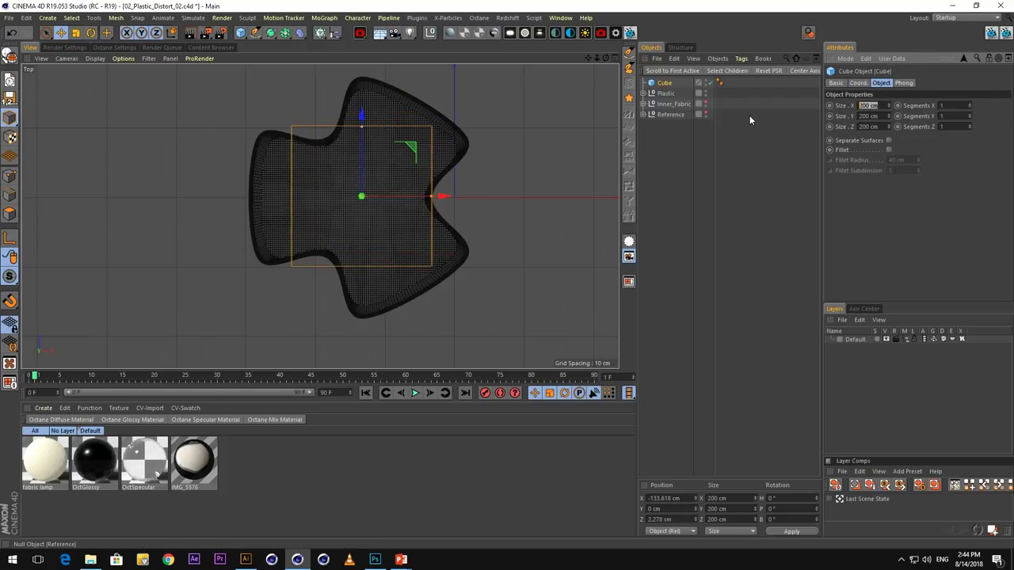
type("450")
key("Tab")
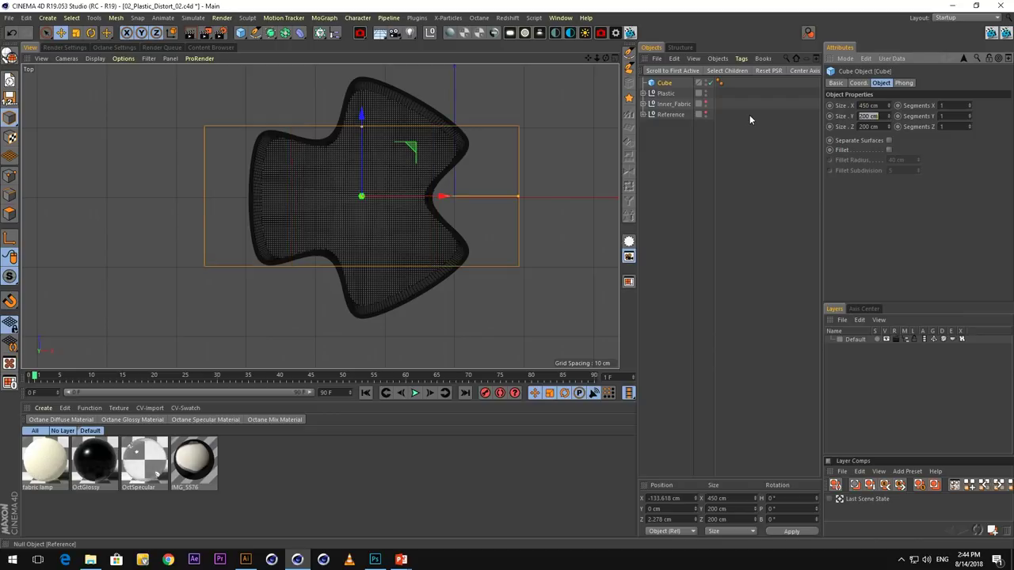
key("Tab")
type("450")
key("Return")
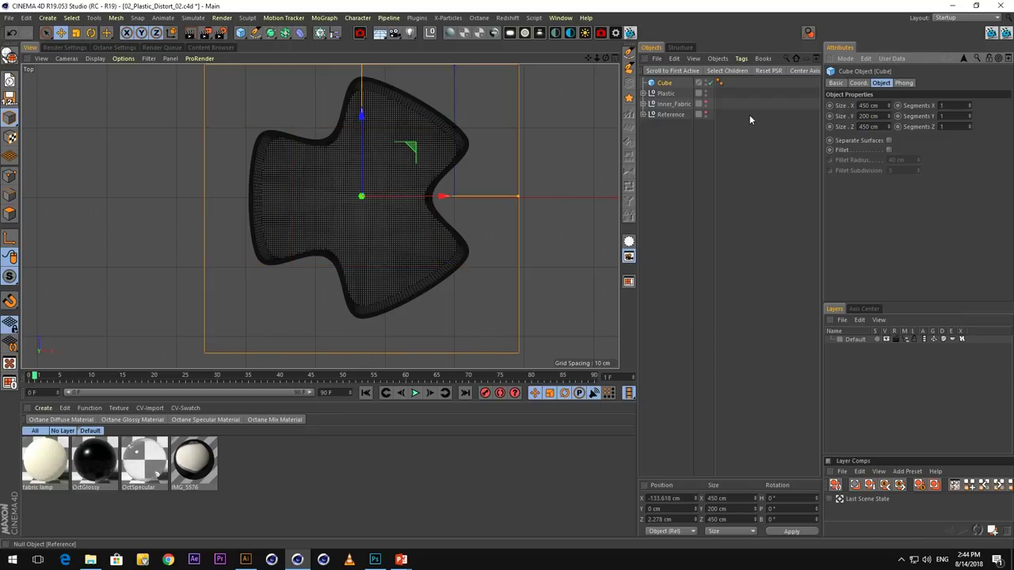
Flatten the cube to about 29 cm high so it closely encloses the plastic shell's thickness
middle_click(279, 156)
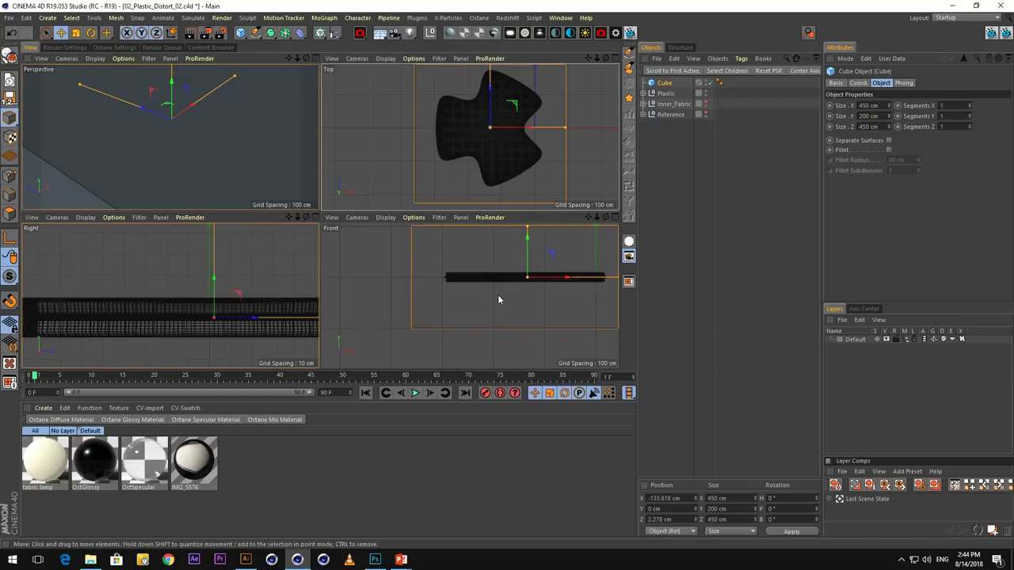
middle_click(498, 294)
left_click_drag(440, 70, 440, 167)
middle_click_drag(437, 188, 385, 194, "alt")
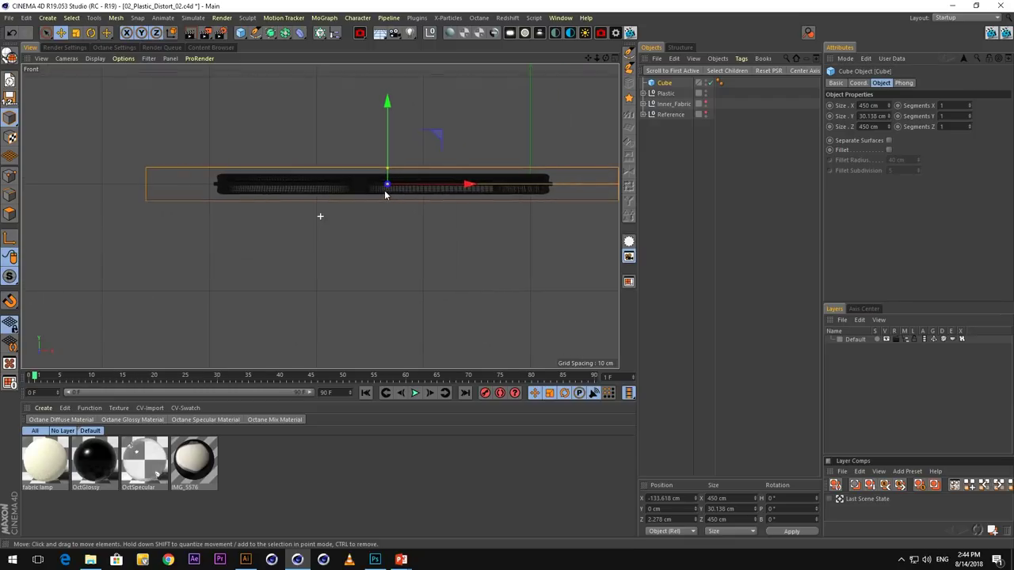
scroll(392, 178, "up", 4)
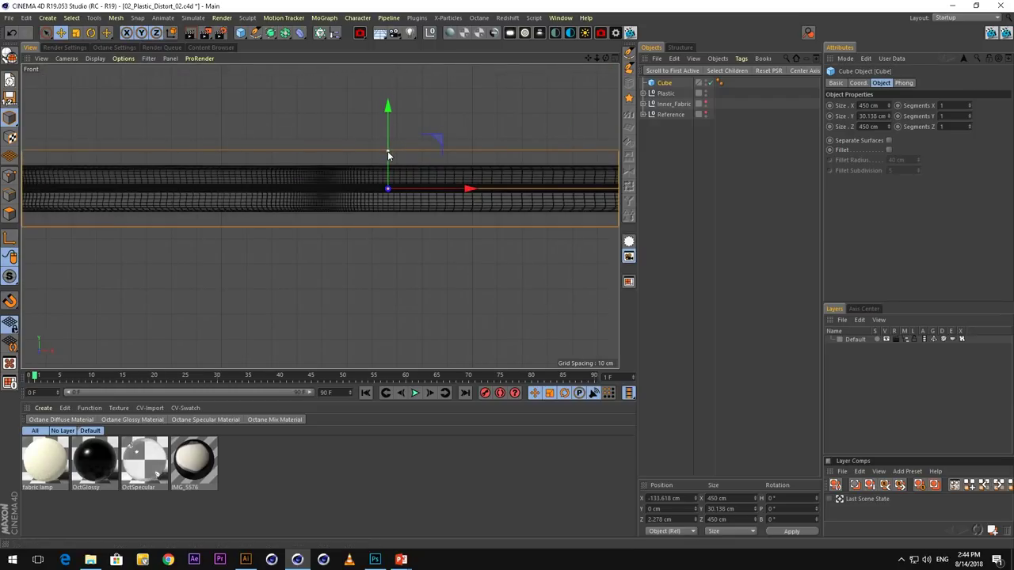
left_click_drag(387, 155, 387, 158)
middle_click(248, 184)
middle_click(207, 127)
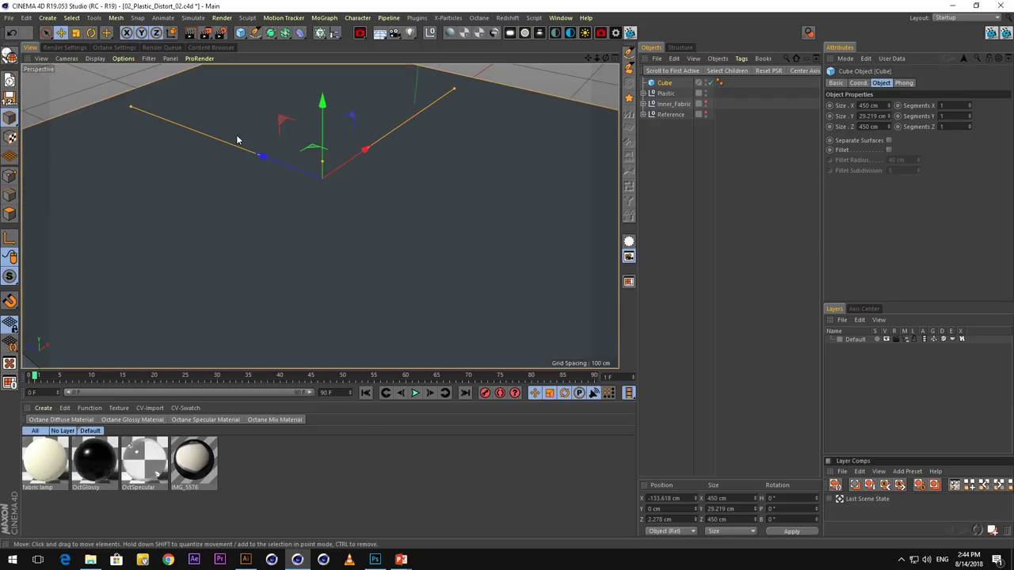
Subdivide the cube with 60 segments along both X and Z
scroll(237, 139, "down", 3)
left_click_drag(222, 164, 213, 199, "alt")
middle_click_drag(214, 199, 317, 202, "alt")
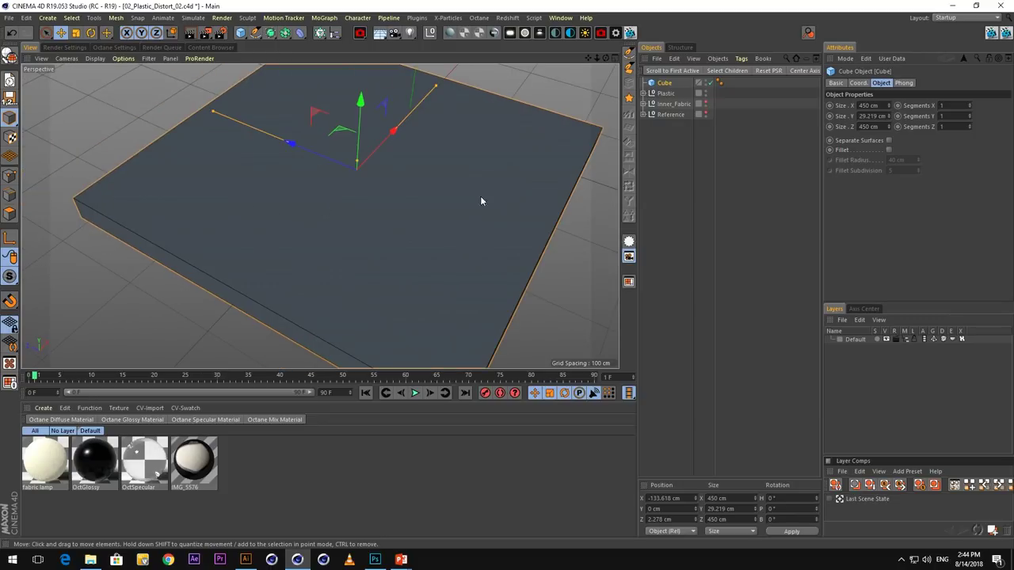
left_click(959, 105)
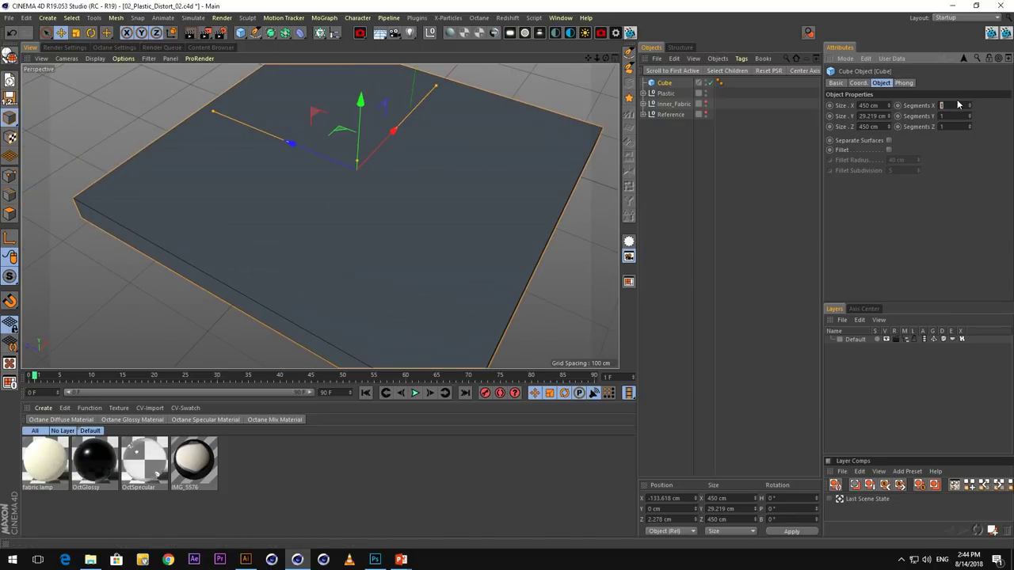
key("Tab")
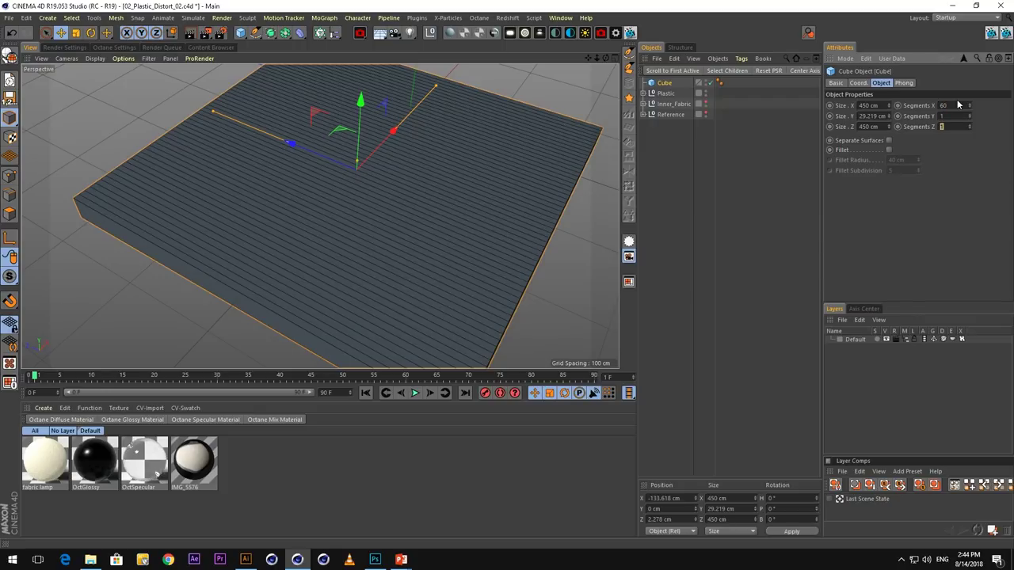
type("60")
key("Return")
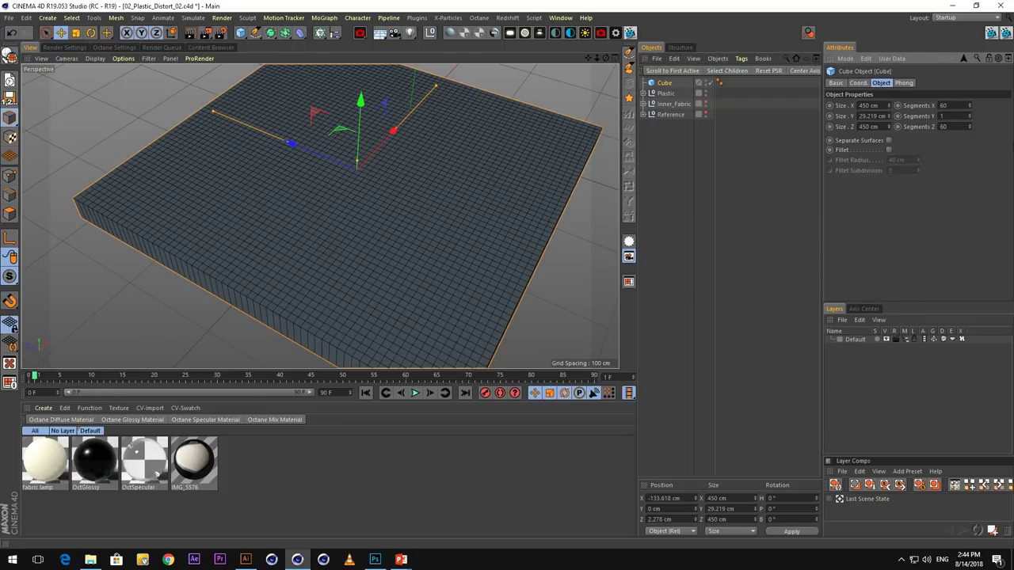
Add a sphere and raise it above the cube to a Y position of about 117 cm
middle_click_drag(320, 244, 333, 240, "alt")
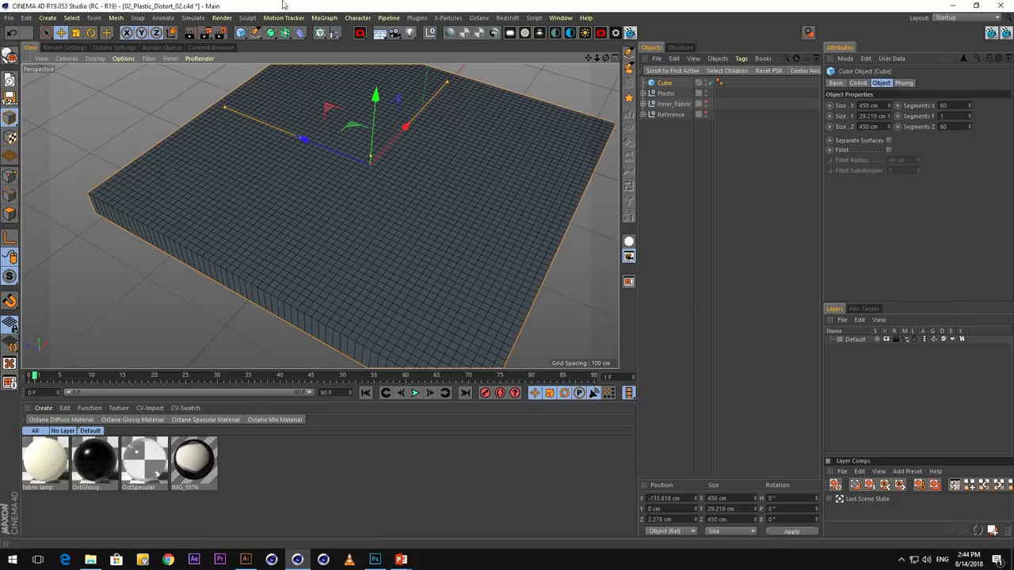
left_click(240, 34)
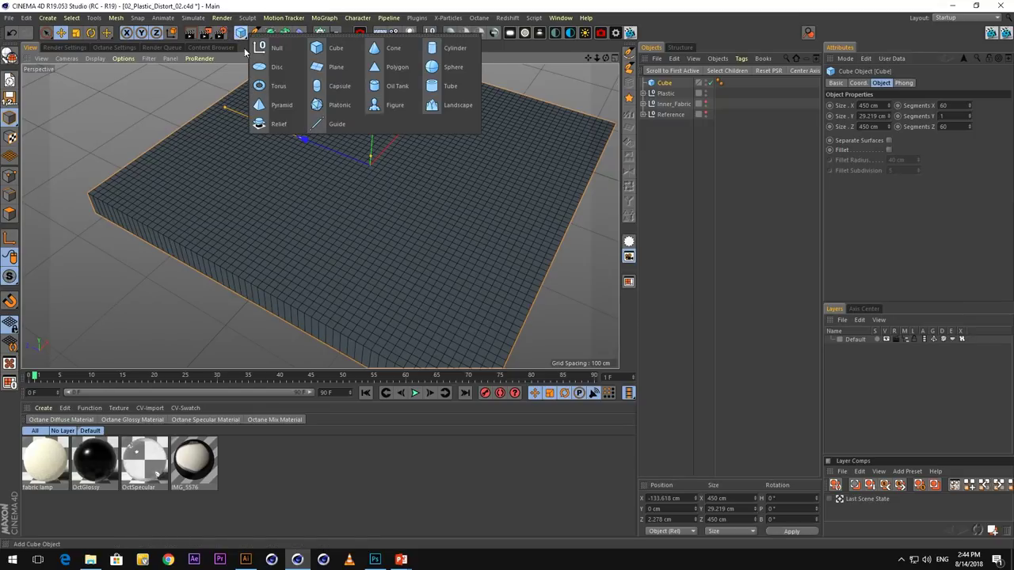
left_click(449, 70)
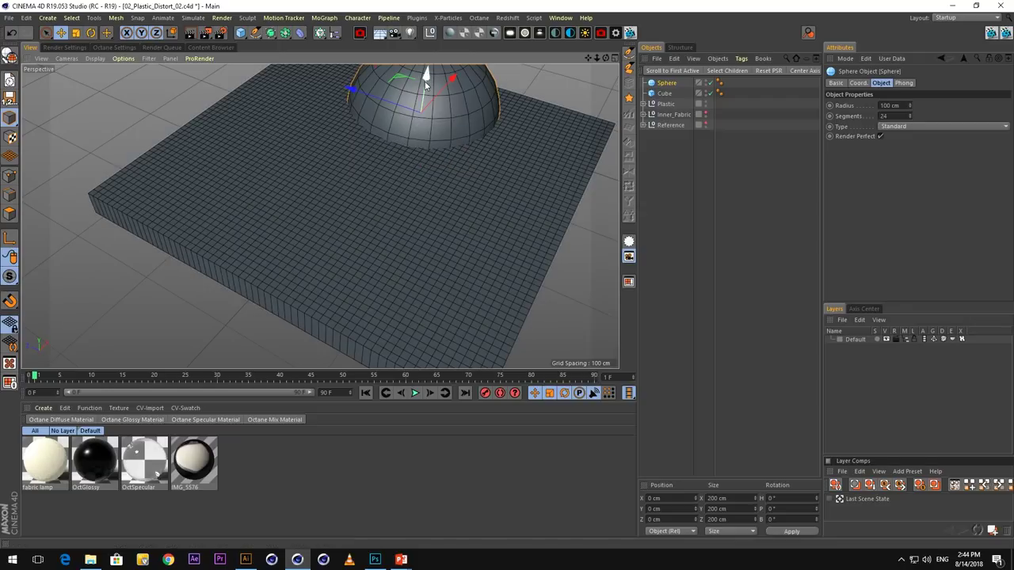
left_click_drag(356, 163, 370, 193, "alt")
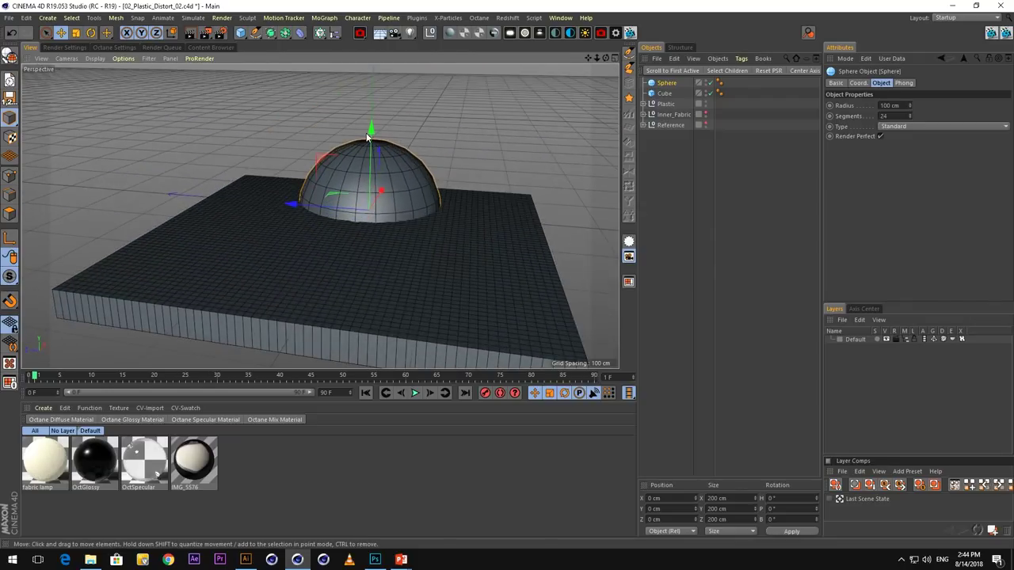
left_click_drag(371, 137, 386, 47)
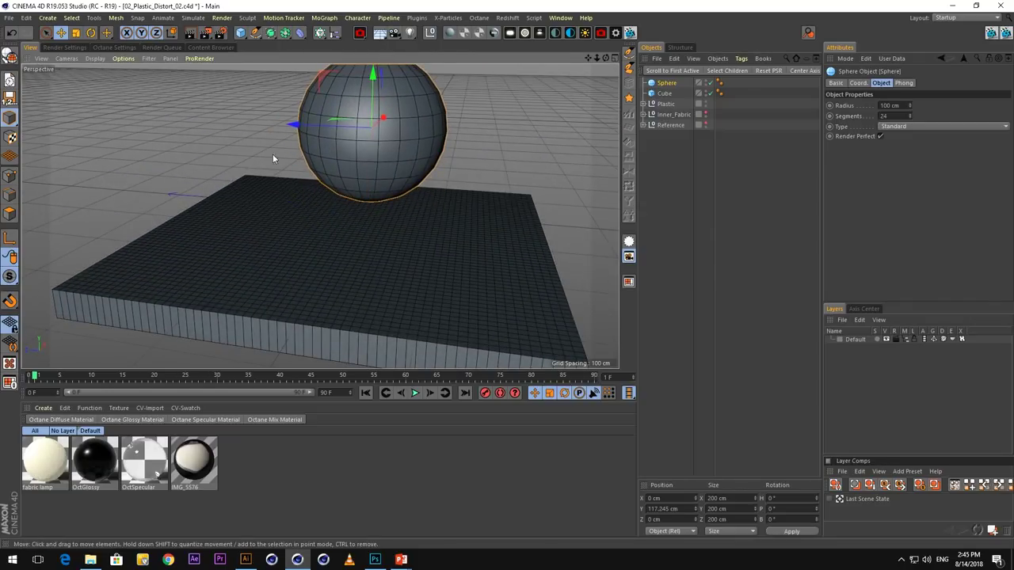
Move the sphere over one petal at about X -58 cm, Z 142 cm, and keyframe its position at frame 0
middle_click(263, 175)
middle_click(367, 136)
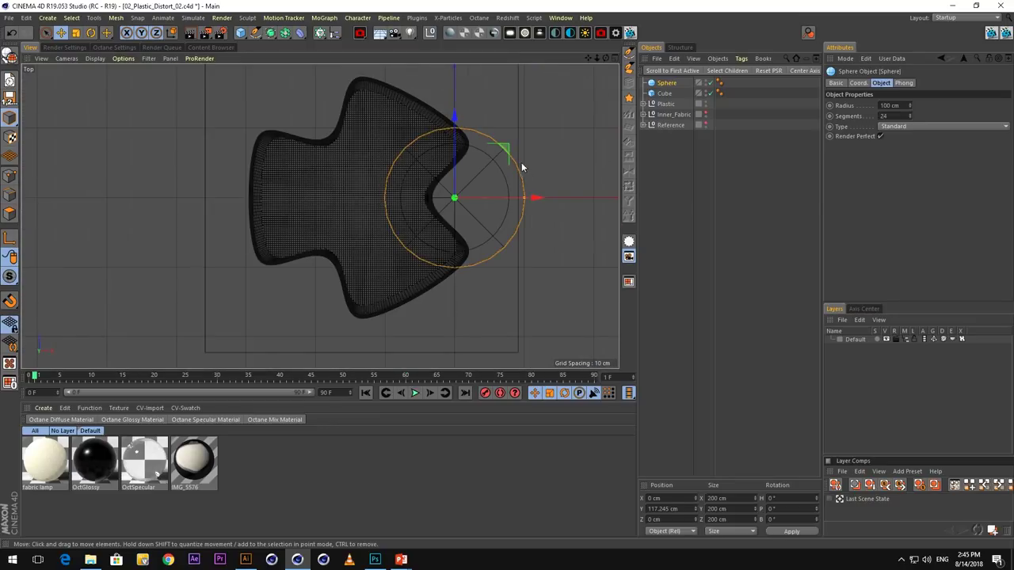
left_click_drag(504, 146, 466, 50)
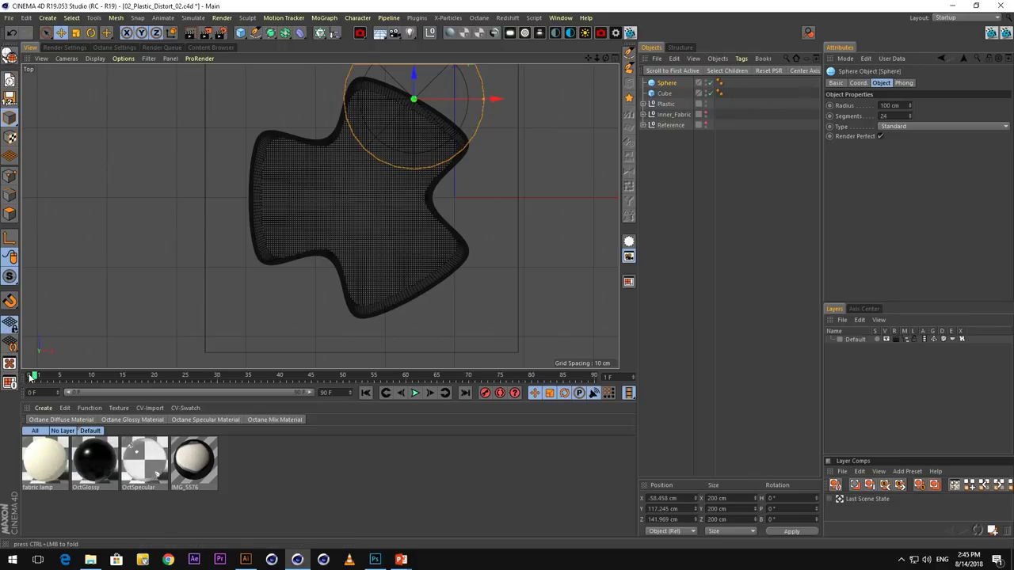
left_click(858, 83)
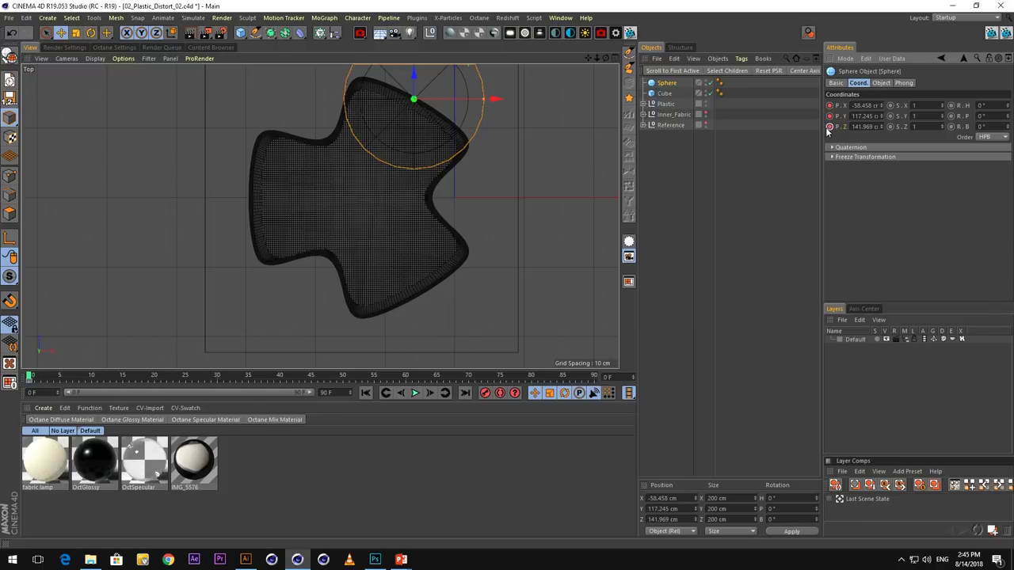
At frame 90, move the sphere across the shell to about X -188 cm, Z -80 cm, and keyframe its position
left_click(593, 378)
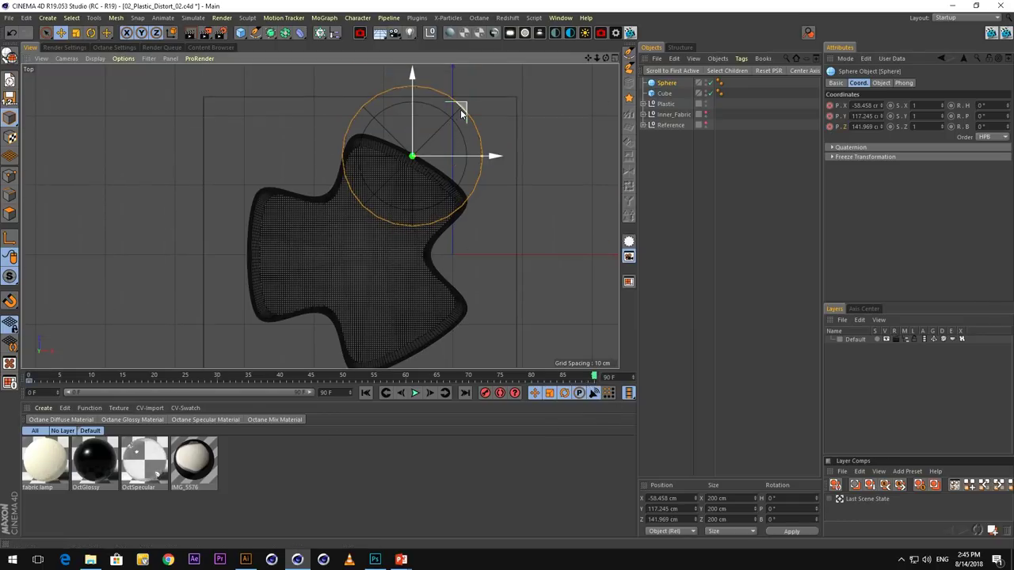
left_click_drag(461, 110, 372, 266)
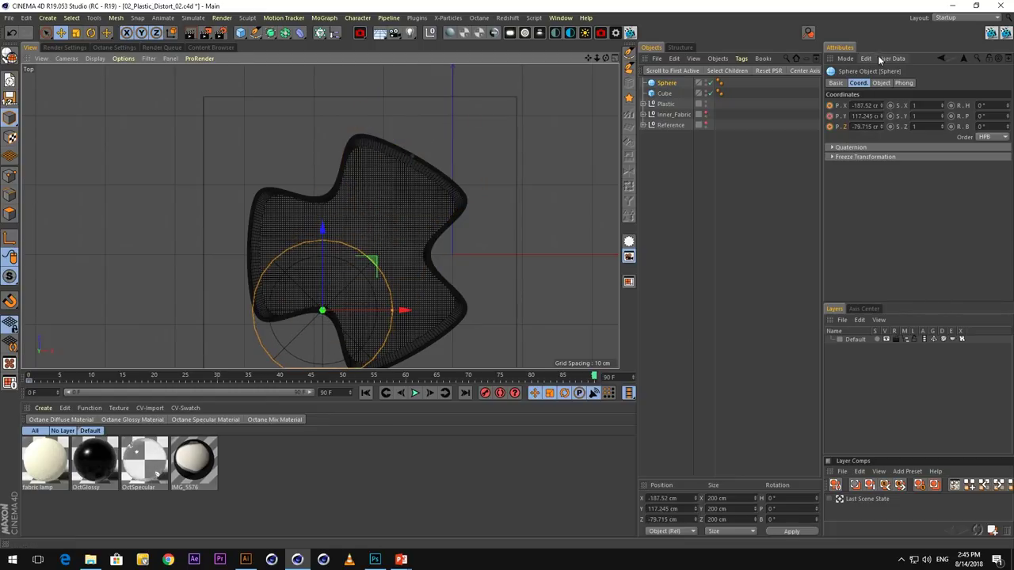
left_click_drag(829, 105, 829, 127, "ctrl")
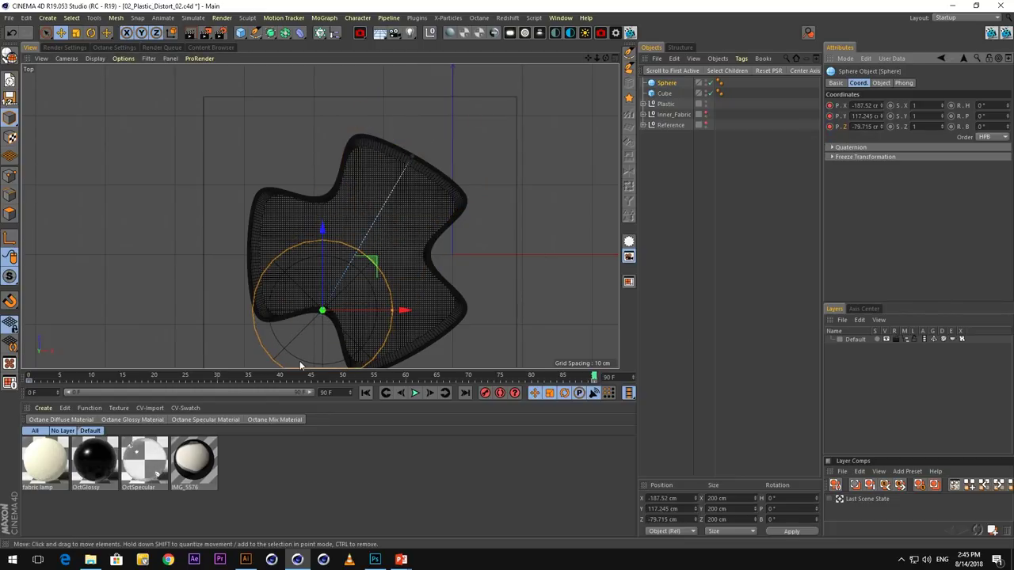
At frame 45, lower the sphere into the cube to about Y 47 cm, keyframe that height, and return to frame 0
middle_click(211, 248)
middle_click(192, 136)
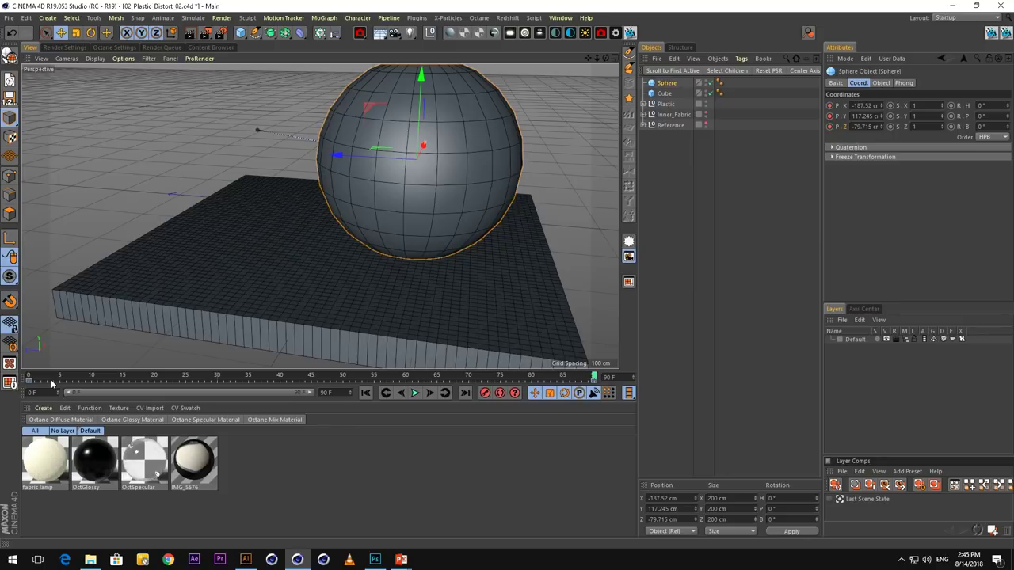
left_click_drag(52, 383, 312, 381)
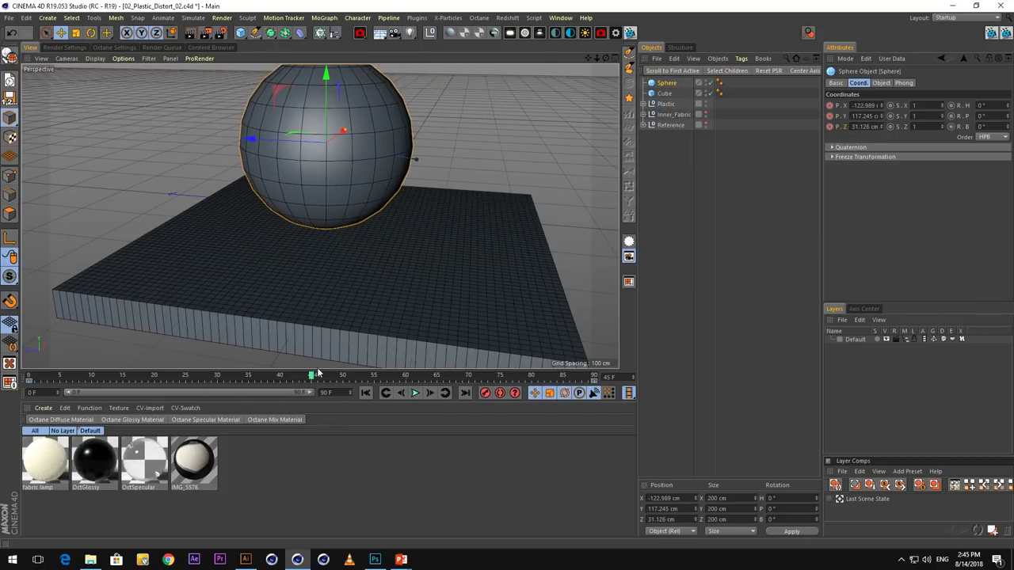
left_click_drag(327, 78, 327, 132)
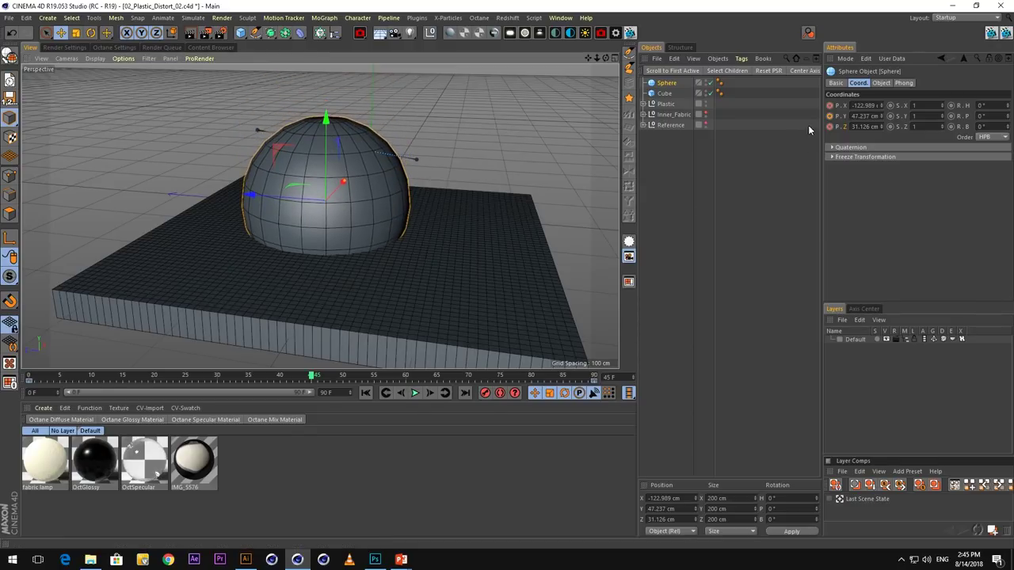
left_click(829, 115)
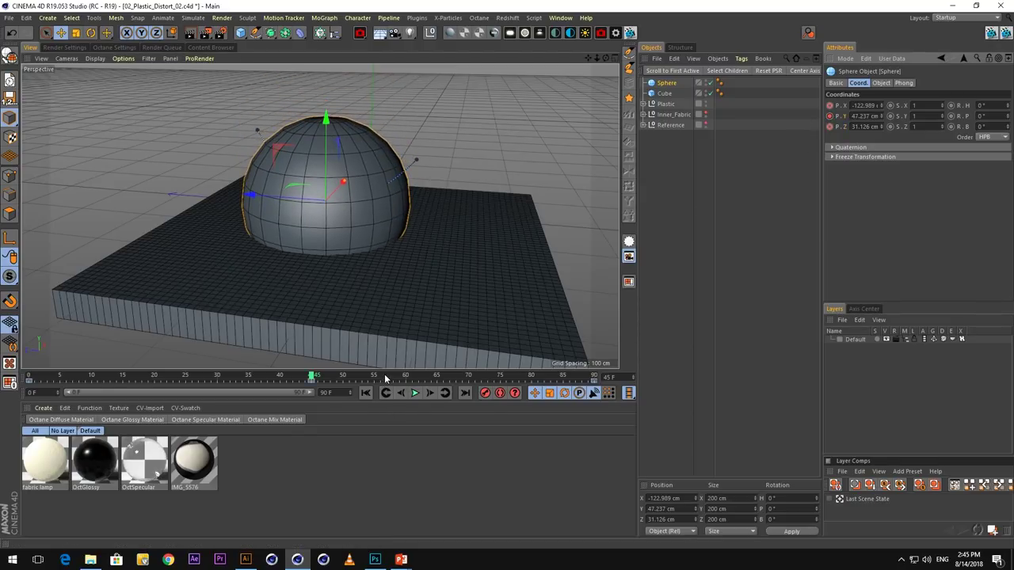
left_click_drag(384, 374, 2, 342)
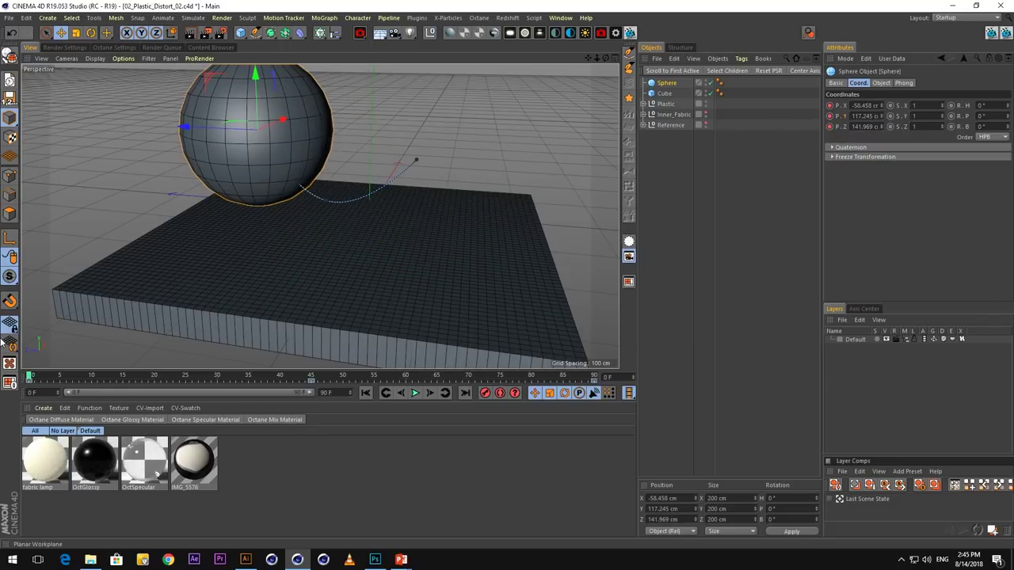
Add a Collision deformer and make it a child of the cube
left_click(664, 94)
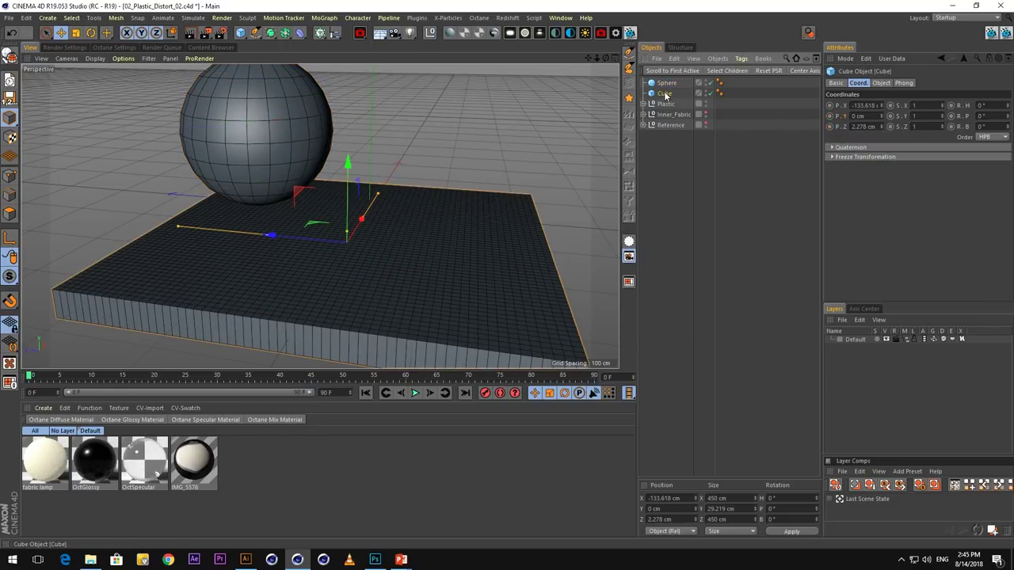
left_click(300, 33)
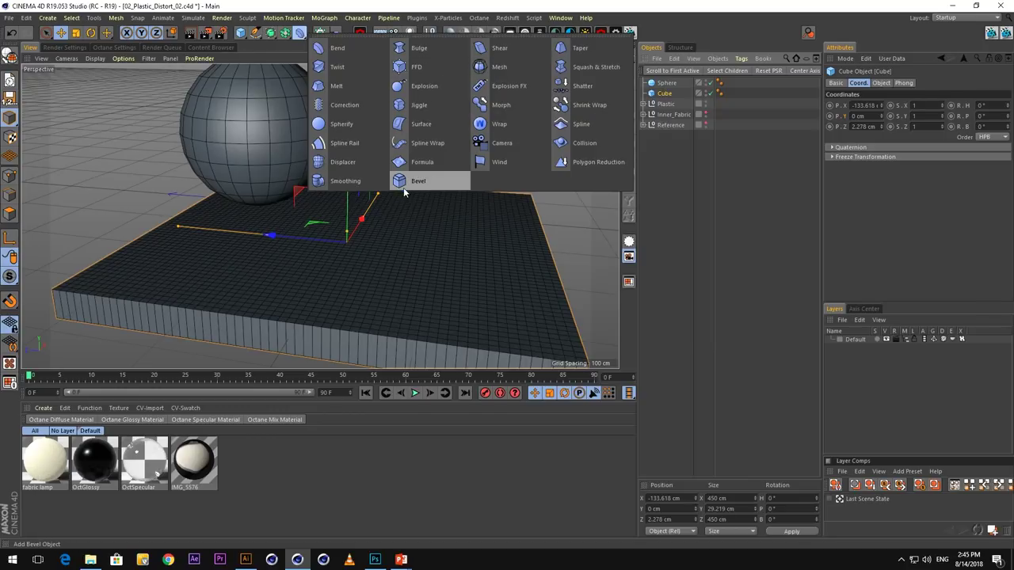
left_click(584, 142, "alt")
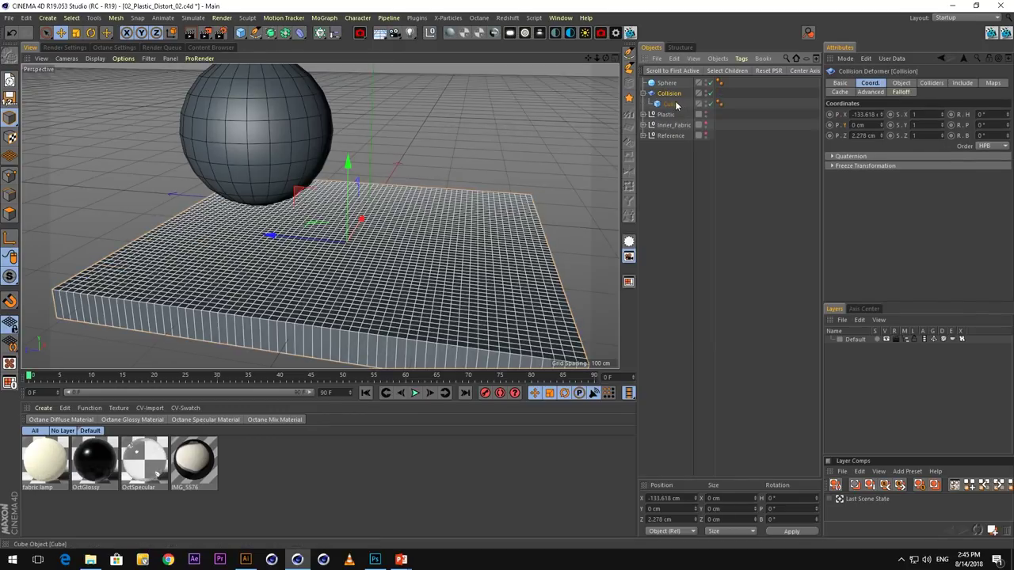
mouse_move(676, 105)
left_mouse_down()
mouse_move(674, 88)
mouse_move(664, 96)
left_mouse_up()
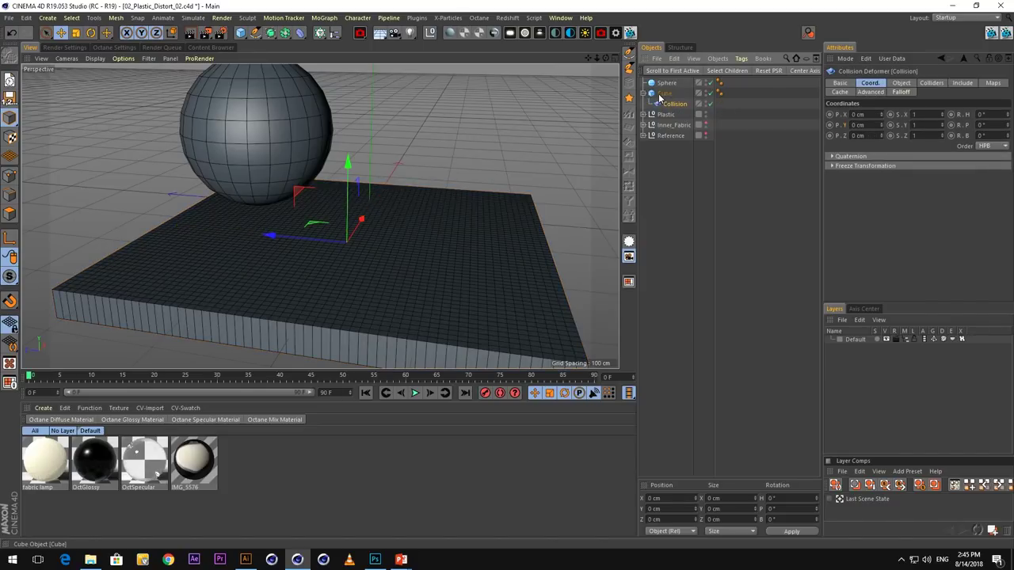
Assign the sphere as the Collision deformer's collider and scrub to frame 50 to check the cube's deformation
left_click(925, 84)
left_click_drag(666, 83, 931, 115)
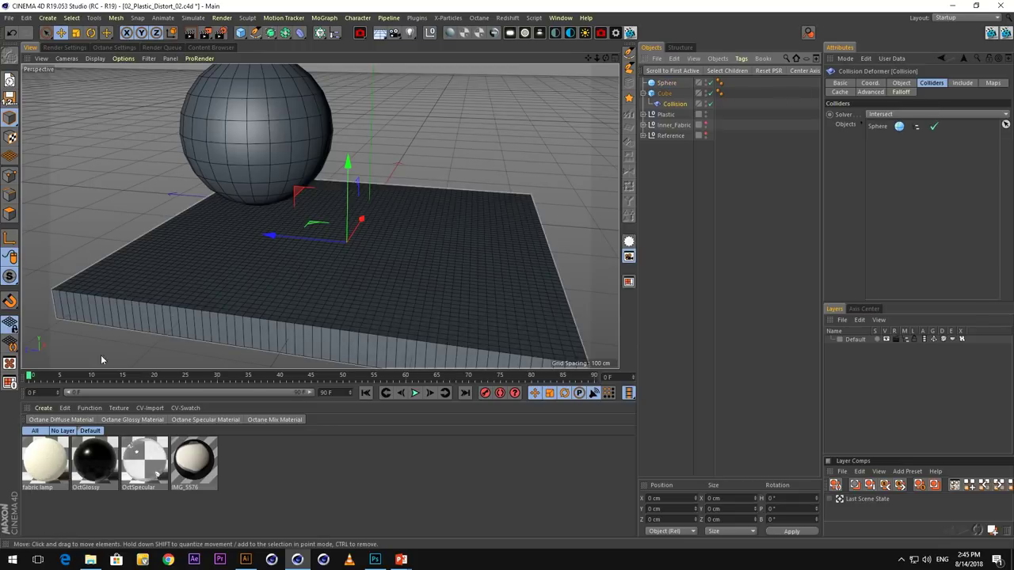
left_click_drag(71, 378, 342, 393)
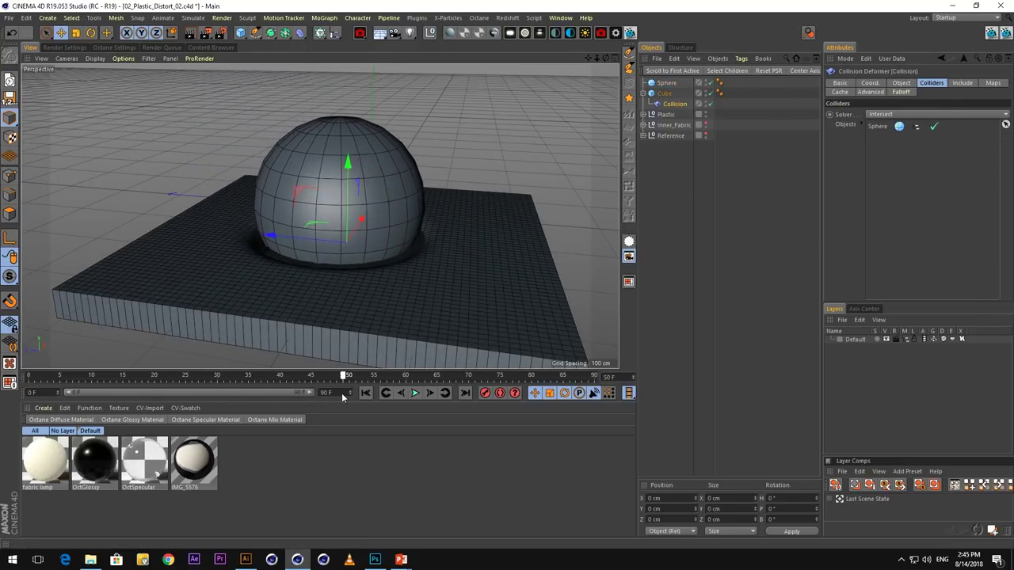
Hide the sphere and scrub back to frame 37 to examine the dent in the cube up close
left_click(706, 81)
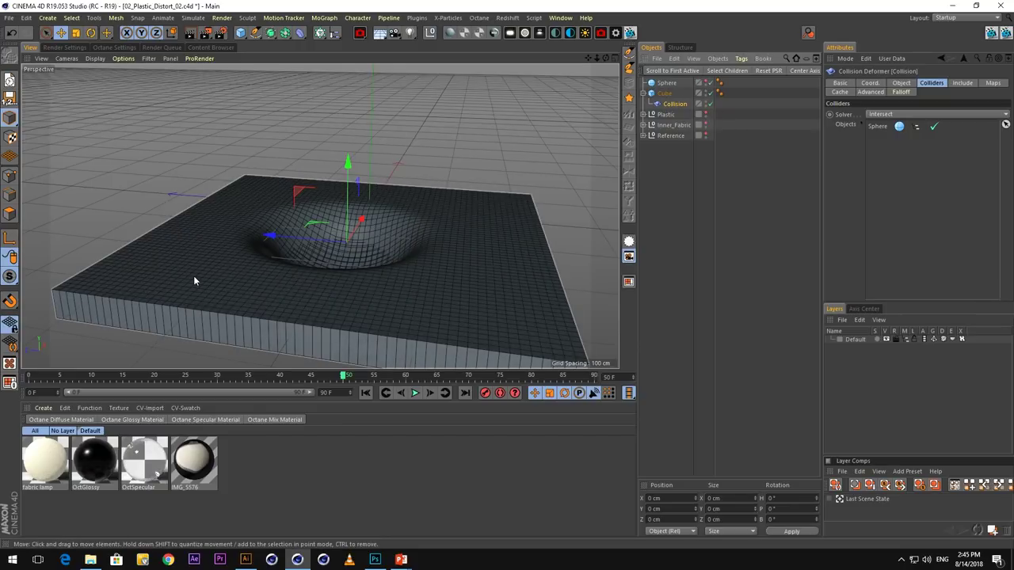
left_click_drag(290, 260, 332, 294, "alt")
right_click_drag(334, 278, 362, 243, "alt")
left_click_drag(362, 247, 369, 254, "alt")
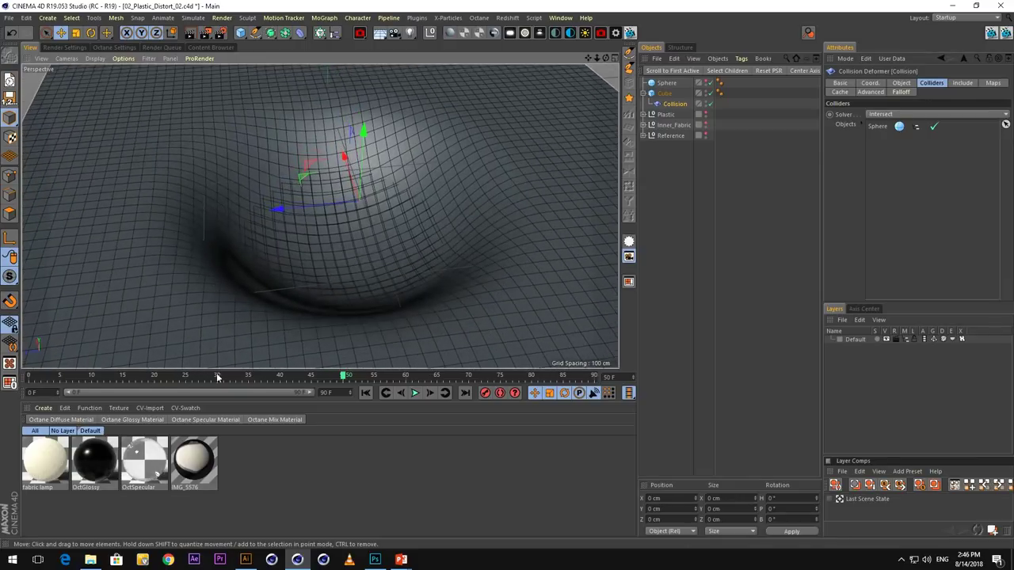
left_click_drag(280, 378, 262, 347)
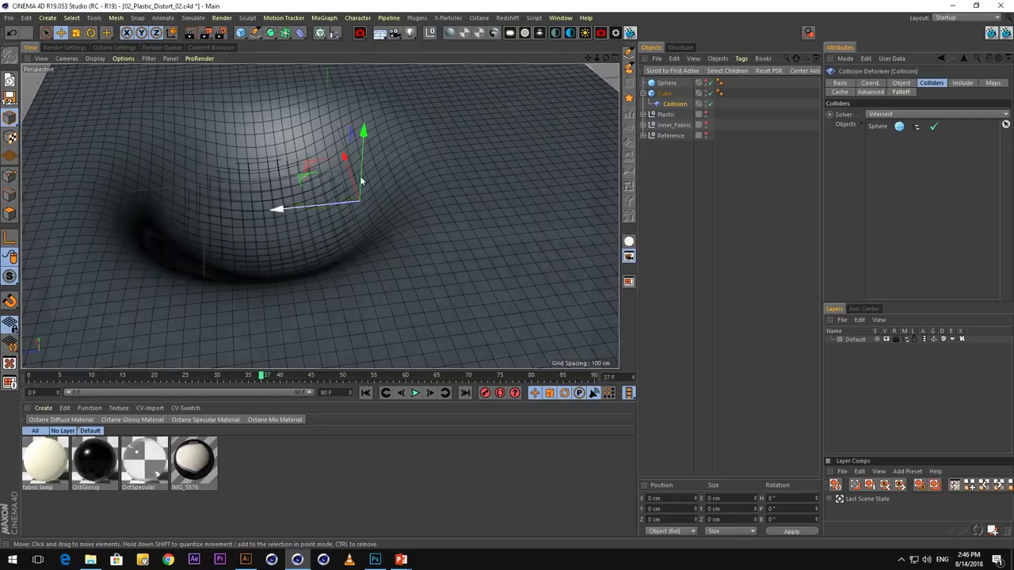
In the Top view, show the sphere, scale it to 1.64 along X and rotate its heading to -31°
middle_click(384, 243)
middle_click(476, 120)
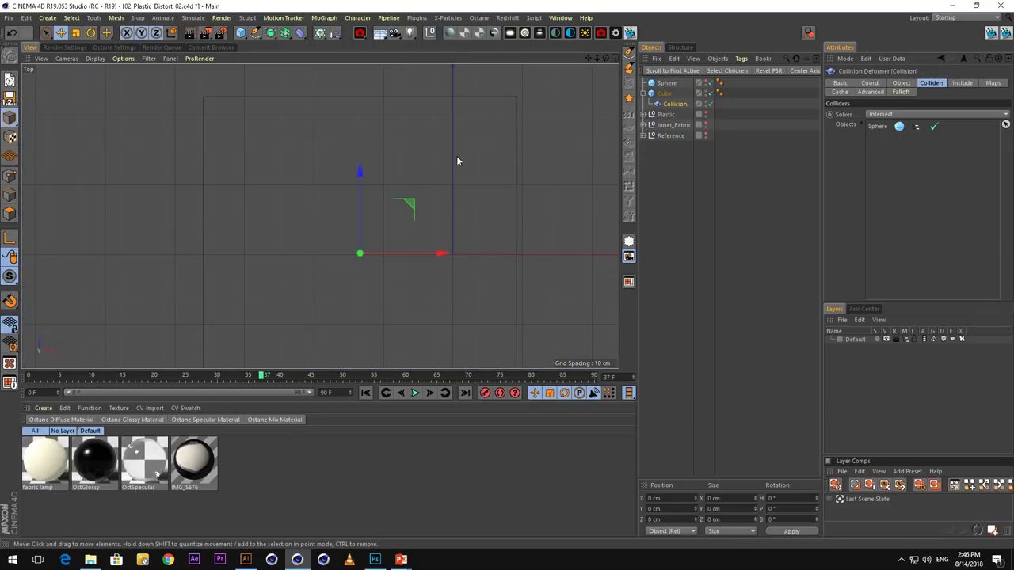
left_click(706, 83)
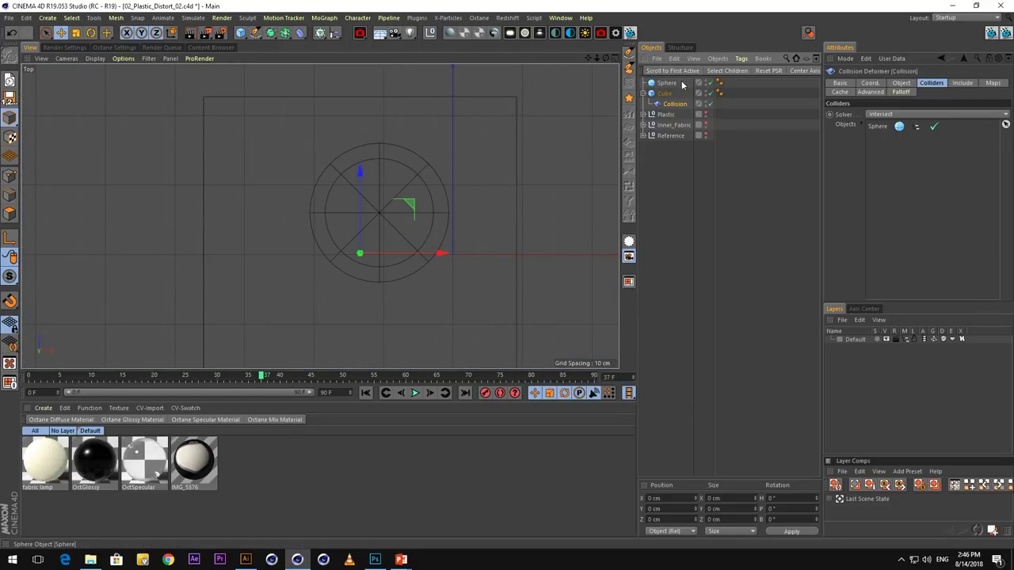
left_click(669, 83)
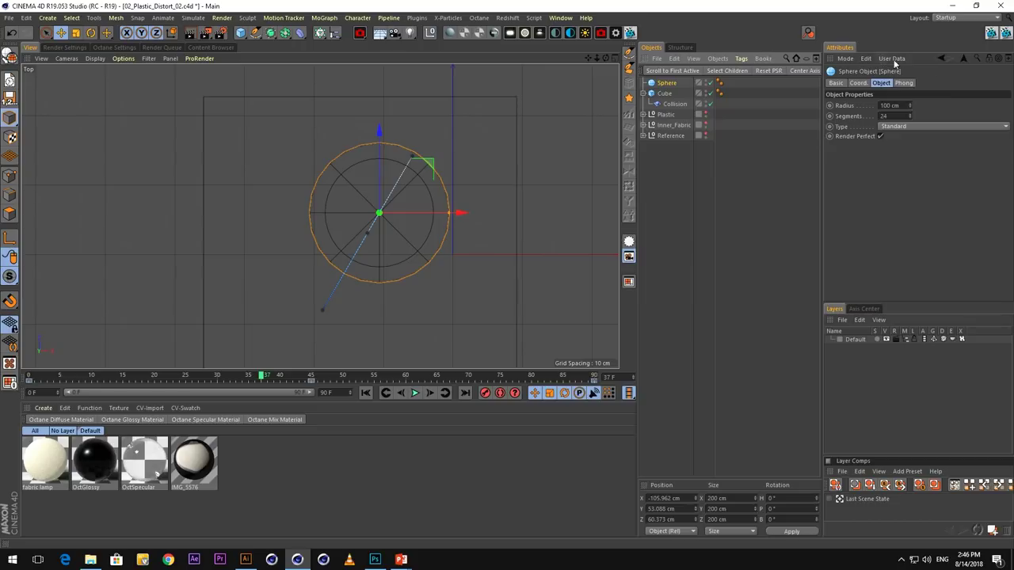
left_click(859, 82)
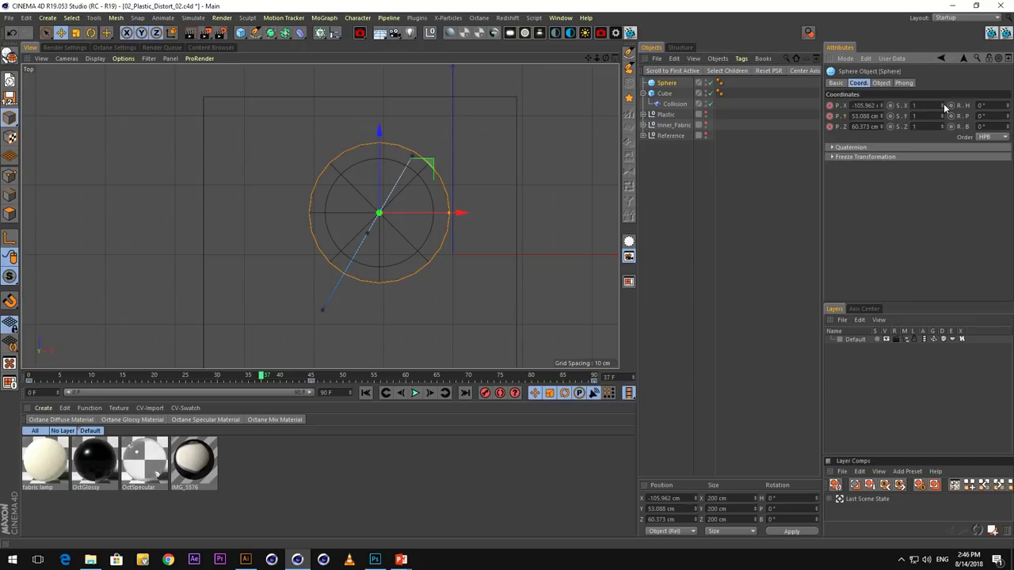
left_click_drag(944, 105, 950, 66)
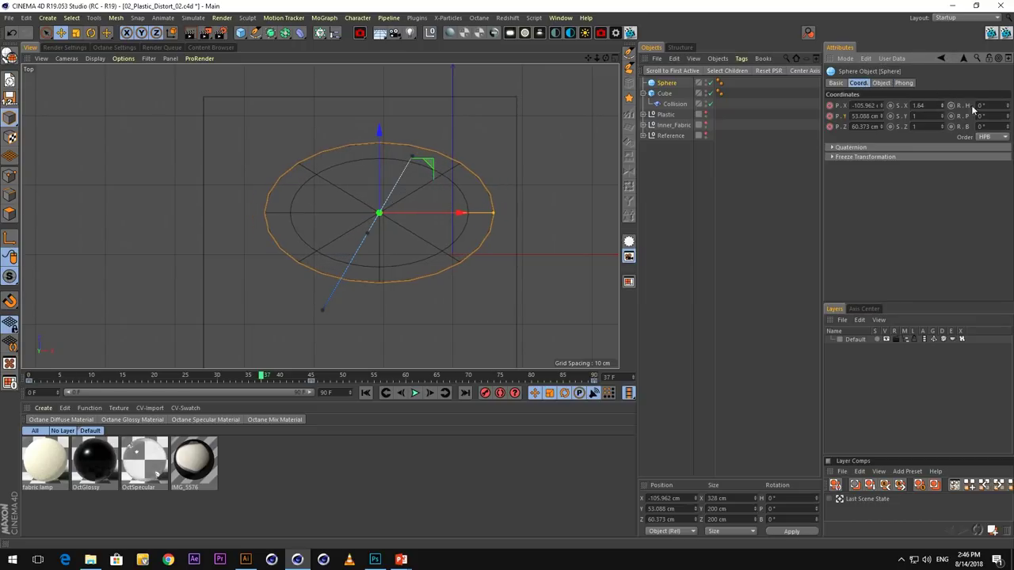
left_click_drag(1007, 106, 1004, 123)
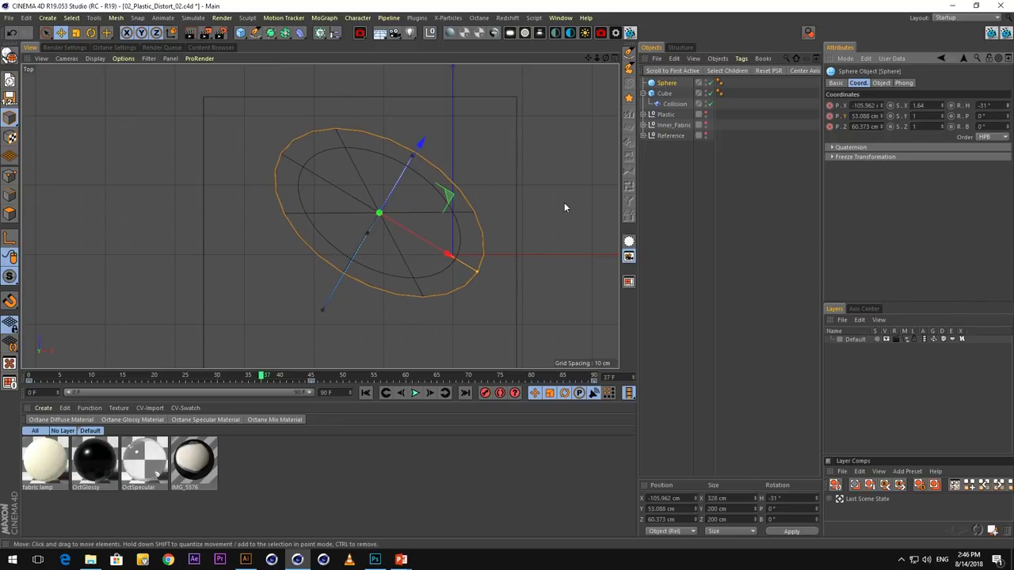
Hide the stretched sphere in the perspective view and scrub to frame 38 to examine the elongated dent
middle_click(522, 187)
middle_click(82, 138)
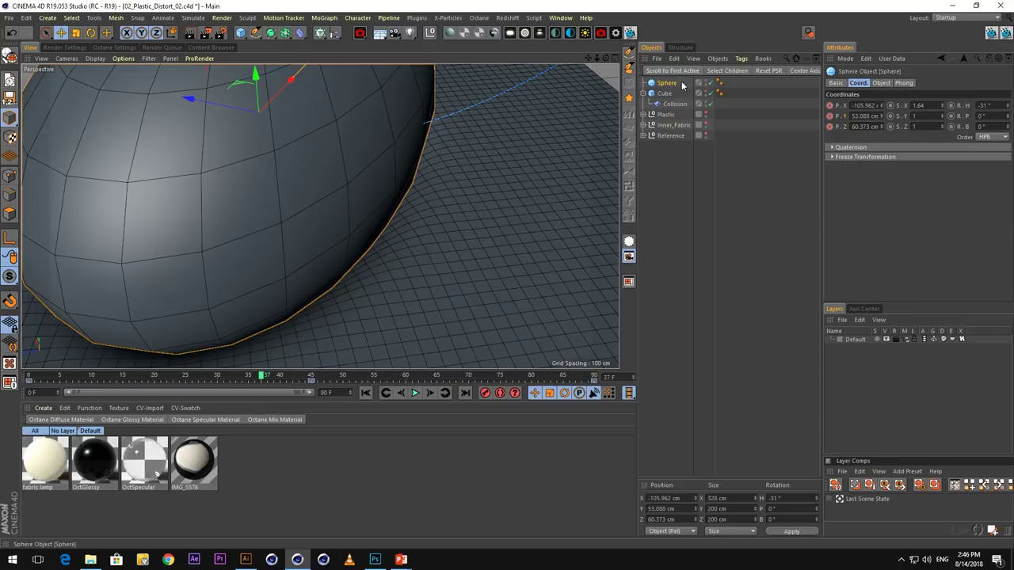
left_click(705, 80)
left_click(706, 80)
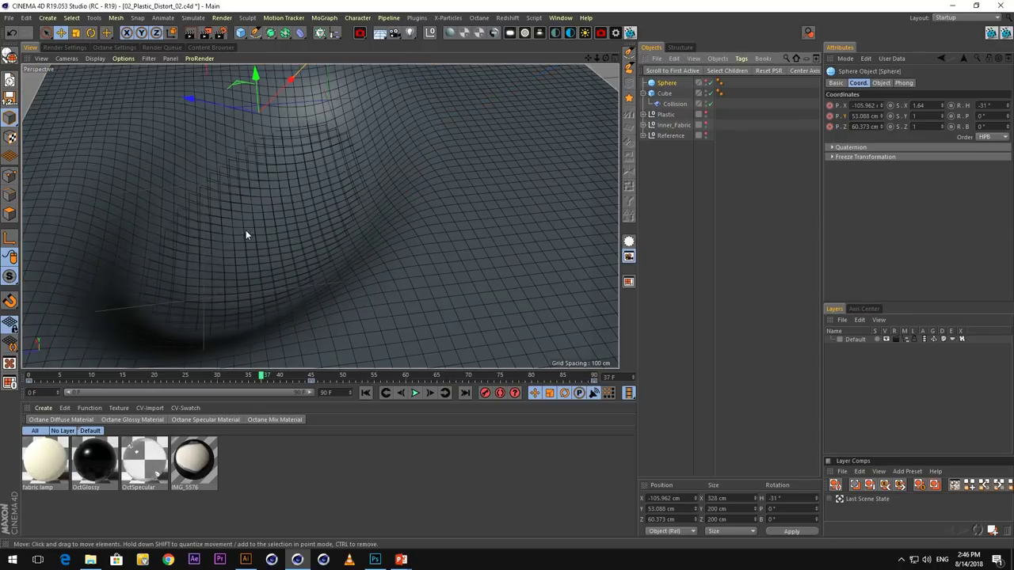
left_click_drag(245, 230, 247, 217, "alt")
right_click_drag(247, 217, 177, 359, "alt")
left_click_drag(165, 377, 268, 358)
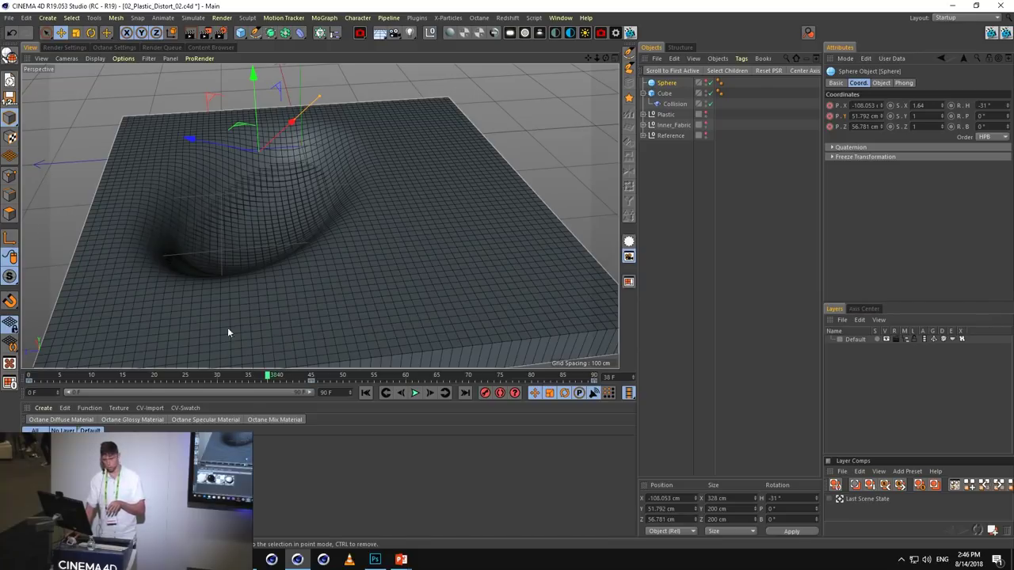
Set the Collision deformer's falloff shape to Source
left_click(675, 103)
left_click(902, 92)
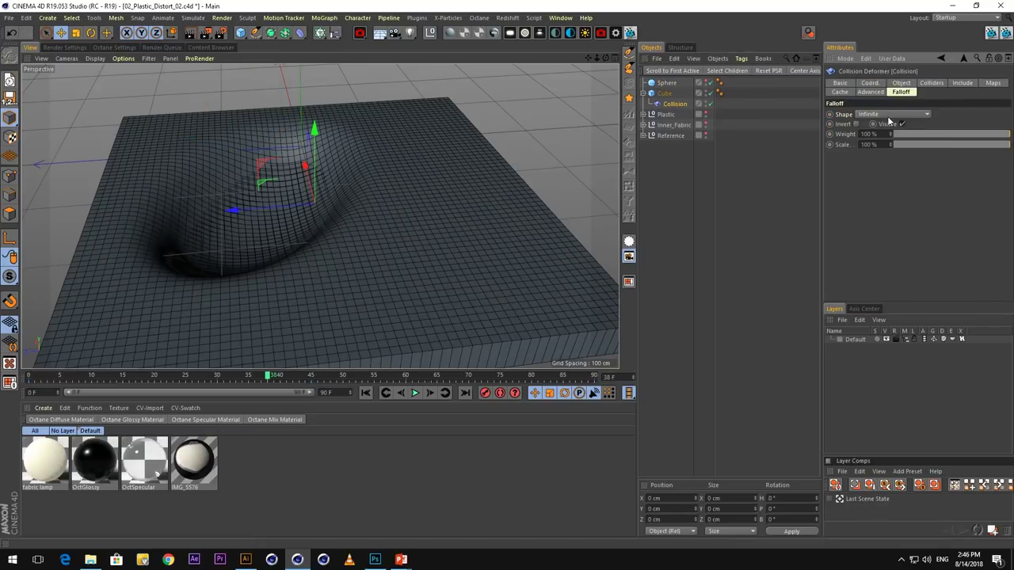
left_click(890, 113)
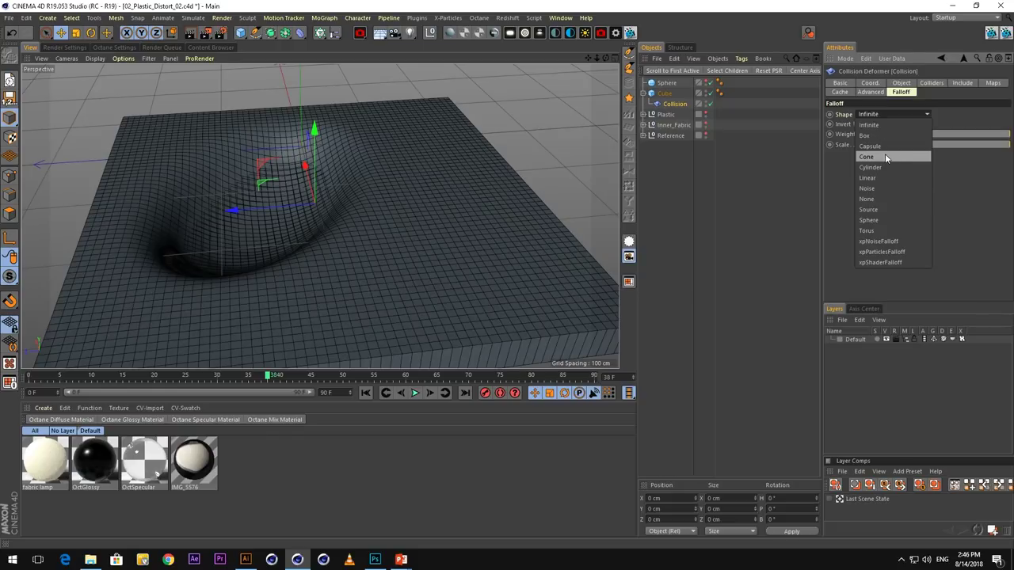
left_click(869, 210)
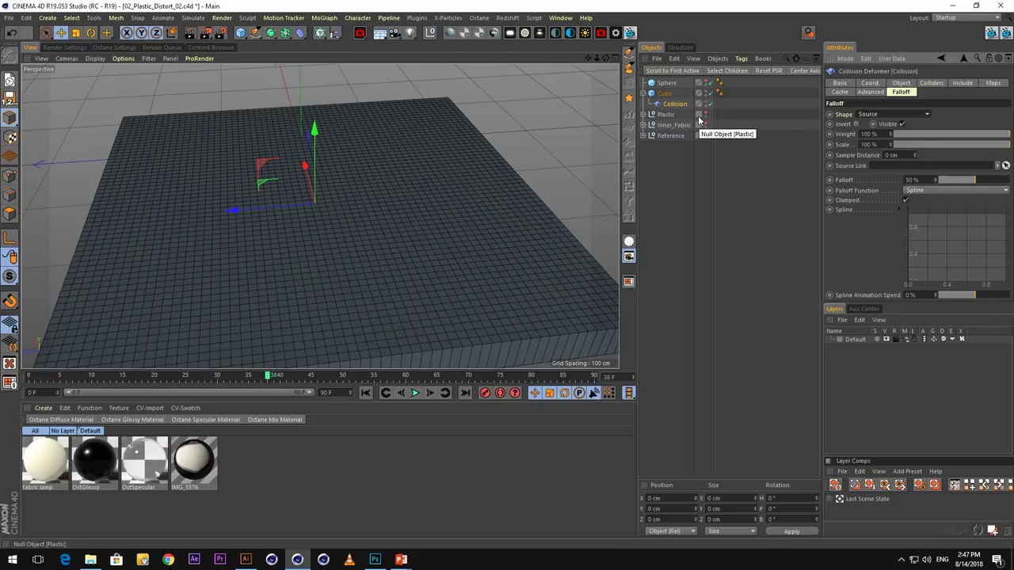
Duplicate the Plastic null, disable the sphere, cube and Collision deformer, and make the duplicate visible in the viewport
left_click(660, 116)
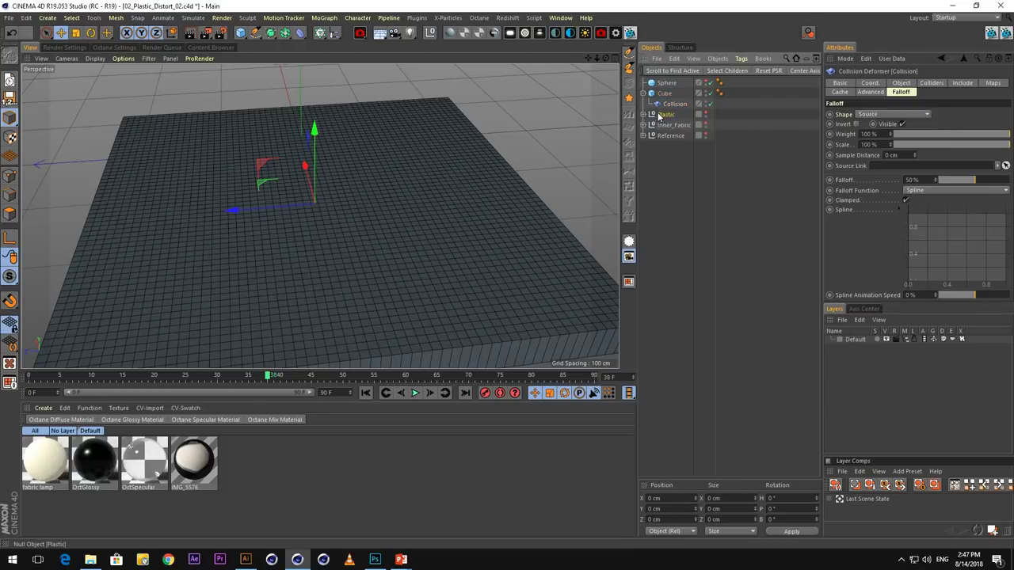
left_click_drag(668, 118, 711, 80)
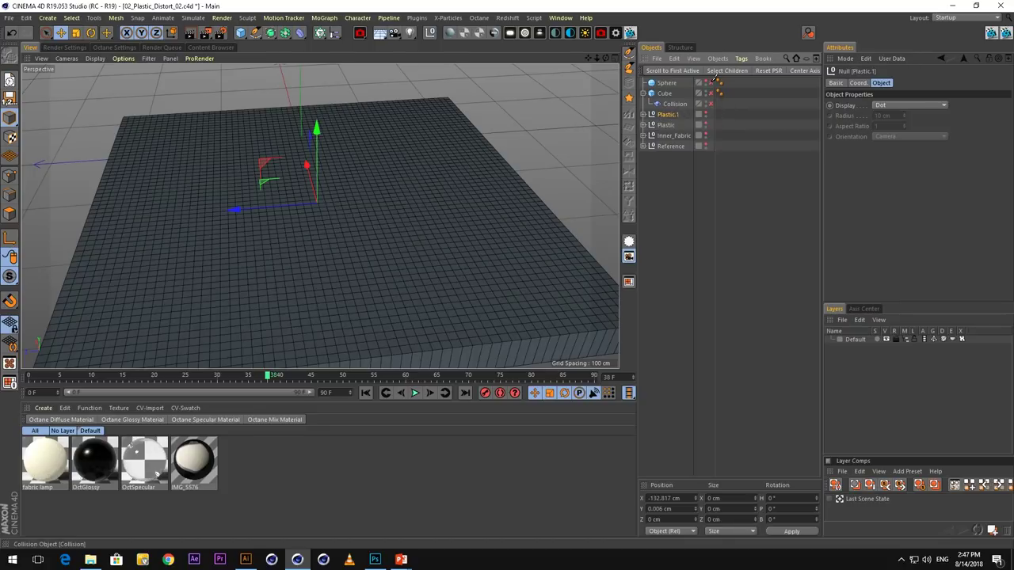
left_click(705, 115)
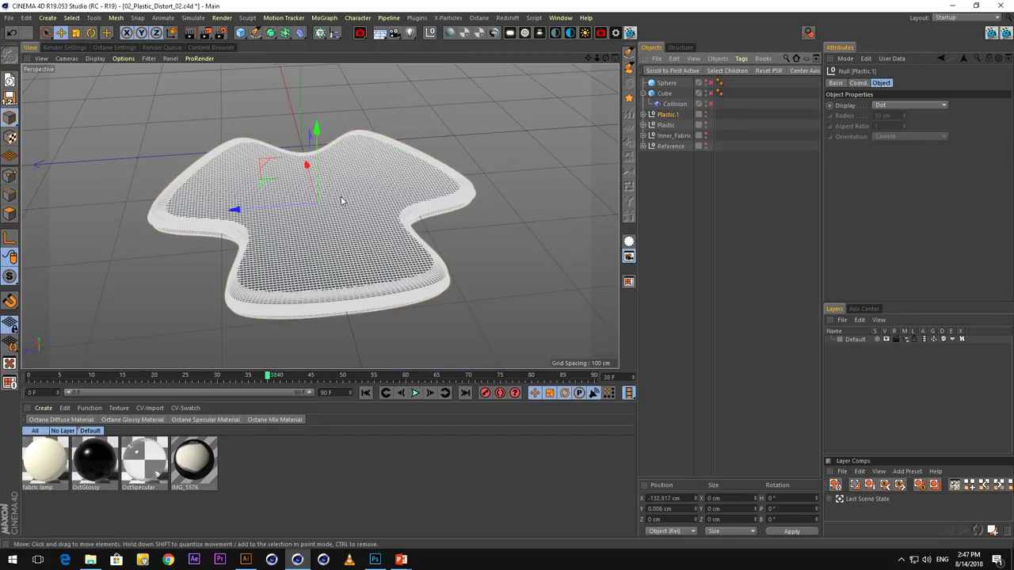
Make all the objects inside the duplicated Plastic null editable and merge them into one mesh with Connect Objects + Delete
left_click(643, 115)
left_click(668, 126)
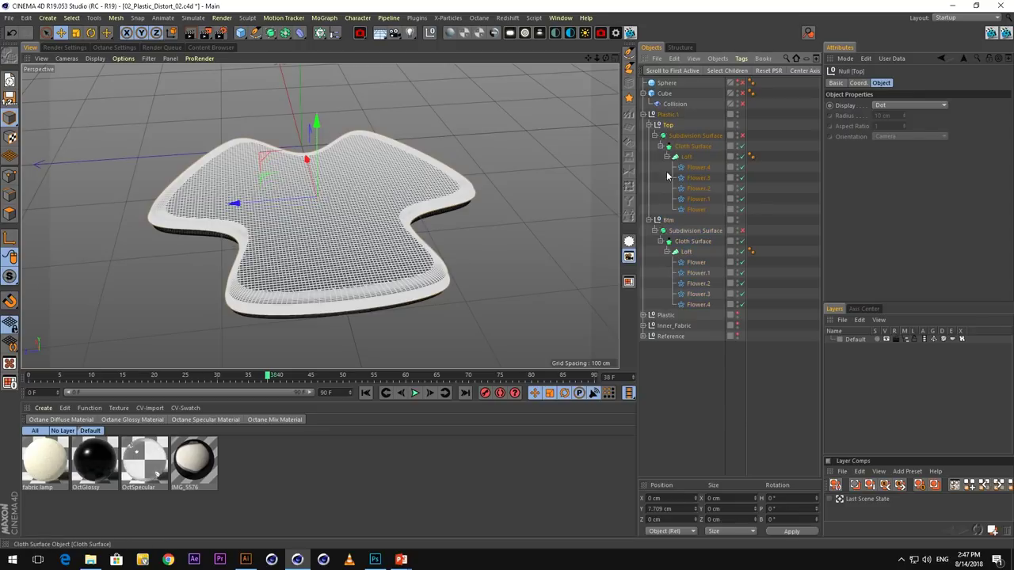
left_click(700, 305, "shift")
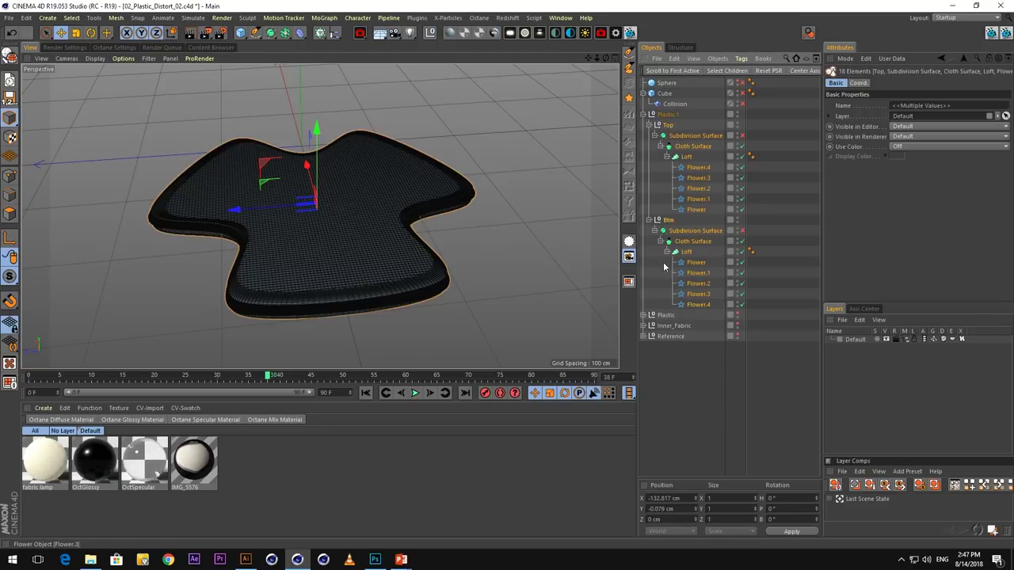
left_click(9, 56)
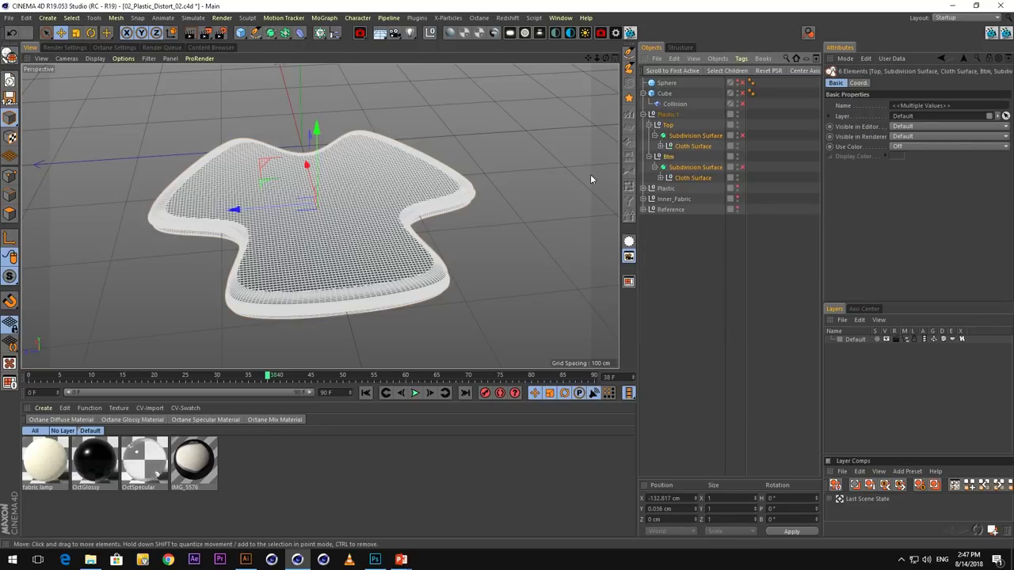
right_click(682, 169)
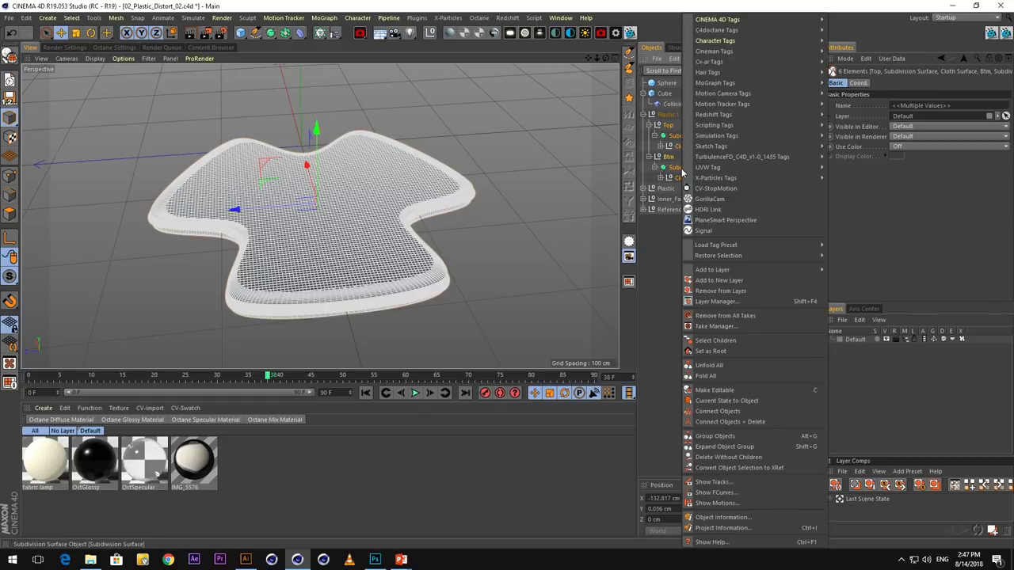
left_click(710, 422)
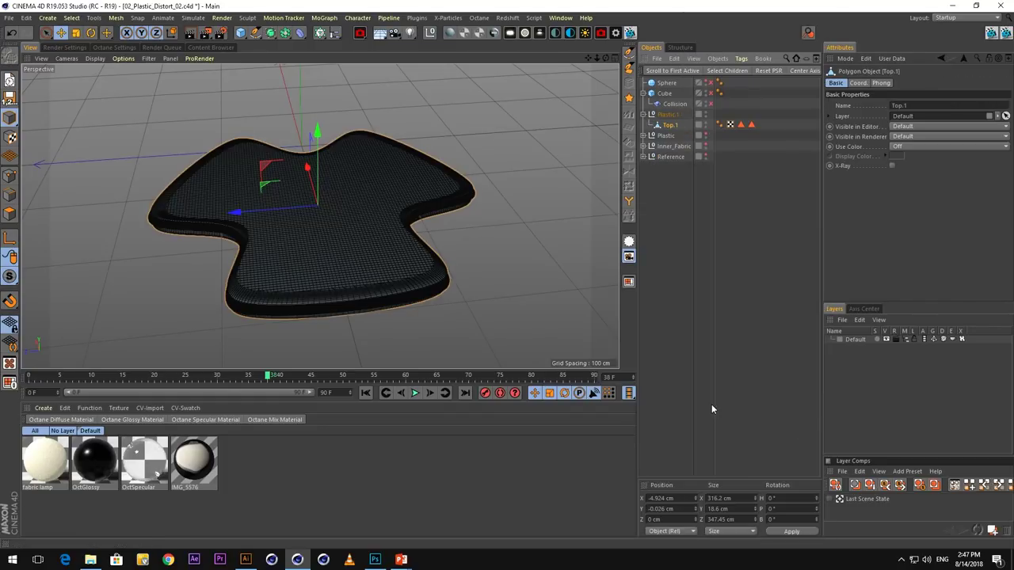
Move the merged mesh out of its null, delete the empty null, and rename the mesh Falloff
left_click_drag(312, 235, 460, 170, "alt")
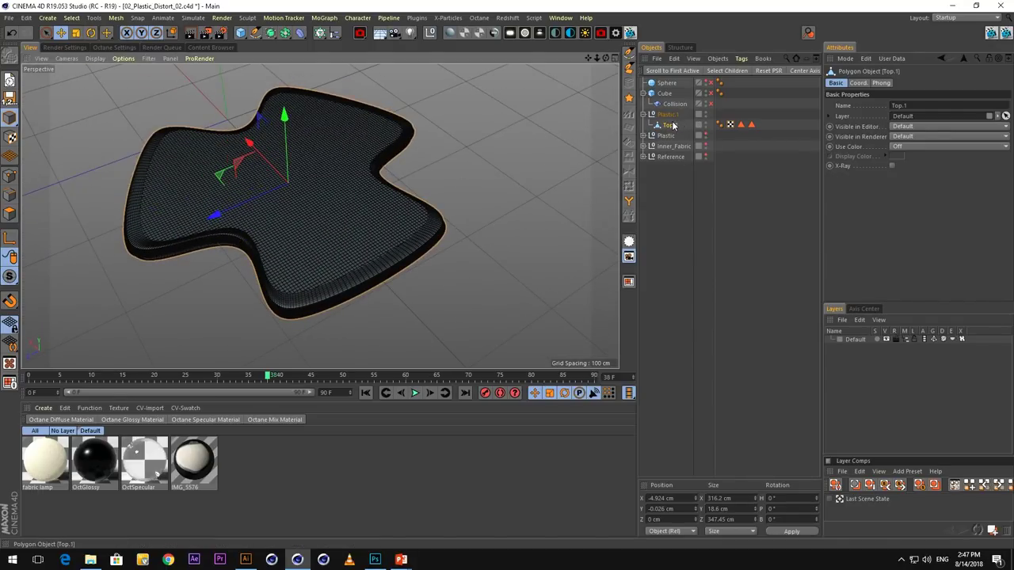
left_click_drag(661, 80, 662, 80)
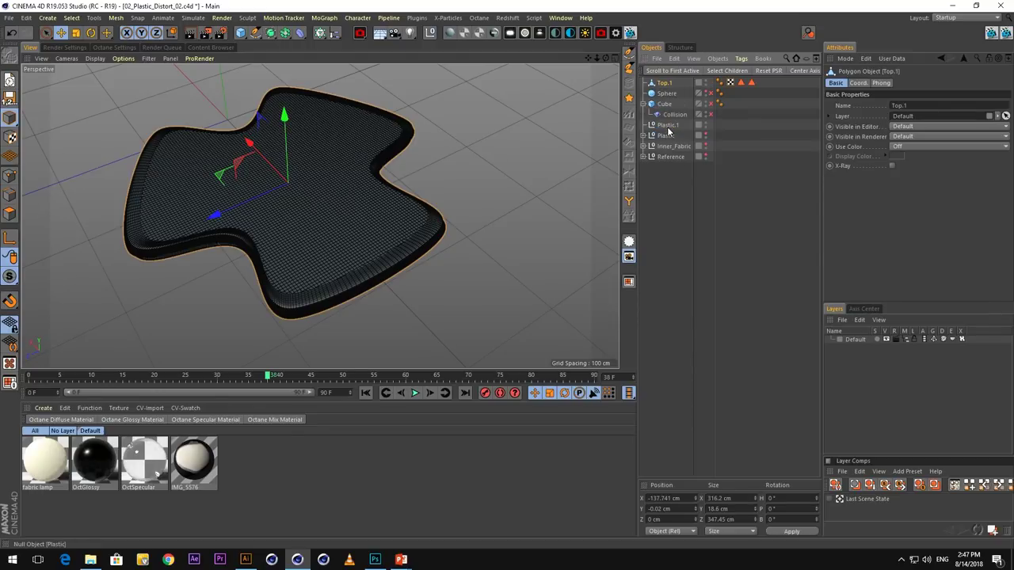
left_click(667, 126)
key("Delete")
left_click(665, 82)
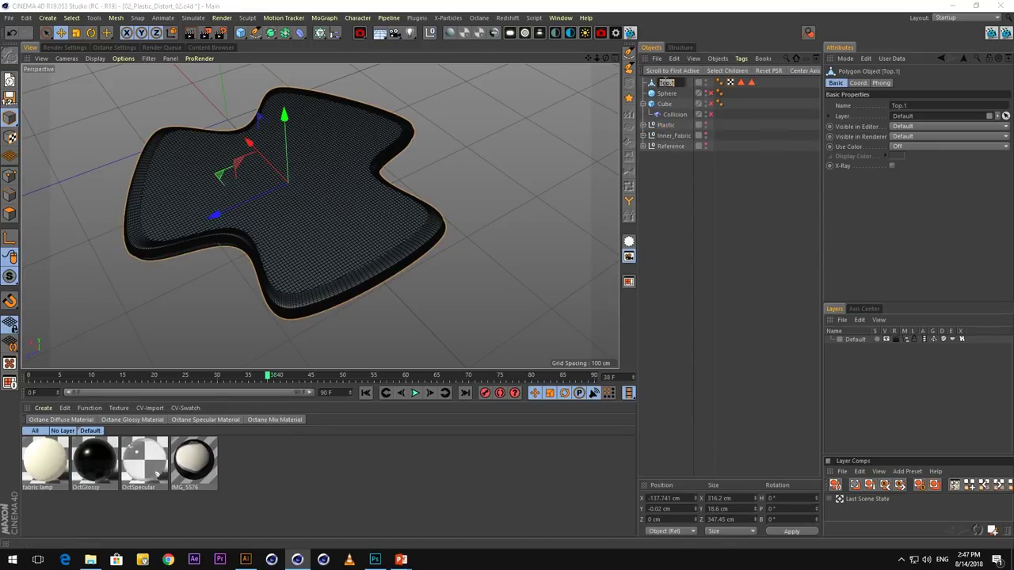
type("Falloff")
key("Return")
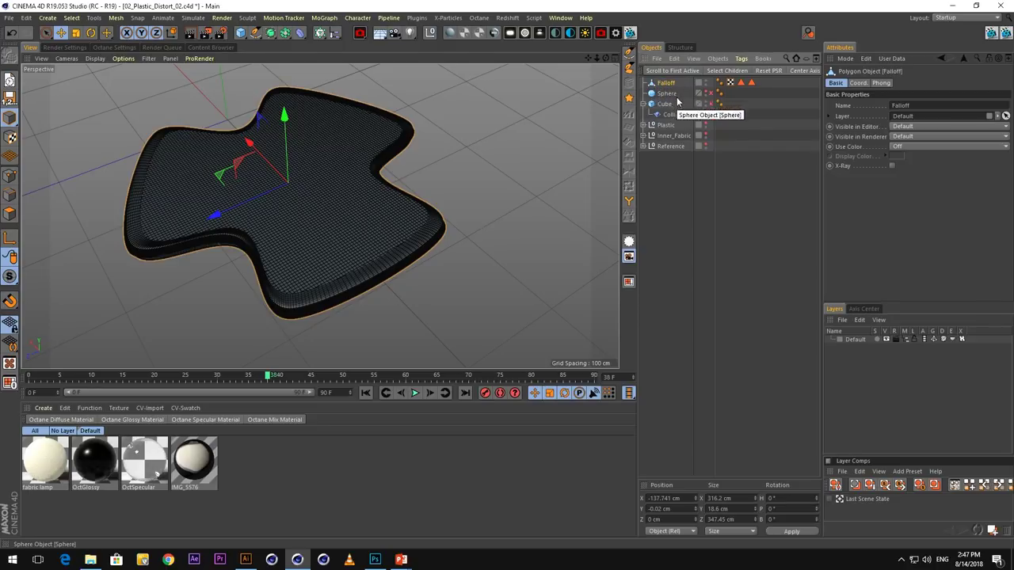
Assign the Falloff mesh as the Collision deformer's falloff Source Link and hide the mesh
left_click(670, 115)
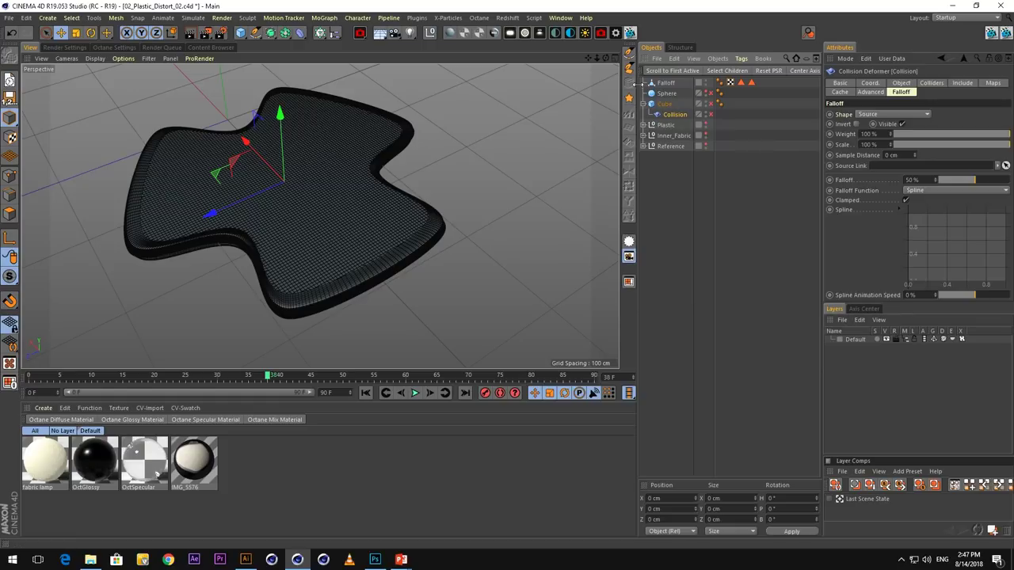
left_click_drag(665, 83, 881, 166)
left_click(705, 83)
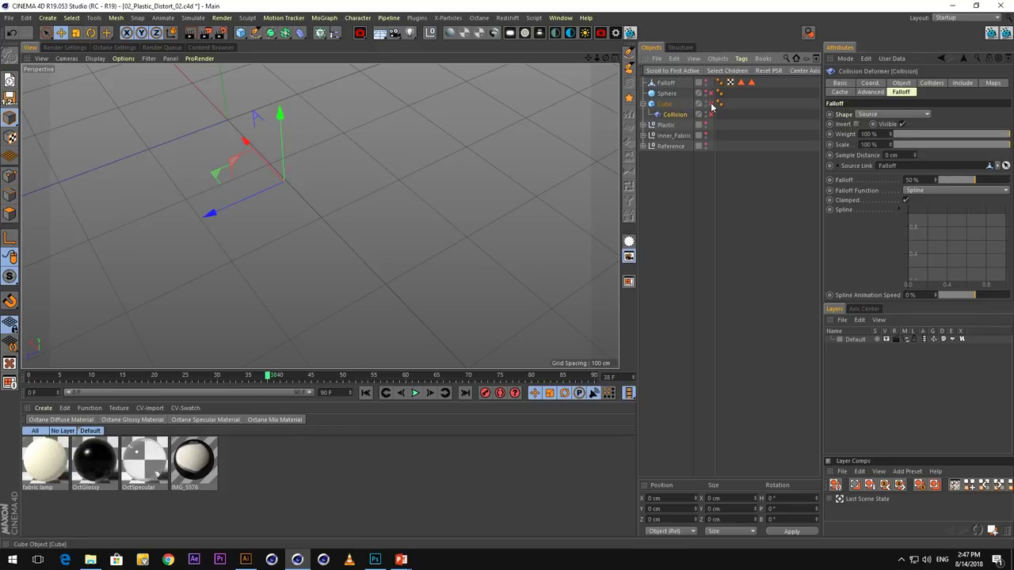
Re-enable the cube, Collision deformer and sphere, show the sphere, and scrub to frame 51 to check the collision
left_click(711, 114)
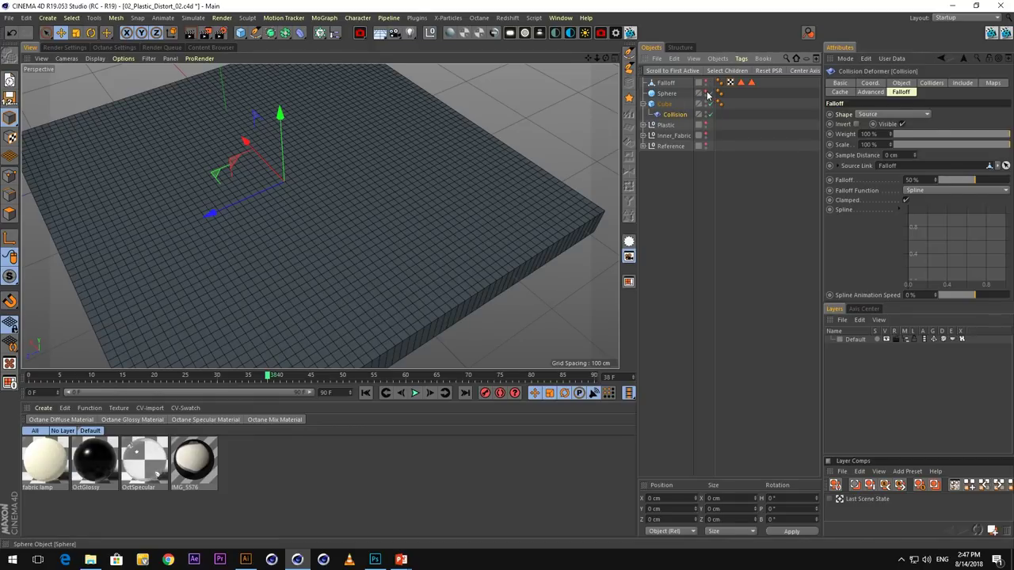
left_click(706, 94)
left_click_drag(241, 251, 183, 373, "alt")
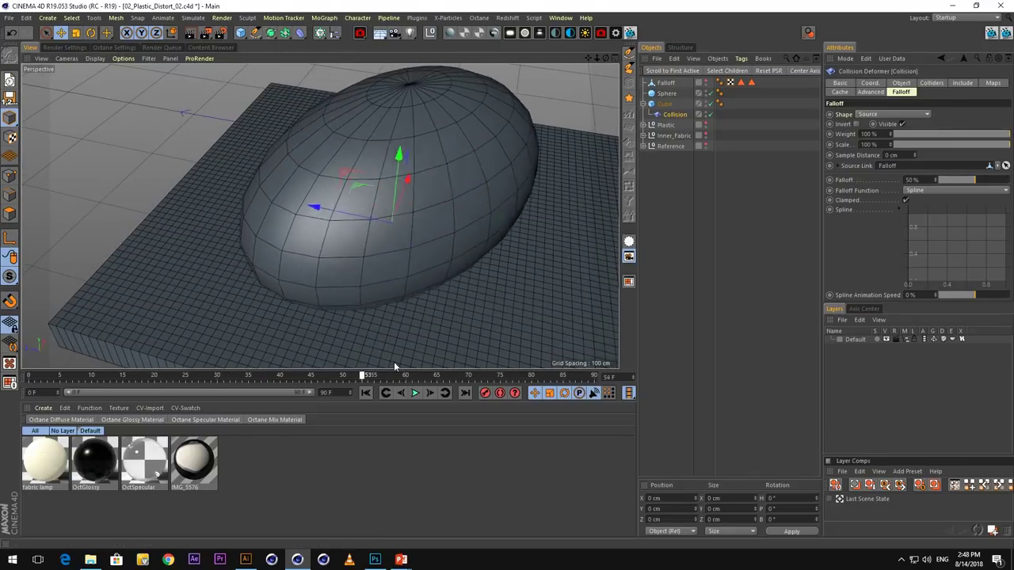
Set the Sample Distance of the Collision deformer's falloff to 40 cm
left_click(906, 154)
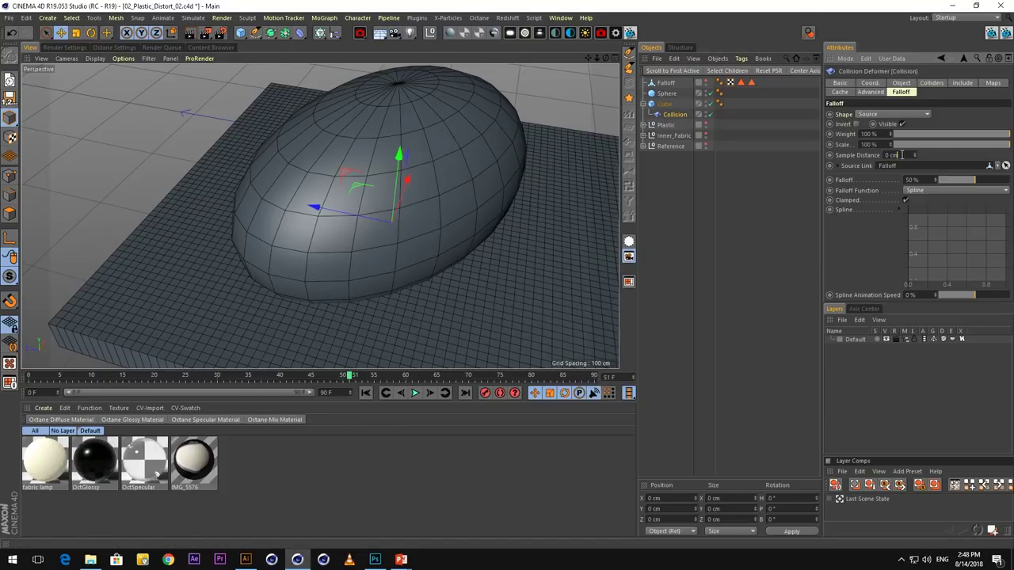
type("3")
key("Return")
type("40")
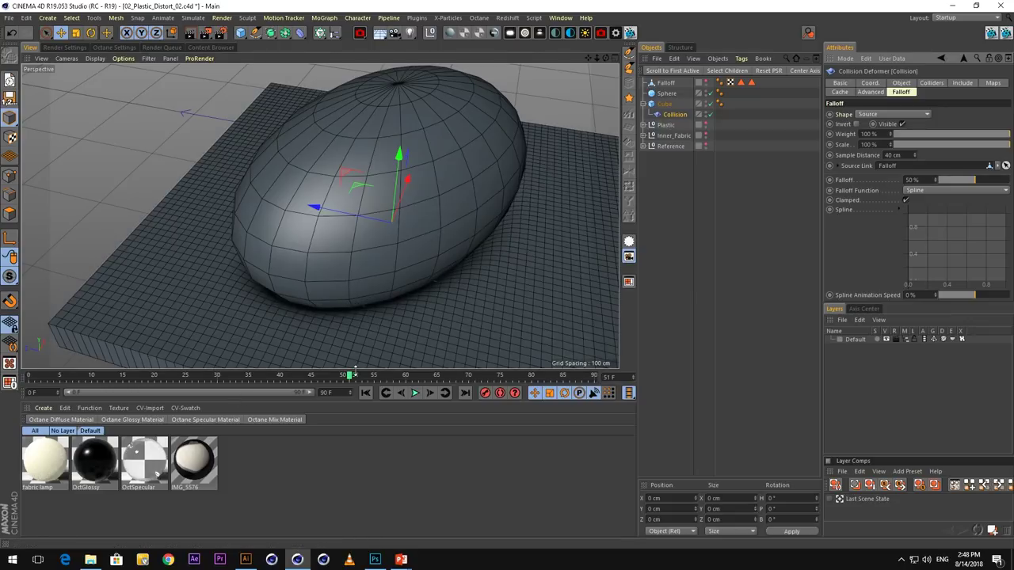
Hide the sphere and examine the falloff-limited dent in the cube from several angles at frame 51
left_click_drag(490, 248, 532, 204, "alt")
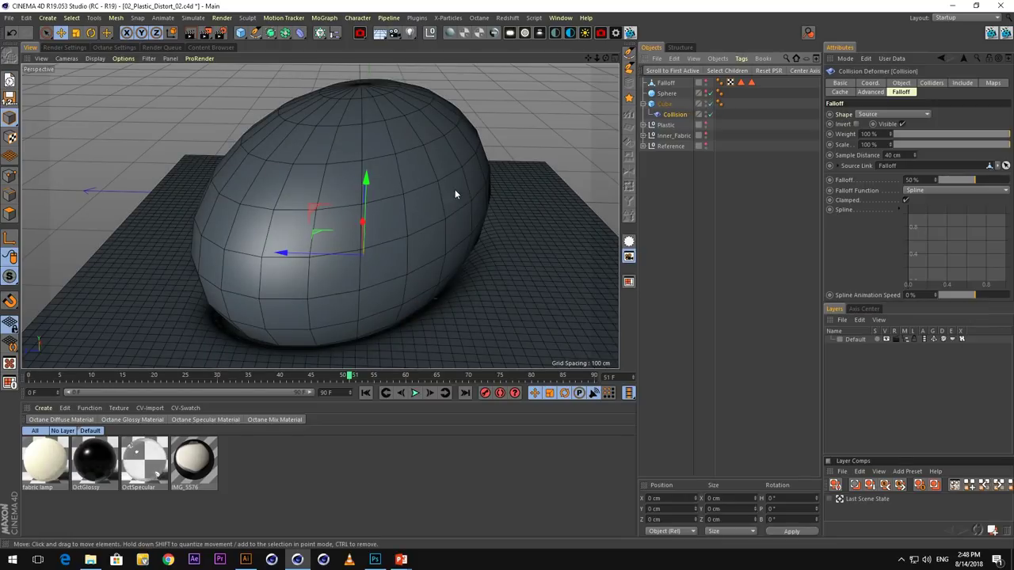
left_click(704, 91)
left_click_drag(297, 274, 172, 252, "alt")
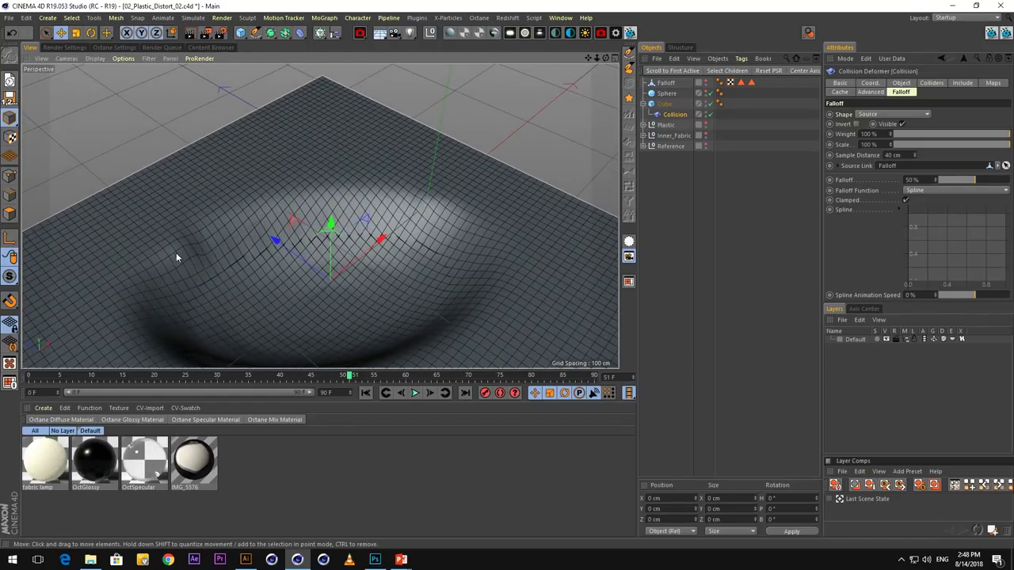
Set the Collision deformer's advanced Steps value to 20
left_click_drag(478, 250, 253, 262, "alt")
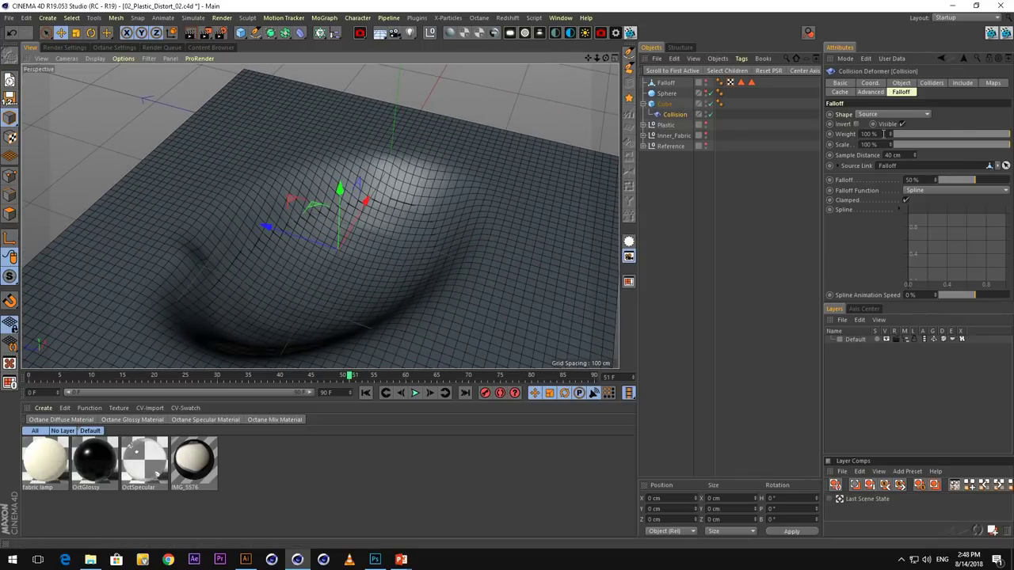
left_click_drag(884, 134, 860, 135)
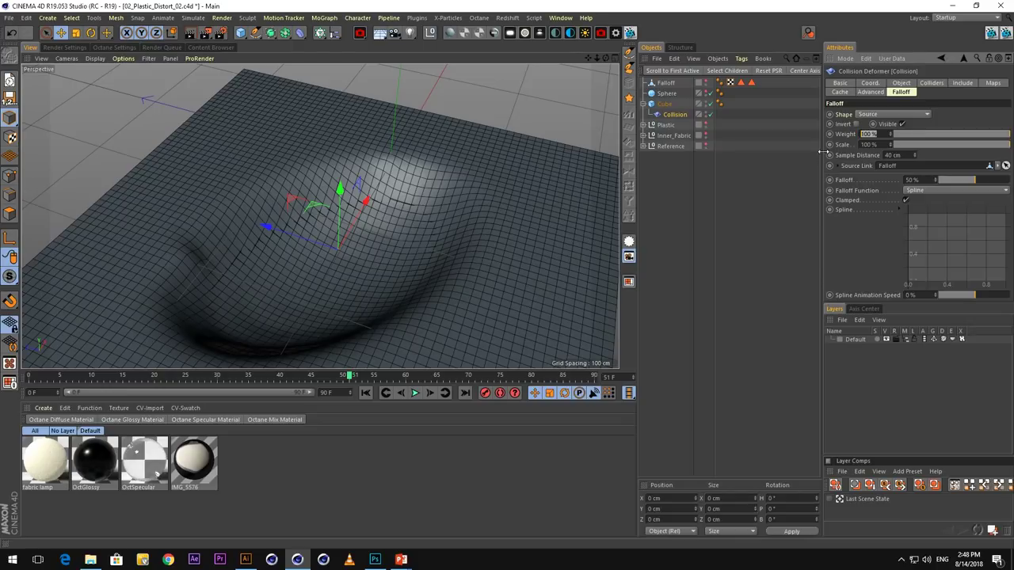
left_click(869, 92)
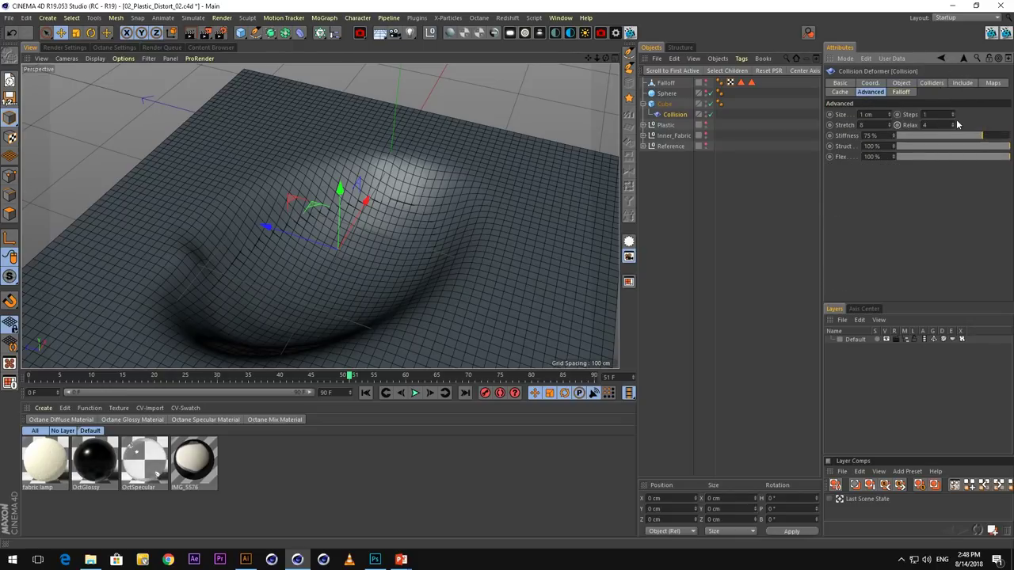
left_click_drag(931, 113, 898, 123)
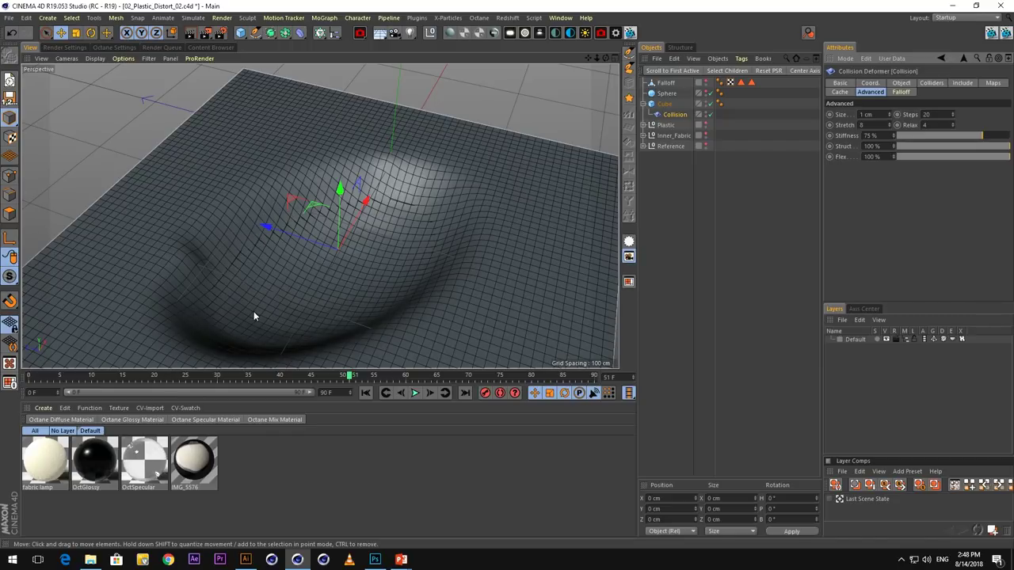
Go to frame 50 and examine the dent in the cube's surface from several angles and up close
left_click(347, 377)
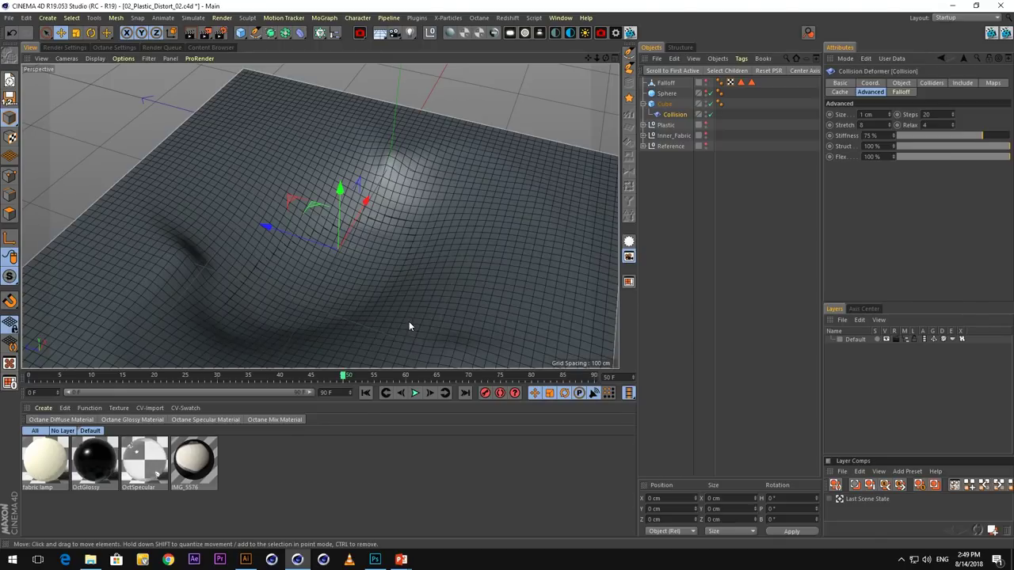
left_click_drag(263, 278, 332, 308, "alt")
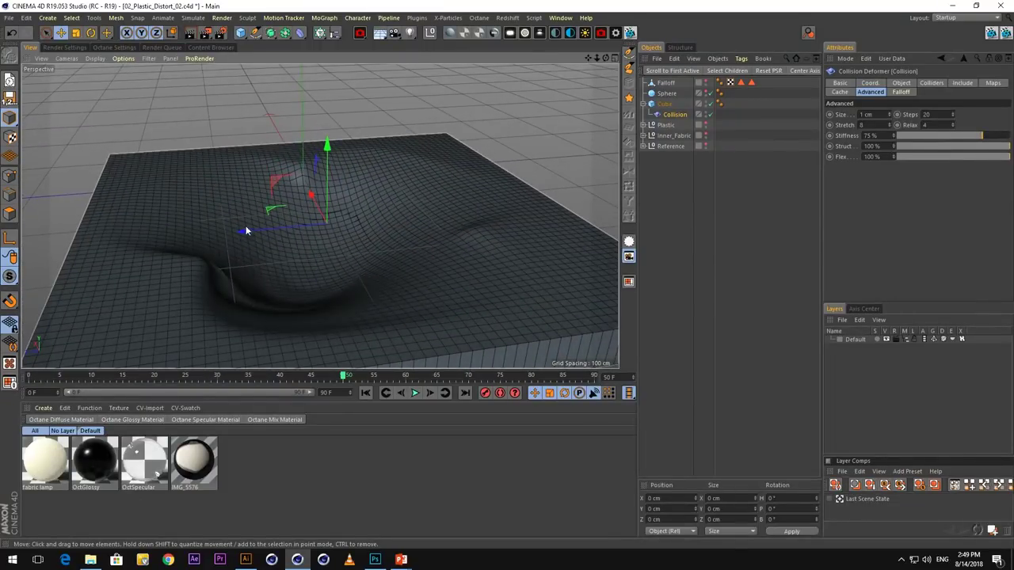
left_click_drag(217, 223, 220, 239, "alt")
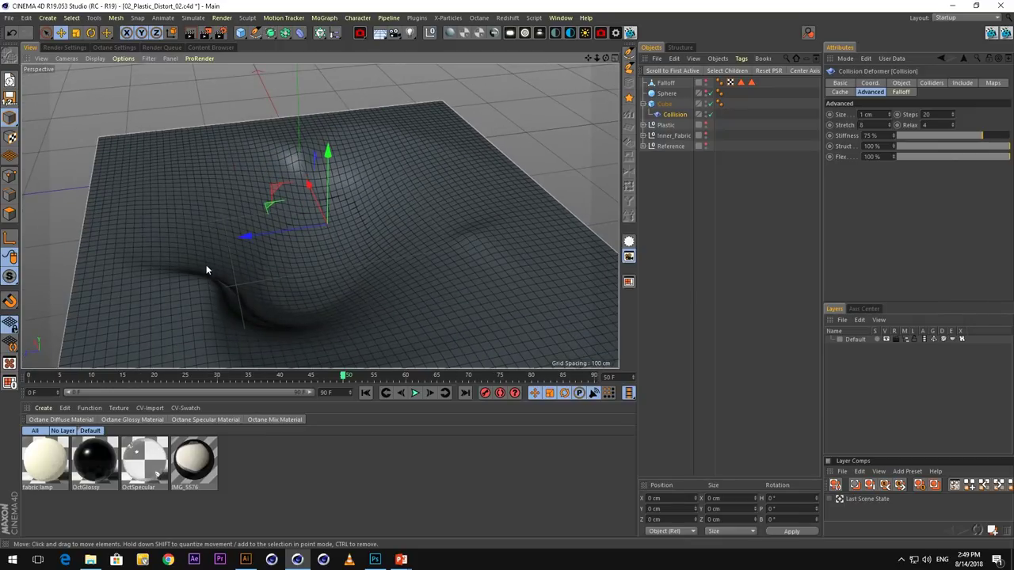
left_click_drag(256, 253, 285, 236, "alt")
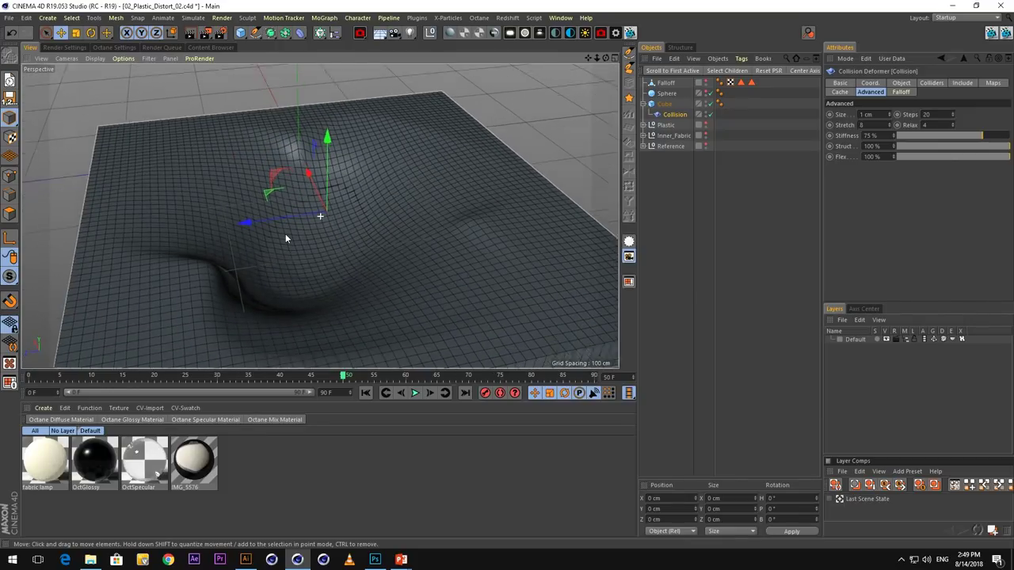
right_click_drag(285, 236, 316, 188, "alt")
middle_click_drag(316, 188, 305, 188, "alt")
left_click_drag(309, 188, 351, 181, "alt")
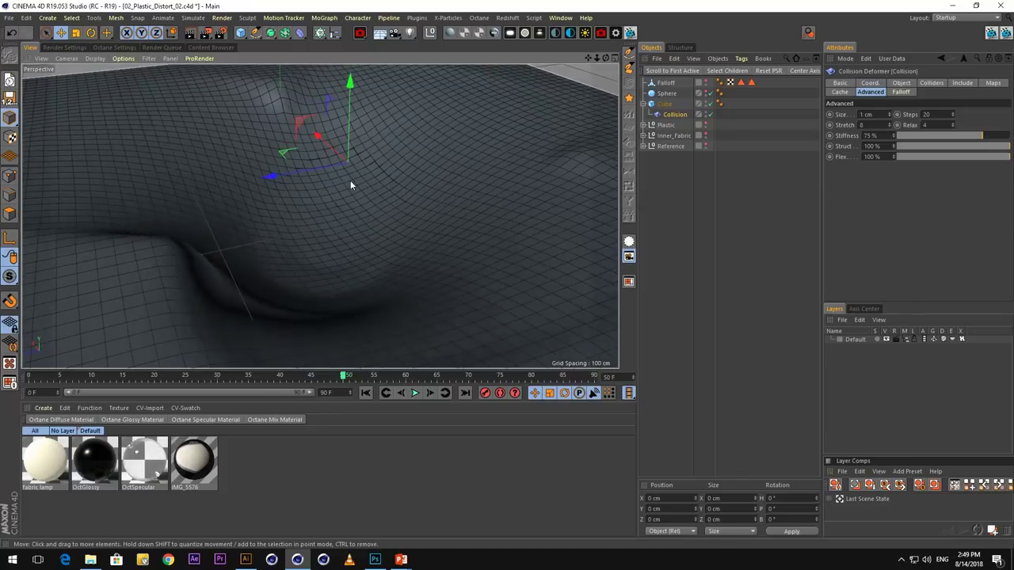
Show the Plastic group in the viewport and hide the cube
left_click(651, 125)
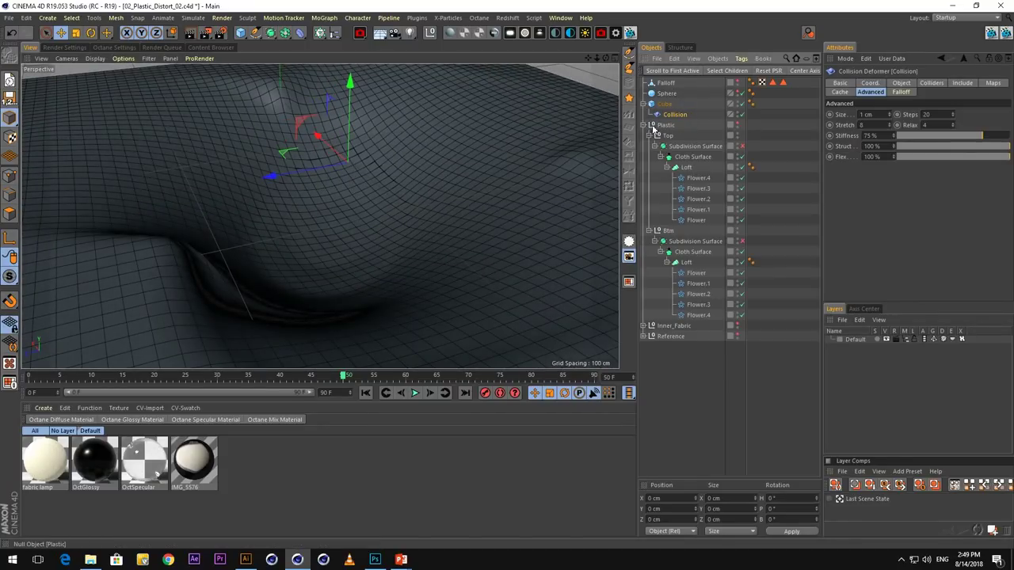
left_click(738, 125)
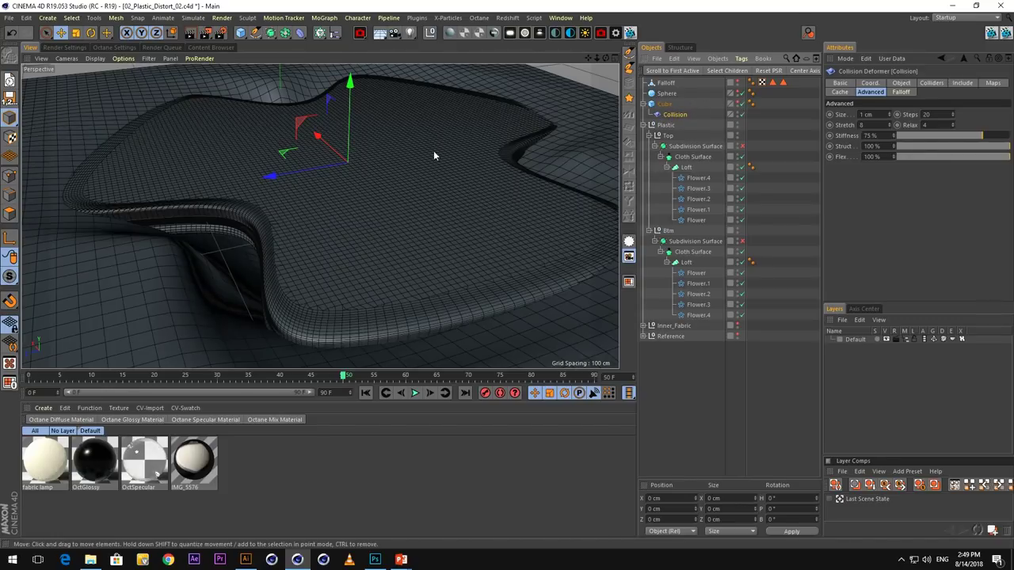
left_click(737, 102)
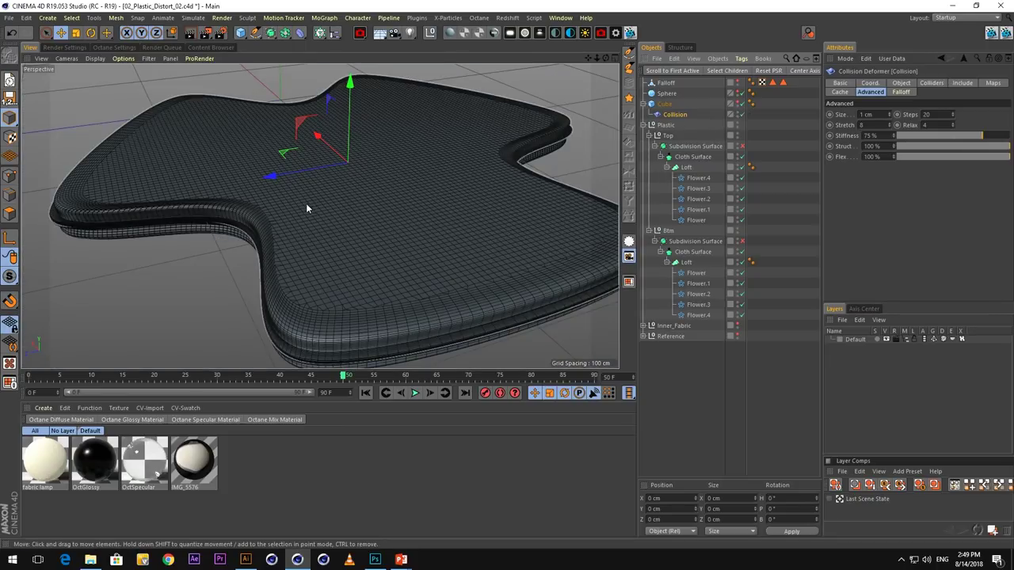
left_click_drag(308, 209, 318, 206, "alt")
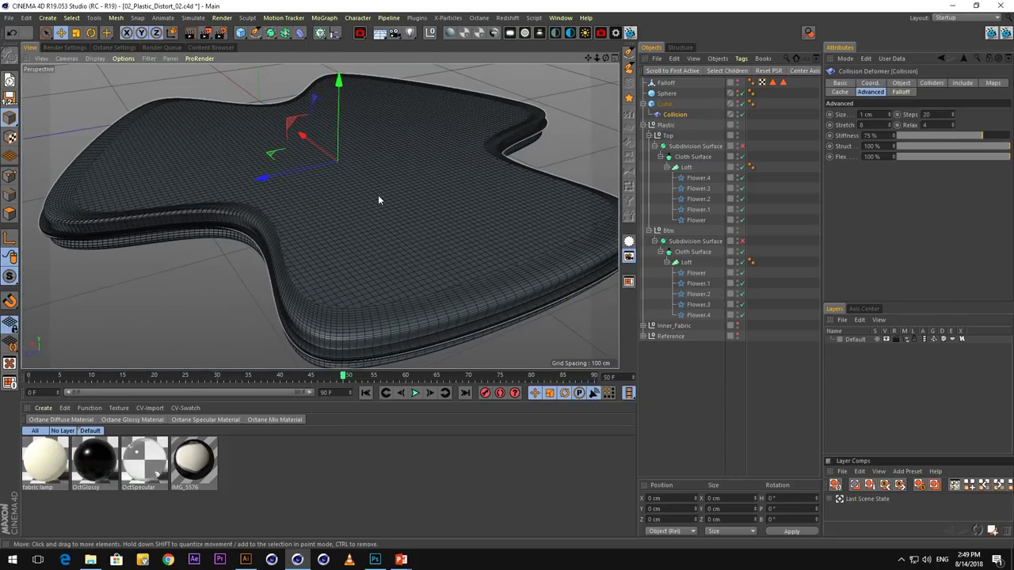
Add a Mesh deformer and place it inside the Plastic group below the Top and Btm nulls
left_click(648, 136)
left_click(649, 147)
left_click(666, 125)
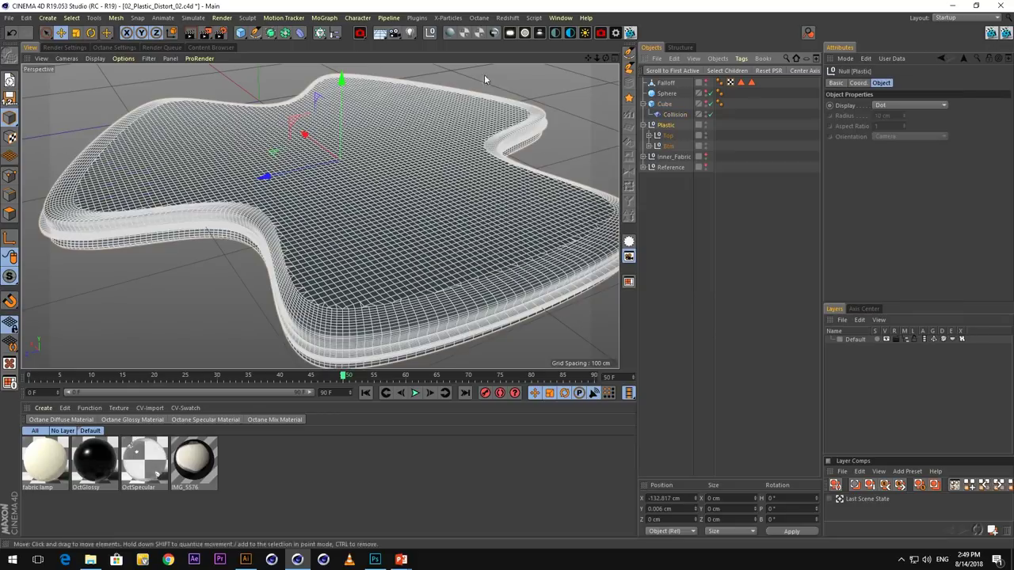
left_click(300, 32)
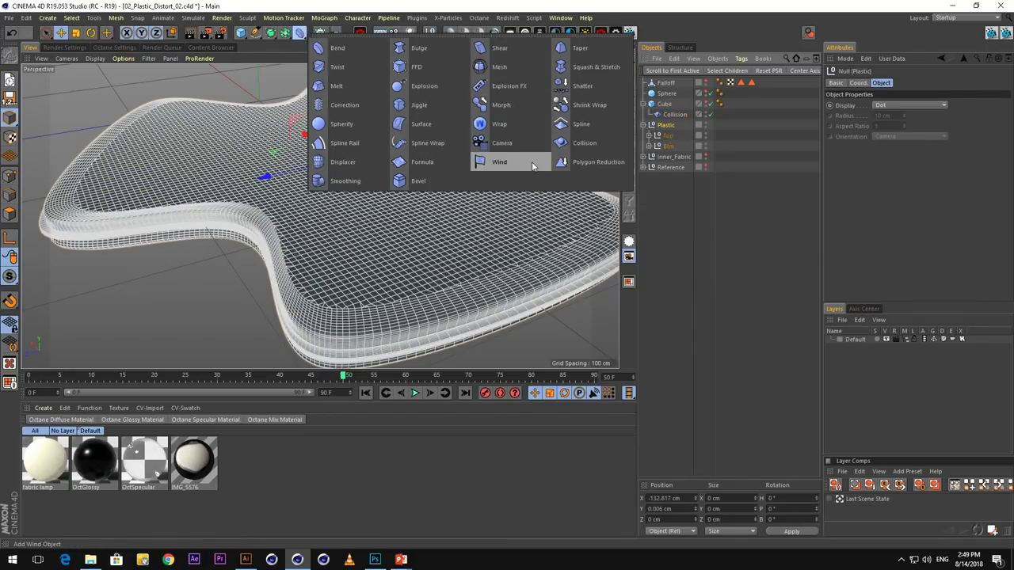
left_click(496, 71)
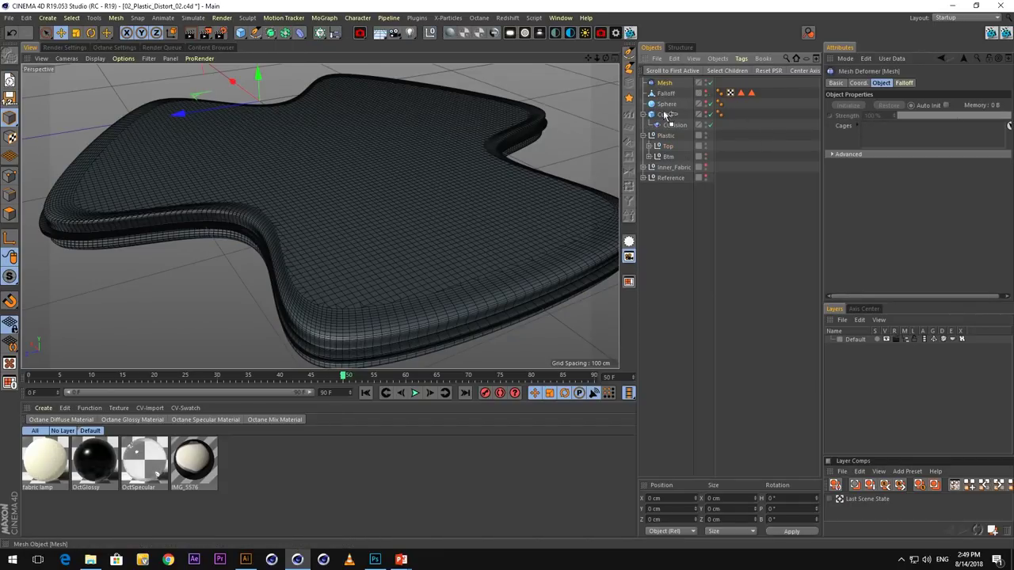
left_click_drag(665, 160, 666, 158)
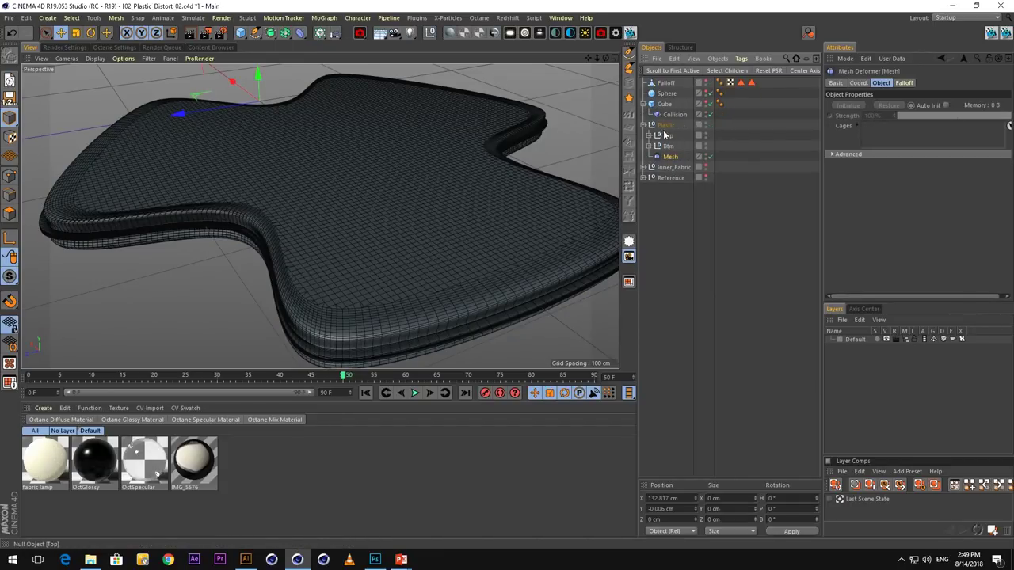
Return to frame 0, assign the Cube as the Mesh deformer's cage and initialize the deformer
left_click(665, 125)
left_click(667, 156)
left_click(665, 125)
left_click(668, 146)
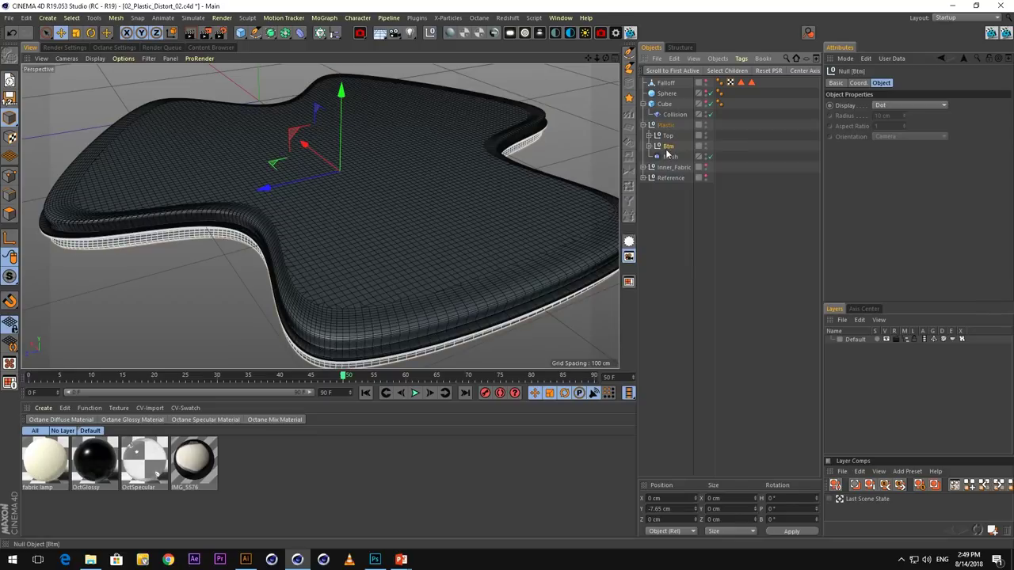
left_click(670, 156)
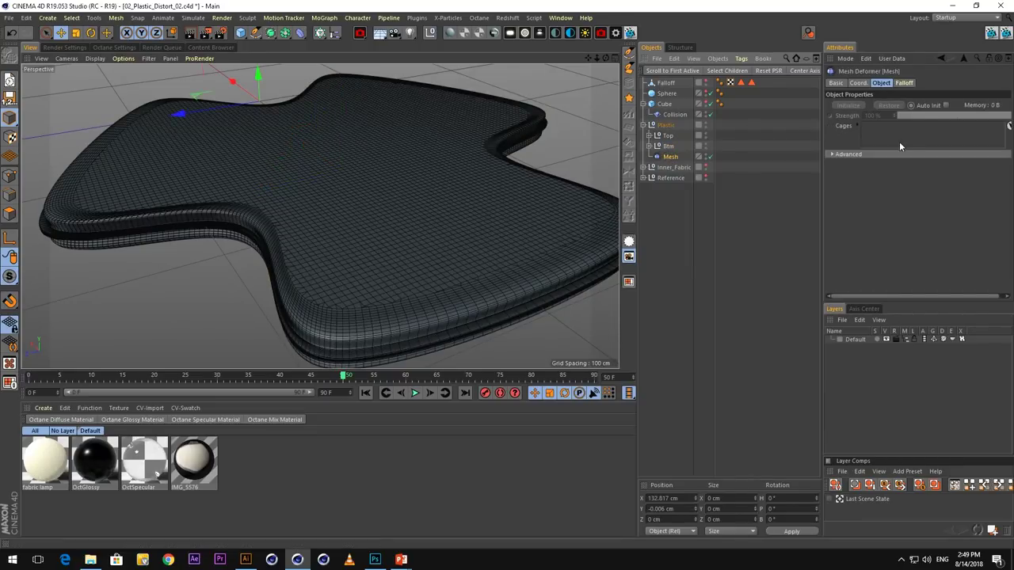
left_click(365, 392)
left_click_drag(664, 104, 897, 133)
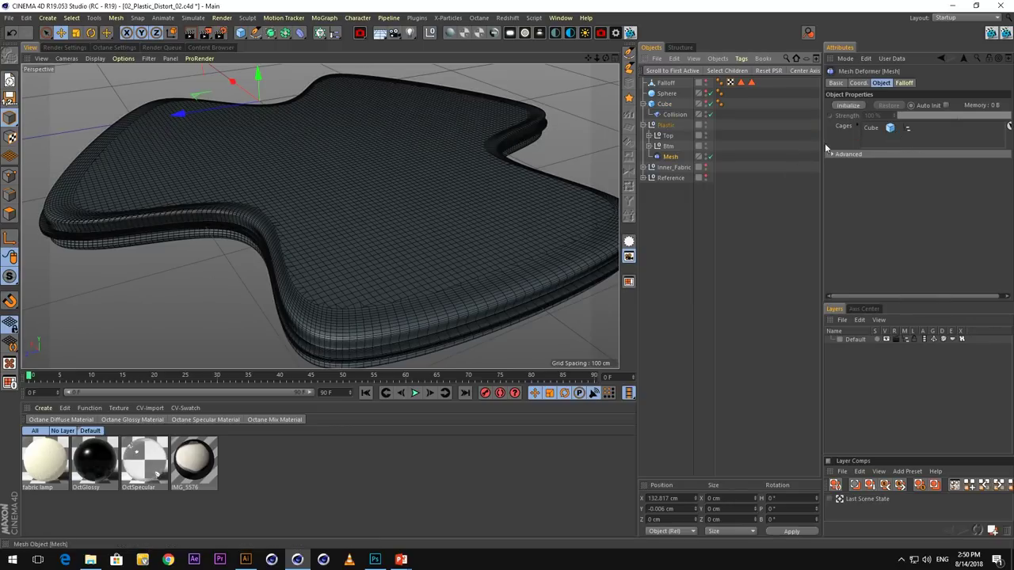
left_click(850, 106)
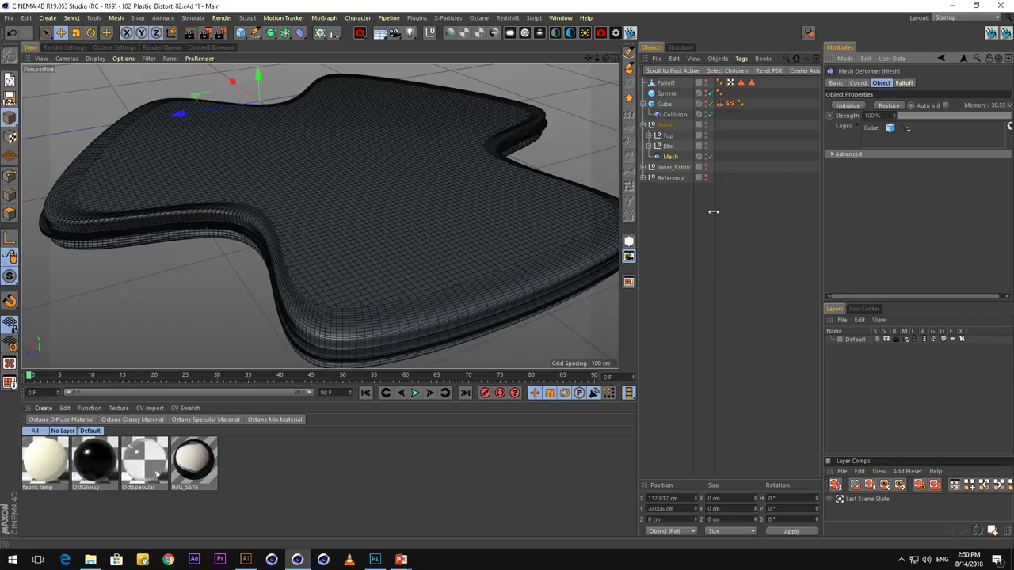
Check the deformed plastic shape at frame 40 and view the Collision deformer's cache settings
left_click(280, 375)
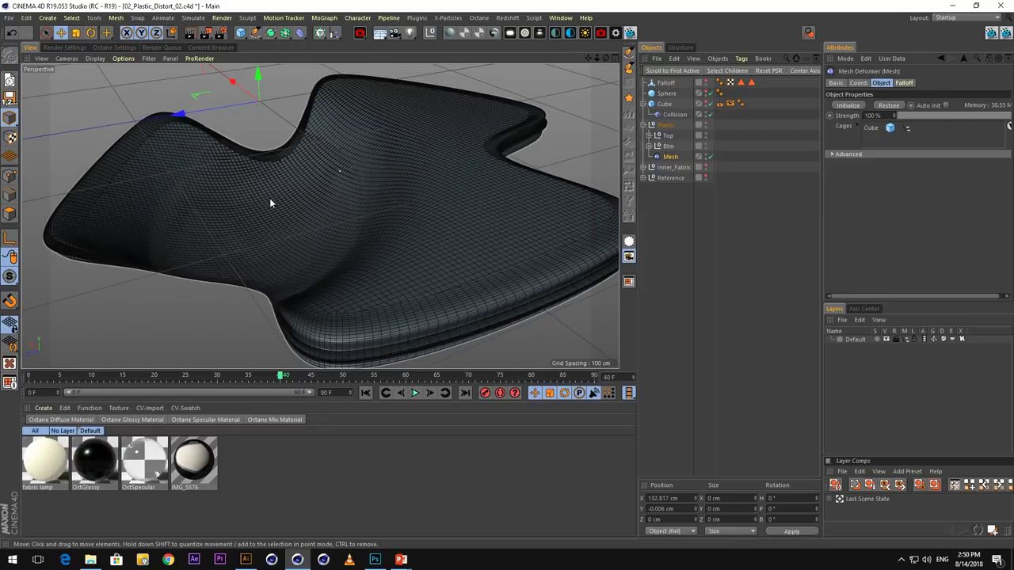
left_click(675, 113)
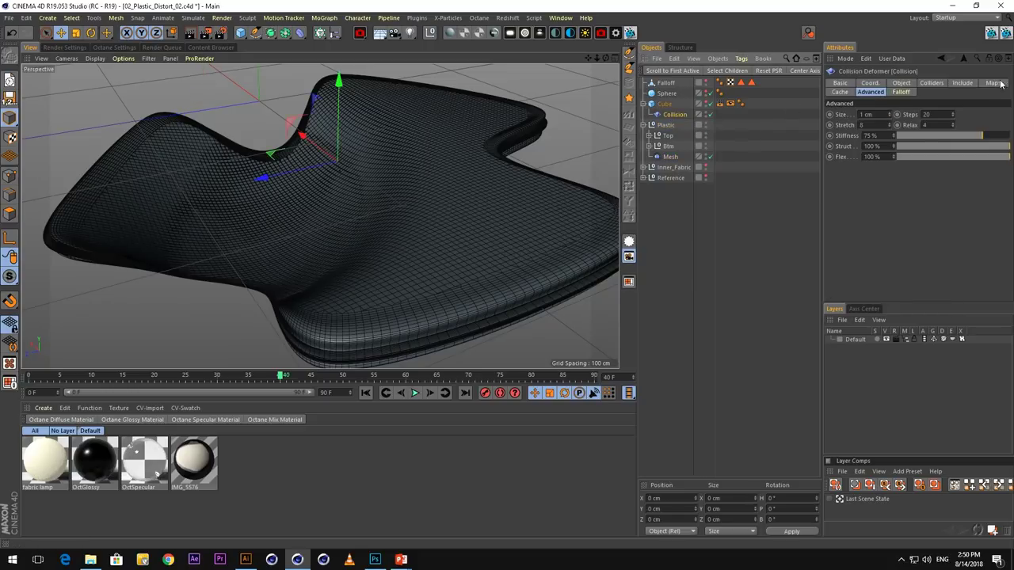
left_click(840, 93)
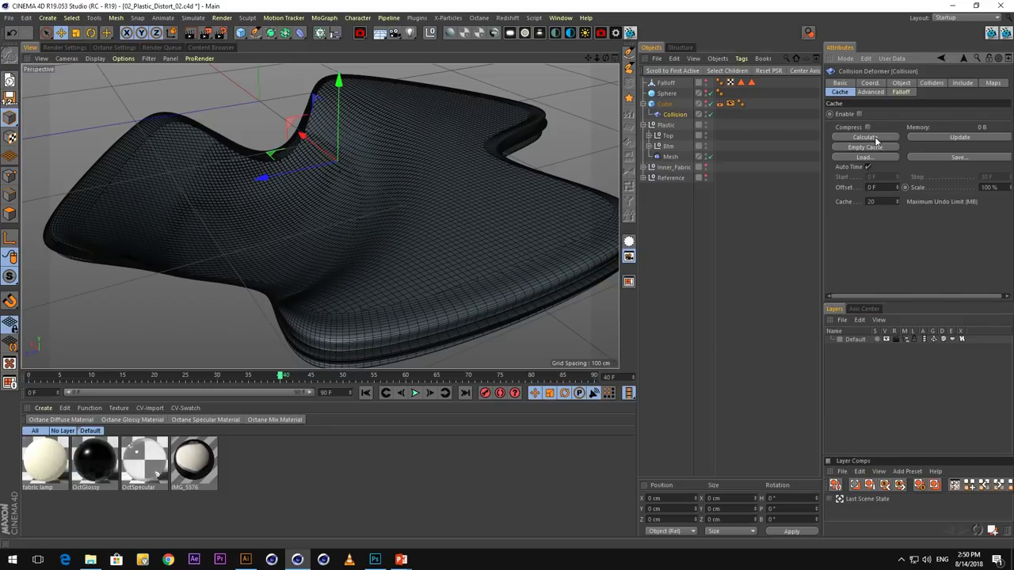
Disable the sphere, cube and Collision deformer, and show the Reference group in place of the Plastic group
left_click(666, 83)
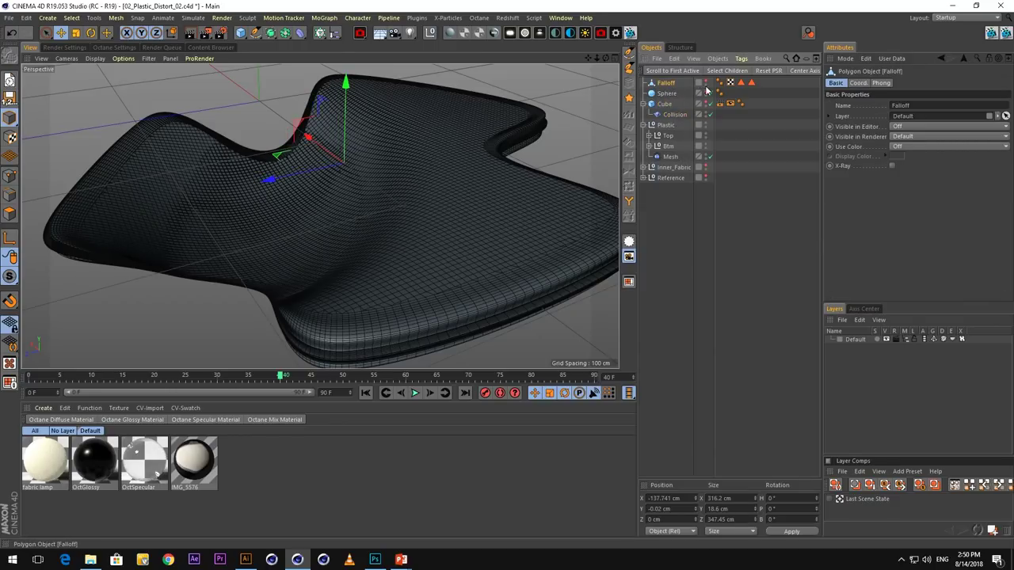
left_click(709, 115)
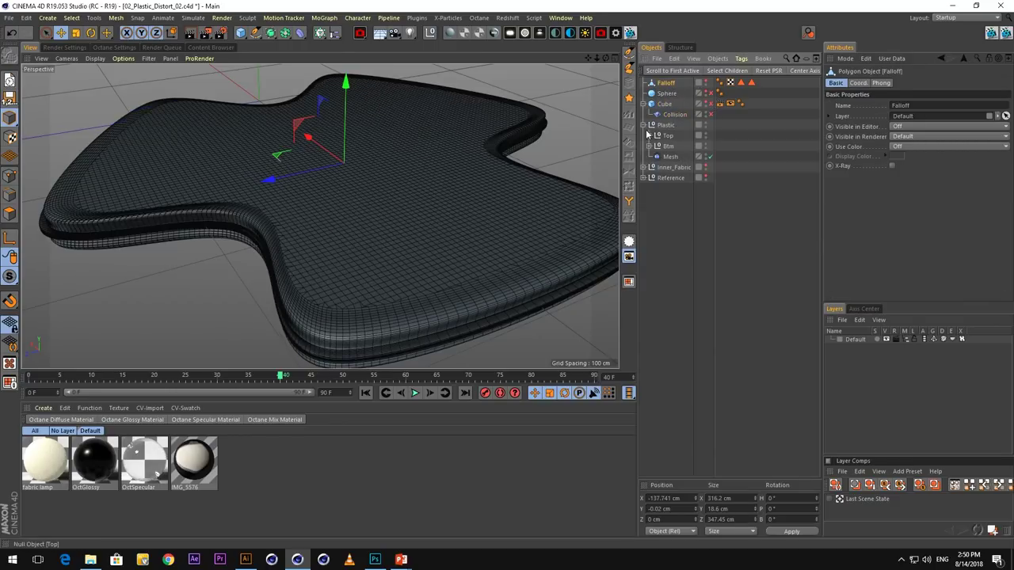
left_click(705, 123)
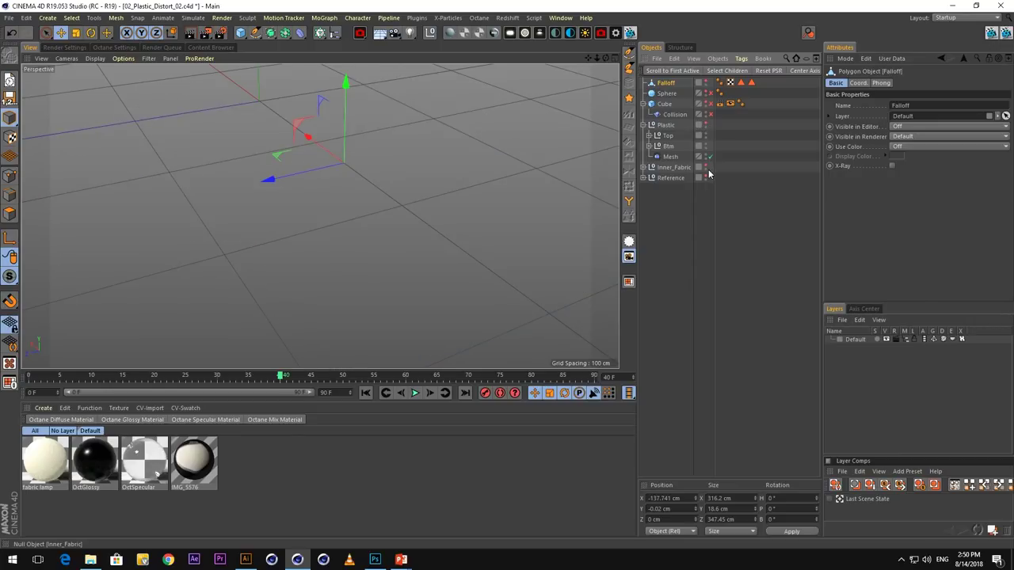
left_click(707, 175)
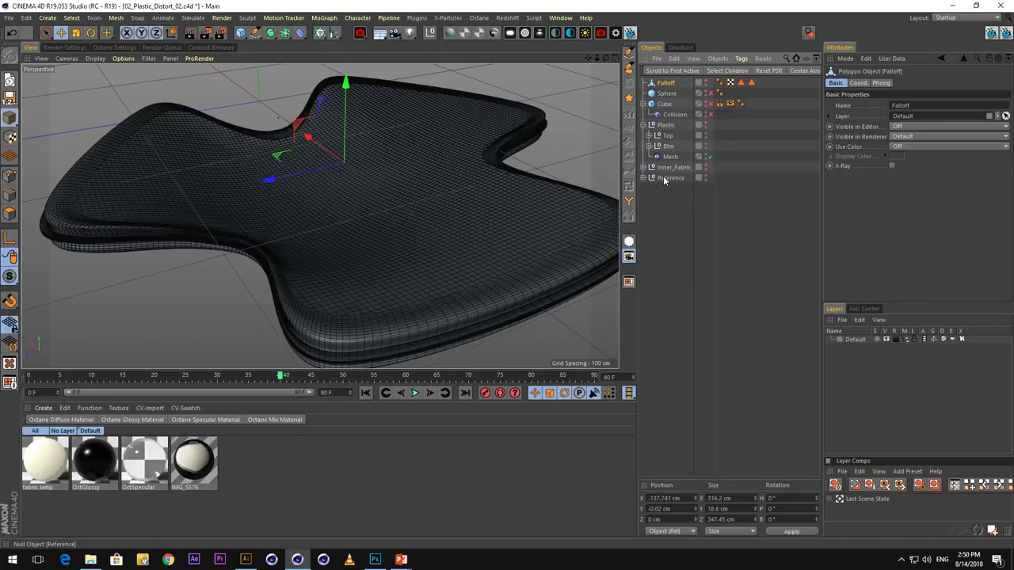
Scrub the timeline to frame 39 to check the deformation of the Reference group's model
left_click(668, 179)
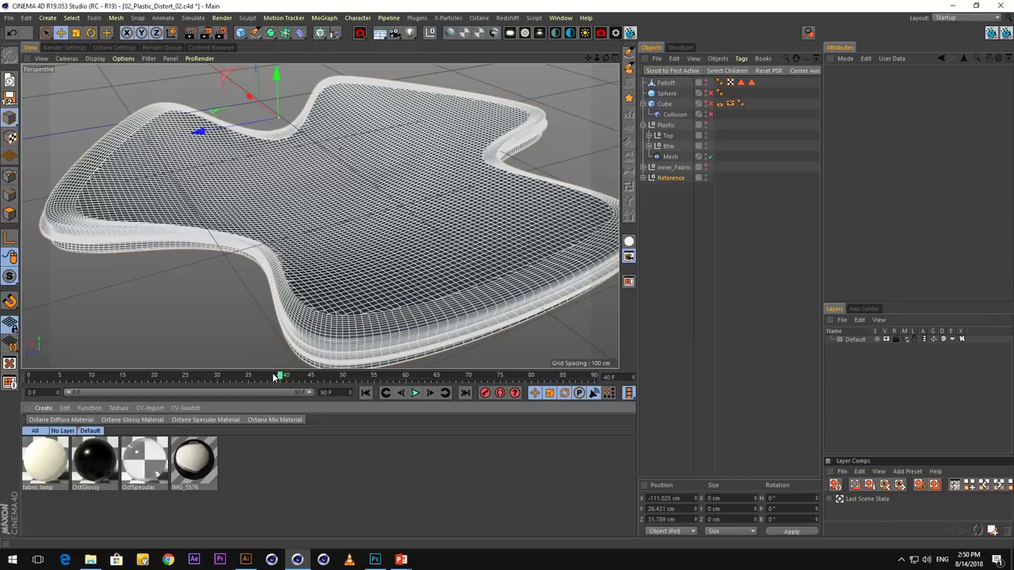
mouse_move(274, 377)
left_mouse_down()
mouse_move(401, 385)
mouse_move(79, 380)
mouse_move(359, 385)
mouse_move(269, 380)
left_mouse_up()
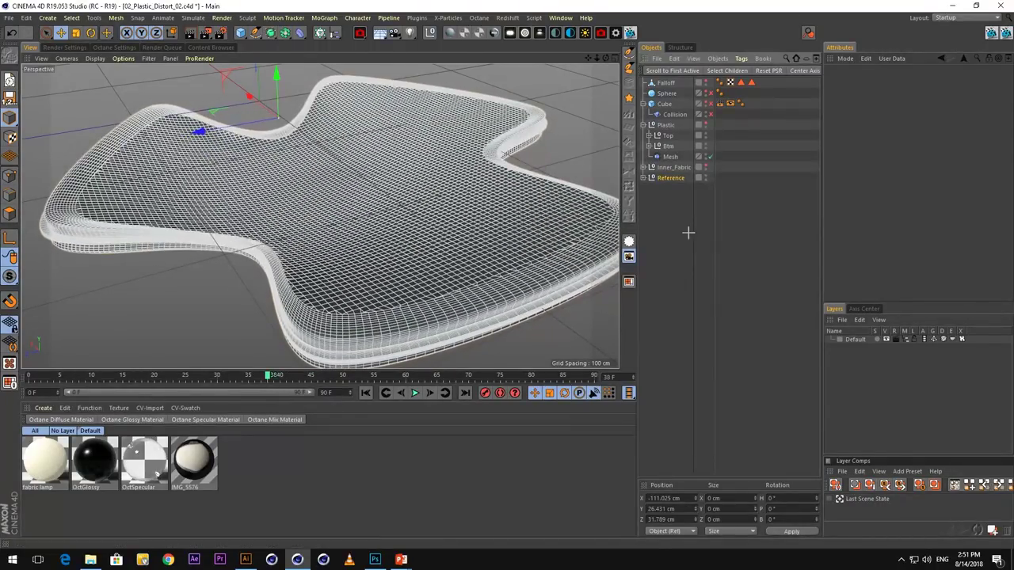
left_click(687, 232)
mouse_move(291, 380)
left_mouse_down()
mouse_move(392, 376)
mouse_move(274, 377)
left_mouse_up()
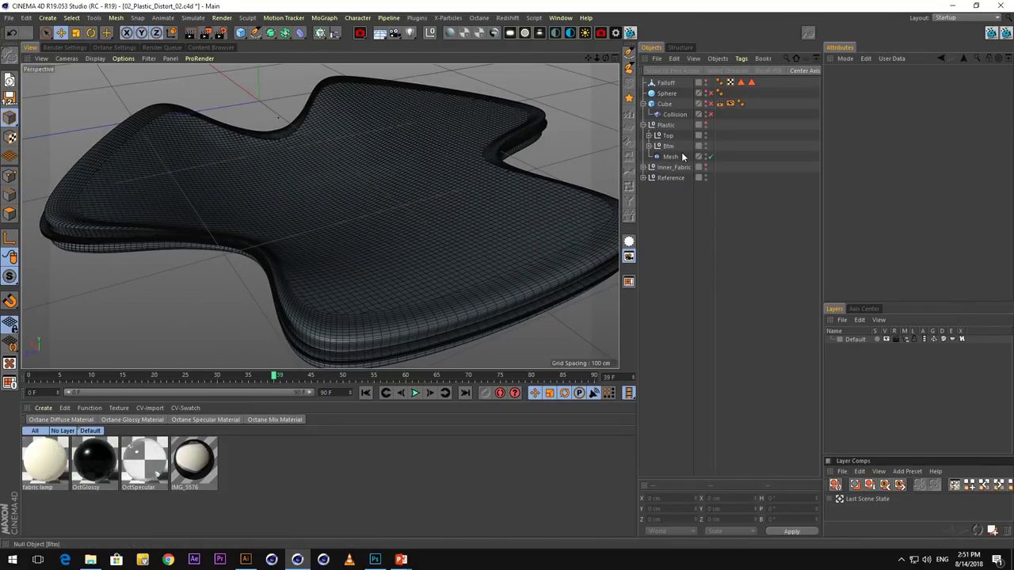
Hide the Plastic null inside the Reference group and examine how its Inner_Fabric null combines Top, Btm and a Mesh deformer
left_click(644, 178)
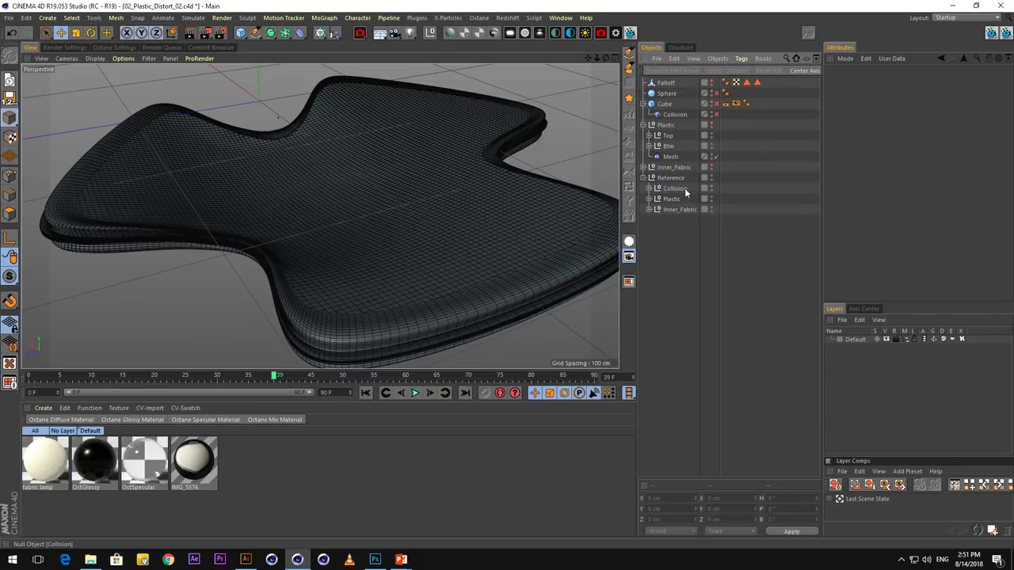
left_click(684, 187)
left_click(672, 200)
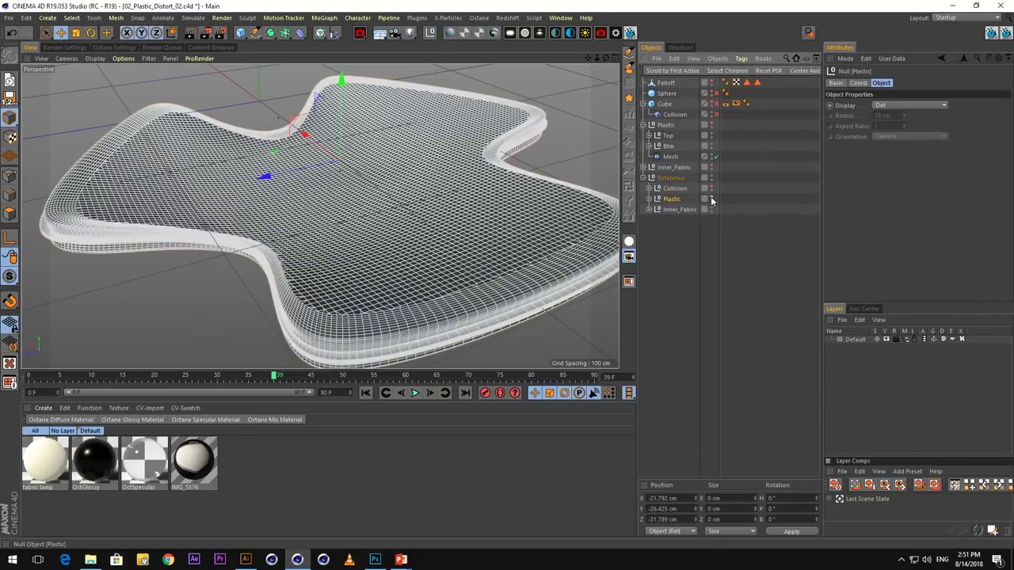
left_click(711, 198)
left_click(648, 209)
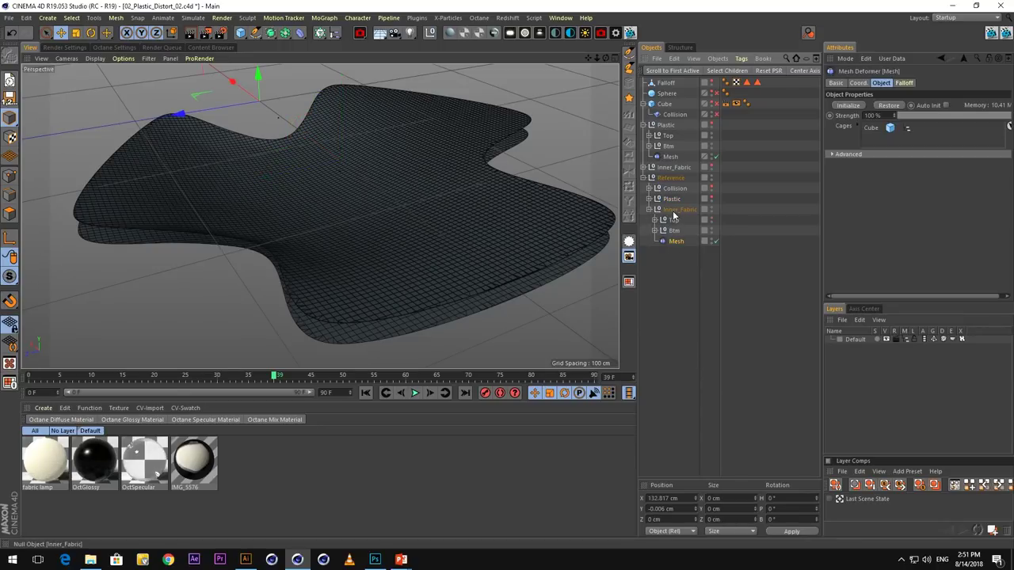
left_click(673, 210)
left_click(672, 221)
left_click(672, 230)
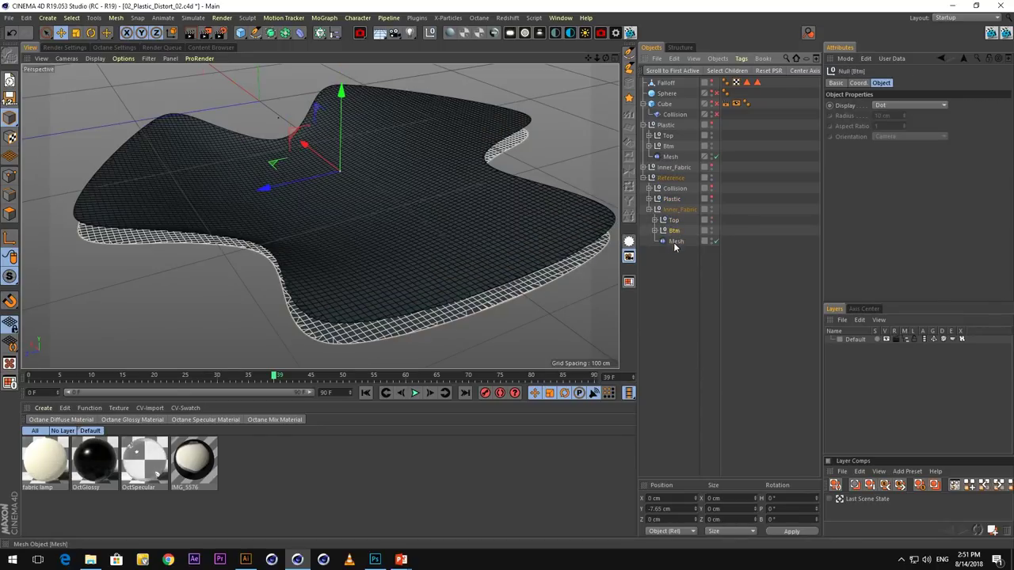
View the settings of the Reference fabric's Mesh deformer and scrub to frame 34 to check the deformation
left_click(674, 241)
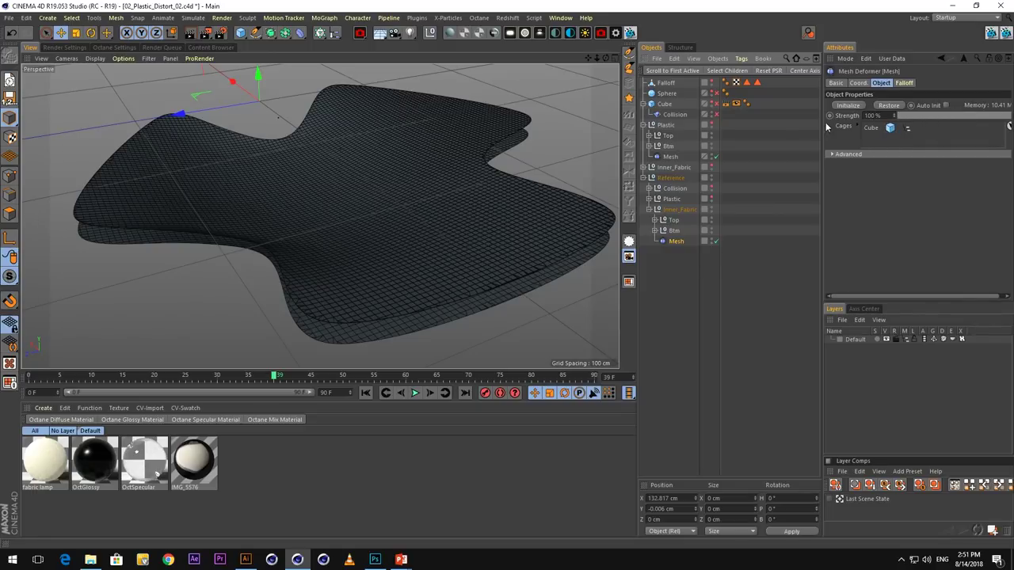
left_click_drag(265, 379, 203, 364)
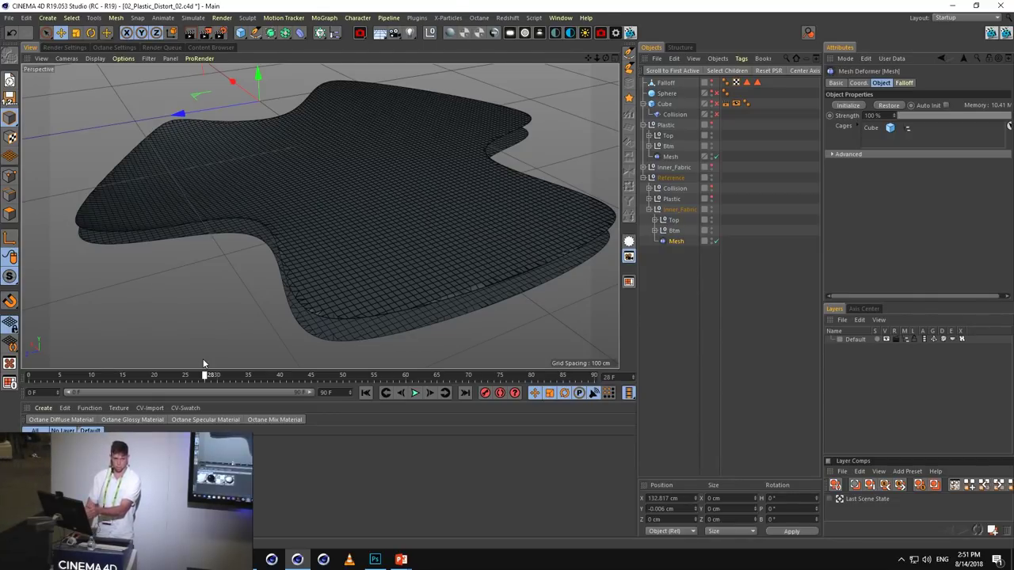
left_click_drag(203, 366, 235, 371)
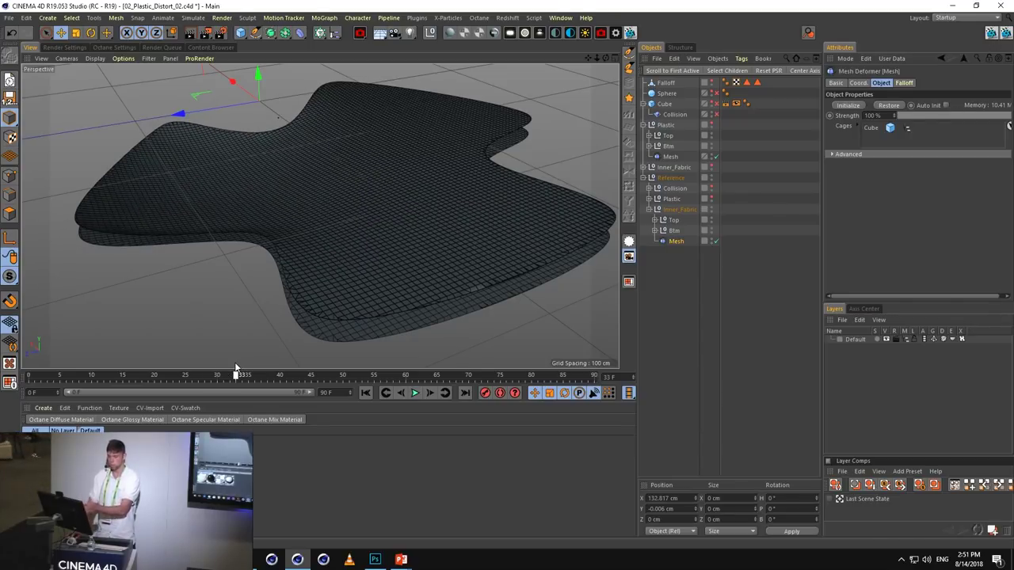
left_click_drag(236, 370, 244, 341)
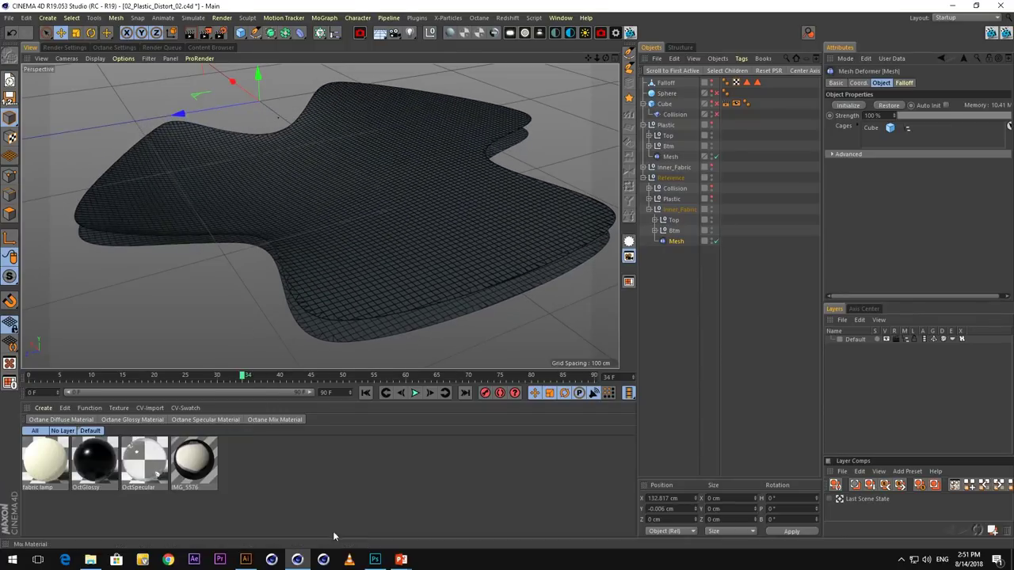
Switch to the PowerPoint slide show, play the collision and mesh deformer clip, and advance to the spline dynamics slide
mouse_move(401, 559)
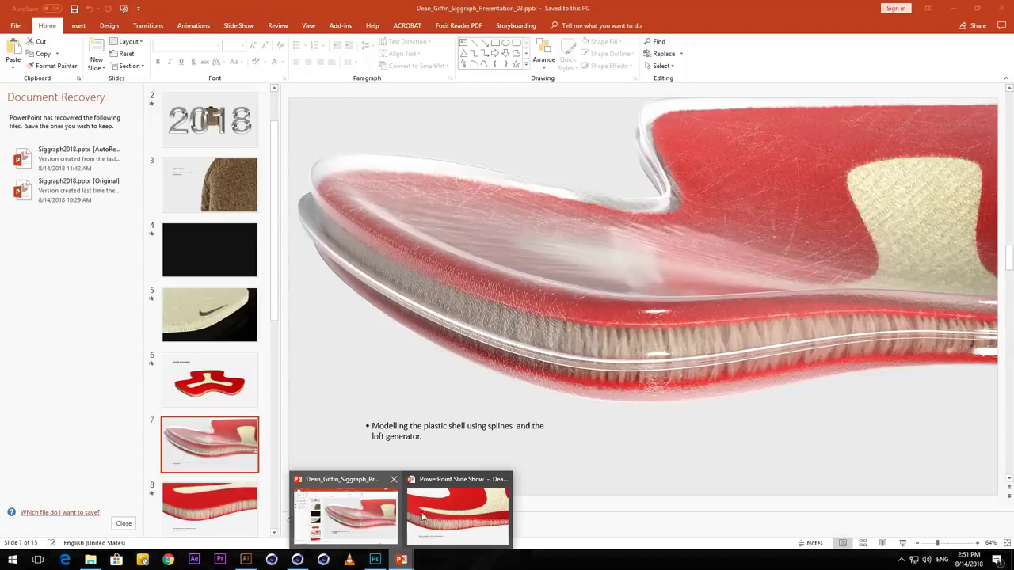
left_click(451, 515)
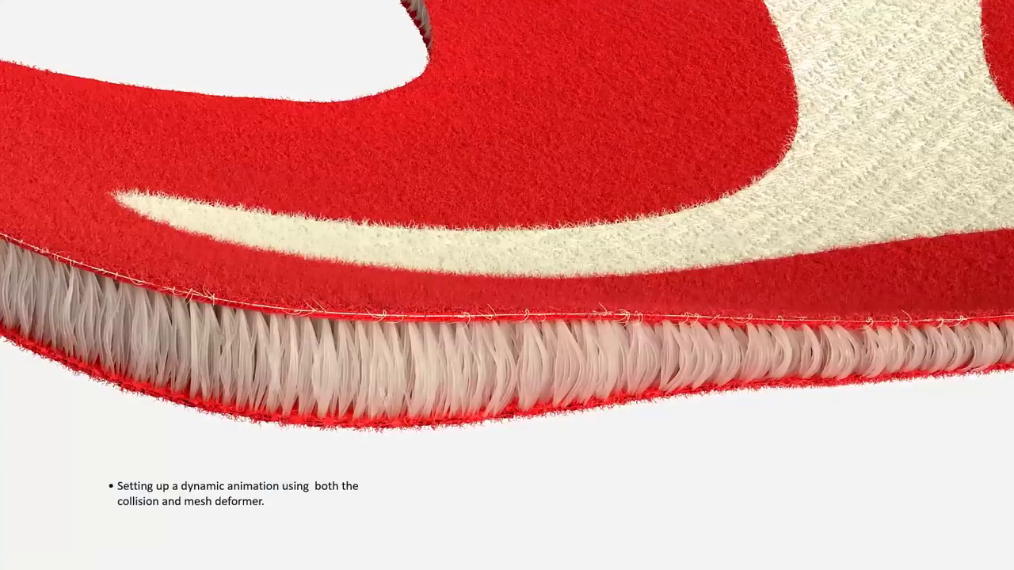
left_click(488, 279)
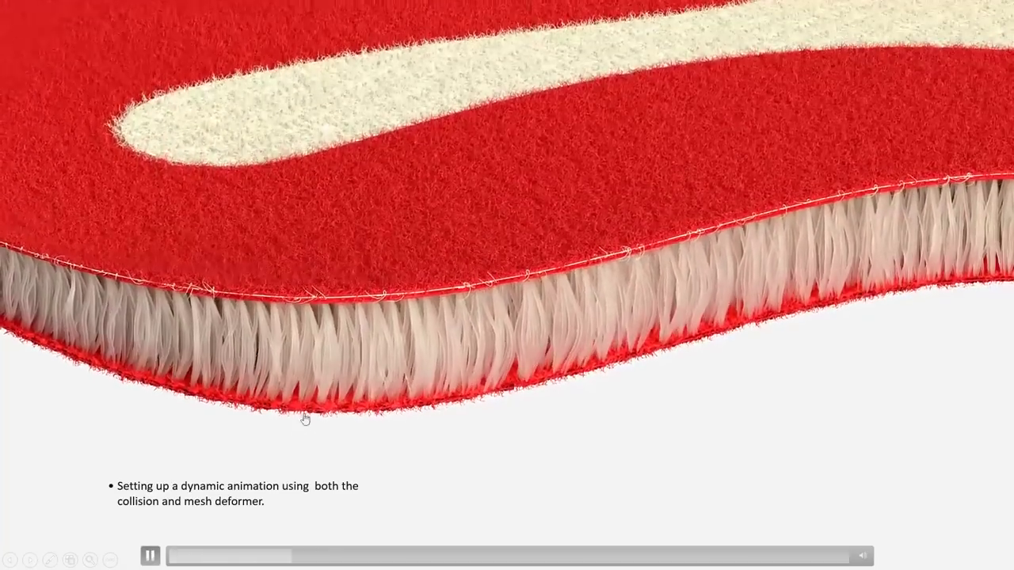
left_click(494, 365)
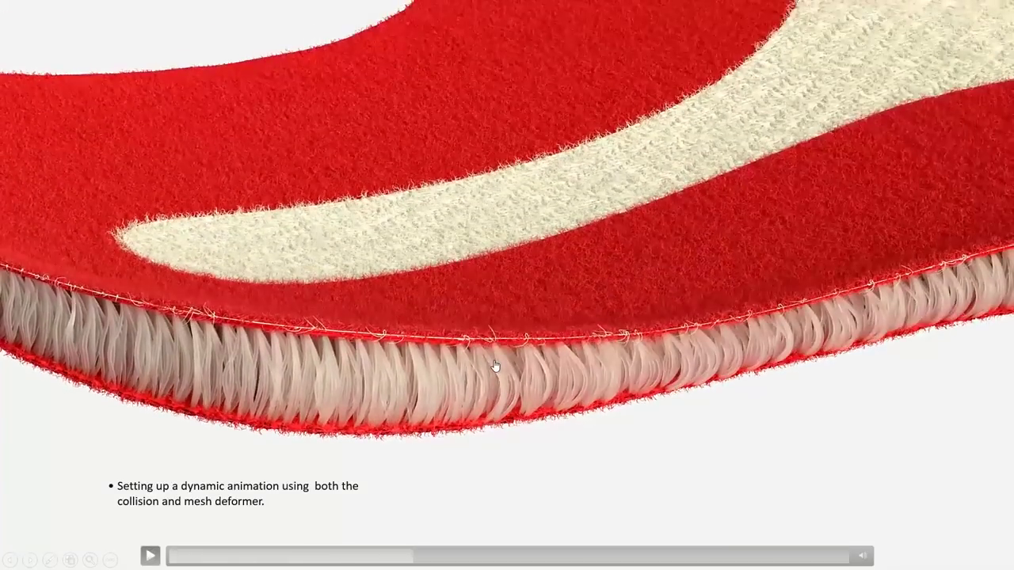
key("Right")
left_click(587, 351)
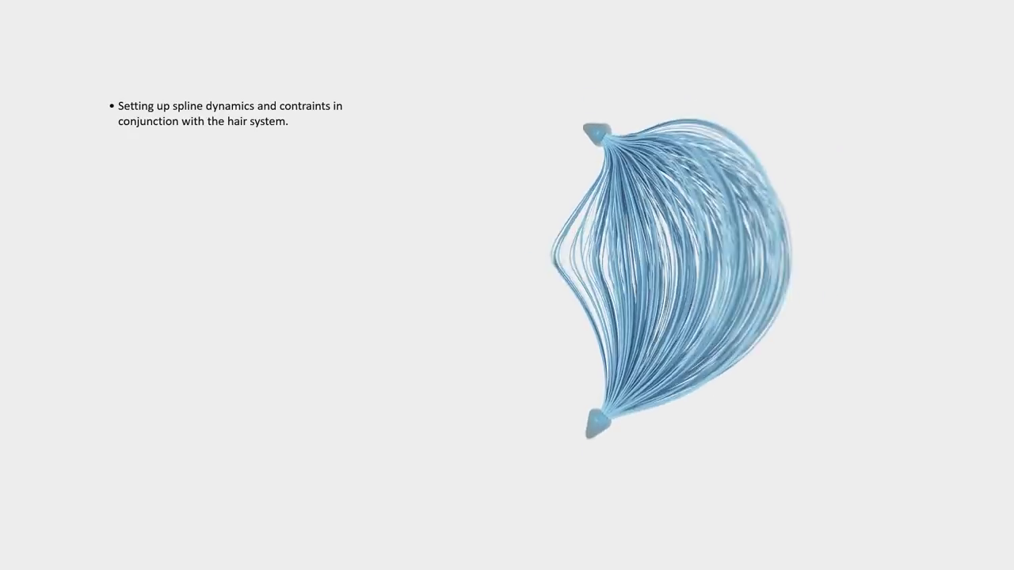
Return to Cinema 4D, bring up the 03_Hair_Spline_Setup.c4d scene and scrub to frame 62 to check the spline's motion
key("alt+Tab")
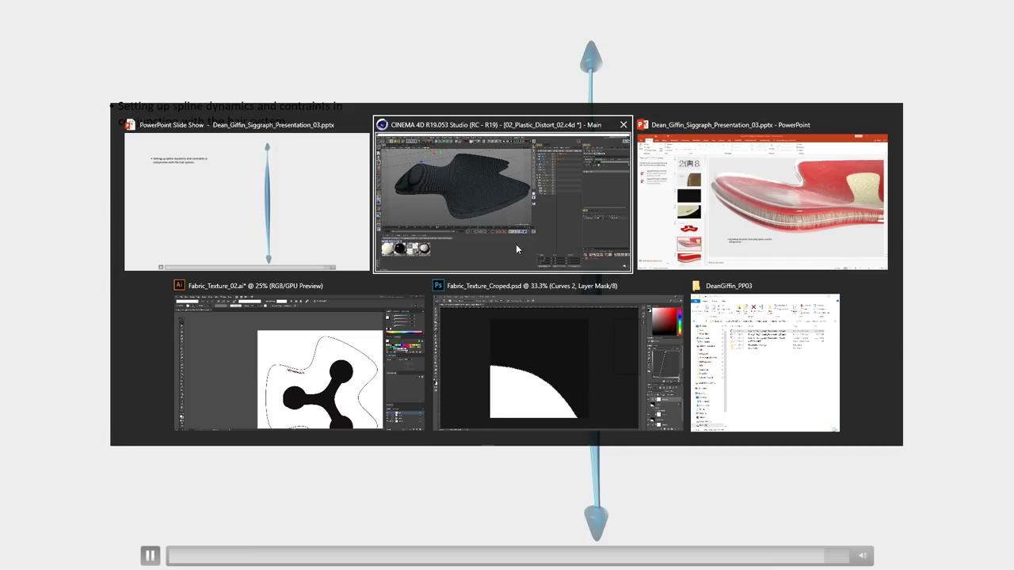
left_click(507, 218)
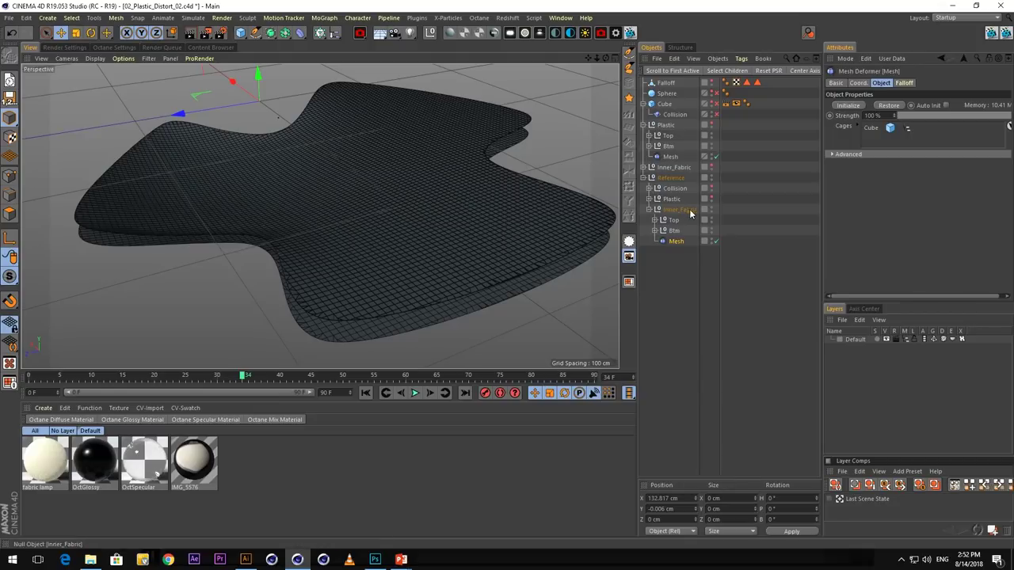
left_click(561, 18)
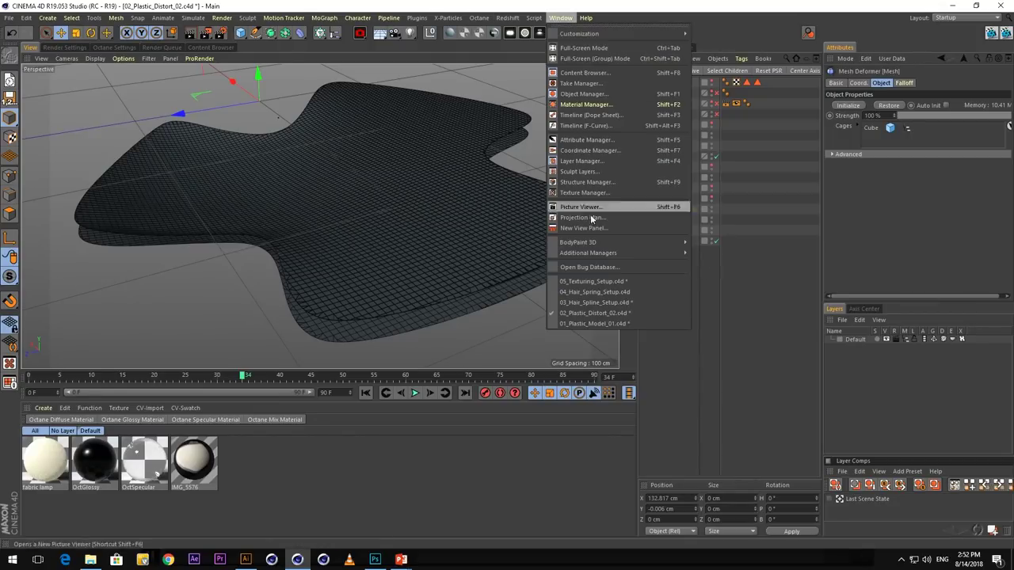
left_click(594, 309)
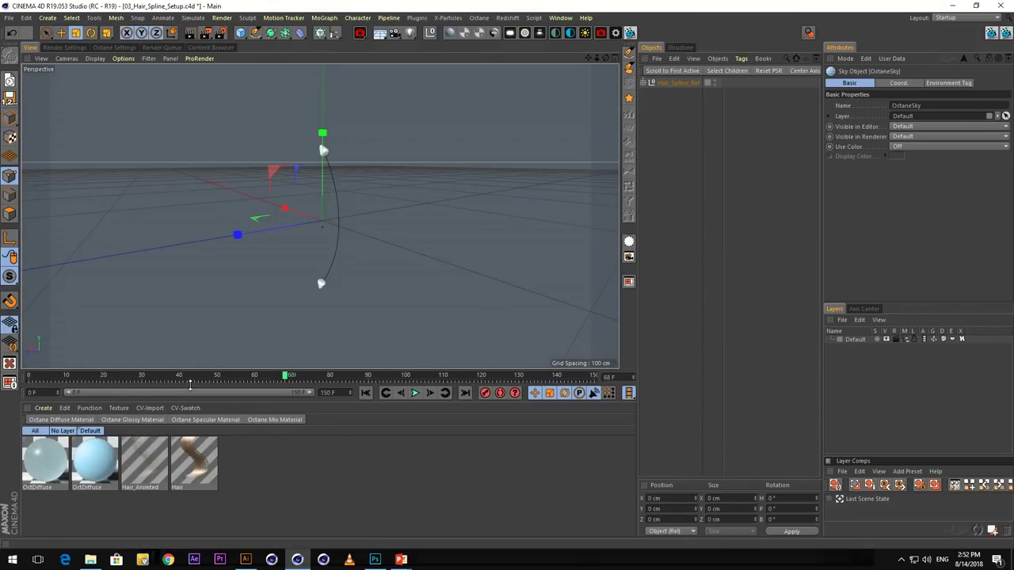
left_click_drag(201, 381, 293, 385)
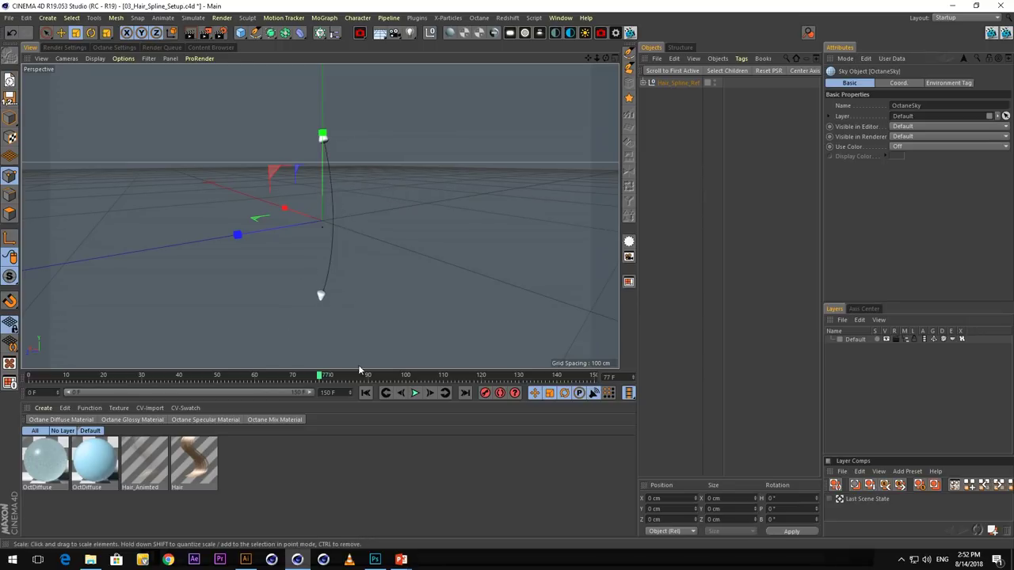
left_click_drag(341, 382, 262, 382)
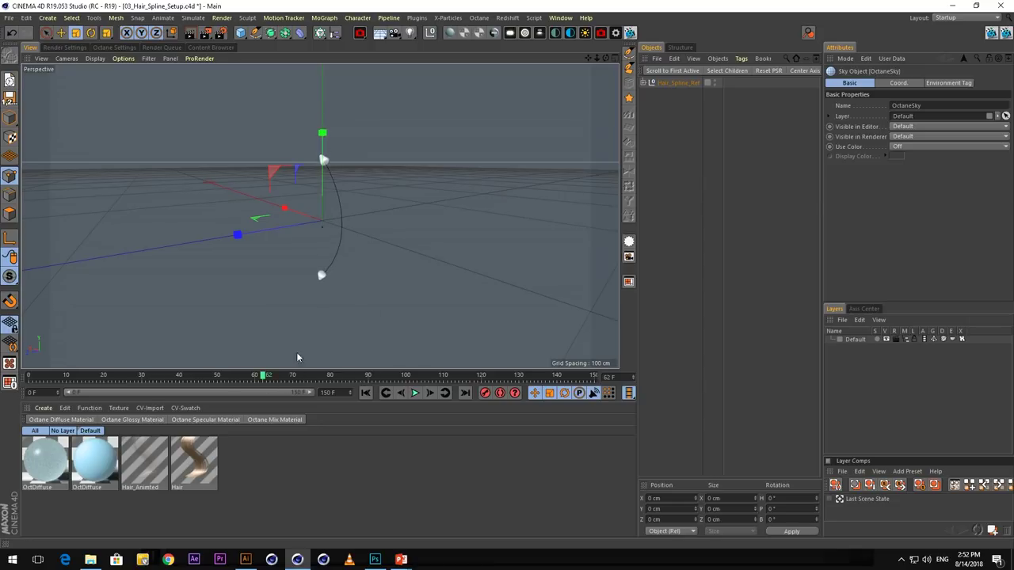
Hide the Hair_Spline_Ref group with its child objects, collapse it and clear the selection
left_click(713, 82)
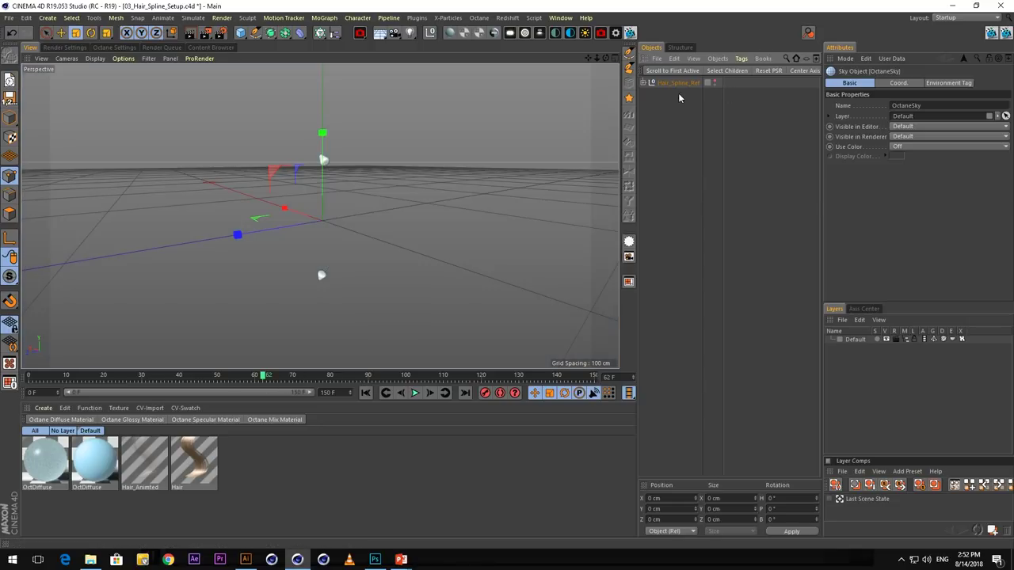
left_click(645, 82)
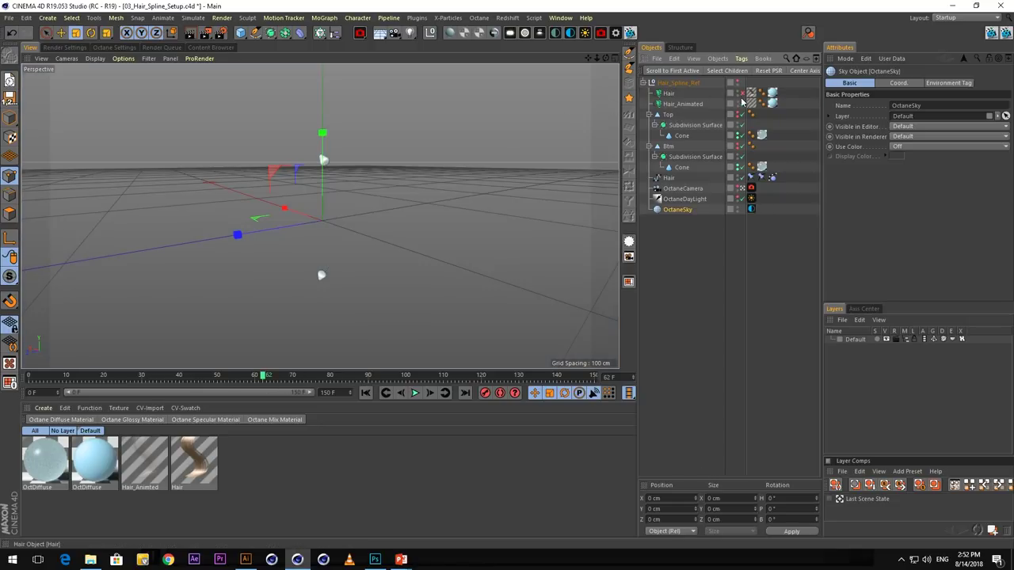
left_click(644, 84)
left_click(668, 110)
Add a Rectangle spline and set its width and height to 100 cm
left_click_drag(250, 184, 295, 202, "alt")
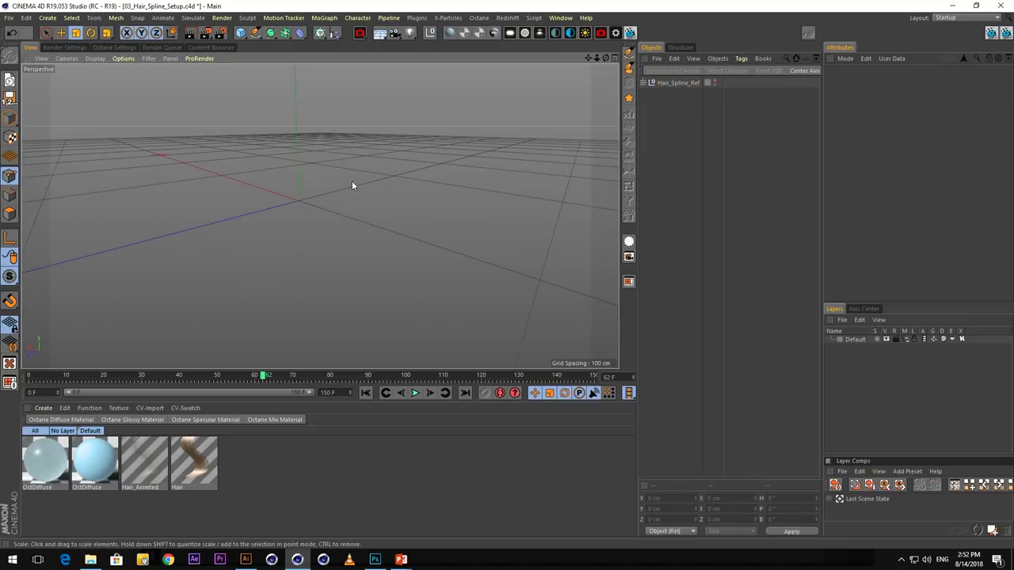
scroll(353, 190, "down", 1)
middle_click_drag(365, 144, 332, 160, "alt")
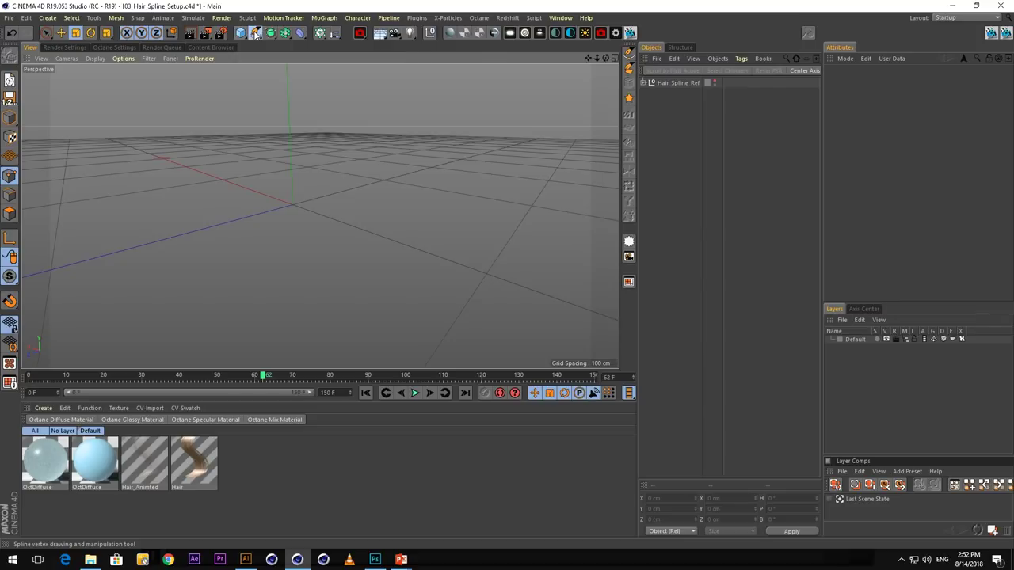
left_click(255, 32)
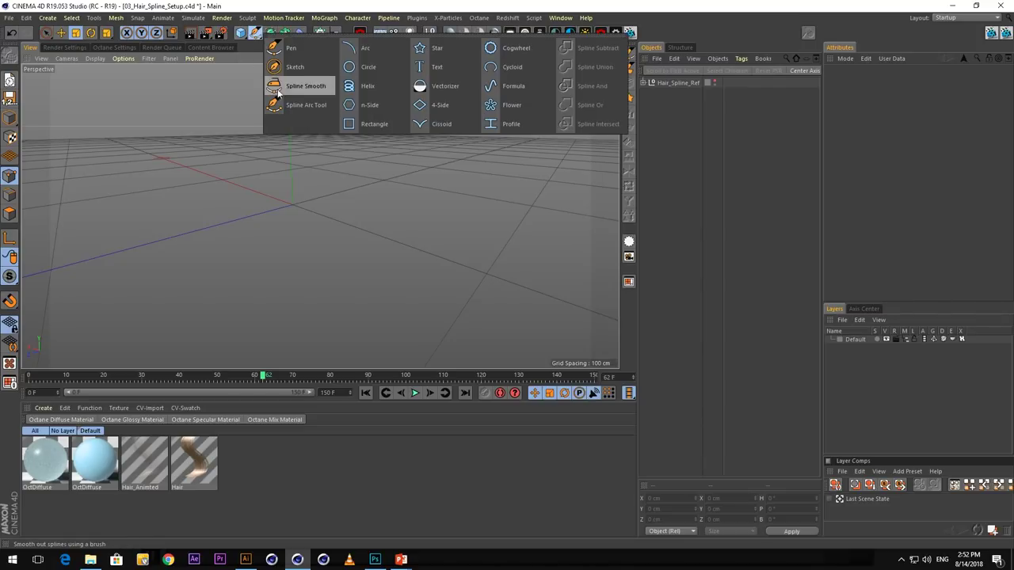
left_click(361, 124)
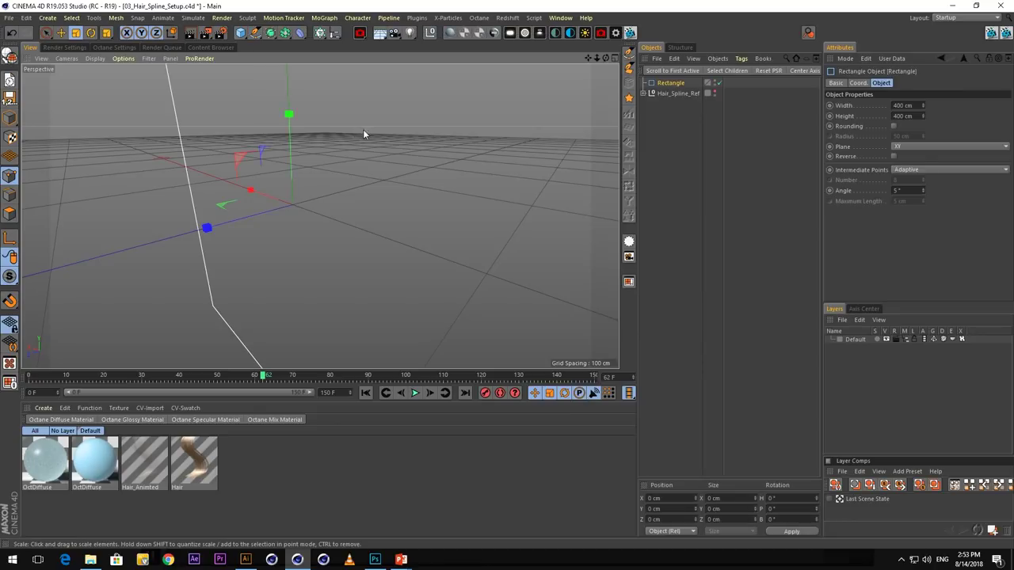
left_click_drag(363, 129, 337, 176, "alt")
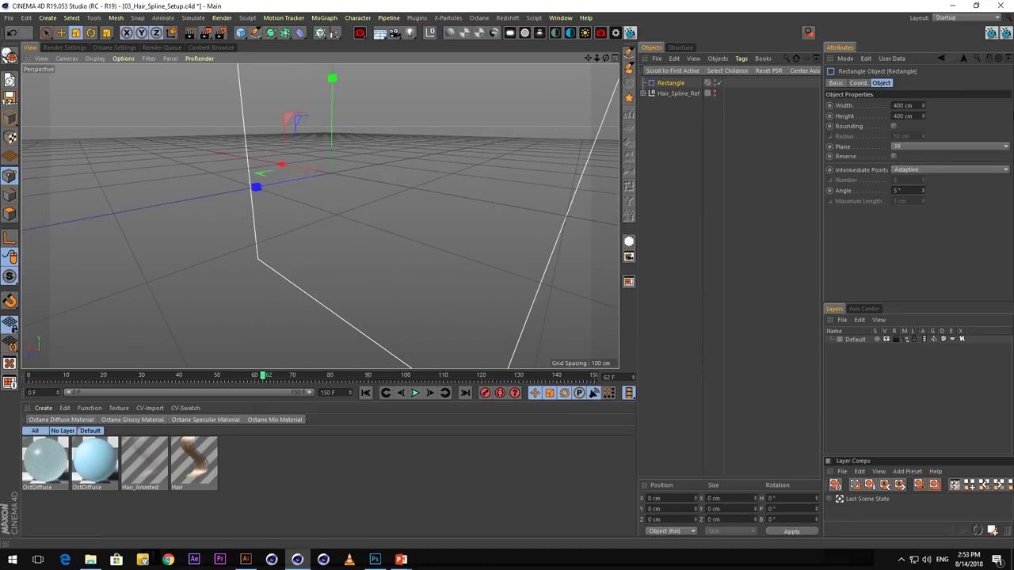
left_click(917, 105)
type("1")
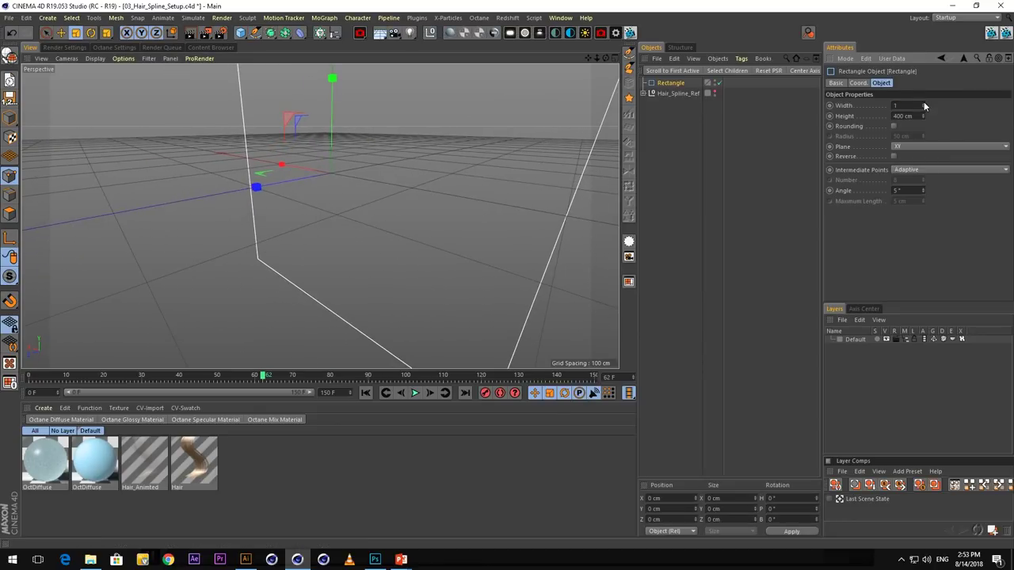
type("00")
key("Tab")
key("Return")
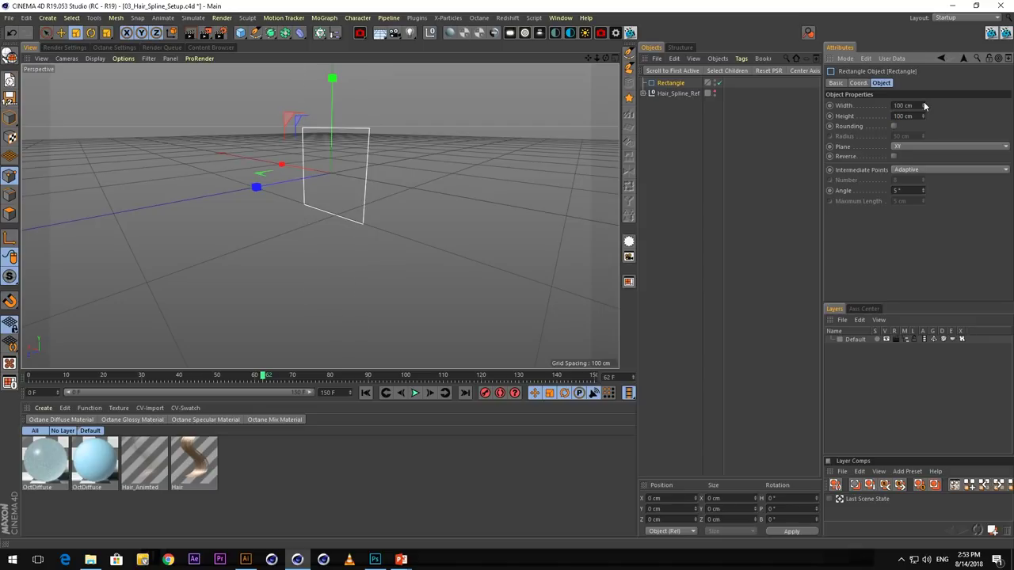
Make the rectangle editable and delete the two points of one vertical side, leaving a single open vertical line
left_click(9, 55)
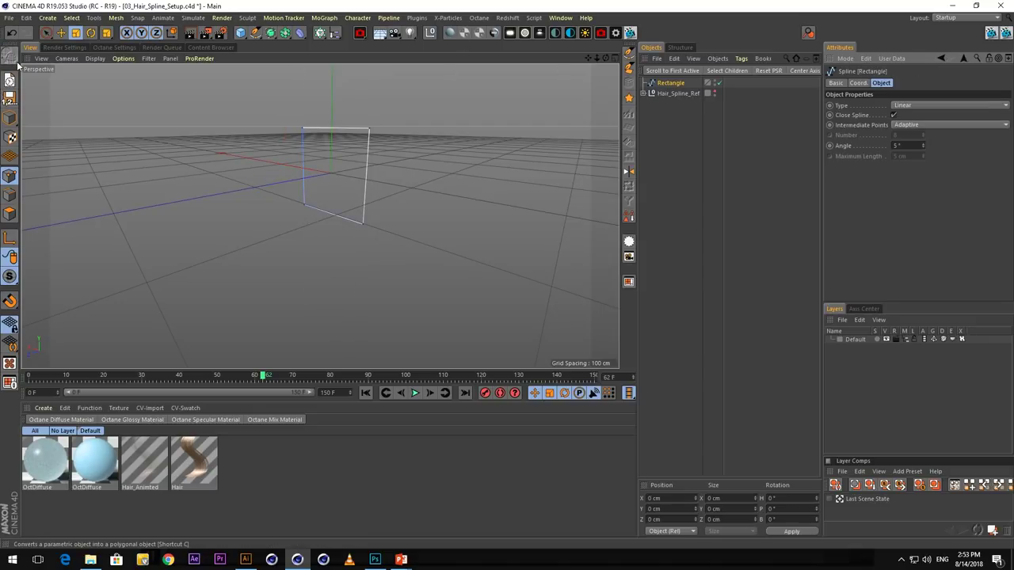
key("0")
left_click_drag(237, 228, 313, 127)
key("Delete")
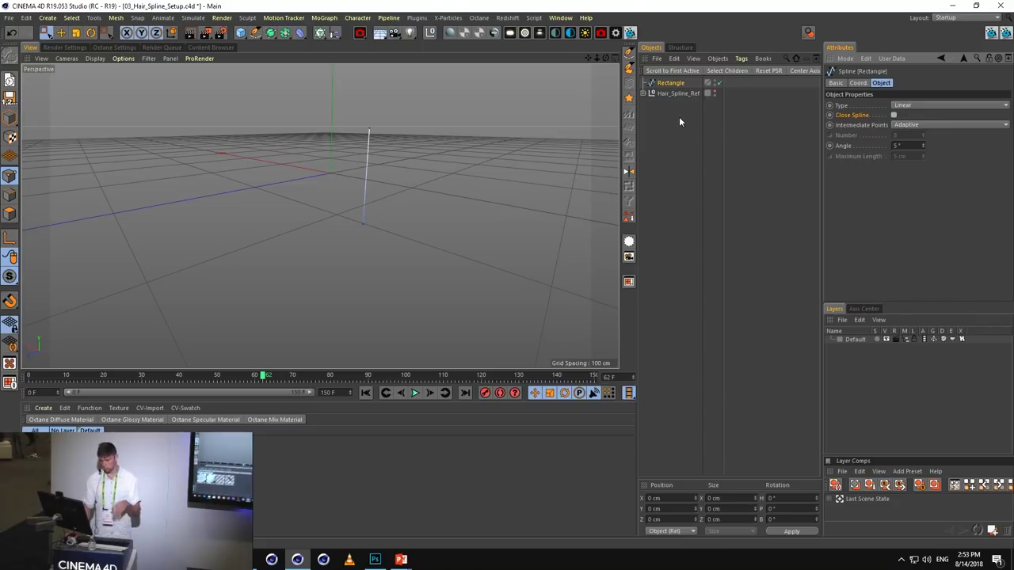
Rename the Rectangle object as Spline
double_click(667, 84)
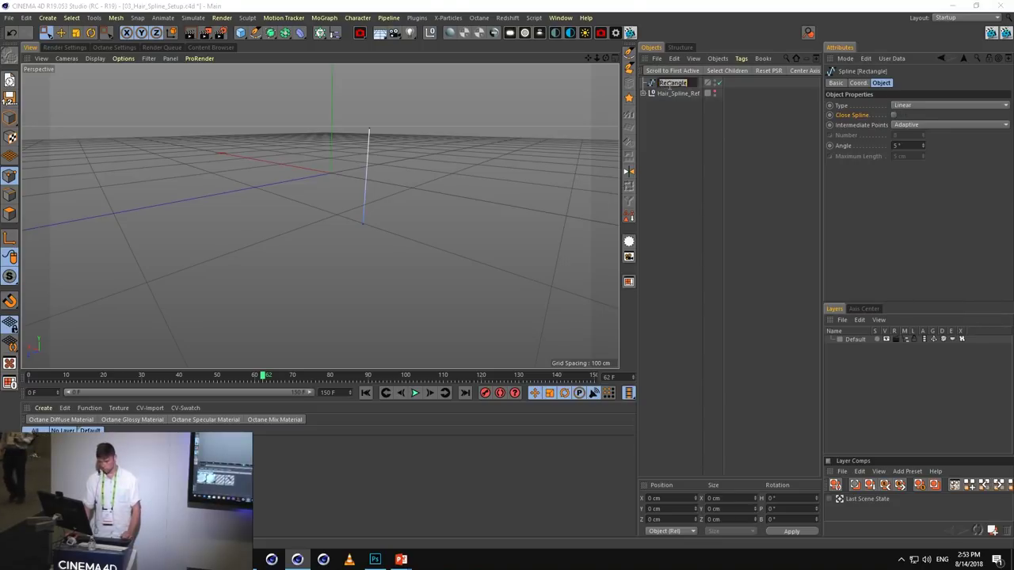
type("Spline")
key("Return")
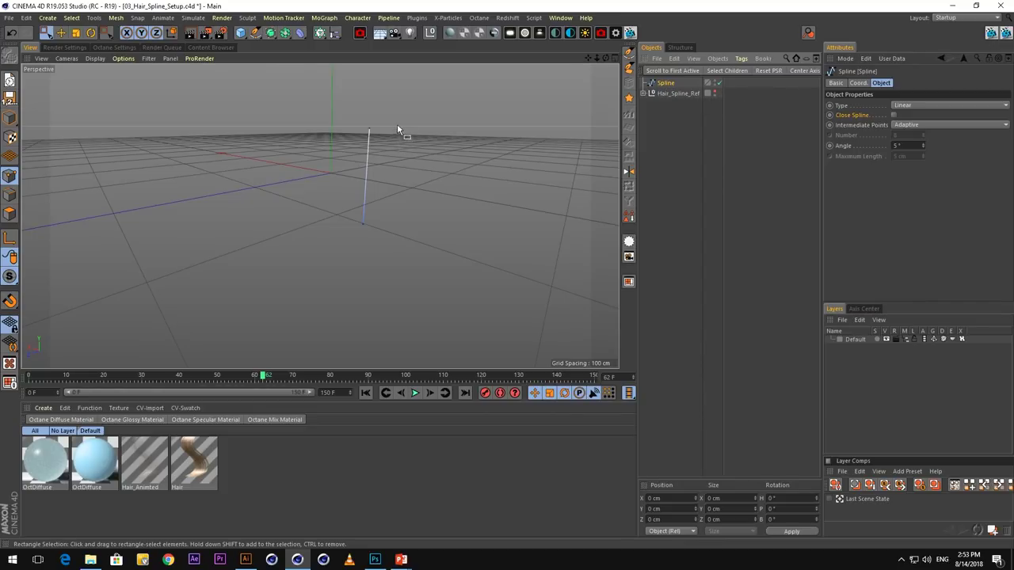
Select both points of the vertical spline and add a Spline Dynamics tag to it
left_click_drag(348, 113, 400, 234)
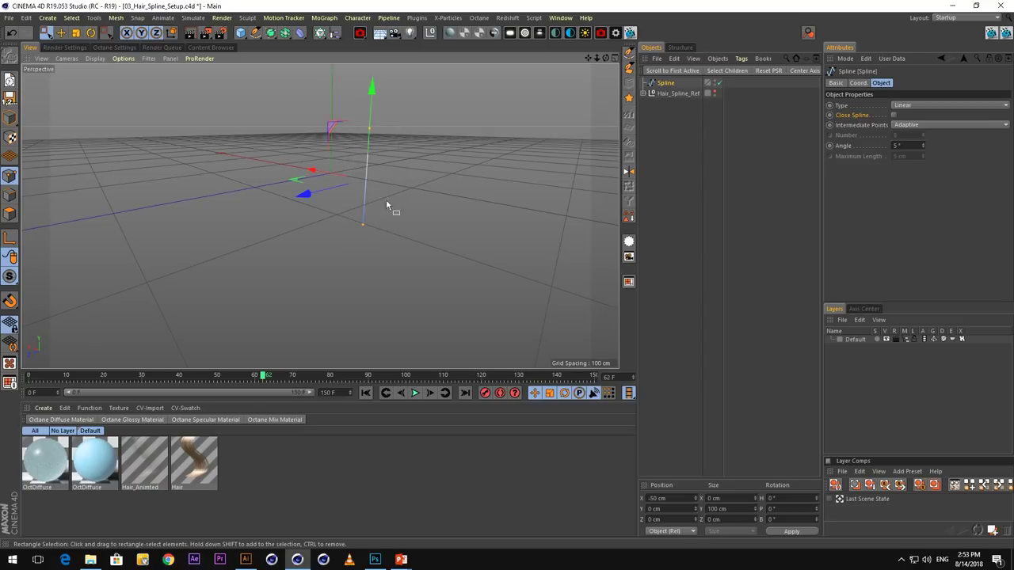
right_click(673, 84)
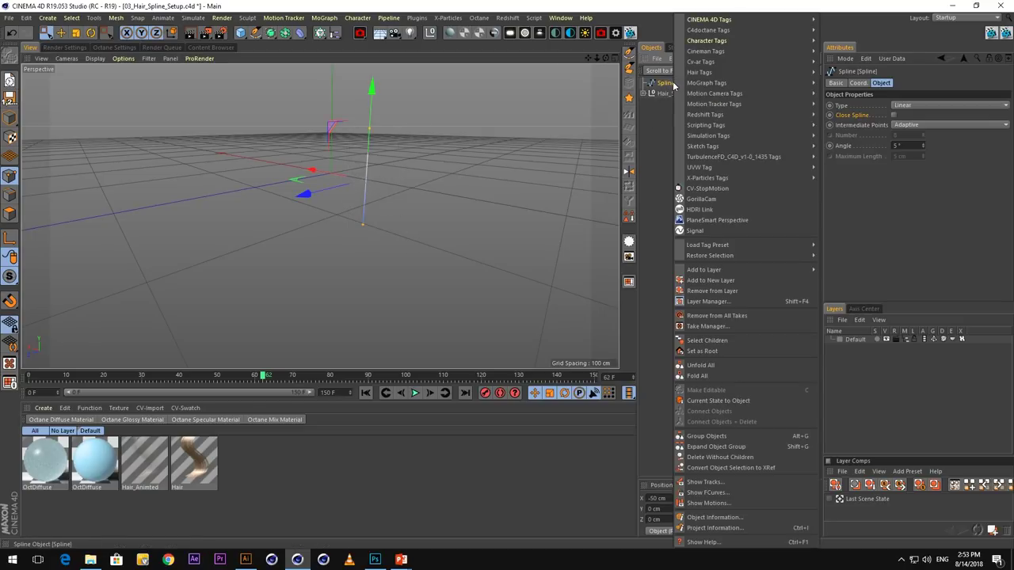
mouse_move(722, 68)
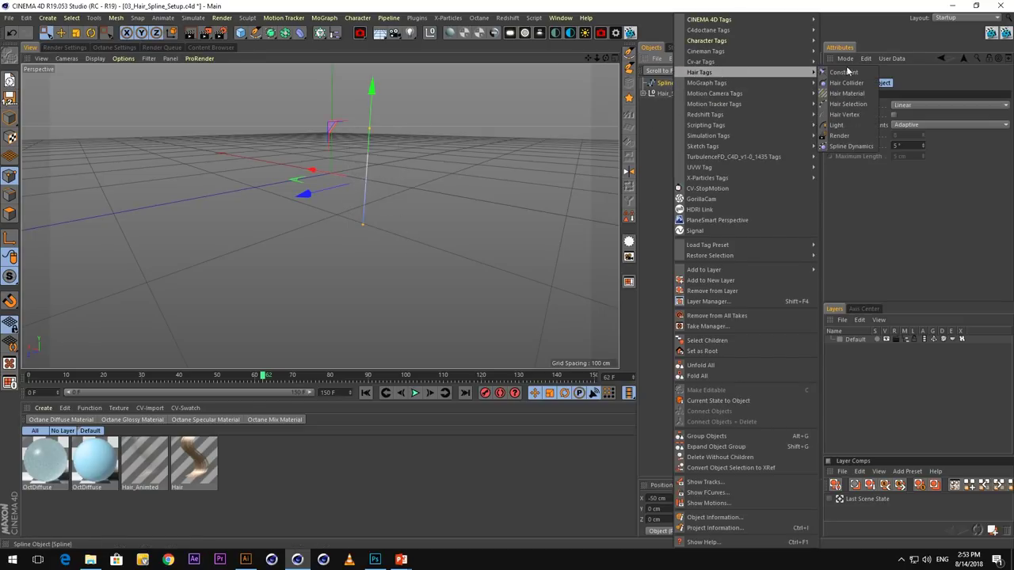
left_click(850, 146)
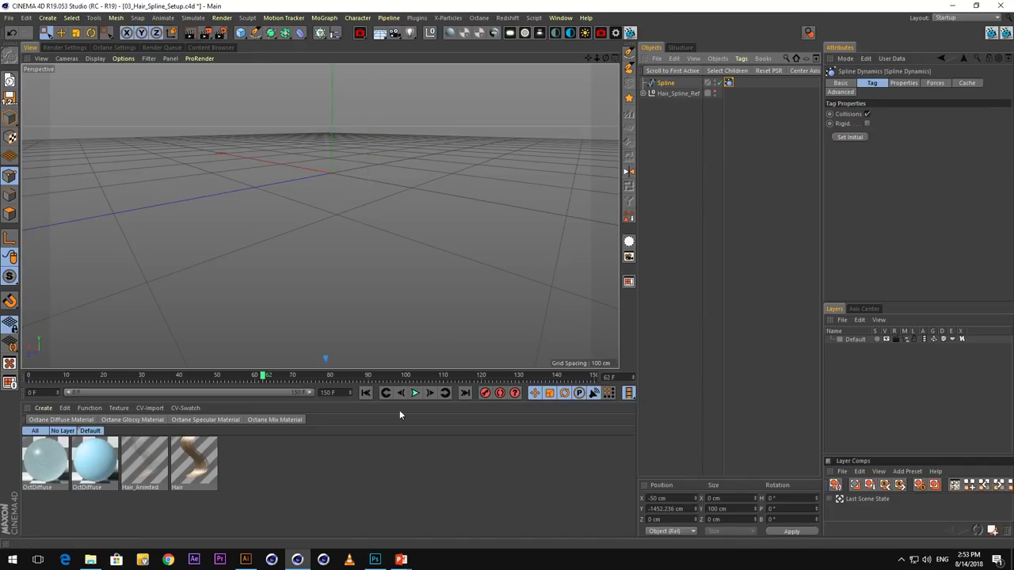
Scrub the timeline to test the spline dynamics, set the tag's gravity to 0 and go back to frame 0
left_click_drag(366, 376, 214, 376)
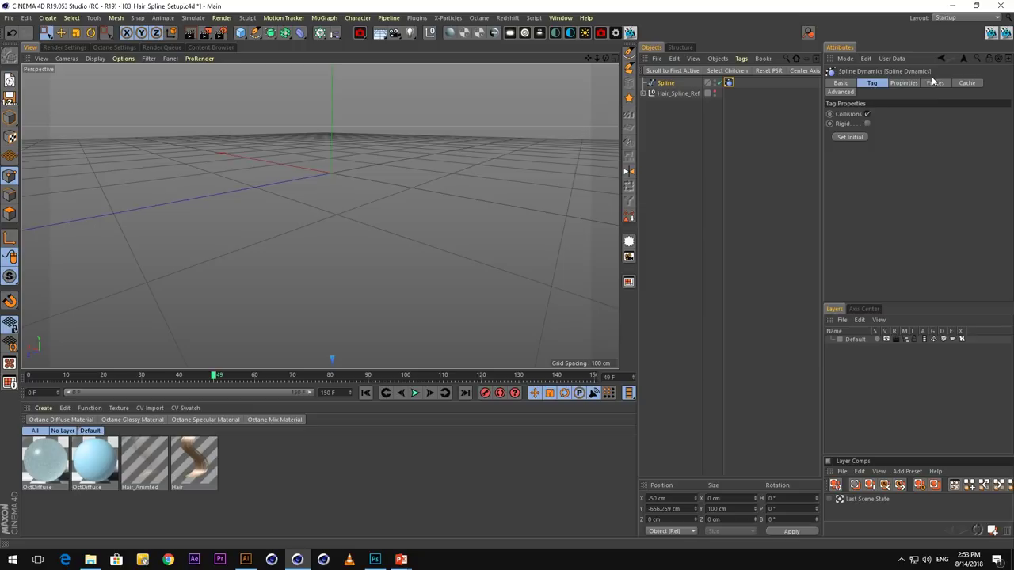
left_click(935, 82)
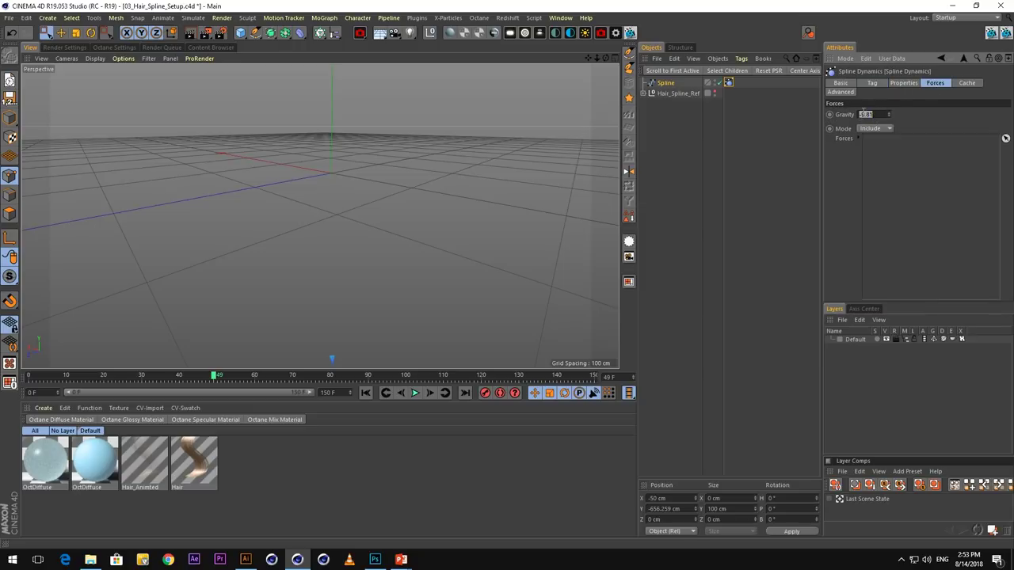
left_click(365, 393)
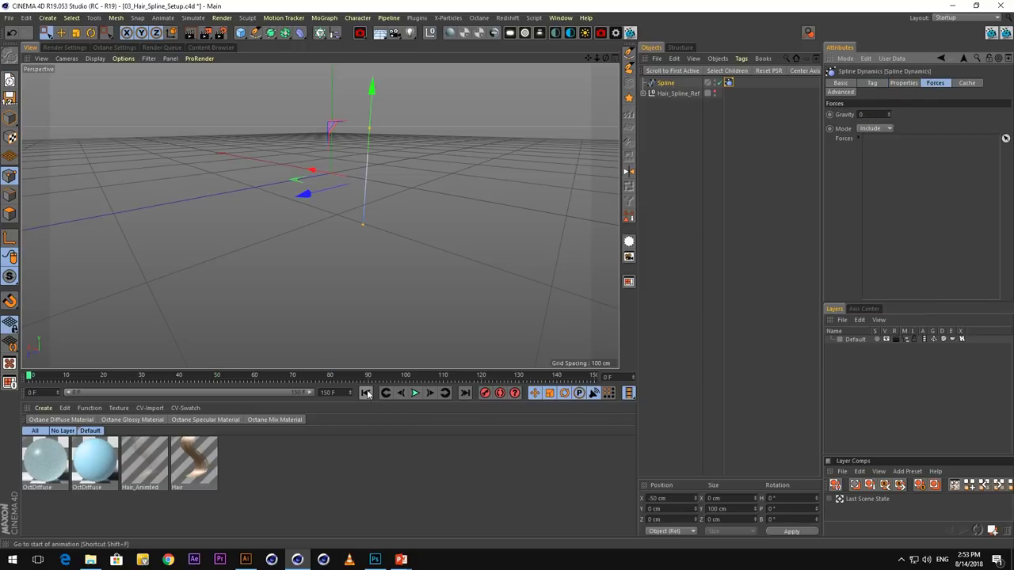
Scrub to frame 55 to test the spline's dynamics without gravity, reselect its lower point and return to frame 0
left_click_drag(349, 377, 235, 377)
left_click_drag(326, 212, 402, 264)
left_click_drag(298, 247, 358, 231)
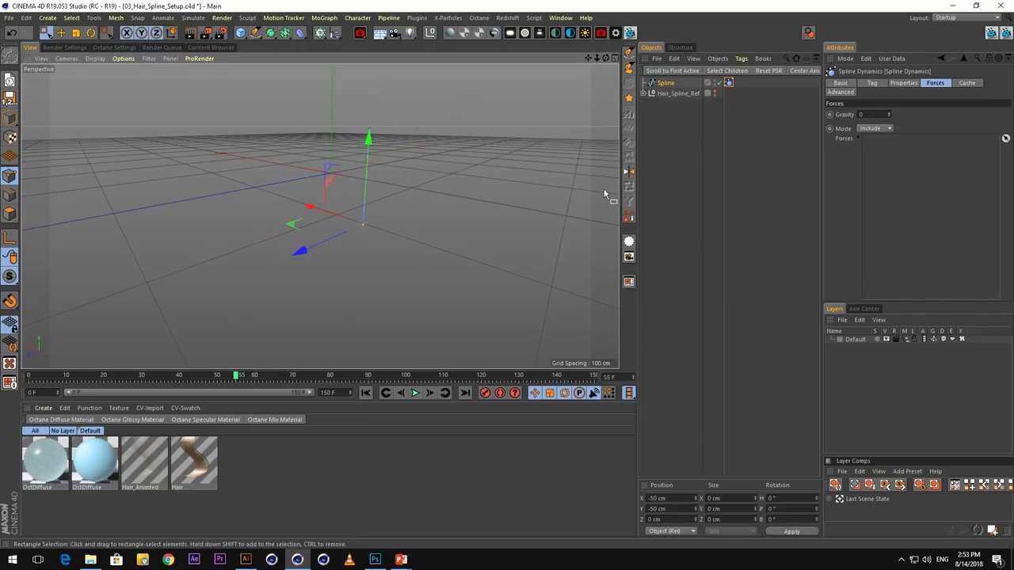
left_click(365, 391)
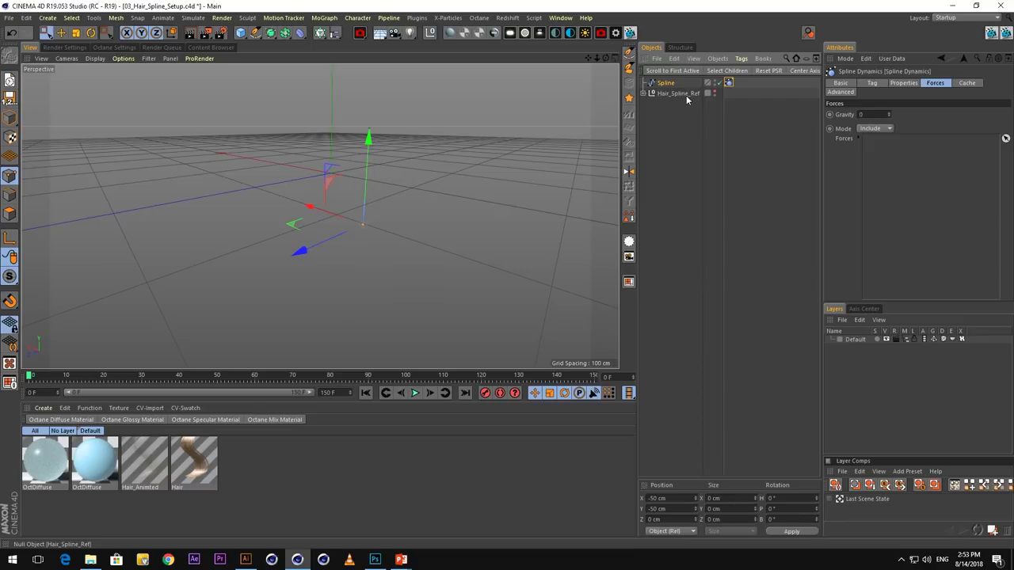
Delete the Spline Dynamics tag and subdivide the whole spline with 1 subdivision
key("Delete")
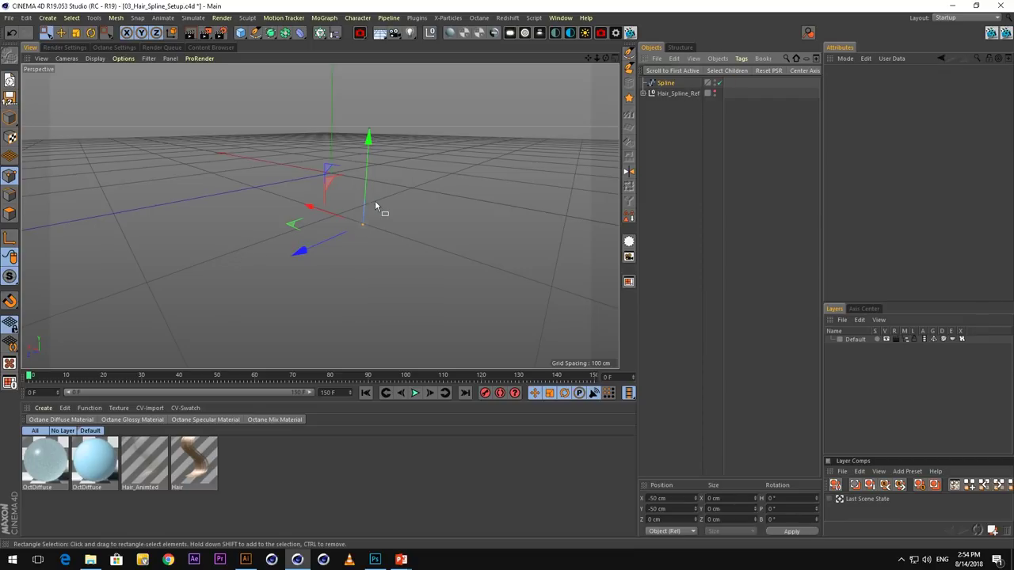
scroll(386, 189, "up", 2)
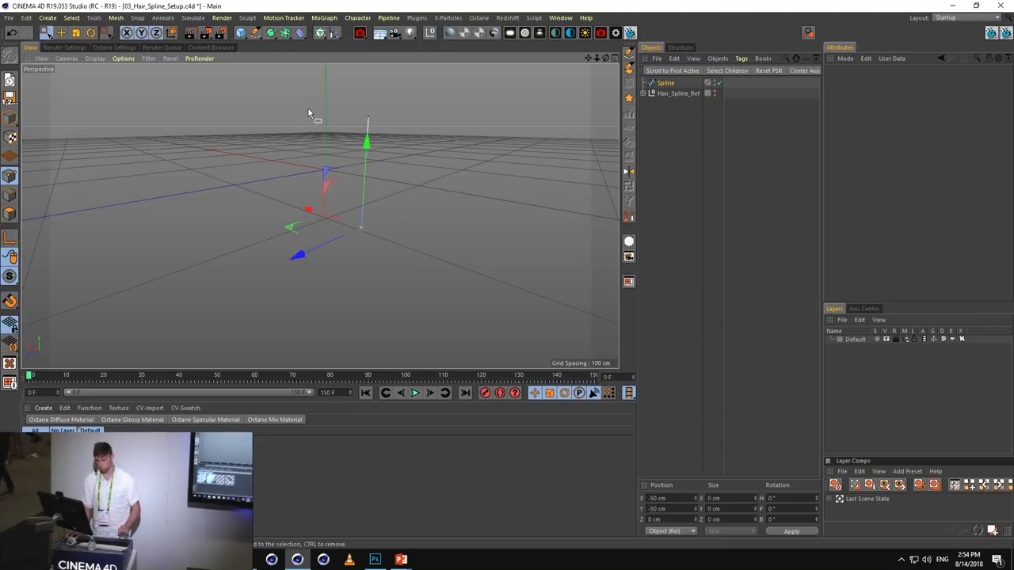
right_click(358, 164)
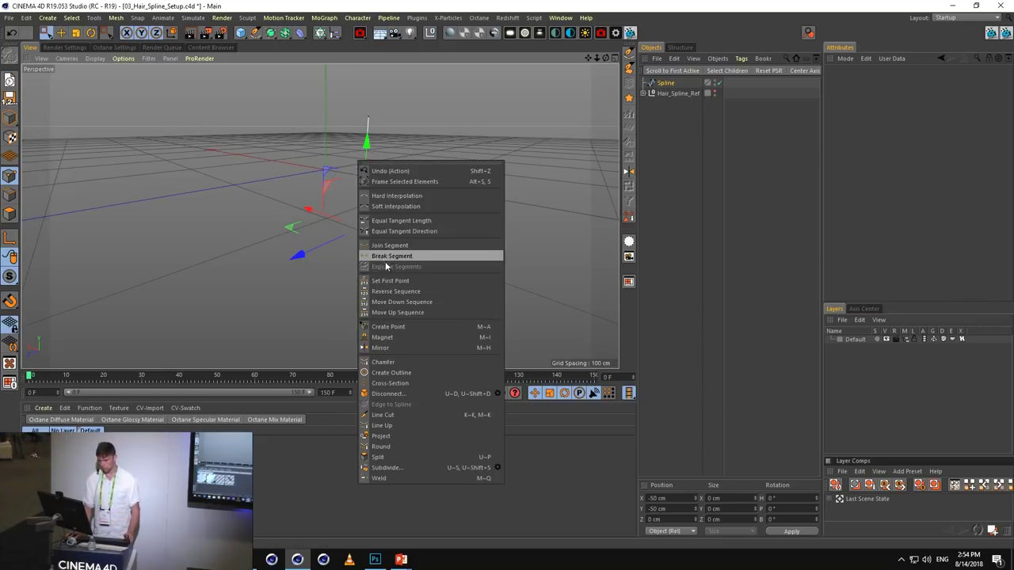
left_click(145, 102)
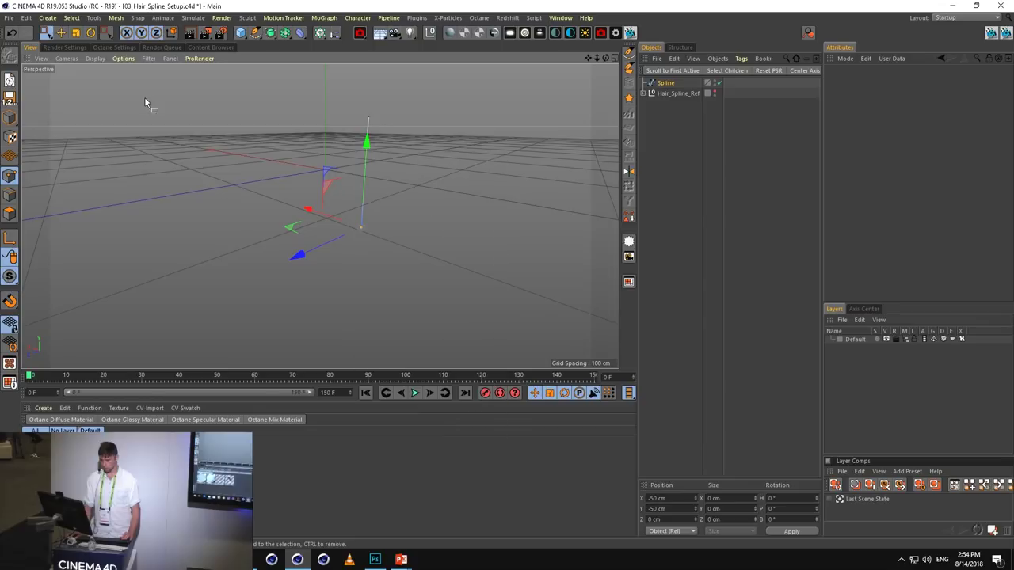
left_click_drag(271, 82, 501, 324)
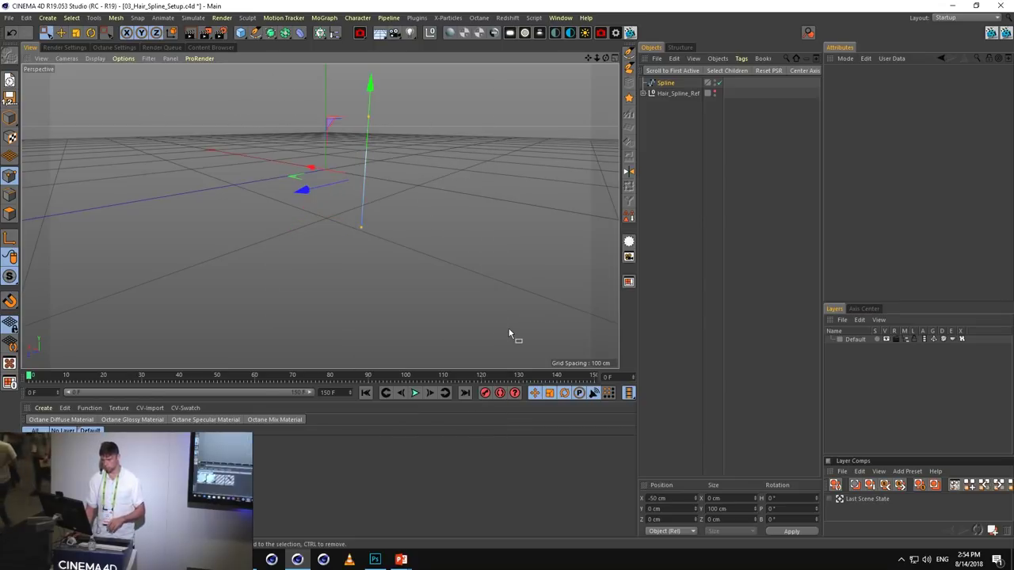
left_click(93, 17)
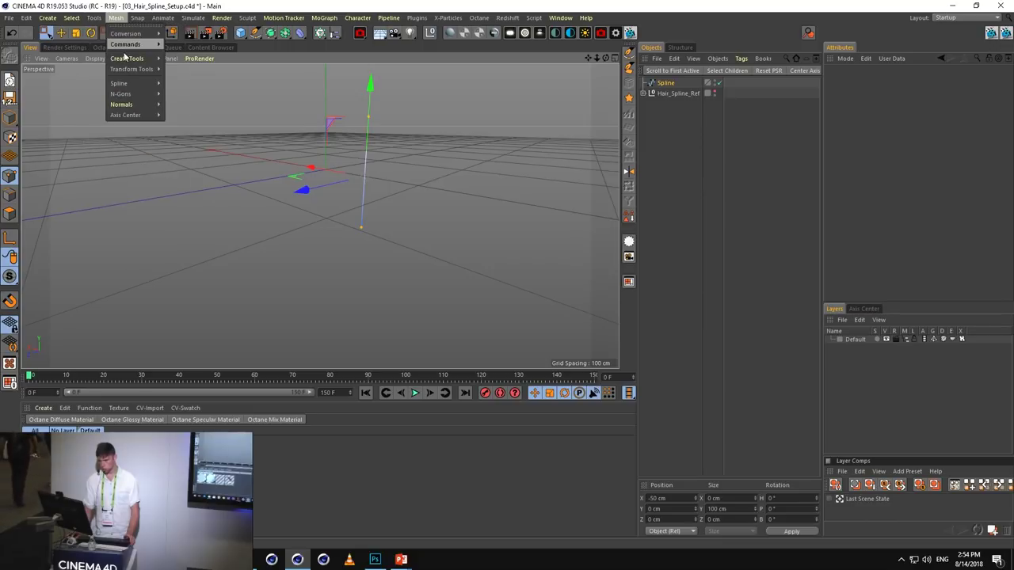
mouse_move(130, 47)
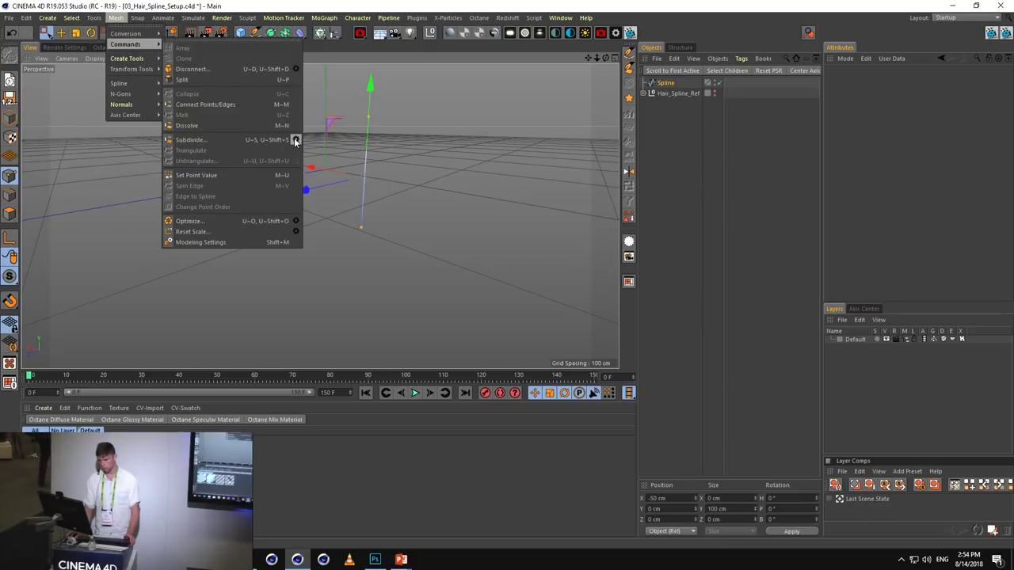
left_click(295, 139)
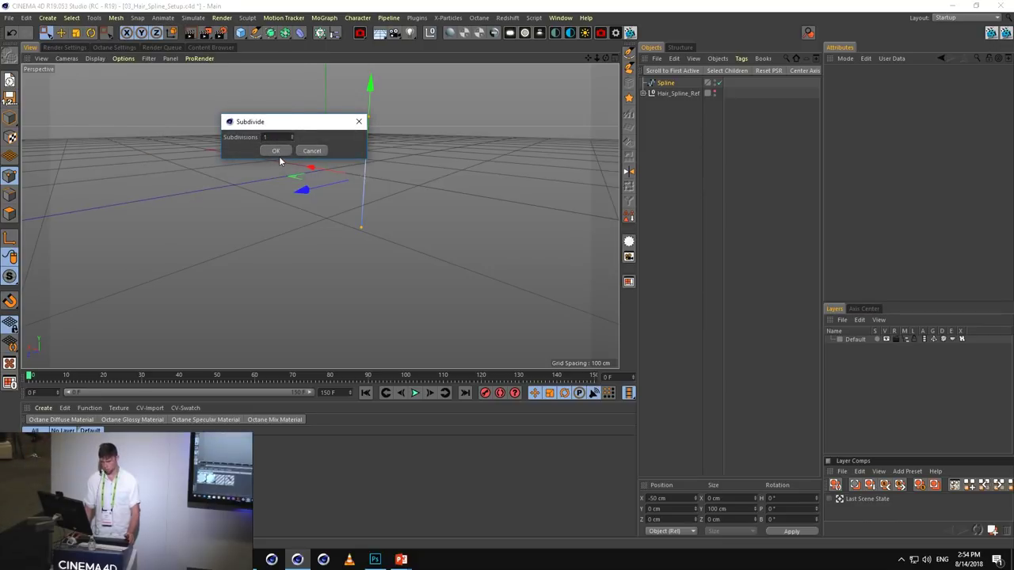
left_click(276, 151)
Move the spline's middle point slightly along X to about -48.8 cm, giving the line a small bend
scroll(366, 166, "up", 3)
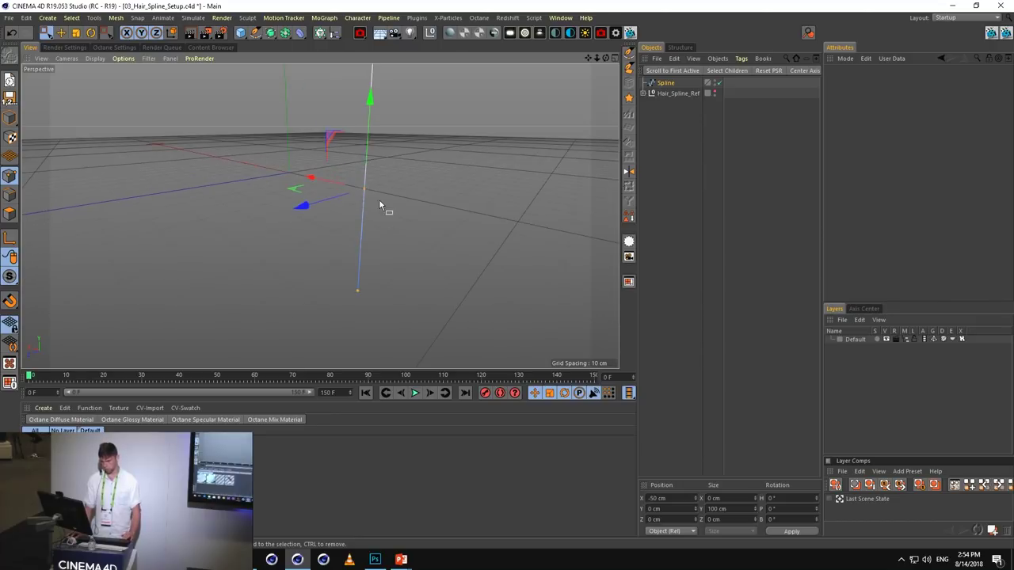
left_click_drag(379, 206, 227, 166, "alt")
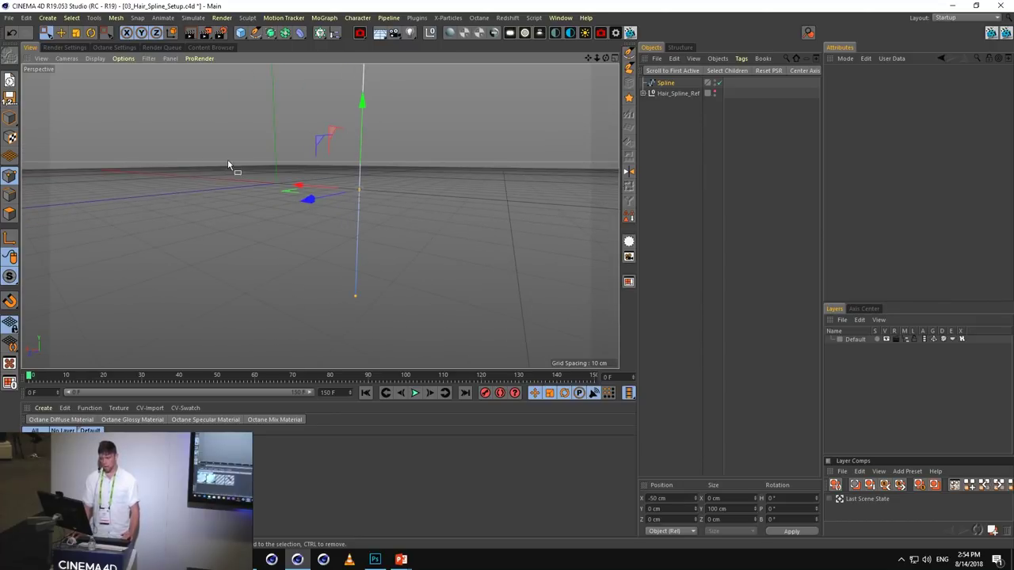
middle_click_drag(228, 161, 240, 191, "alt")
scroll(265, 195, "down", 2)
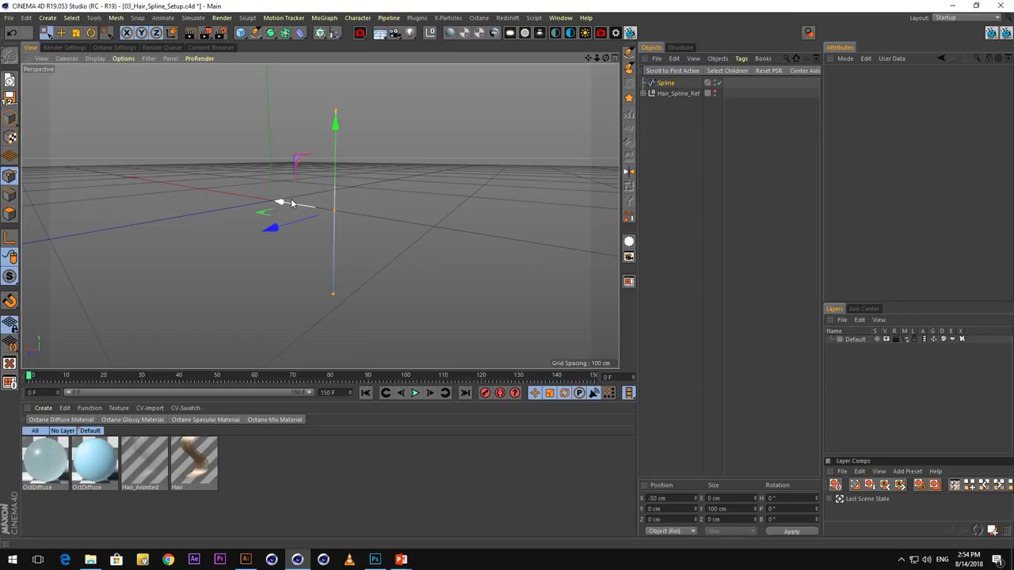
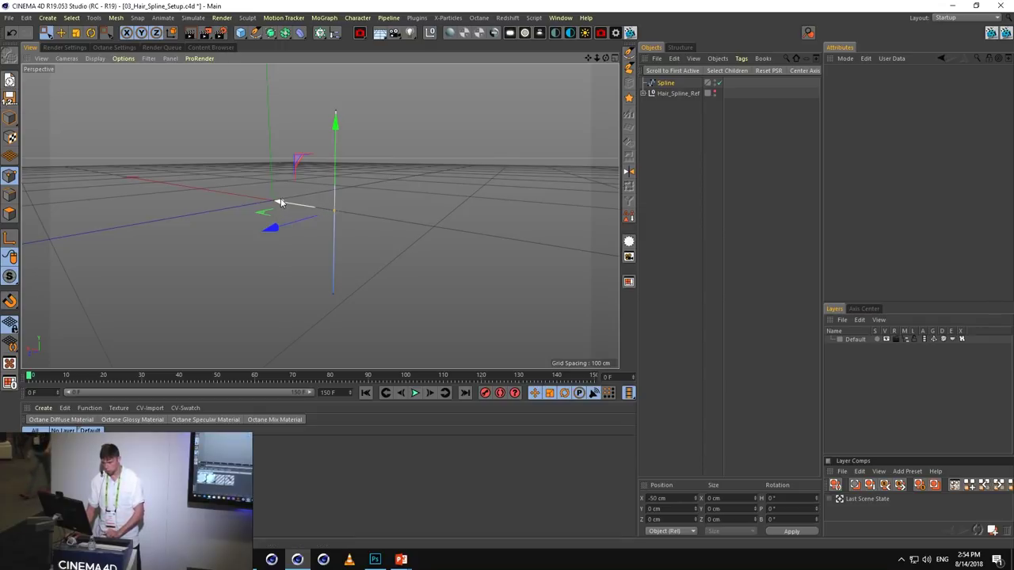
left_click_drag(281, 203, 283, 199)
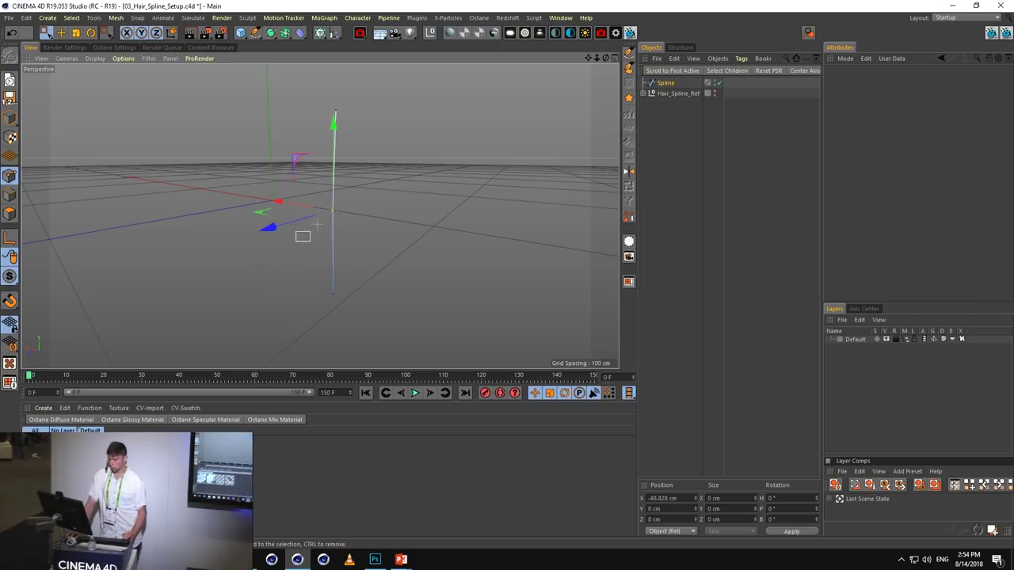
mouse_move(307, 219)
left_mouse_down()
mouse_move(316, 218)
mouse_move(308, 218)
left_mouse_up()
key("alt+z")
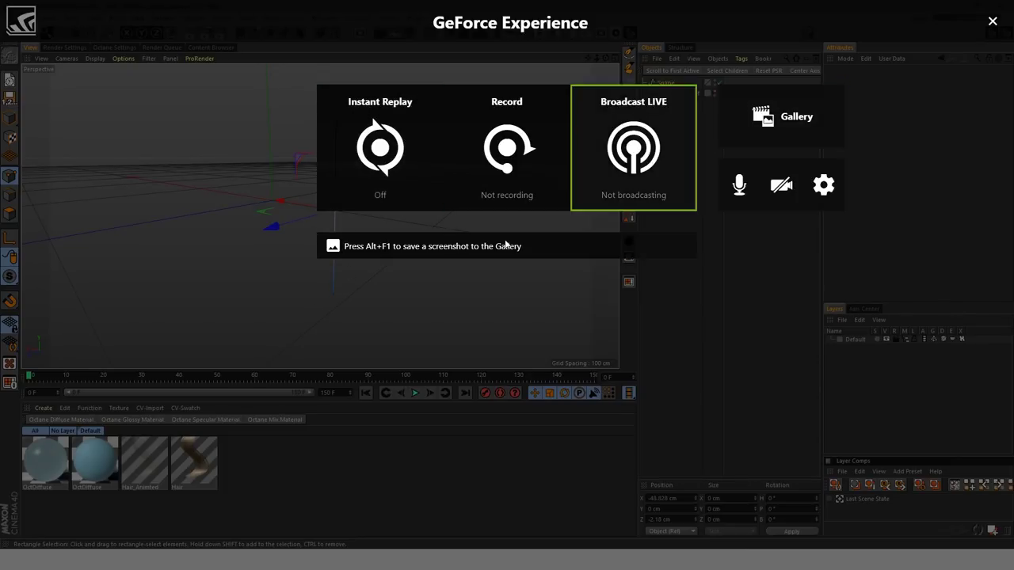
left_click(992, 21)
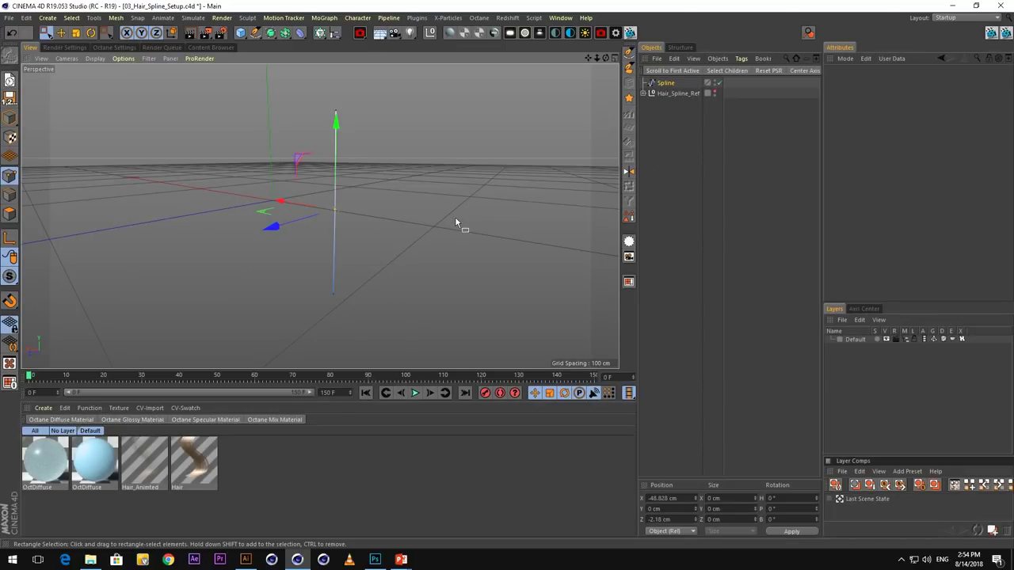
key("ctrl+z")
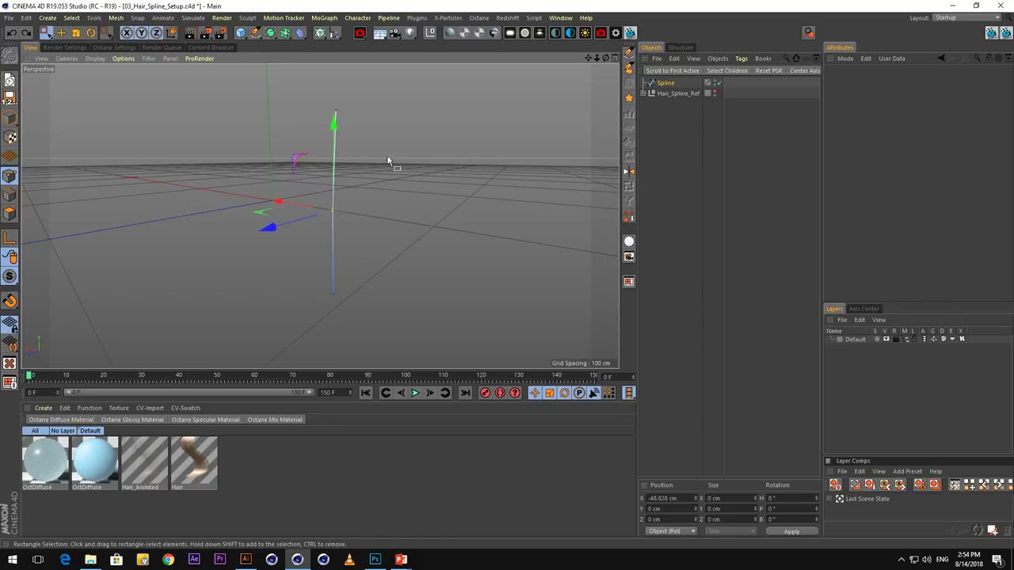
Add a new Spline Dynamics tag to the spline, set its gravity to 0 and play the animation
left_click(665, 83)
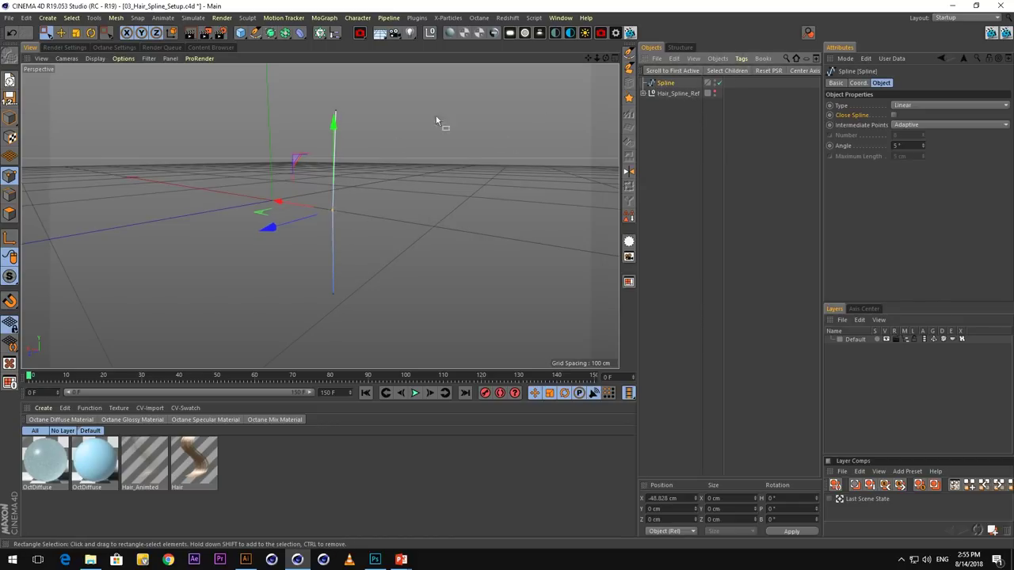
left_click_drag(356, 152, 361, 163, "alt")
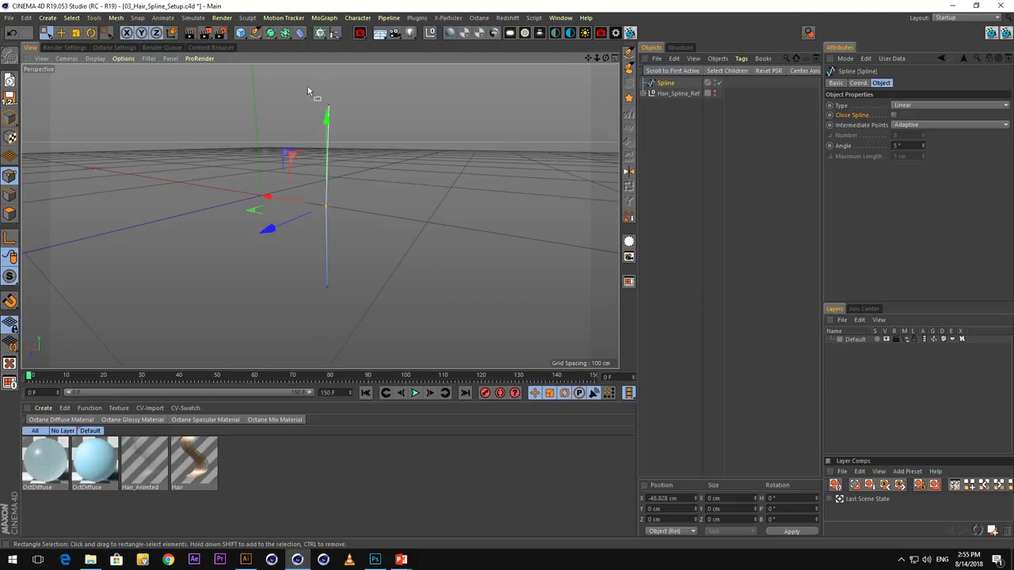
right_click(659, 83)
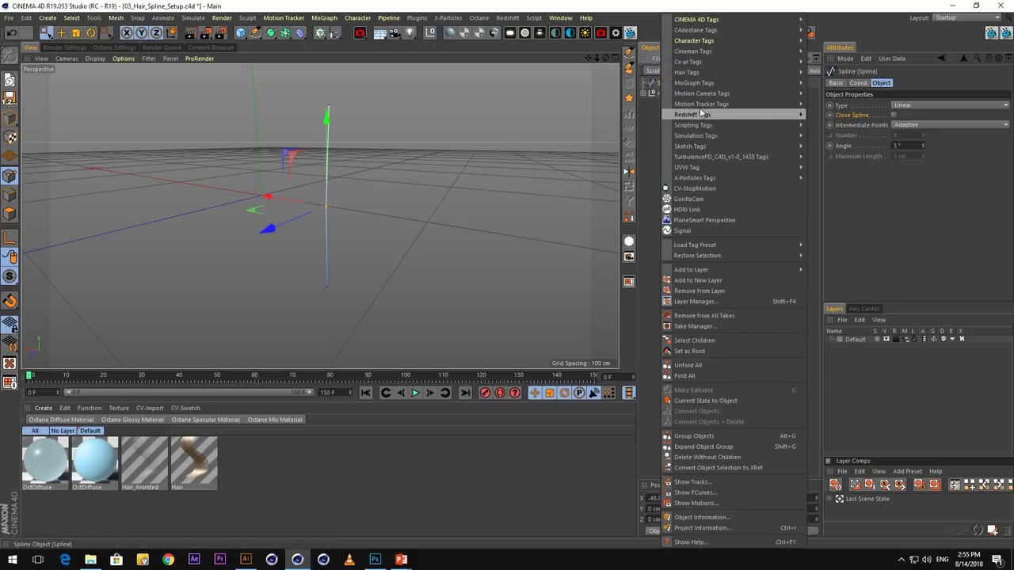
mouse_move(740, 76)
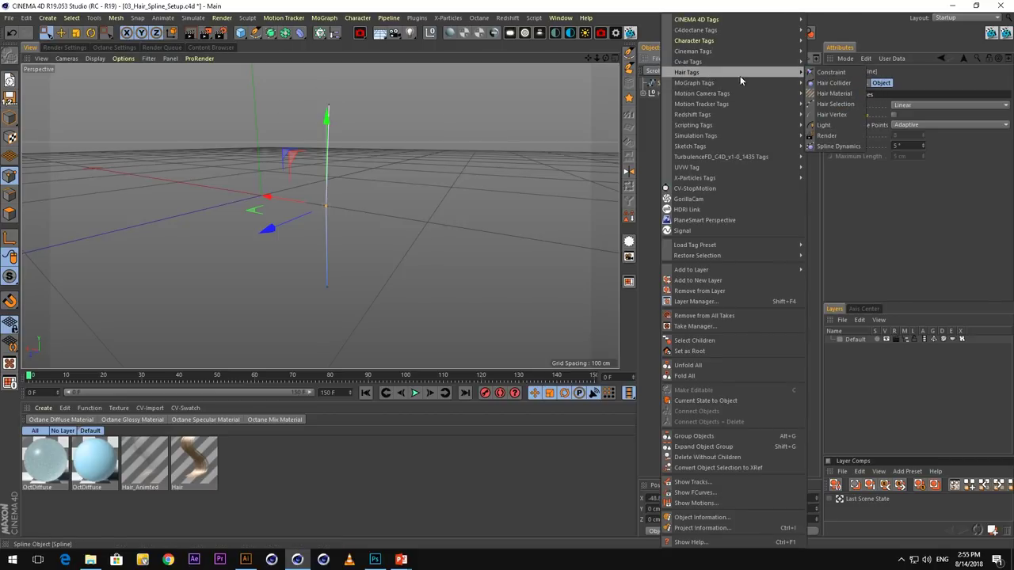
left_click(836, 146)
left_click_drag(878, 115, 766, 113)
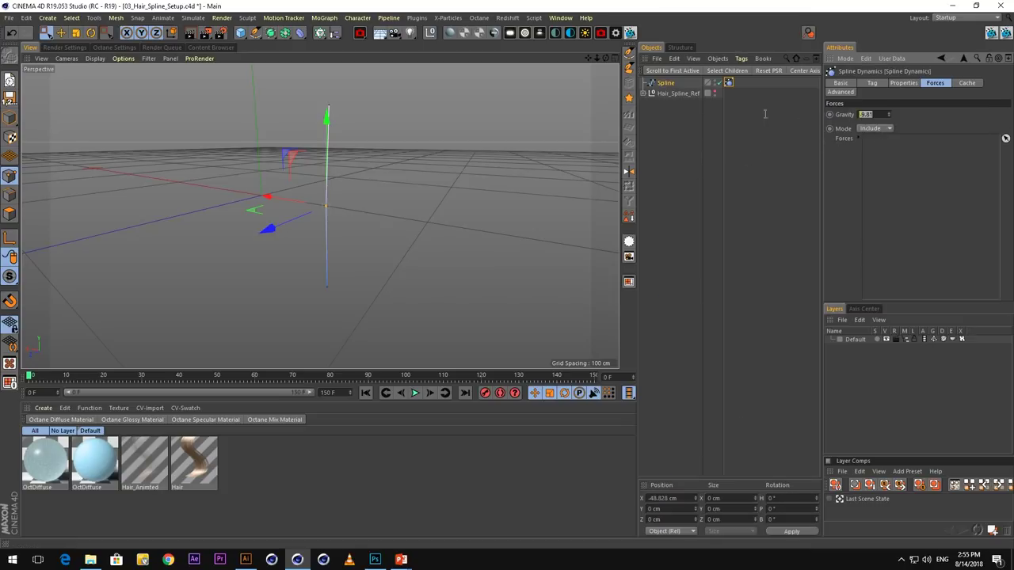
type("0")
key("Return")
left_click(414, 394)
Create a Polygon object and set its width and height to 10 cm
left_click(241, 33)
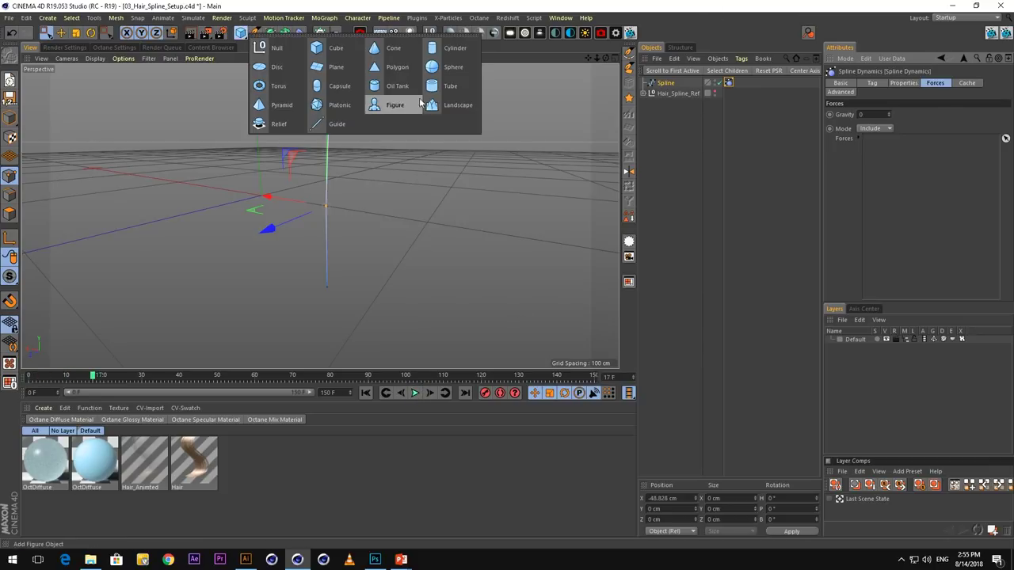
left_click(386, 72)
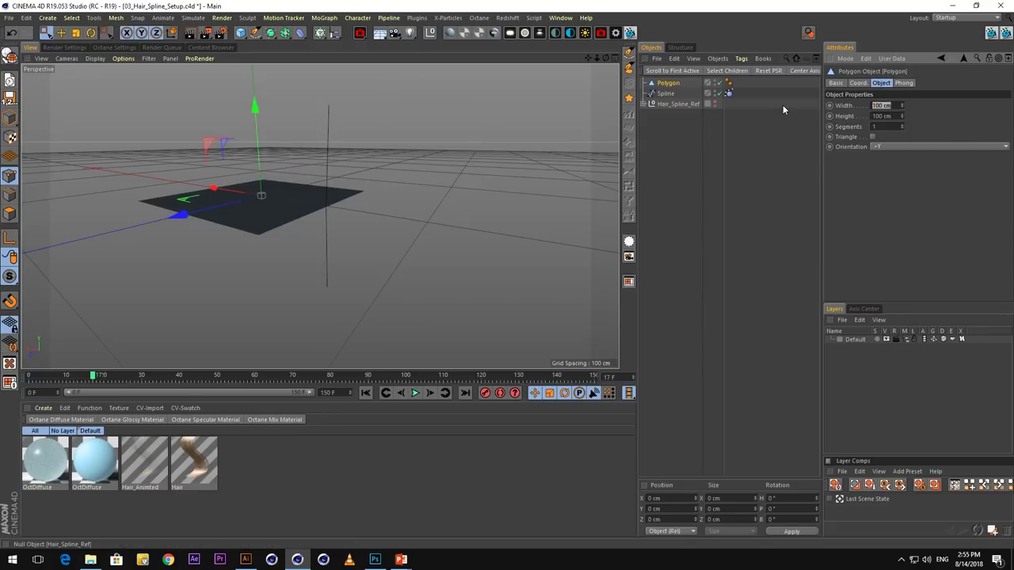
type("10")
key("Tab")
type("10")
key("Return")
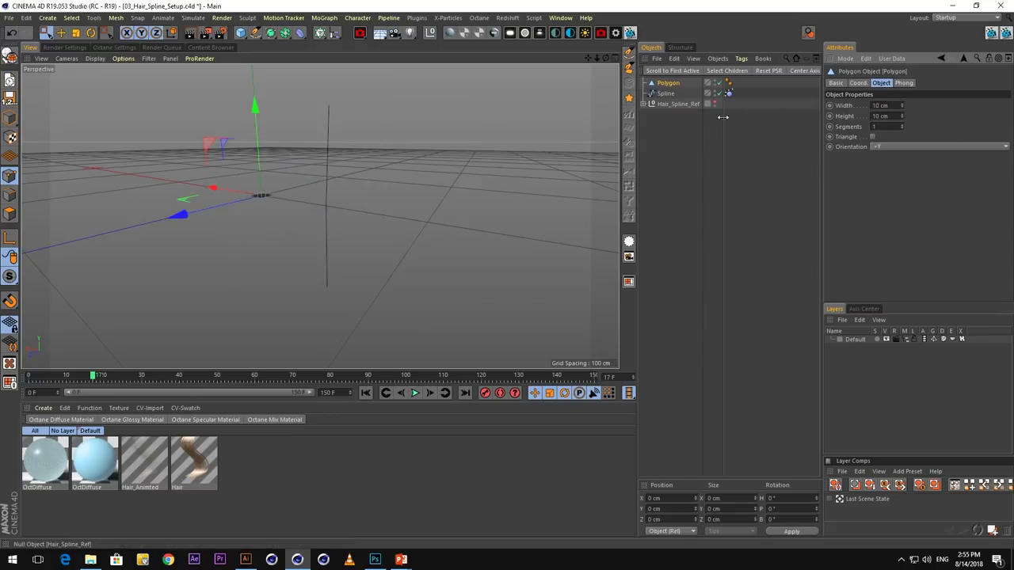
Move the polygon along X to about -49 cm so it lines up with the spline, checking against it from above
left_click_drag(214, 189, 266, 204)
middle_click(407, 271)
middle_click(448, 131)
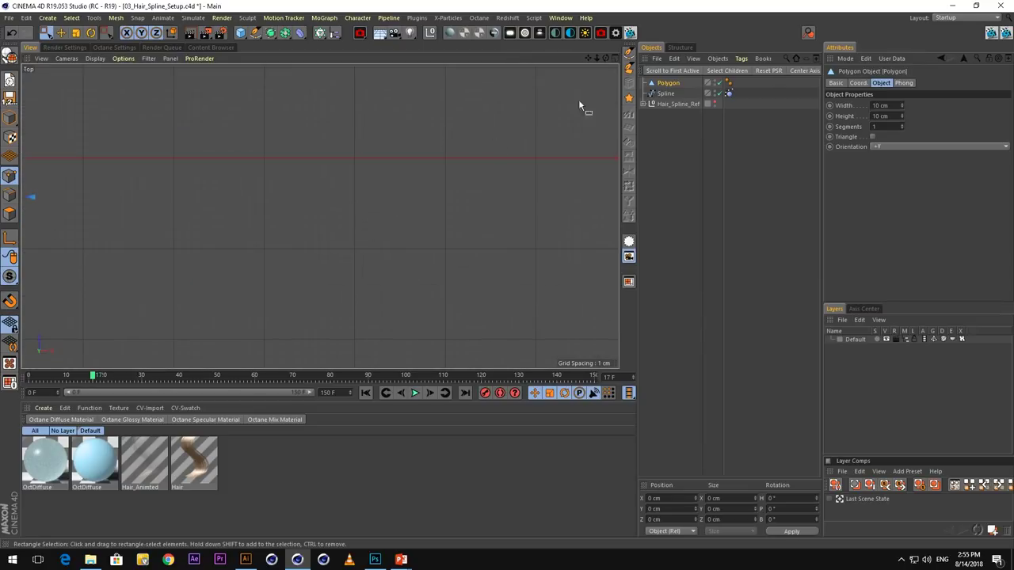
left_click(666, 93)
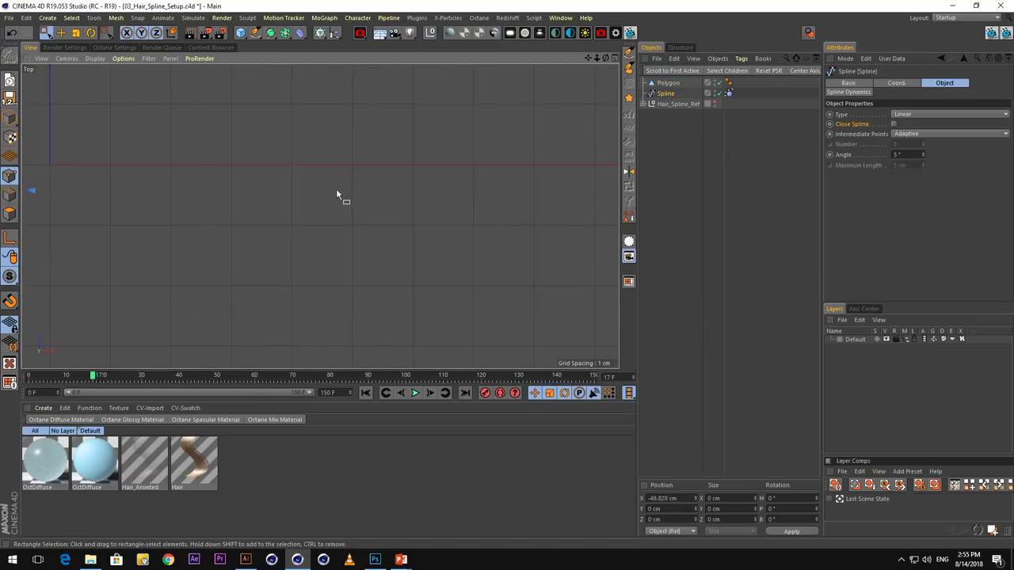
key("o")
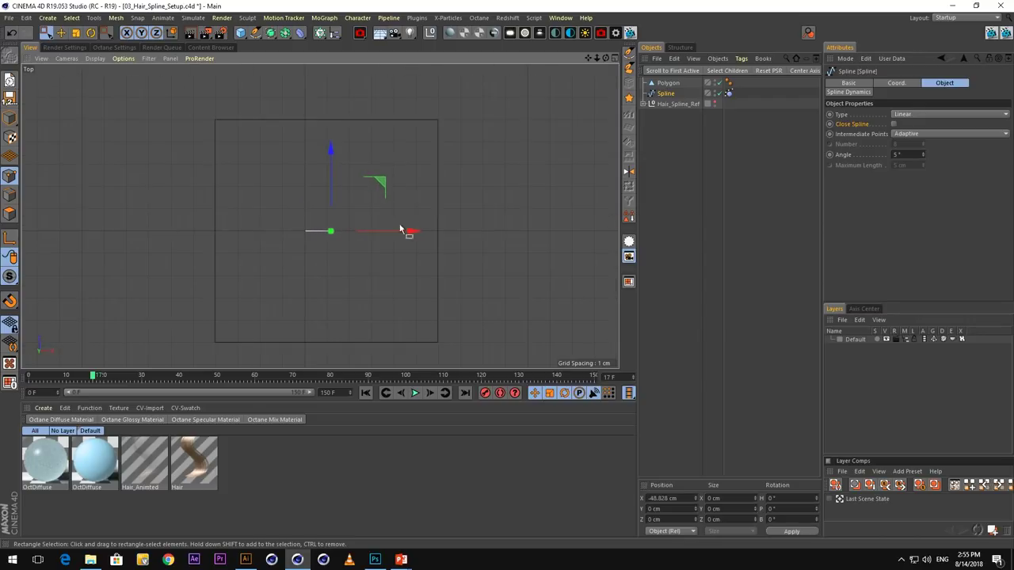
middle_click(490, 211)
middle_click(256, 177)
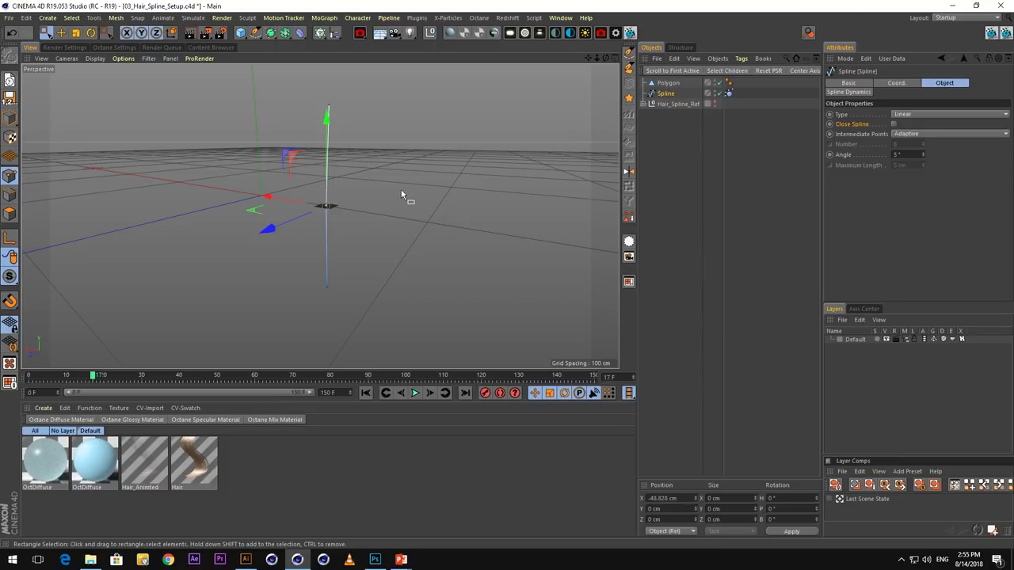
Set the polygon's Y position to 50 cm at the spline's upper end and rename it Top
left_click(668, 83)
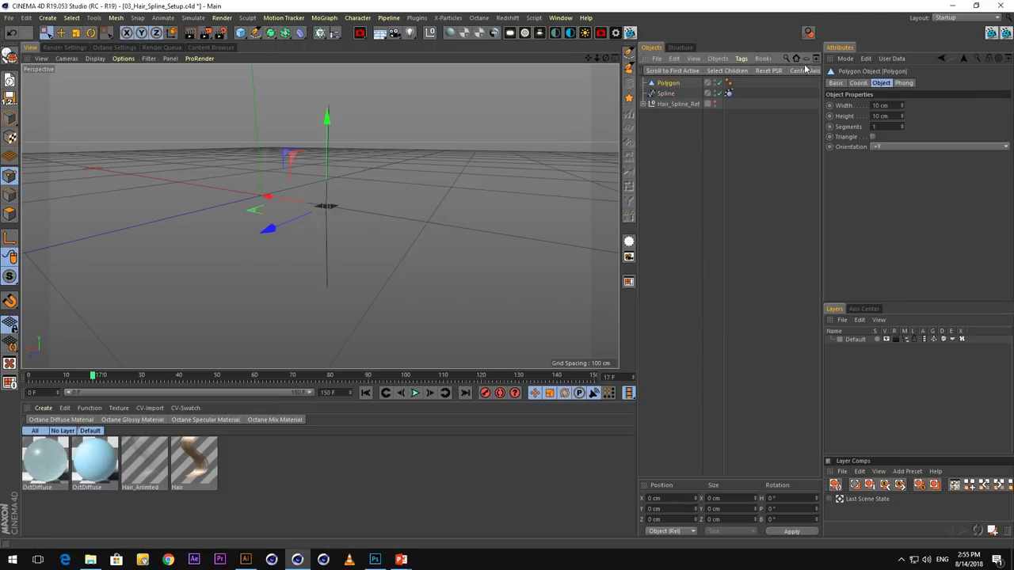
left_click(859, 84)
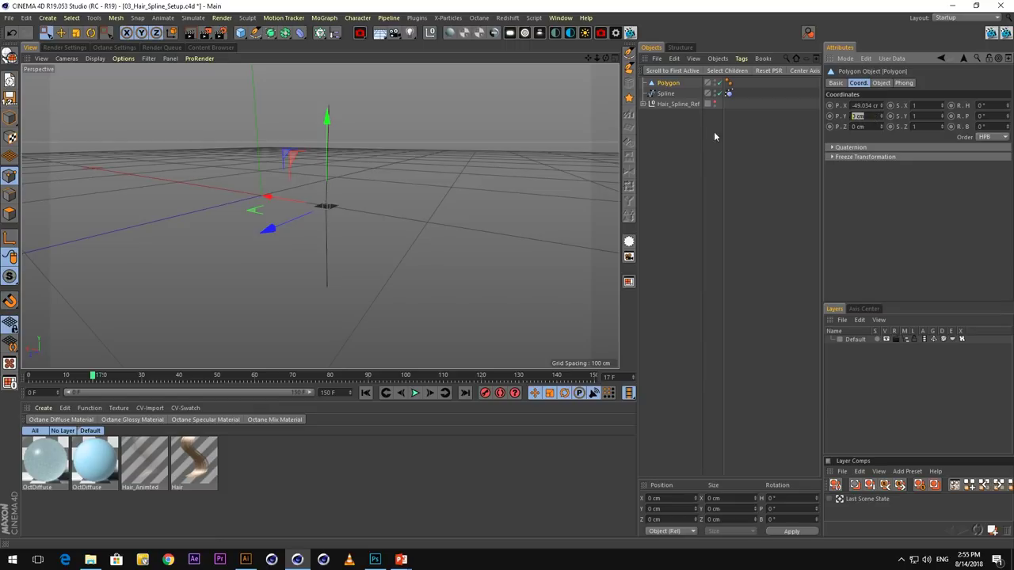
type("50")
key("Return")
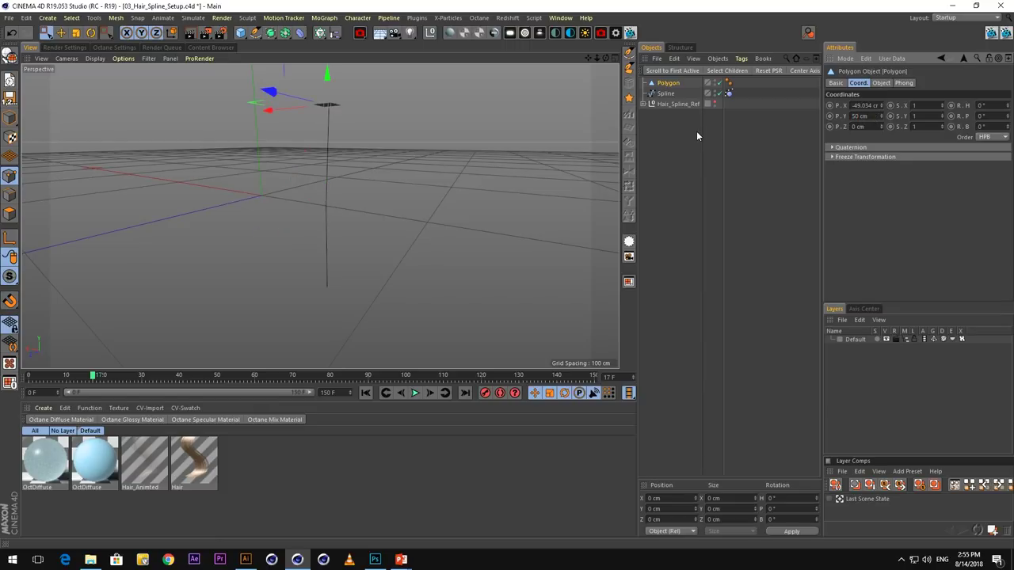
double_click(695, 83)
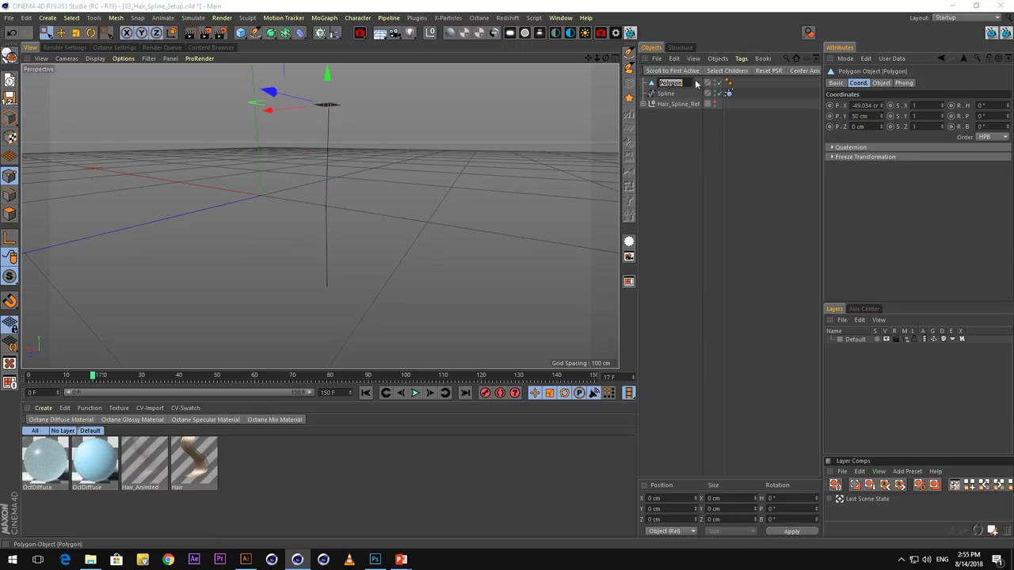
key("Return")
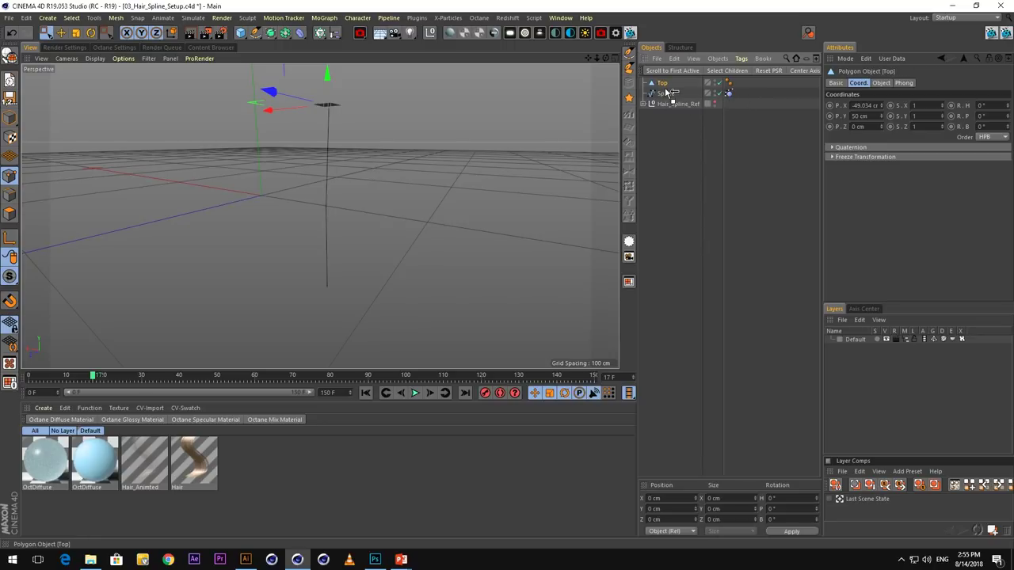
Duplicate the Top polygon, rename the copy Btm and set its Y position to -50 cm at the spline's lower end
left_click_drag(663, 87, 664, 89, "ctrl")
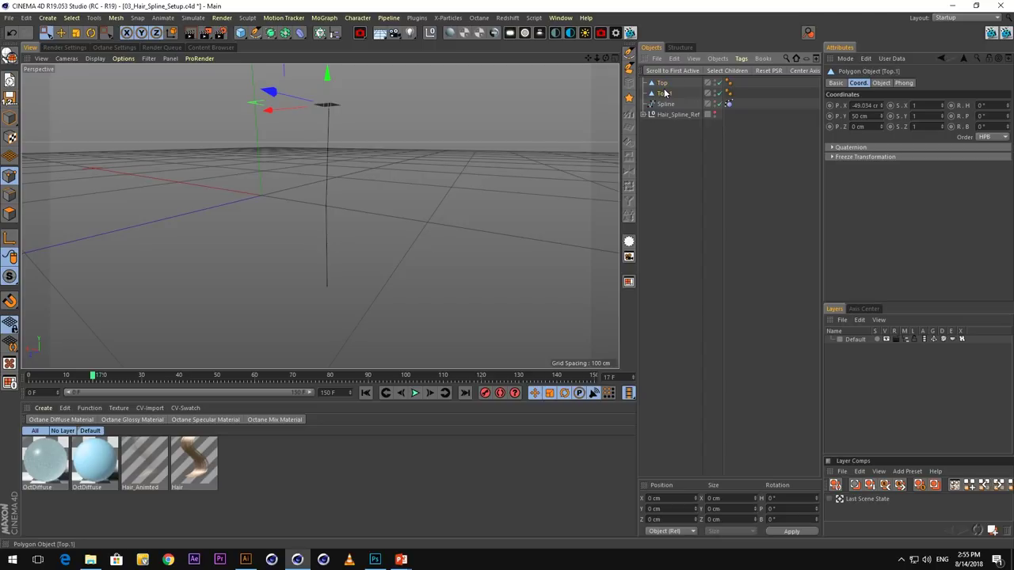
double_click(665, 94)
type("Btm")
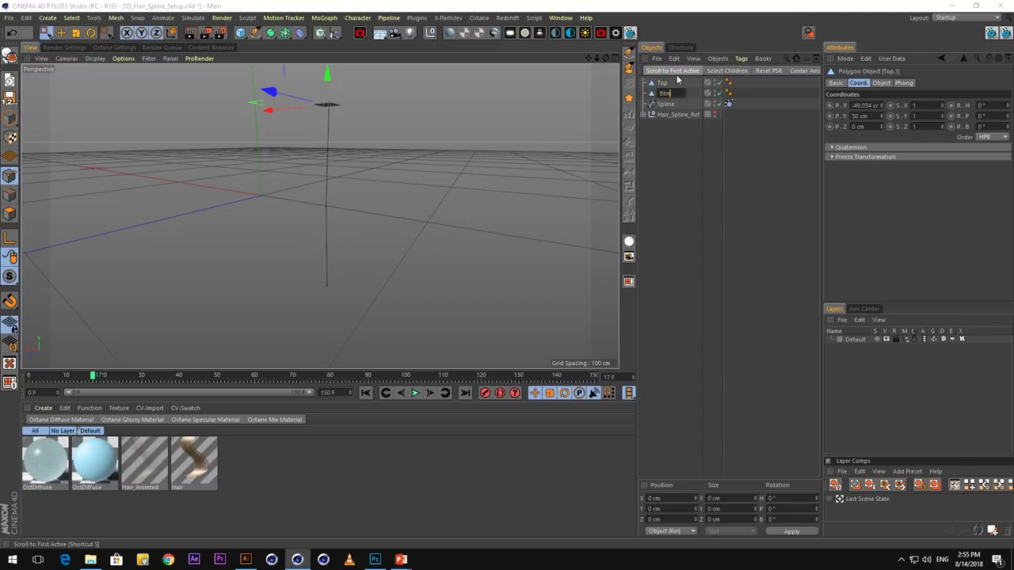
key("Return")
left_click_drag(869, 116, 813, 120)
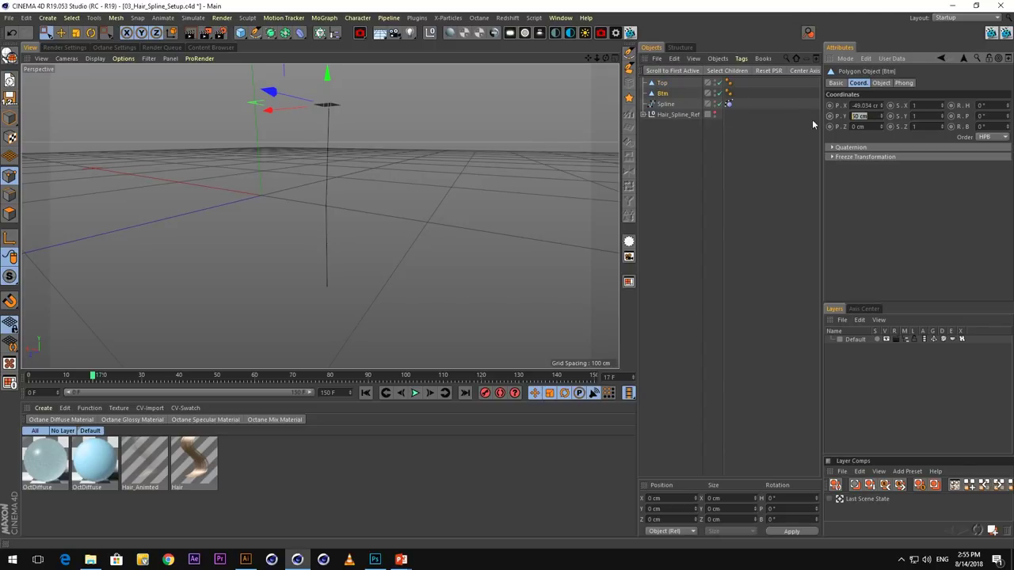
type("-50")
key("Return")
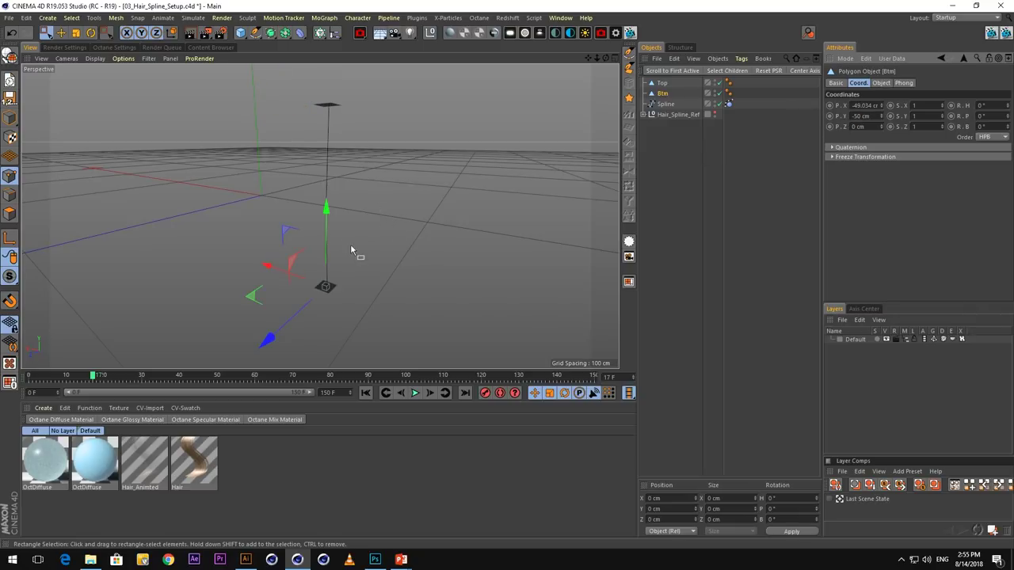
left_click_drag(351, 247, 326, 257, "alt")
middle_click_drag(326, 257, 343, 244, "alt")
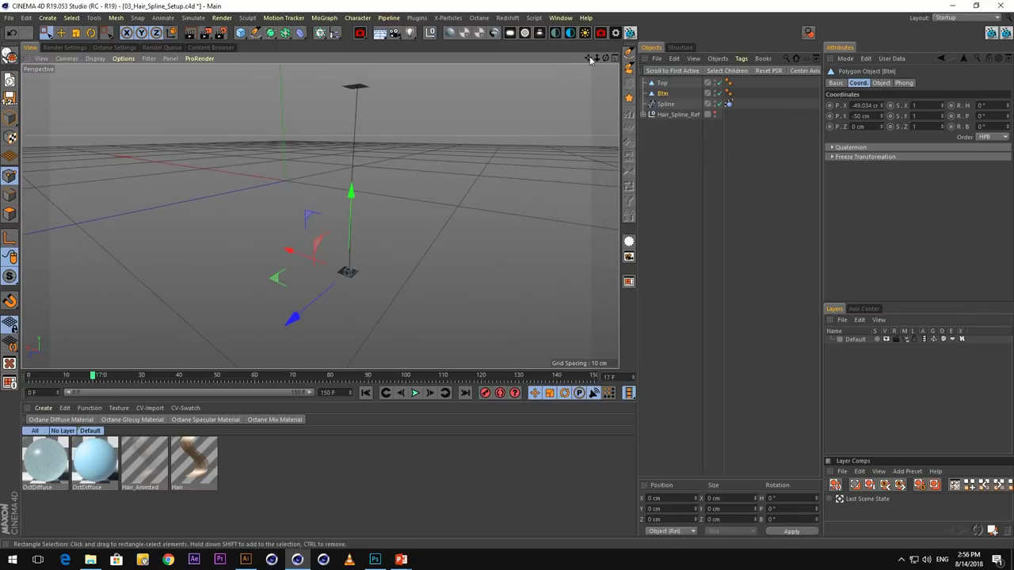
Add a hair Constraint tag to the spline and duplicate the tag
left_click(665, 104)
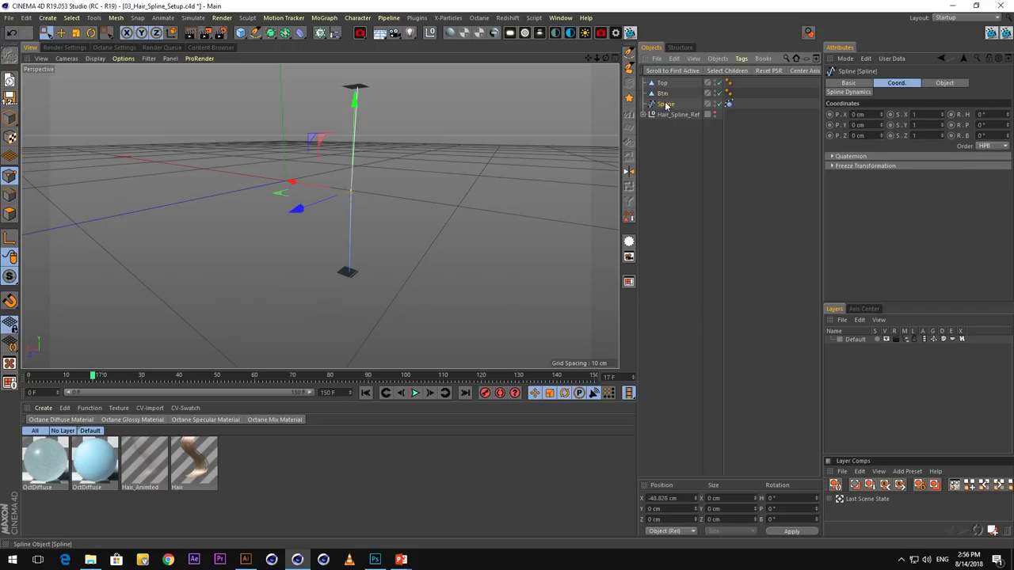
right_click(665, 104)
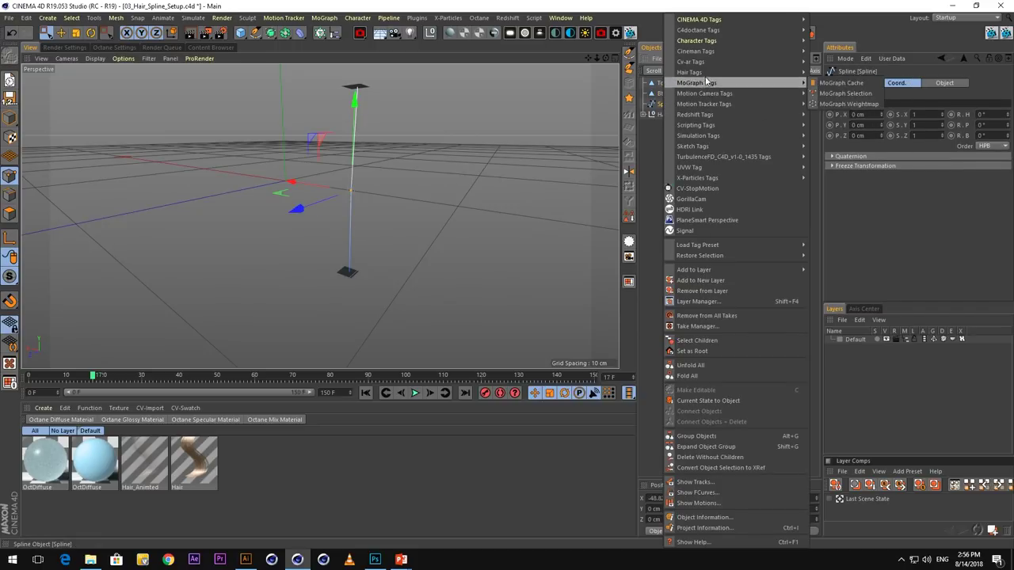
mouse_move(707, 75)
left_click(834, 73)
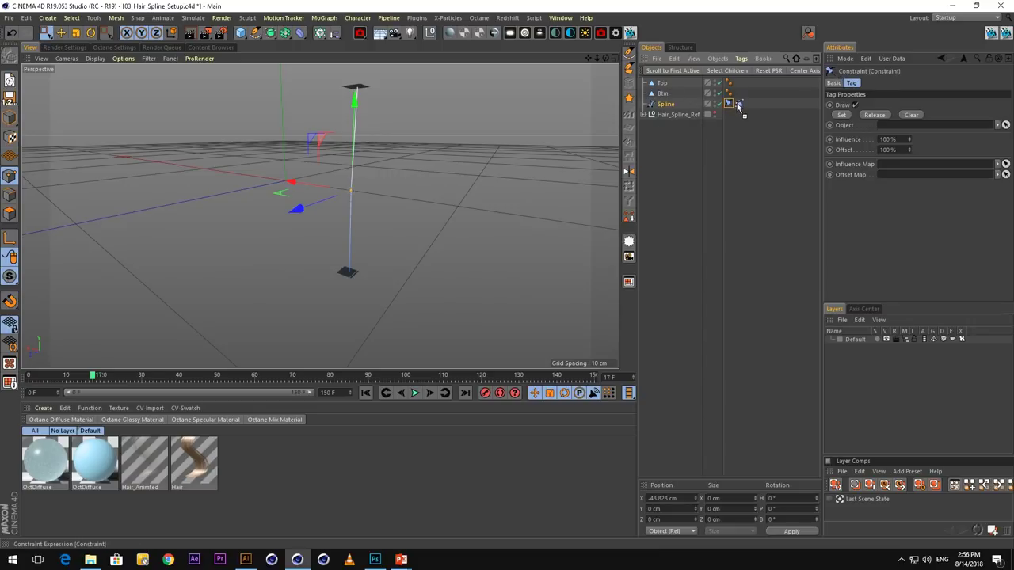
left_click_drag(738, 105, 739, 106, "ctrl")
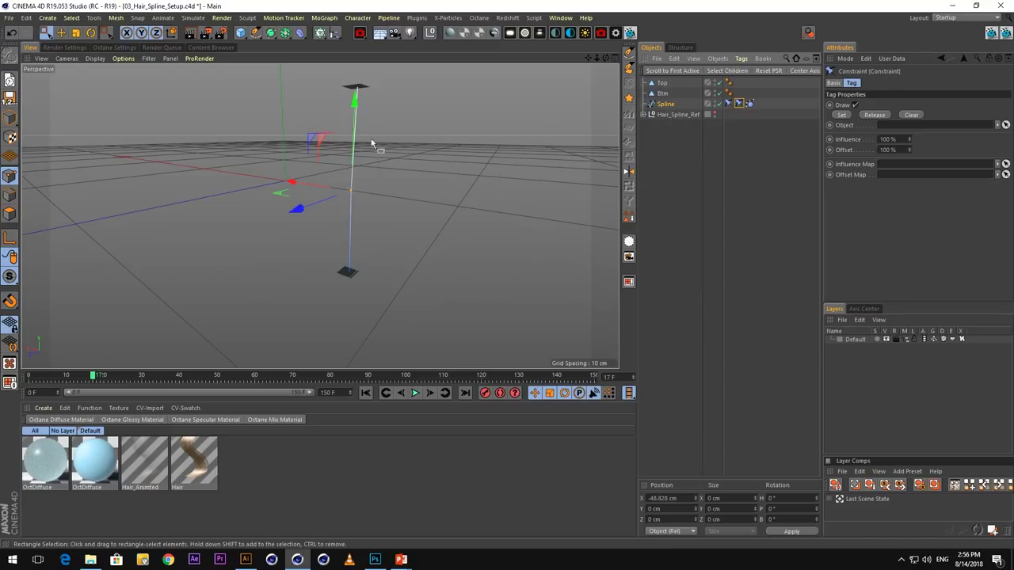
Select the spline's upper end point and bind it to the Top polygon with the first Constraint tag
left_click(663, 104)
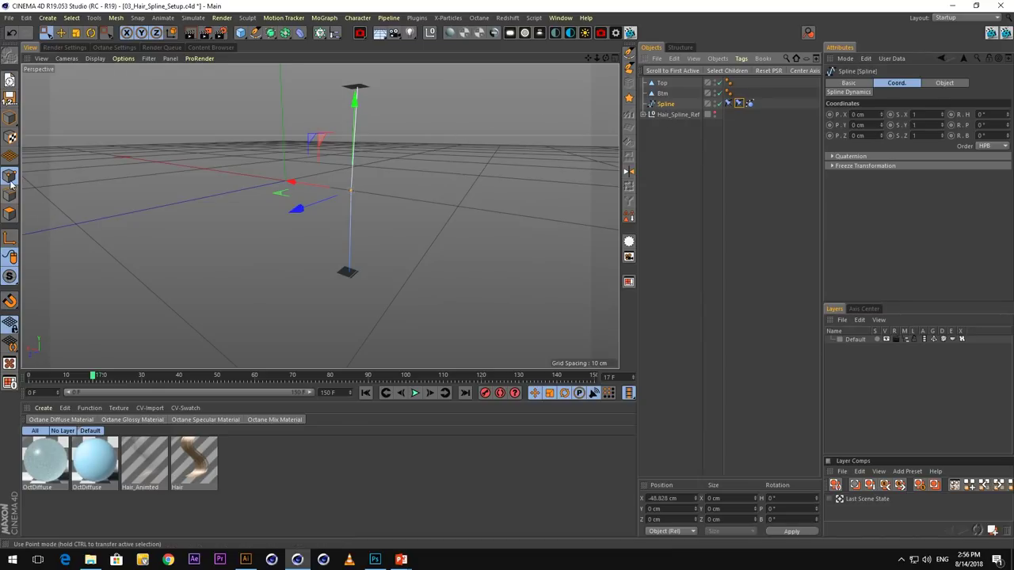
left_click_drag(295, 113, 380, 79)
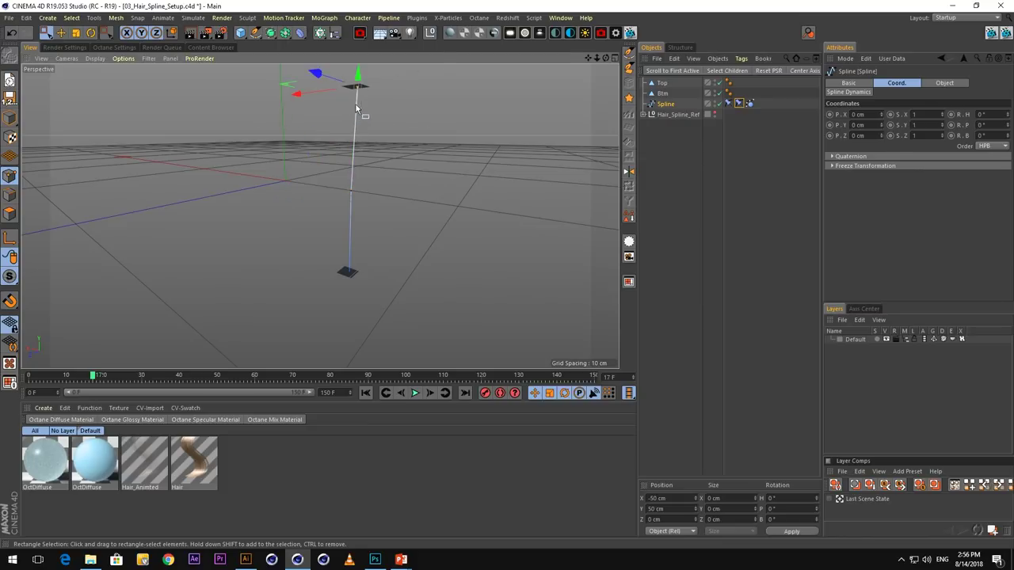
middle_click_drag(355, 106, 353, 157, "alt")
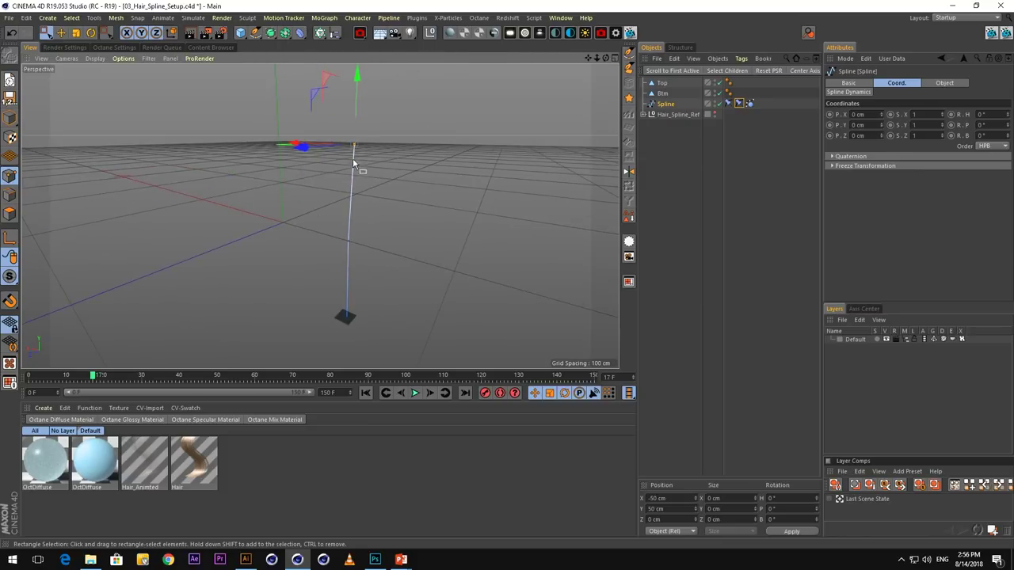
left_click(726, 105)
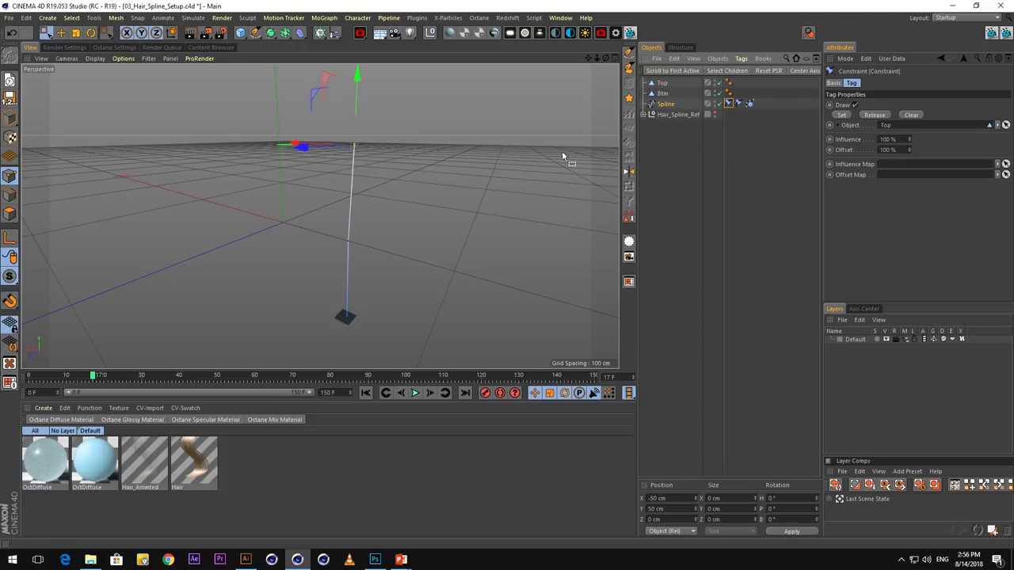
right_click_drag(354, 144, 374, 131, "alt")
left_click_drag(374, 131, 369, 181, "alt")
left_click(842, 115)
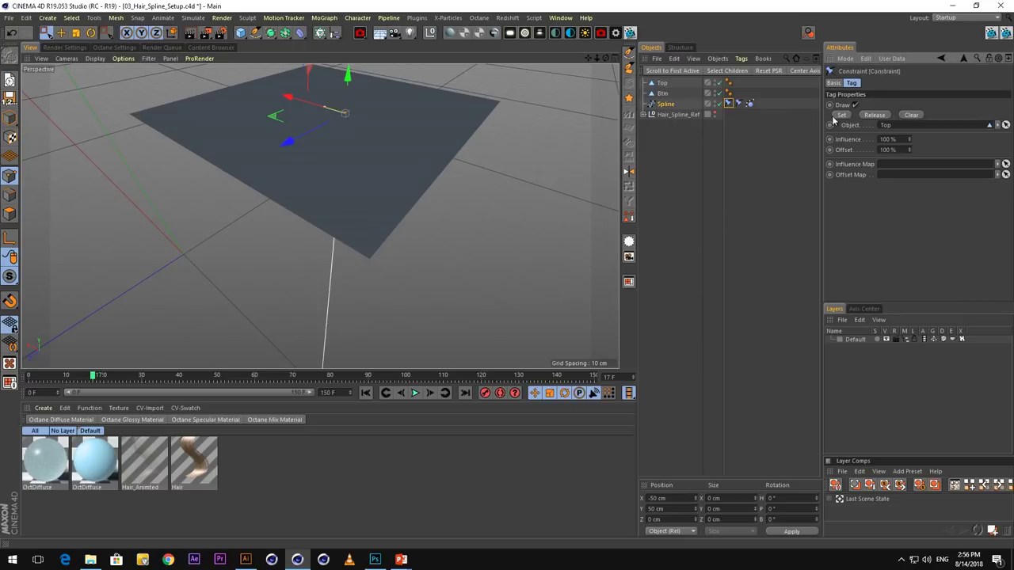
left_click(346, 116)
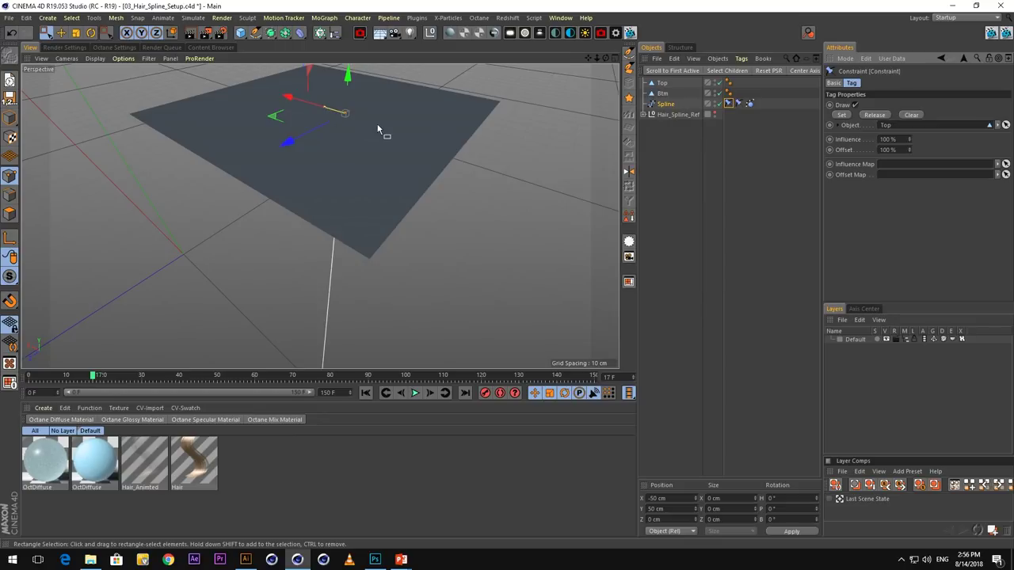
scroll(368, 134, "down", 4)
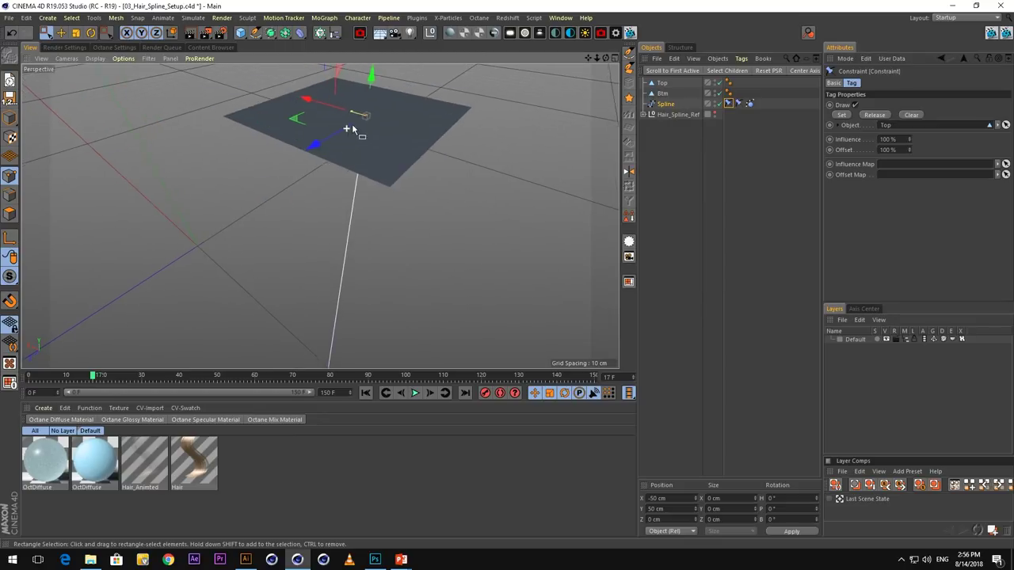
scroll(352, 126, "up", 1)
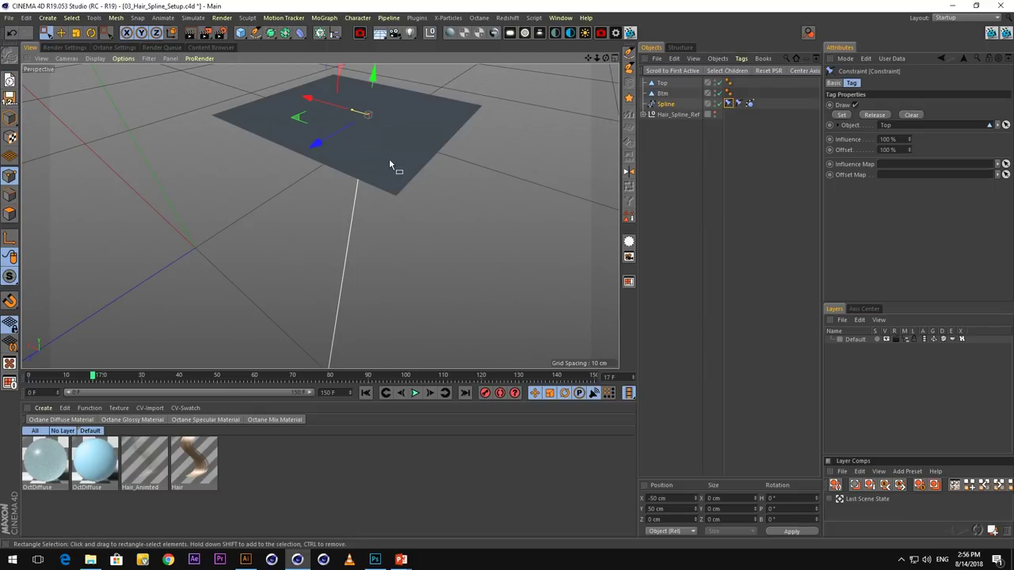
Test the constraint by moving the Top polygon along X to about -36 cm, undo the move and replay the animation
left_click(666, 86)
left_click_drag(294, 91, 171, 62)
left_click_drag(343, 374, 278, 364)
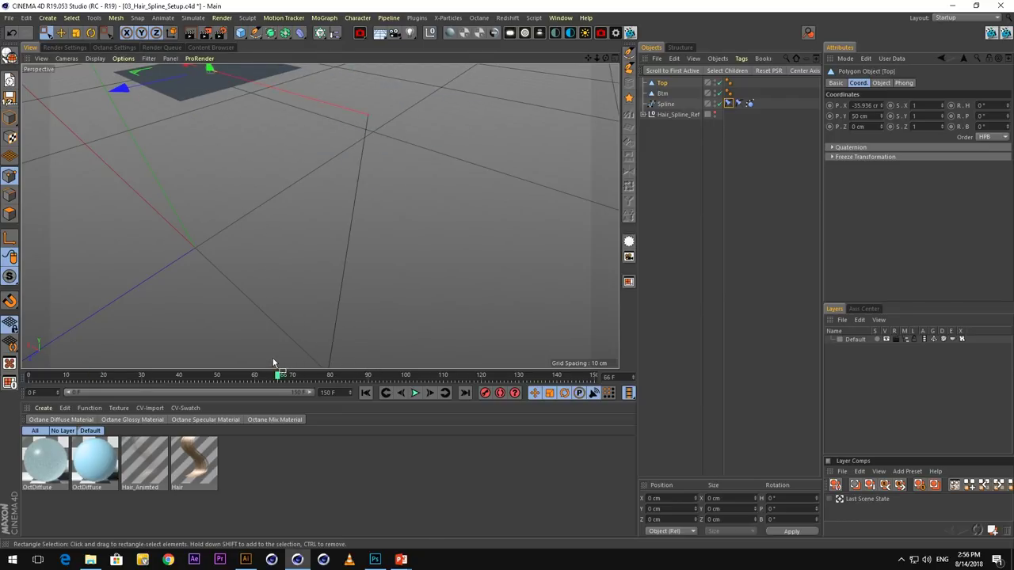
key("ctrl+z")
left_click(414, 392)
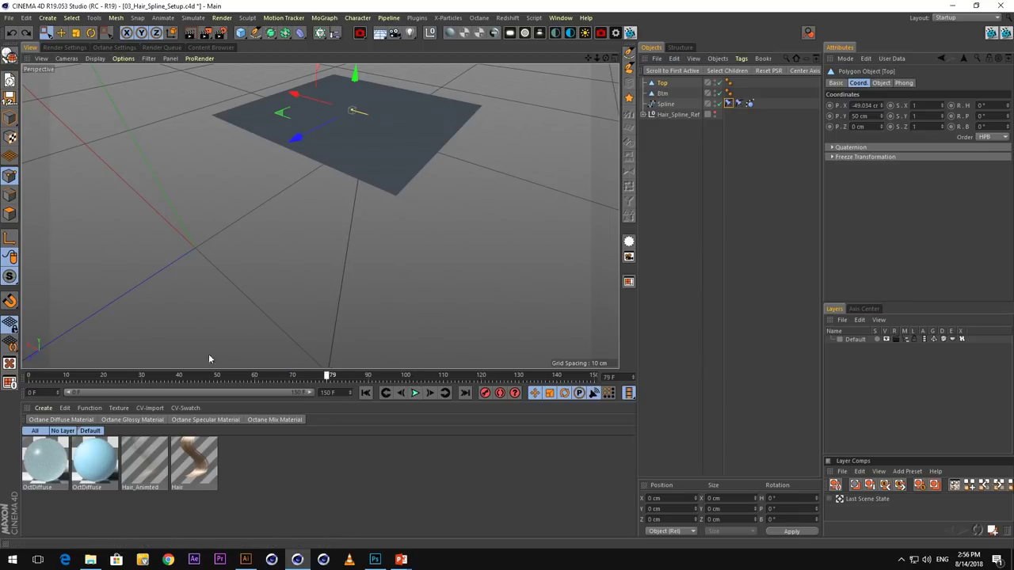
left_click(29, 374)
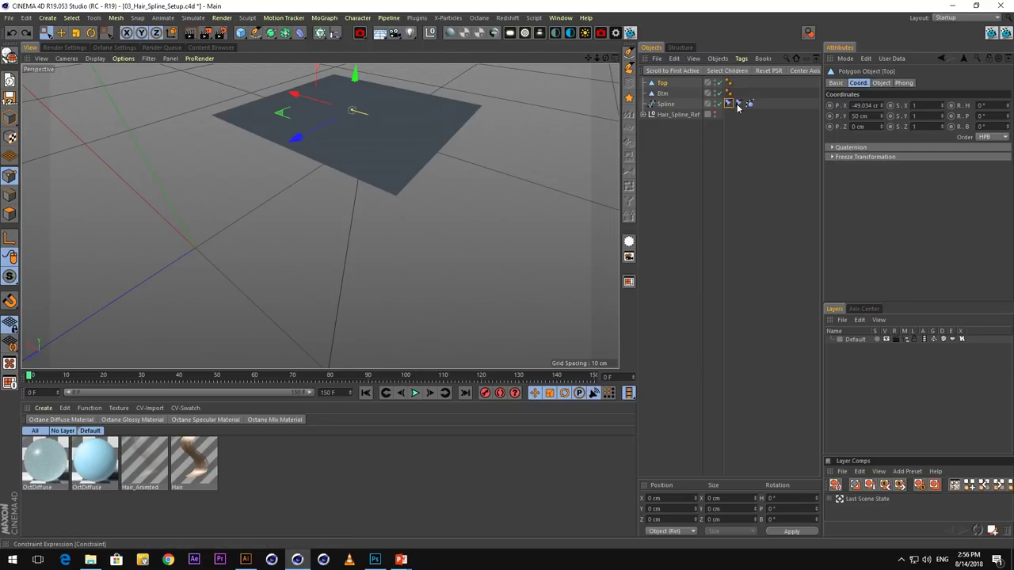
Bind the spline's lower end point to the Btm polygon with the second Constraint tag, and play the animation to test it
scroll(367, 228, "down", 6)
left_click_drag(320, 215, 351, 104, "alt")
scroll(332, 323, "down", 1)
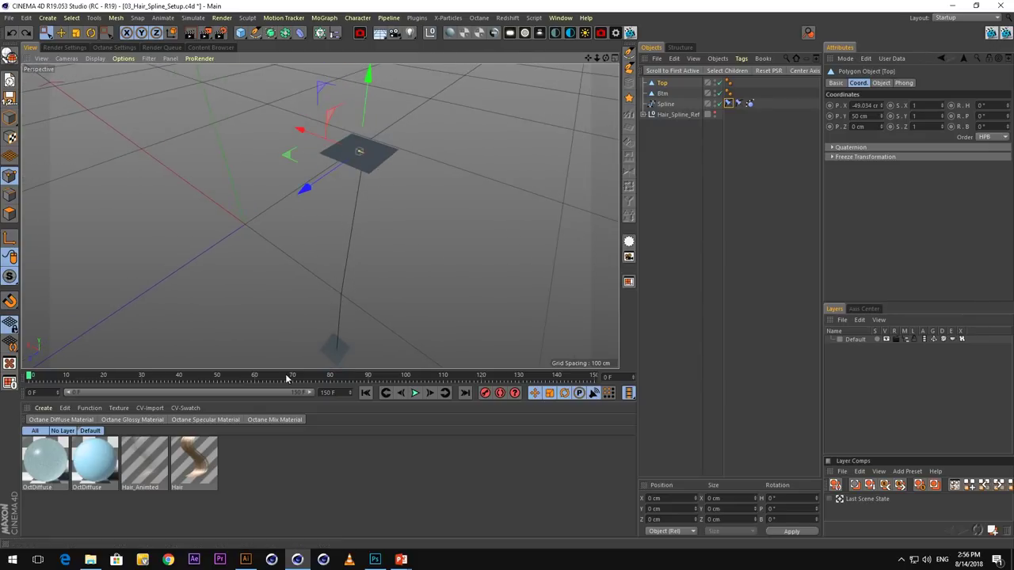
left_click(667, 104)
left_click_drag(279, 330, 335, 360)
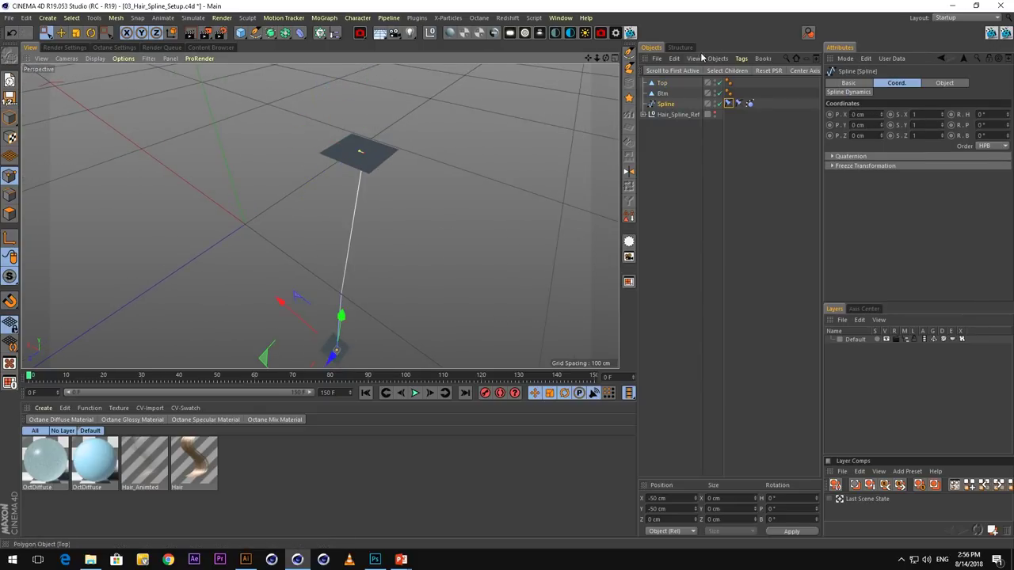
left_click(739, 104)
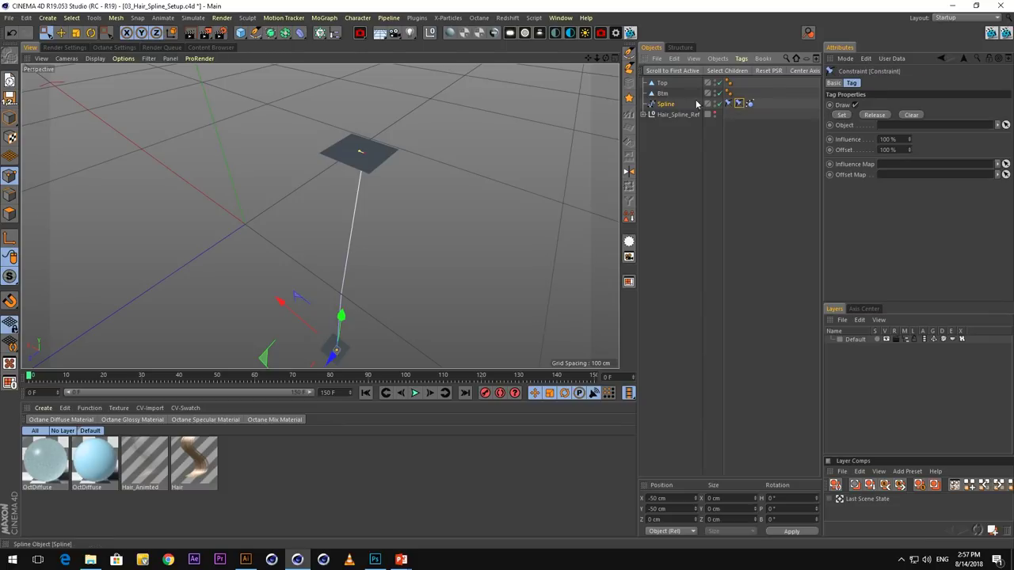
left_click_drag(887, 130, 887, 127)
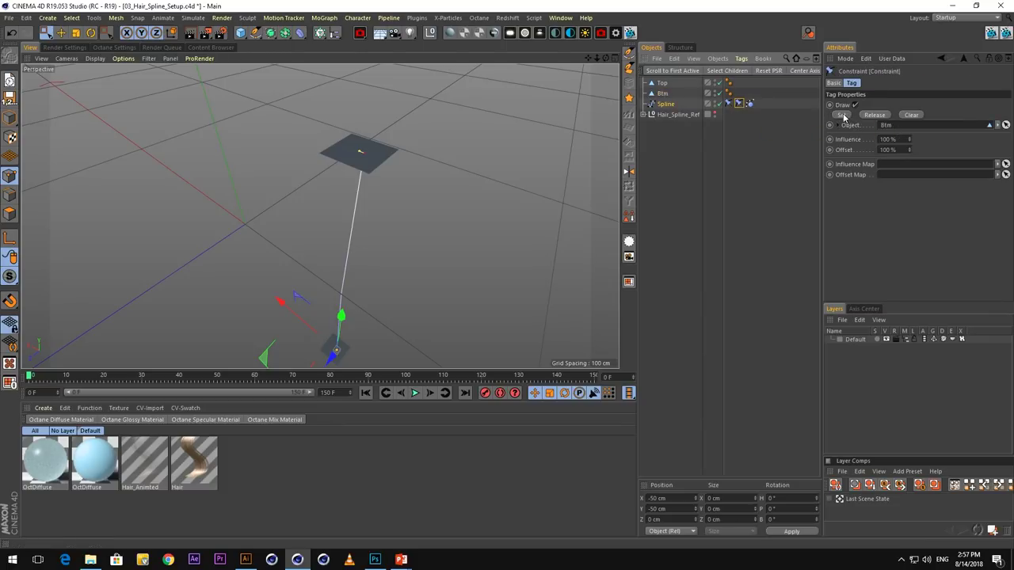
left_click(844, 117)
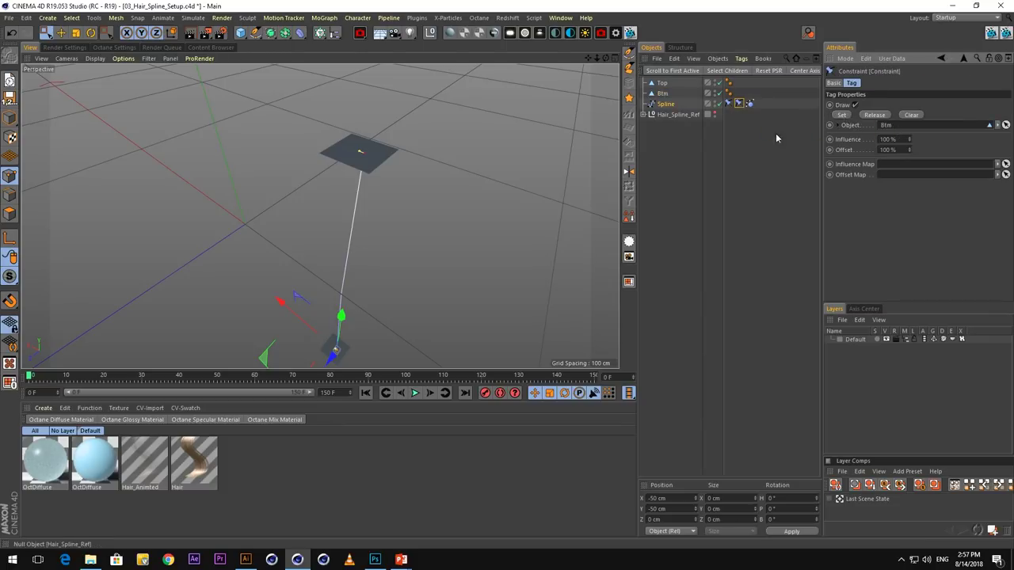
left_click(415, 392)
left_click(365, 393)
Keyframe the X, Y and Z positions of the Top and Btm polygons together at frames 0 and 90
left_click_drag(261, 295, 464, 181, "alt")
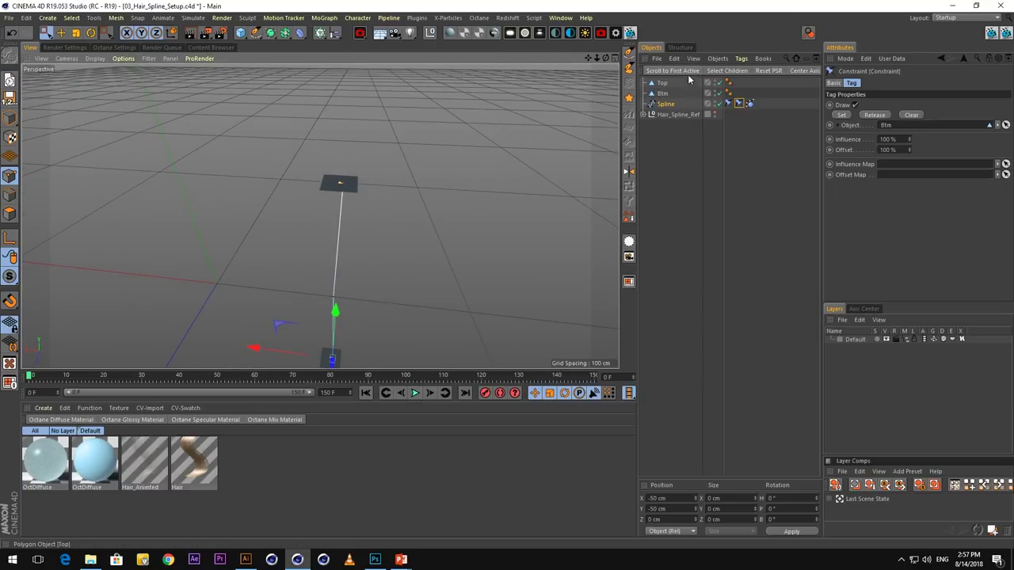
left_click(662, 83)
left_click(662, 94, "ctrl")
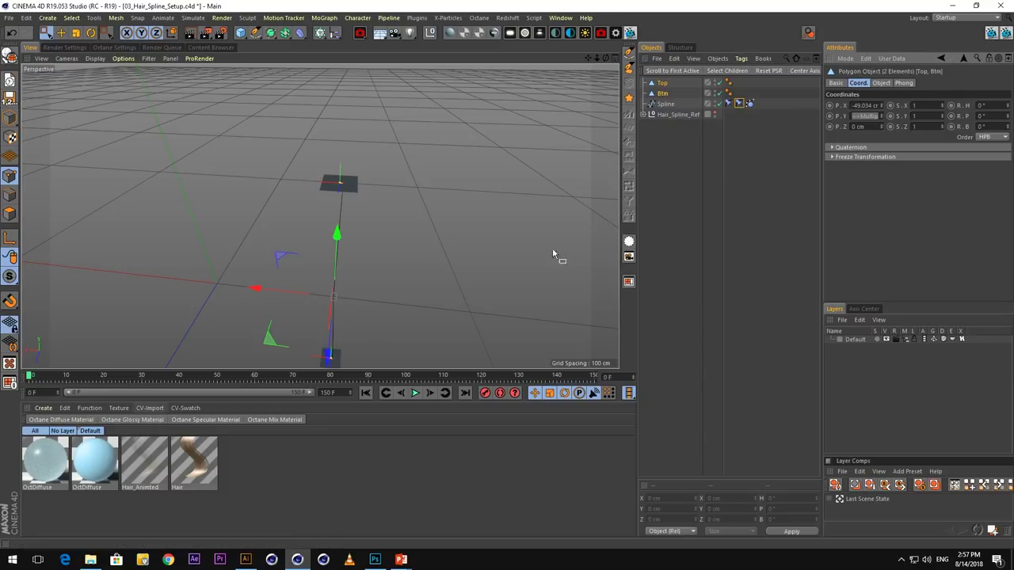
left_click(366, 377)
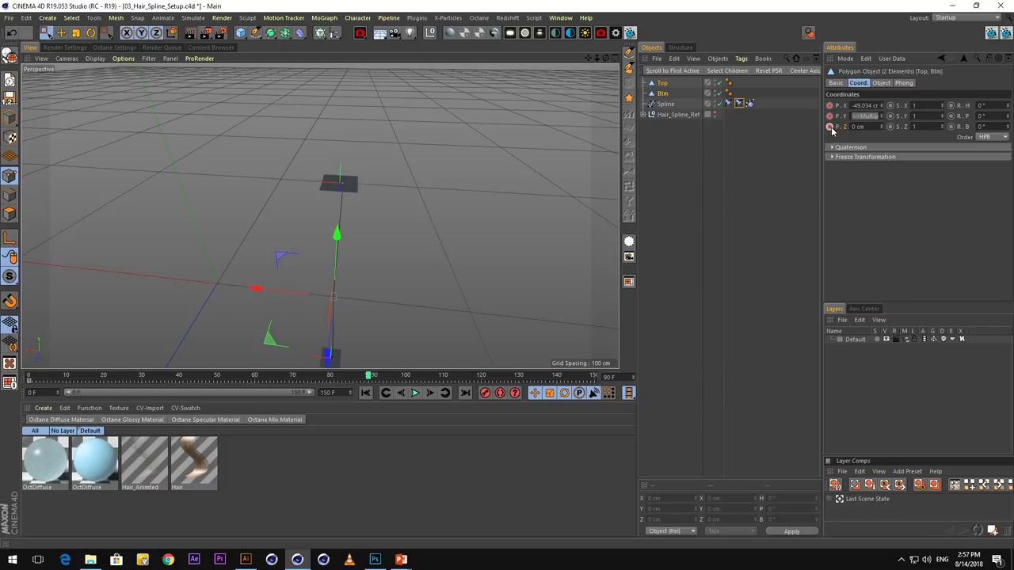
Lower the Top polygon to about 31 cm in Y at frame 45 and keyframe its Y position
left_click(198, 377)
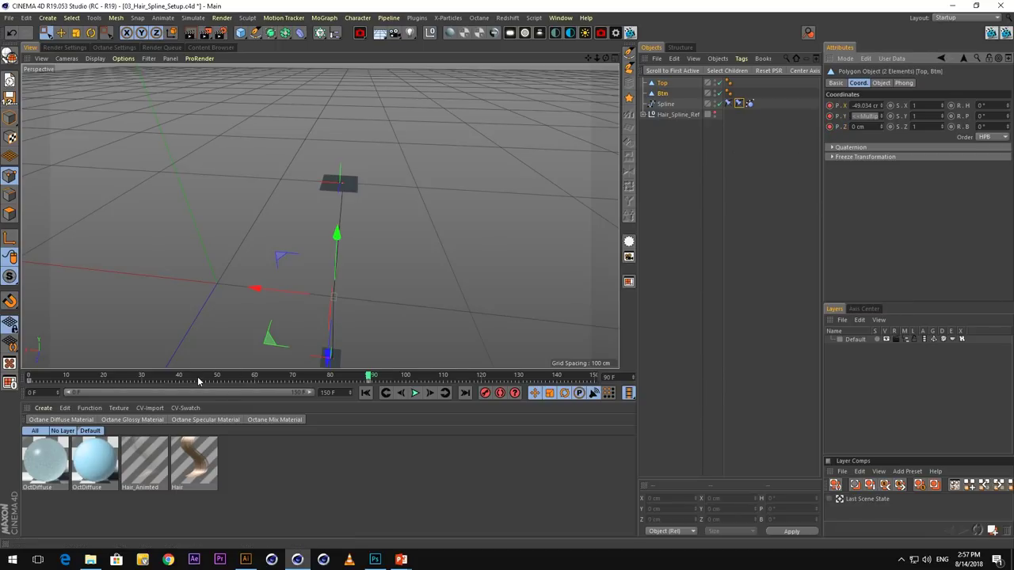
left_click(704, 309)
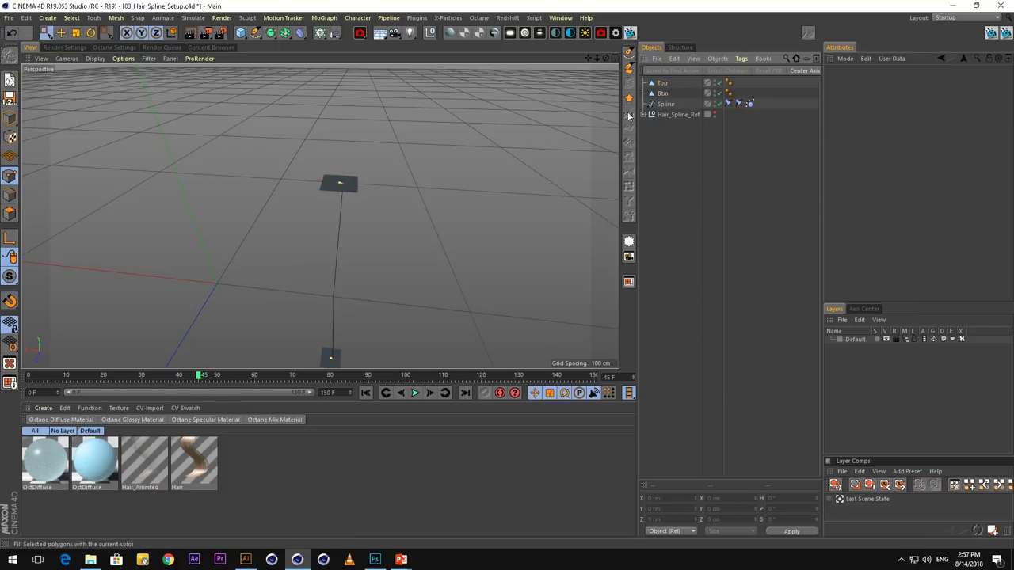
left_click(662, 82)
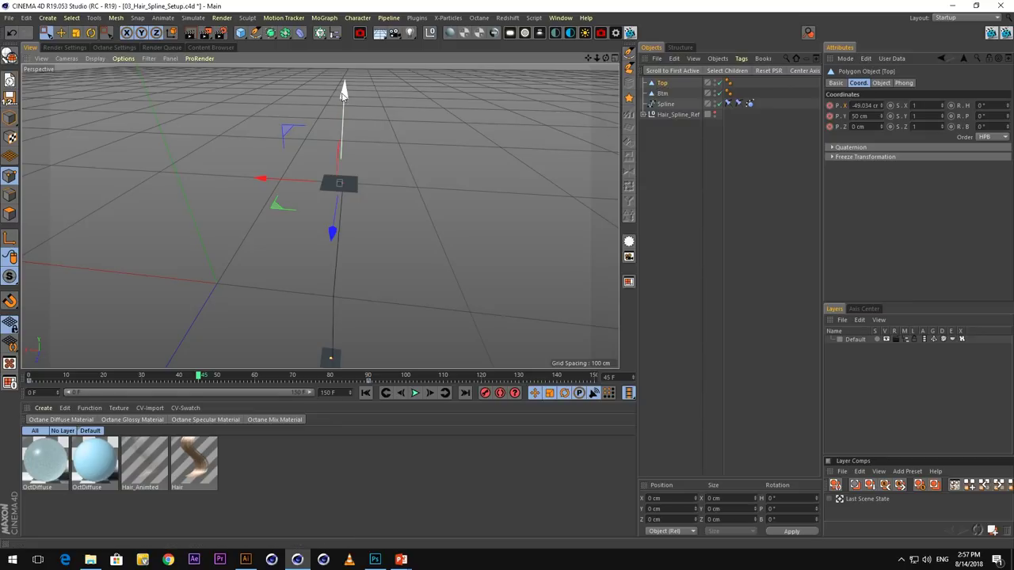
left_click_drag(343, 94, 340, 158)
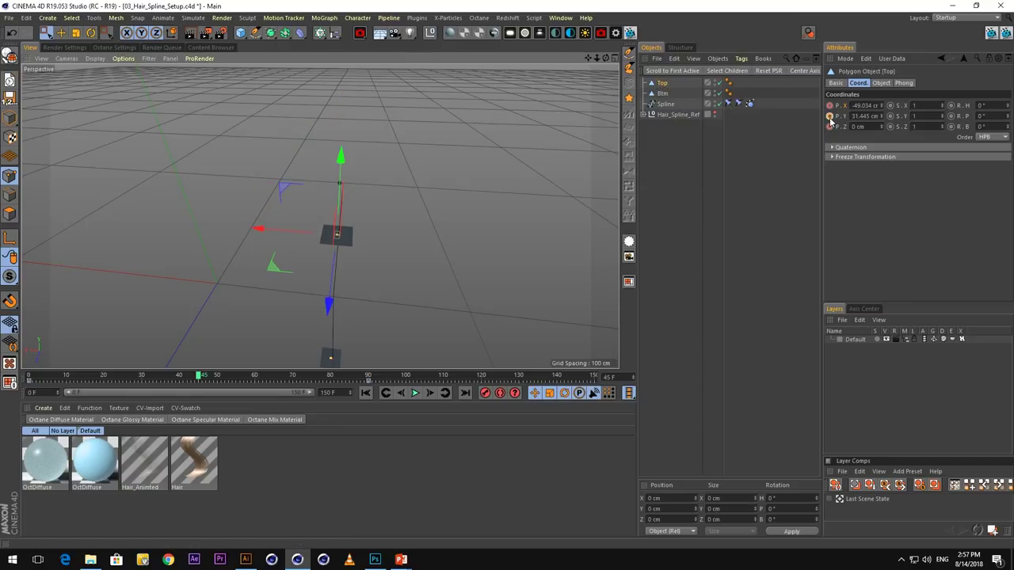
Raise the Btm polygon to about -11 cm in Y at frame 45 and keyframe its Y position
left_click(664, 95)
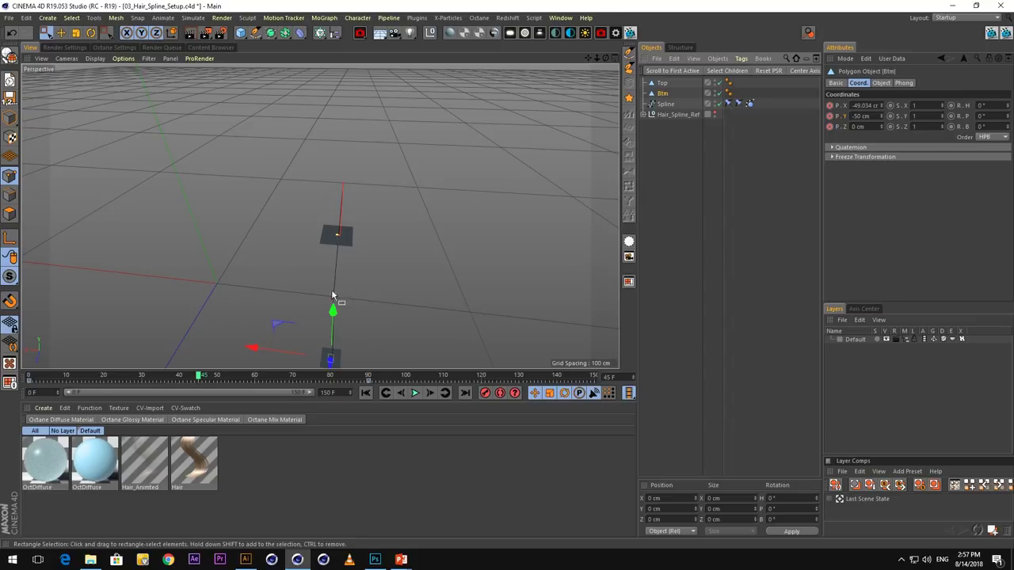
left_click_drag(334, 305, 329, 255)
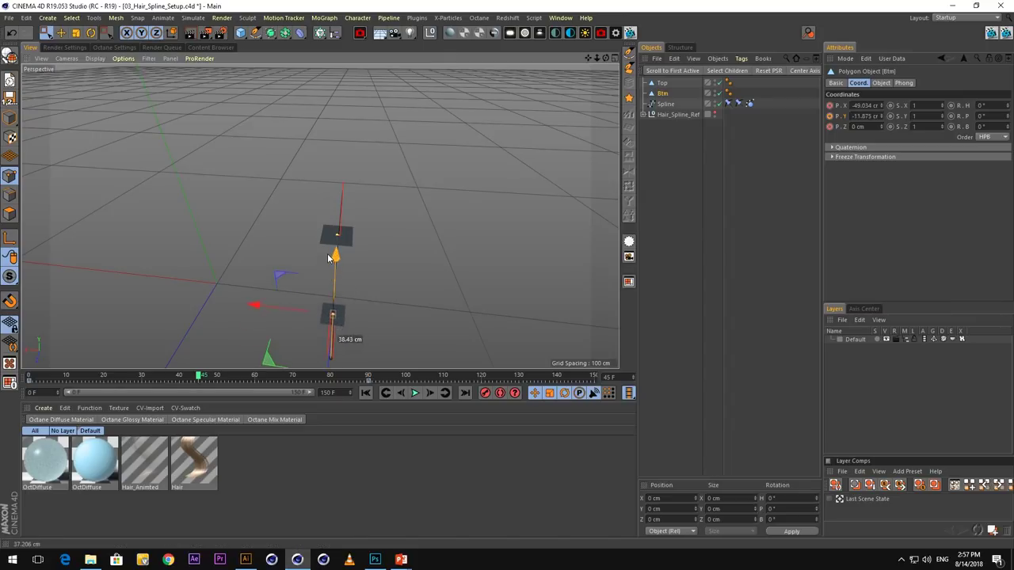
left_click(829, 117)
middle_click_drag(333, 315, 360, 273, "alt")
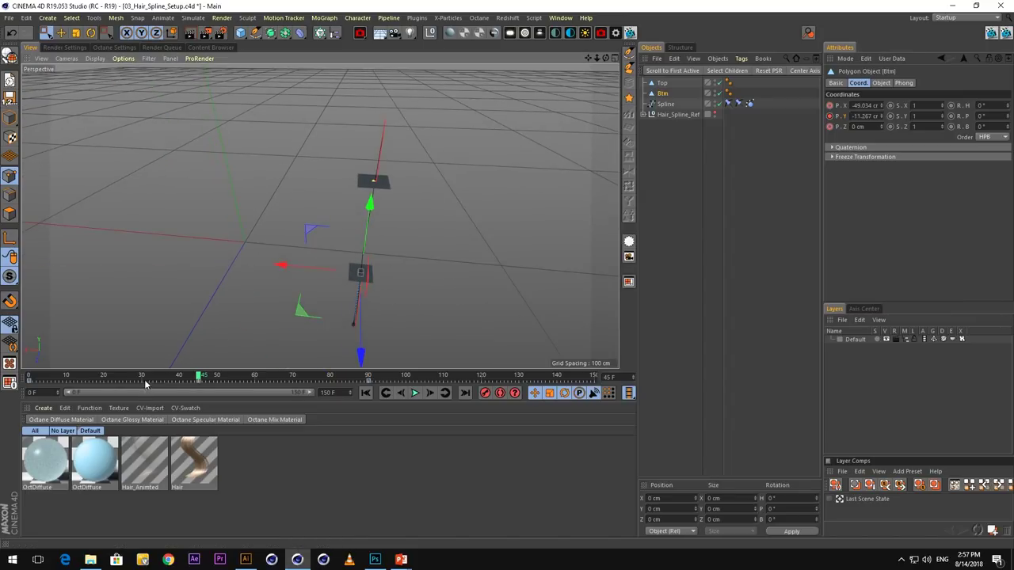
Play the animation from frame 0 twice to check how the spline follows the keyframed polygons, and return to the start
left_click_drag(145, 384, 29, 377)
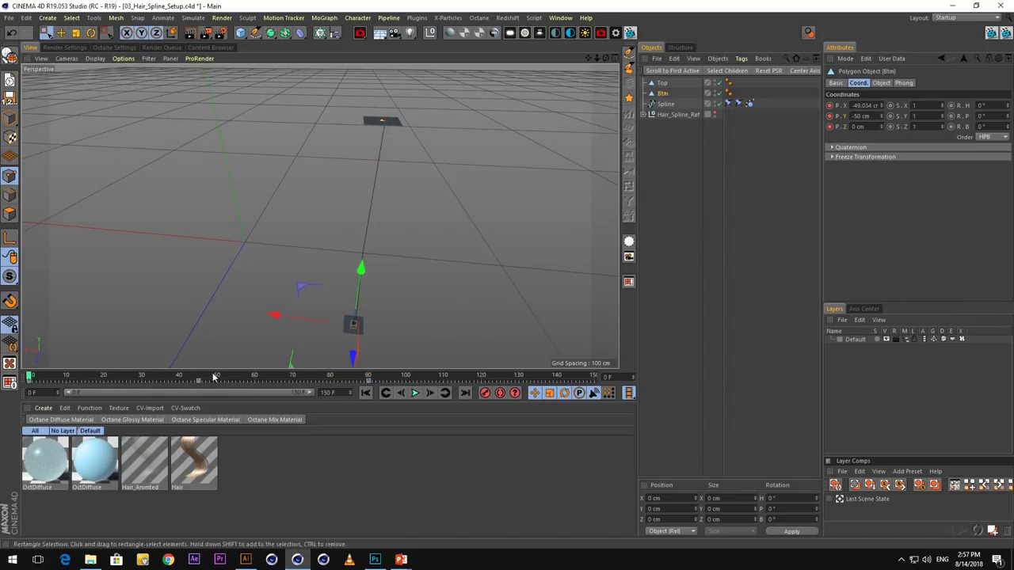
left_click(415, 393)
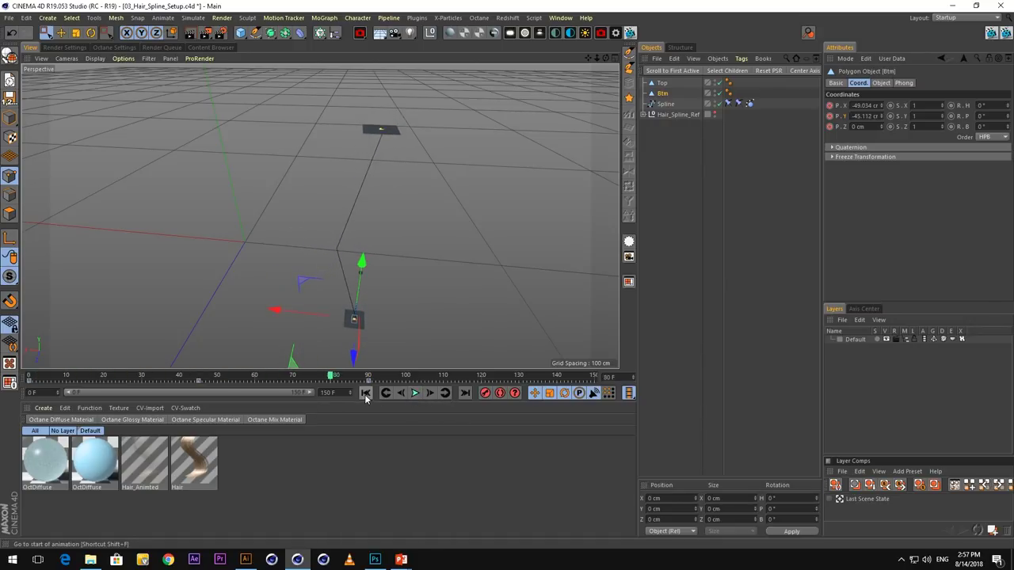
left_click(365, 393)
left_click(415, 396)
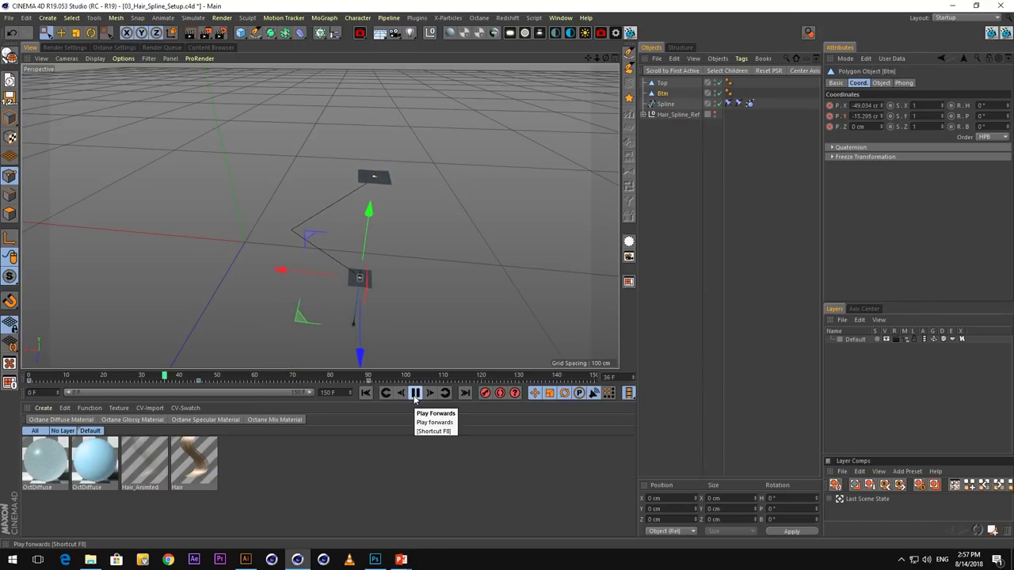
left_click(415, 396)
left_click(365, 392)
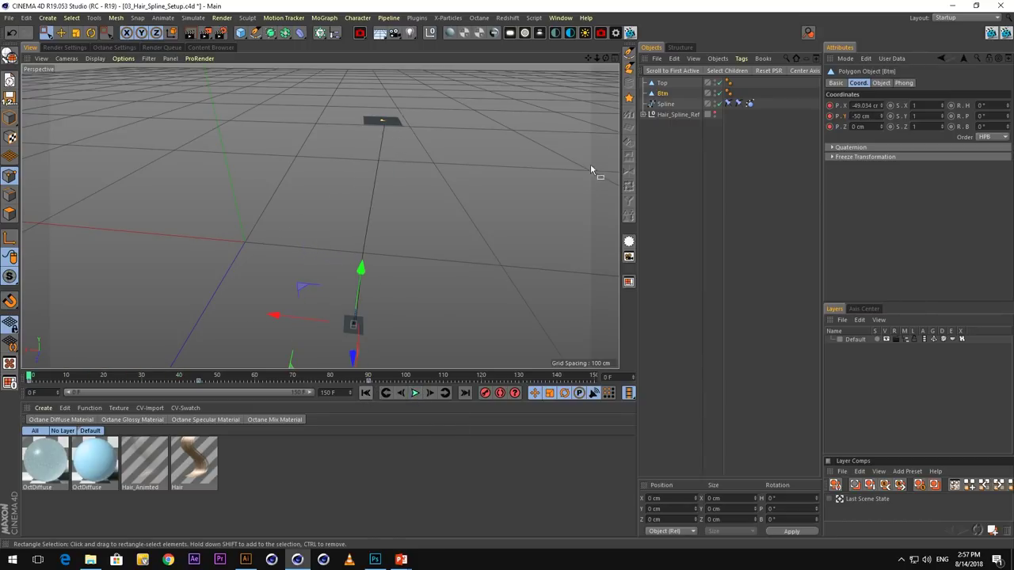
Change the Spline object's type to B-Spline, play the animation to test the smoother bend, and return to frame 0
left_click(665, 104)
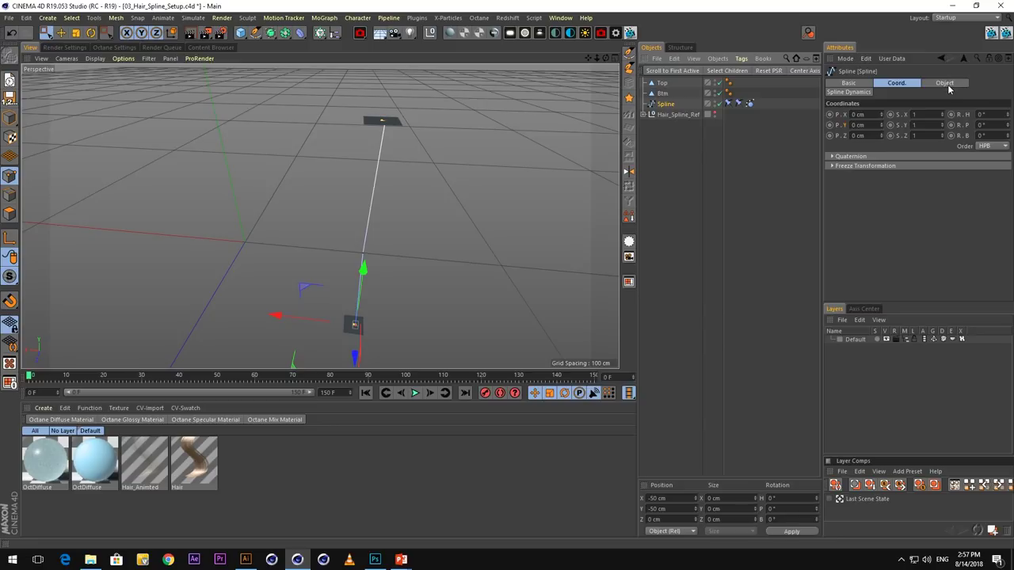
left_click(946, 83)
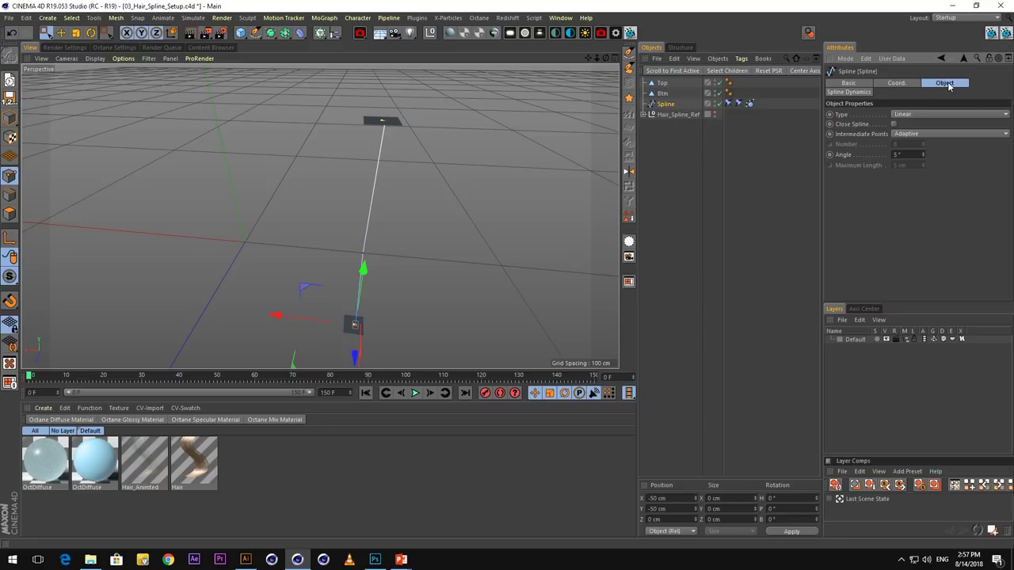
left_click(902, 117)
left_click(902, 158)
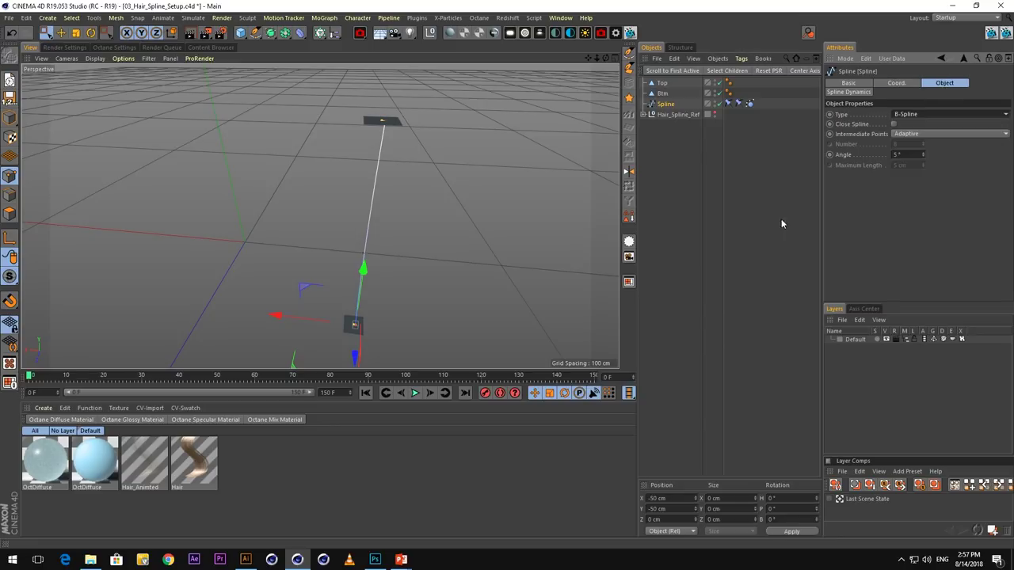
left_click(415, 392)
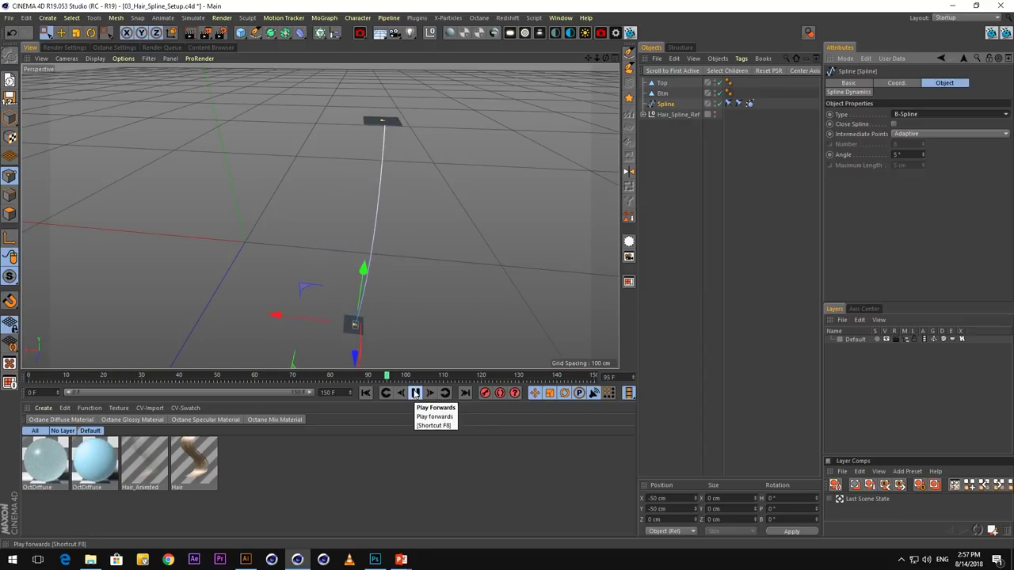
left_click(415, 393)
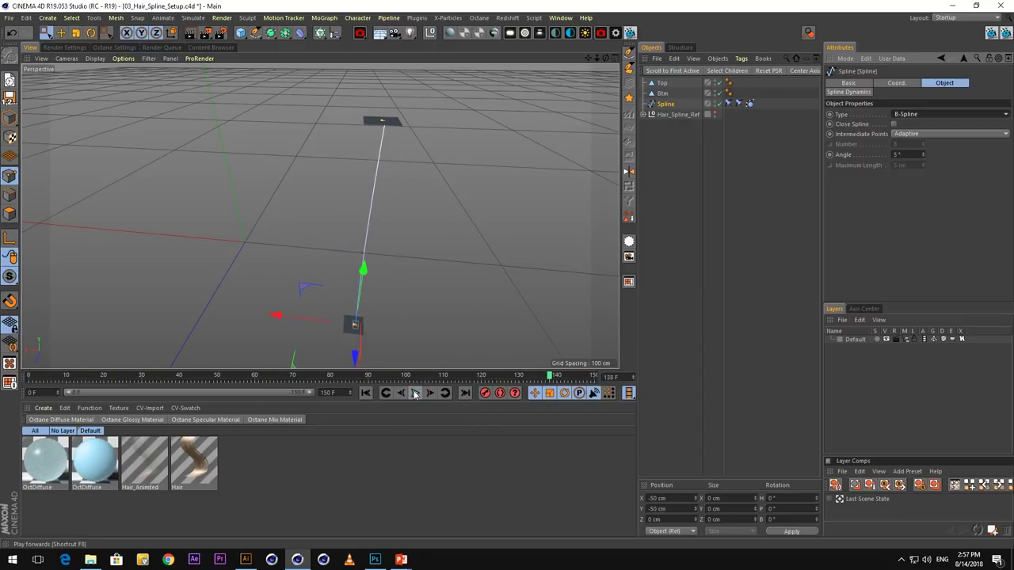
left_click(366, 393)
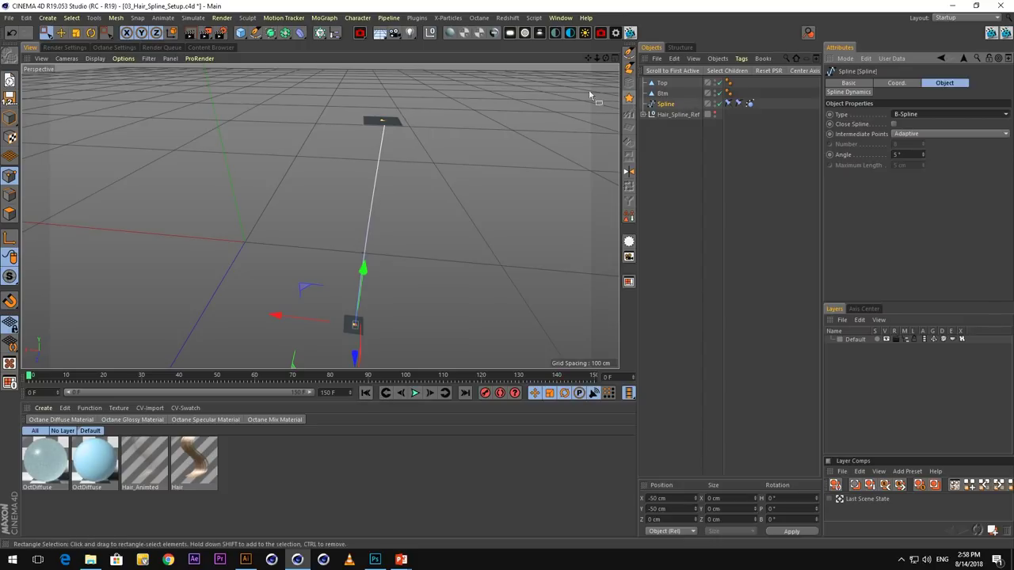
Add a Hair object to the spline and move the Spline out of the Hair object's hierarchy
left_click(194, 18)
mouse_move(213, 93)
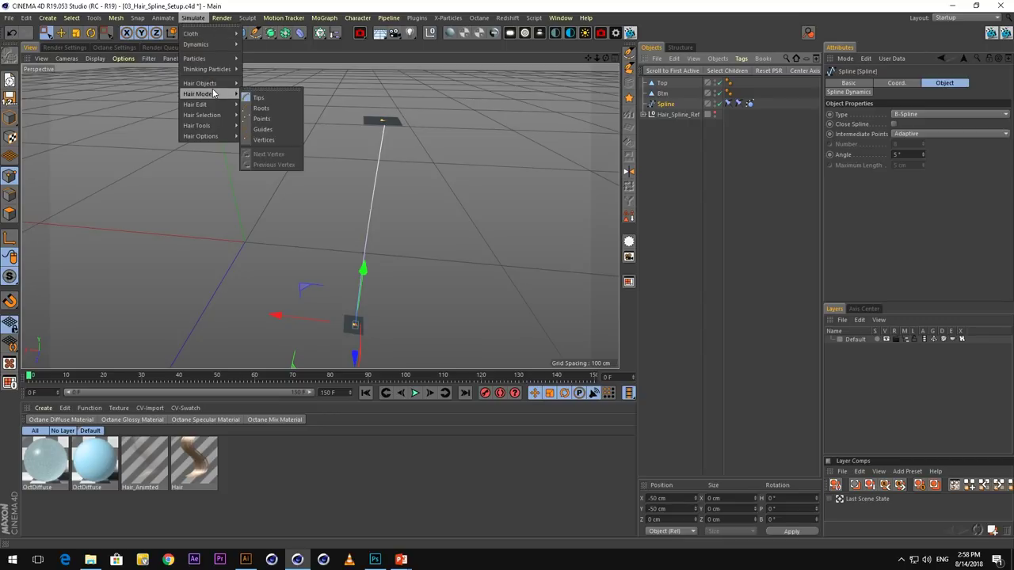
left_click(265, 85)
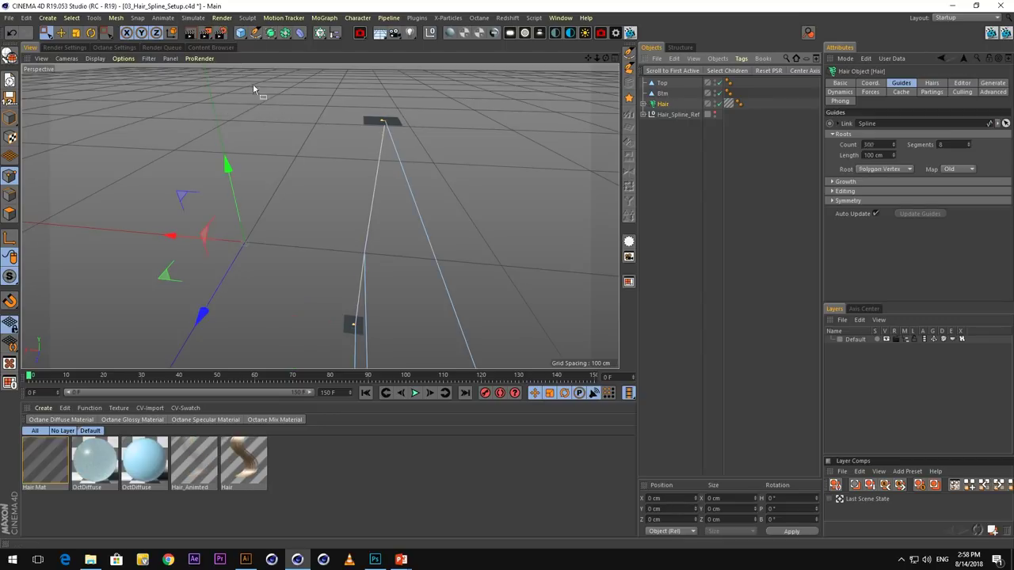
left_click(643, 105)
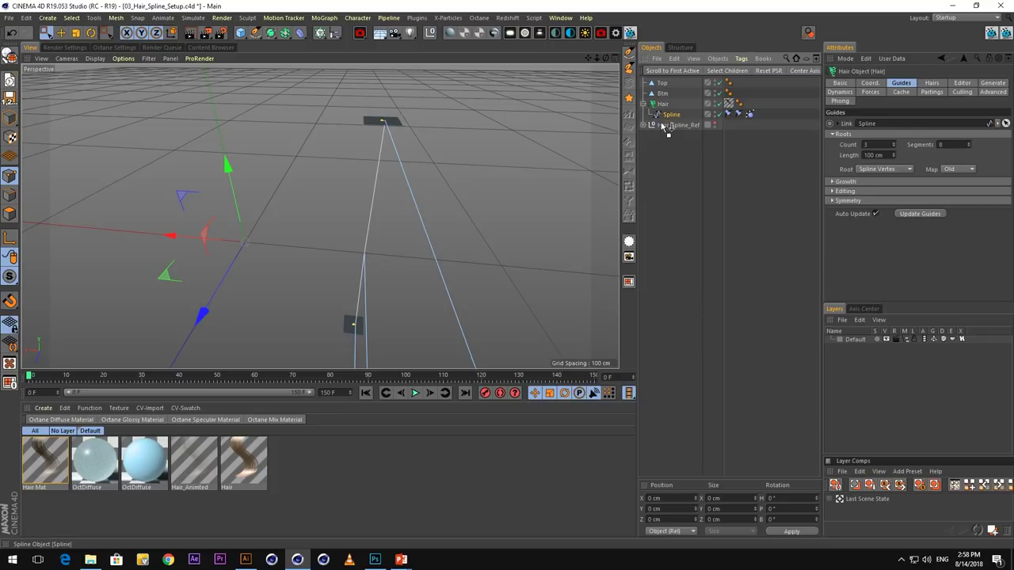
left_click_drag(662, 121, 658, 118)
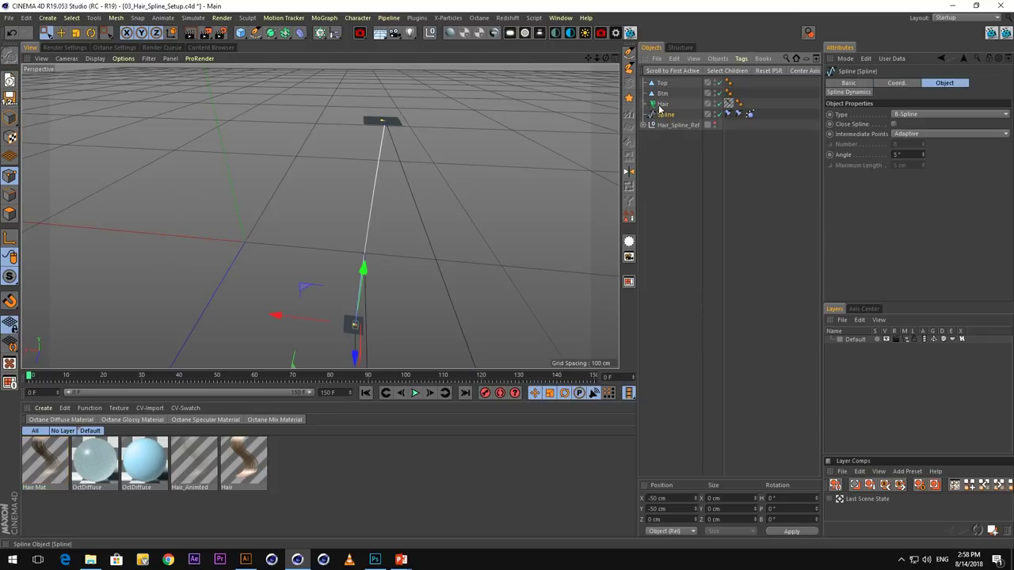
Select the Hair object, examine its guides from the side, and play the animation to see how they move
left_click(662, 104)
left_click_drag(331, 187, 405, 186, "alt")
scroll(408, 185, "down", 5)
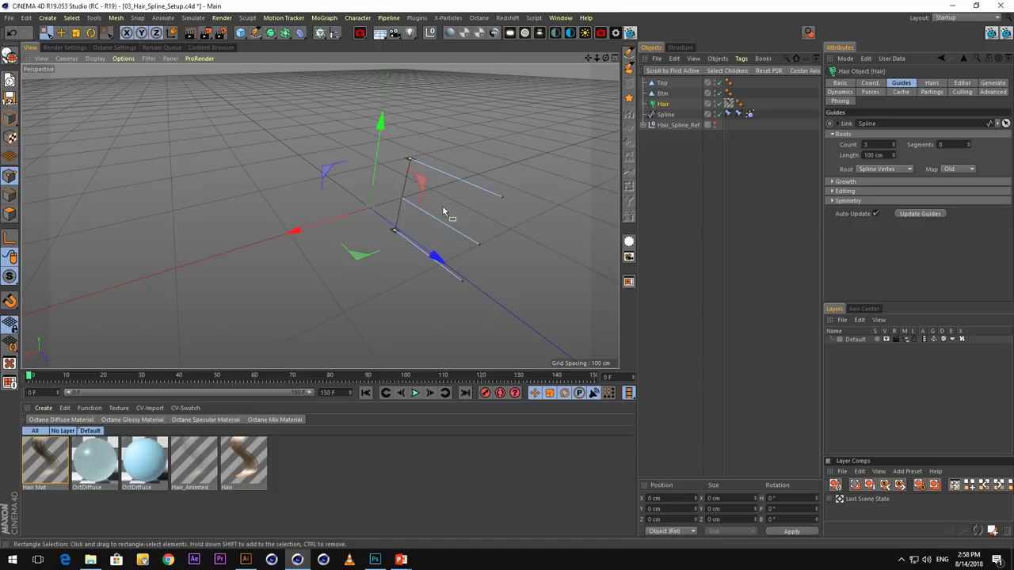
middle_click_drag(442, 207, 385, 187, "alt")
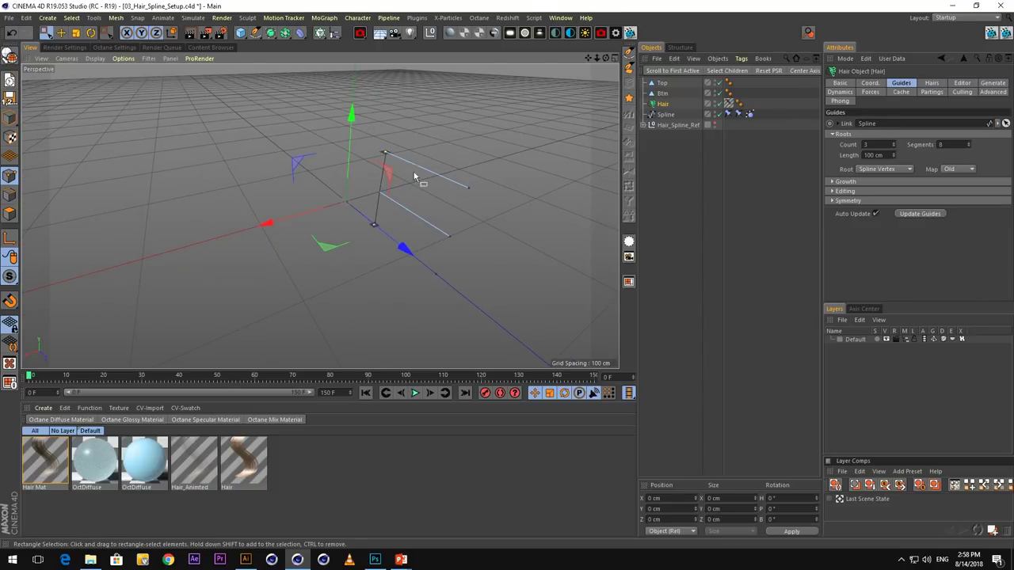
left_click_drag(416, 176, 403, 211, "alt")
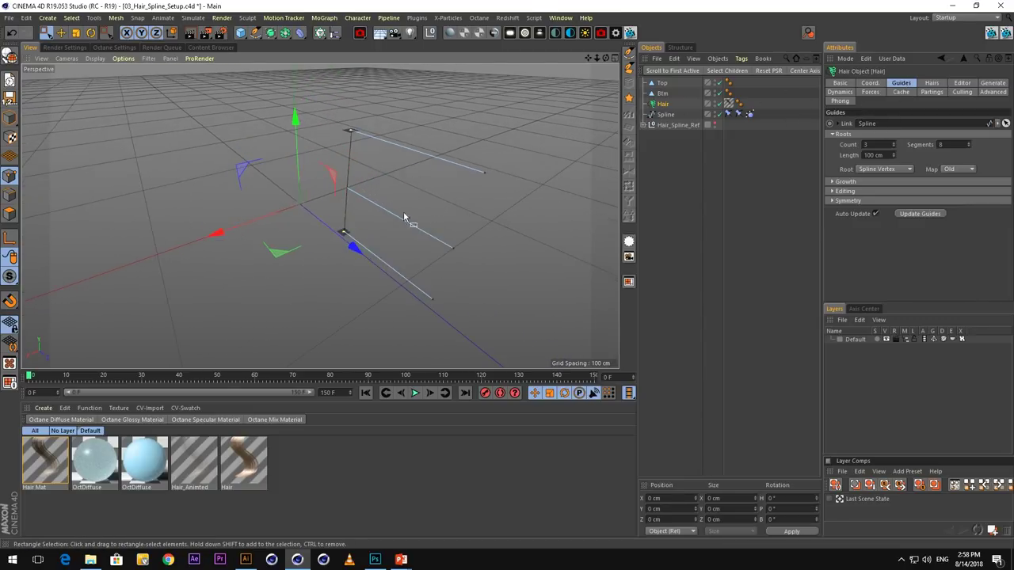
left_click(415, 393)
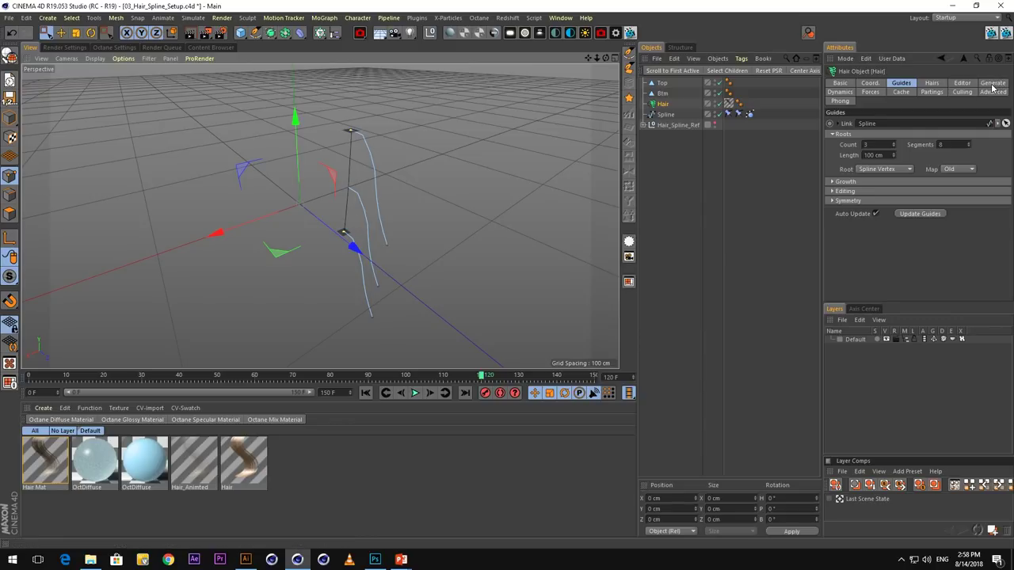
Disable dynamics on the Hair object and replay the animation from frame 0 to check the guides
left_click(838, 92)
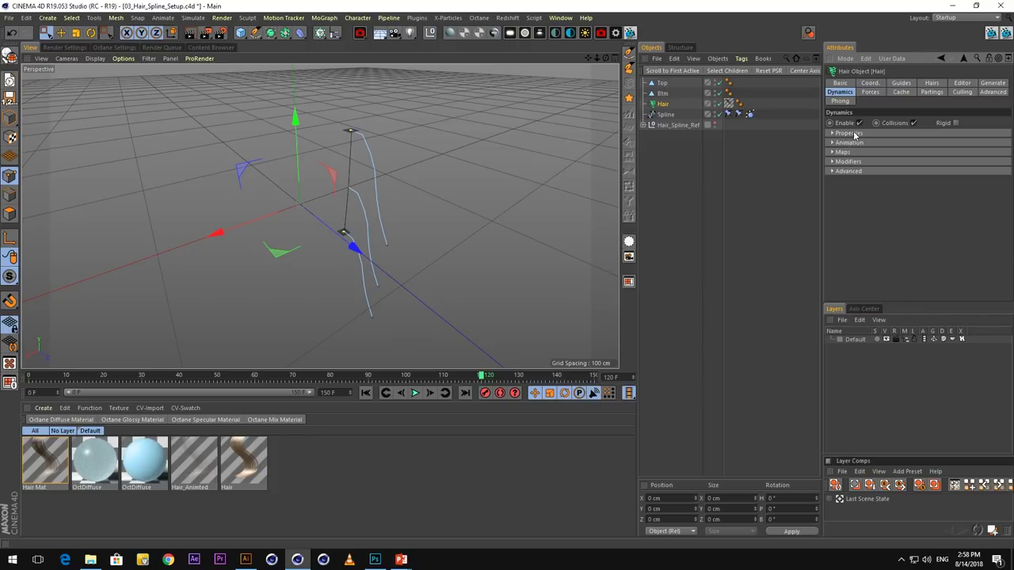
left_click(858, 123)
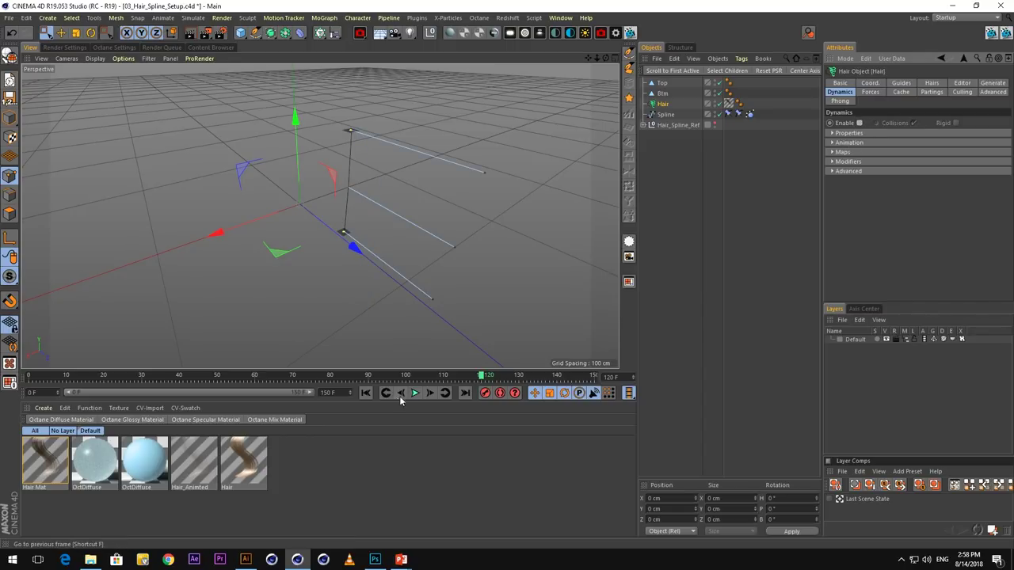
left_click(367, 394)
left_click(415, 393)
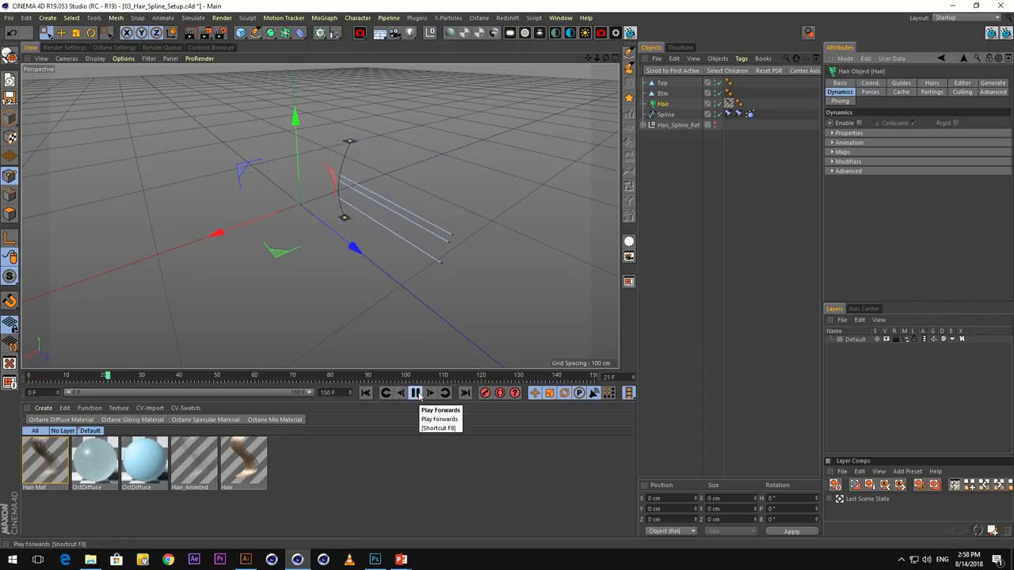
left_click(415, 394)
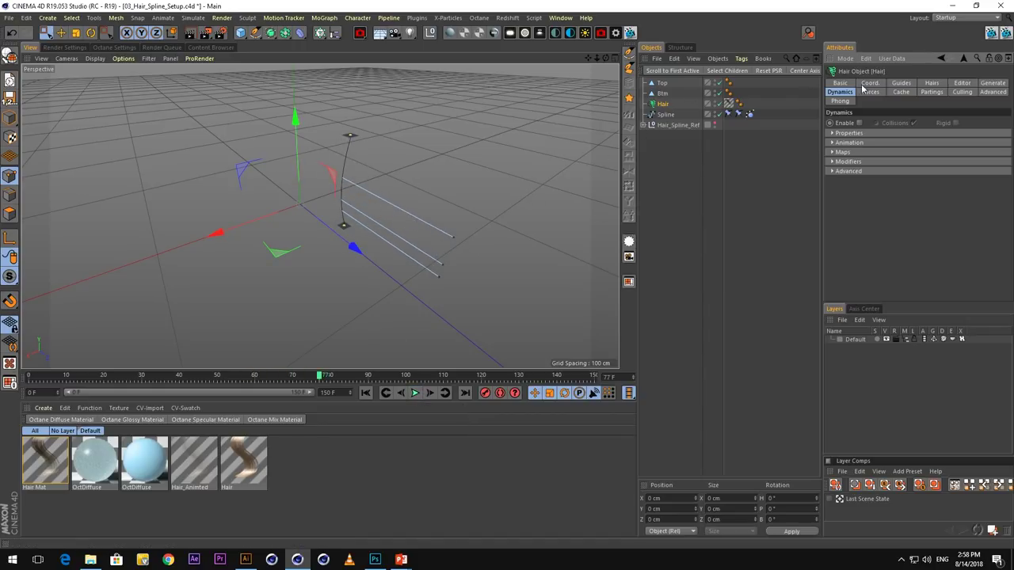
Open the Hair object's guide settings
left_click(902, 84)
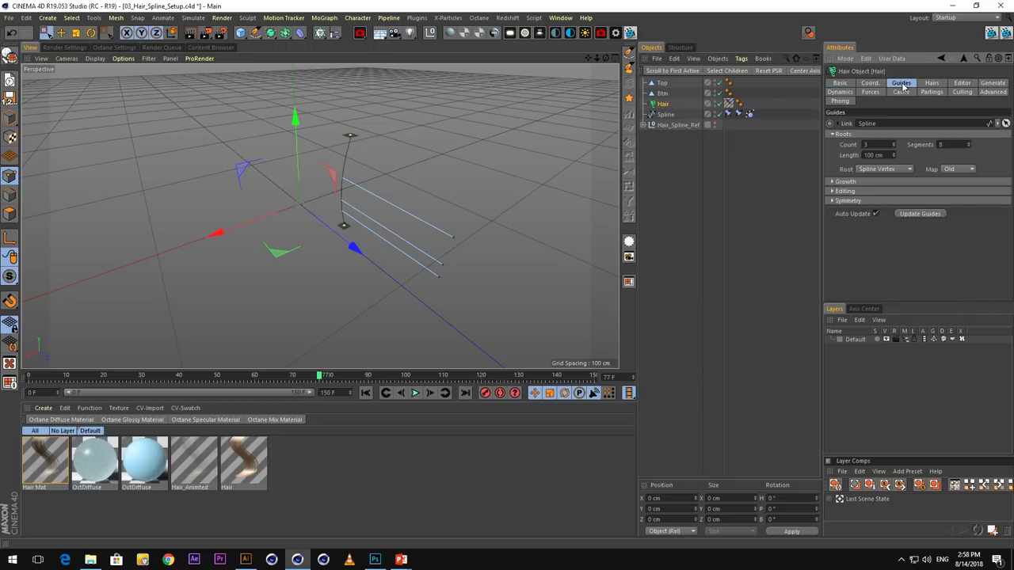
Set the Hair object's guide Root to Spline Guides and scrub the timeline to frame 59 to check the motion
left_click(865, 169)
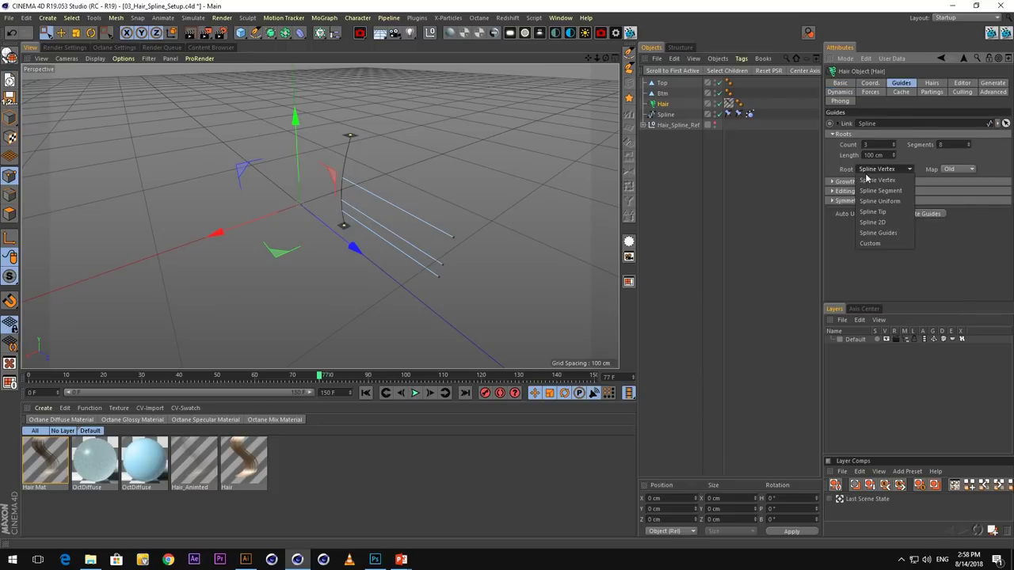
left_click(879, 232)
scroll(341, 176, "up", 5)
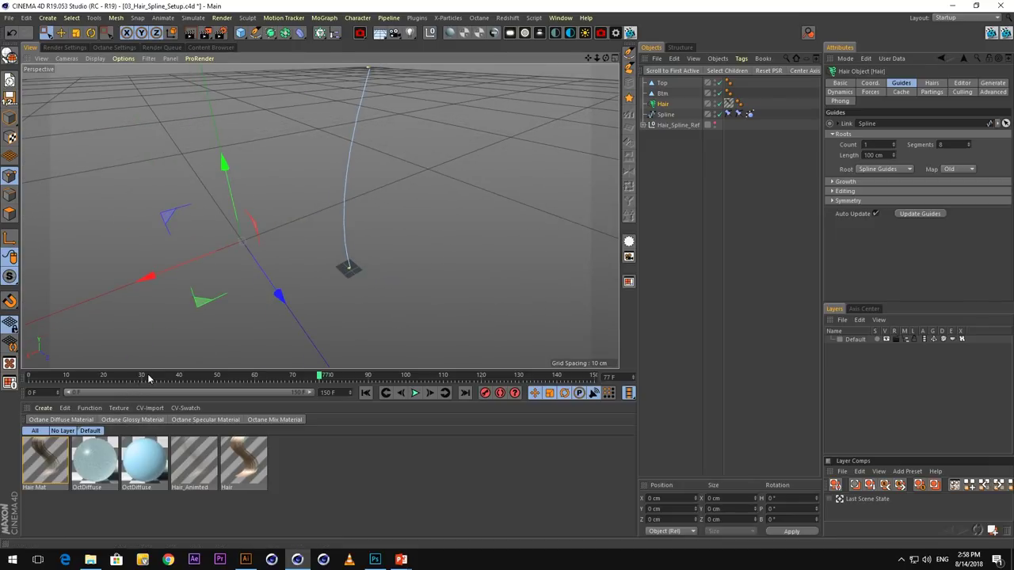
left_click_drag(148, 377, 252, 378)
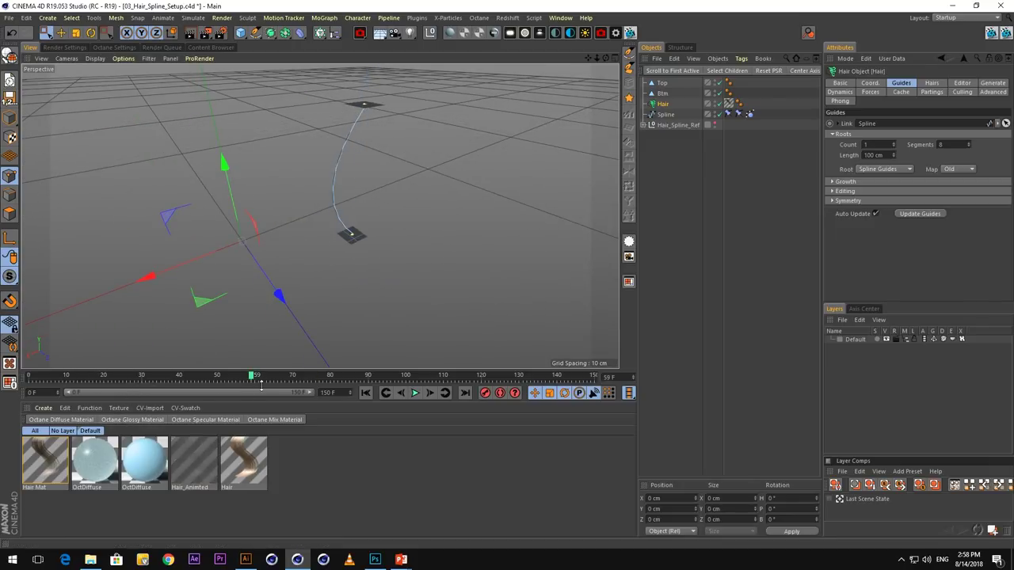
Start an Octane Live Viewer render and dock its window beside the perspective viewport
left_click(621, 35)
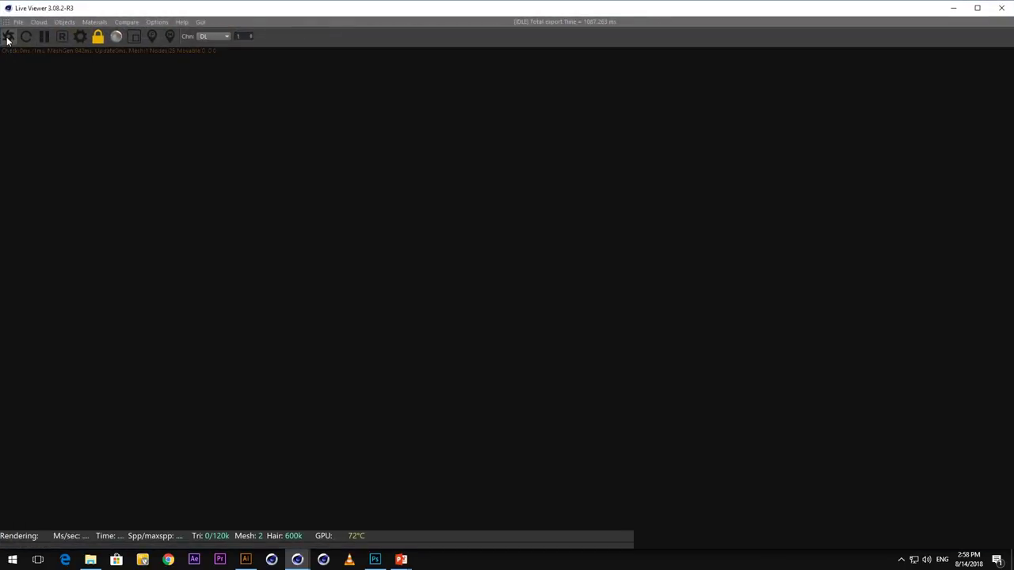
left_click(8, 37)
left_click_drag(188, 9, 333, 136)
left_click_drag(6, 70, 23, 92)
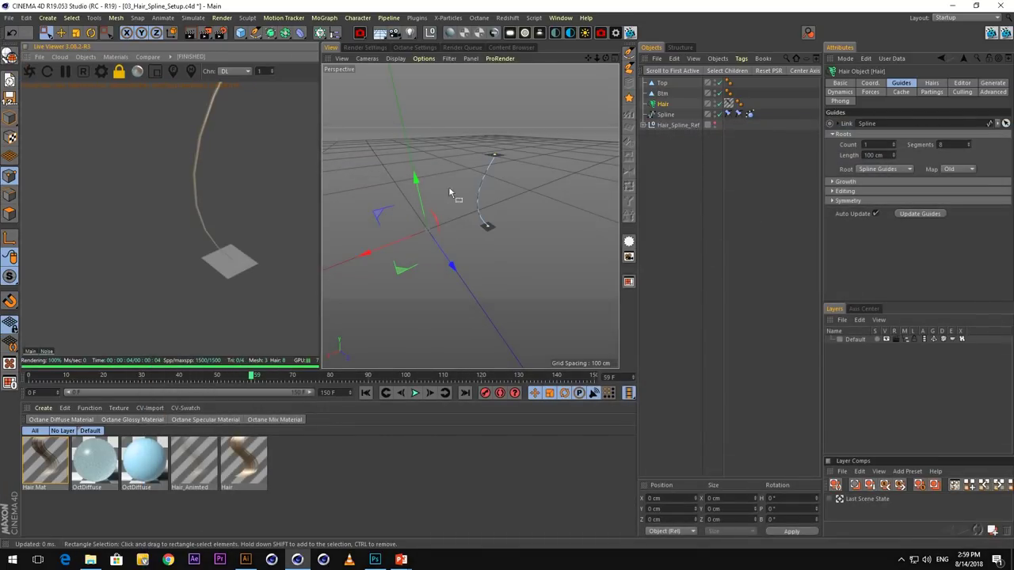
Set the Hair object's guide Segments to 30 for a smoother strand
middle_click_drag(495, 187, 488, 196, "alt")
scroll(488, 197, "up", 4)
left_click_drag(492, 193, 415, 195, "alt")
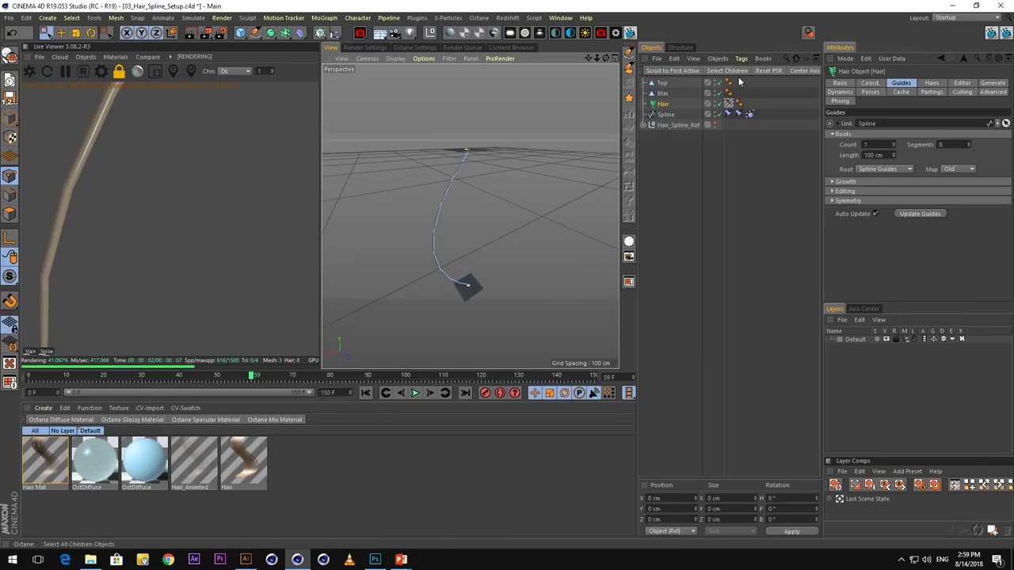
left_click(944, 144)
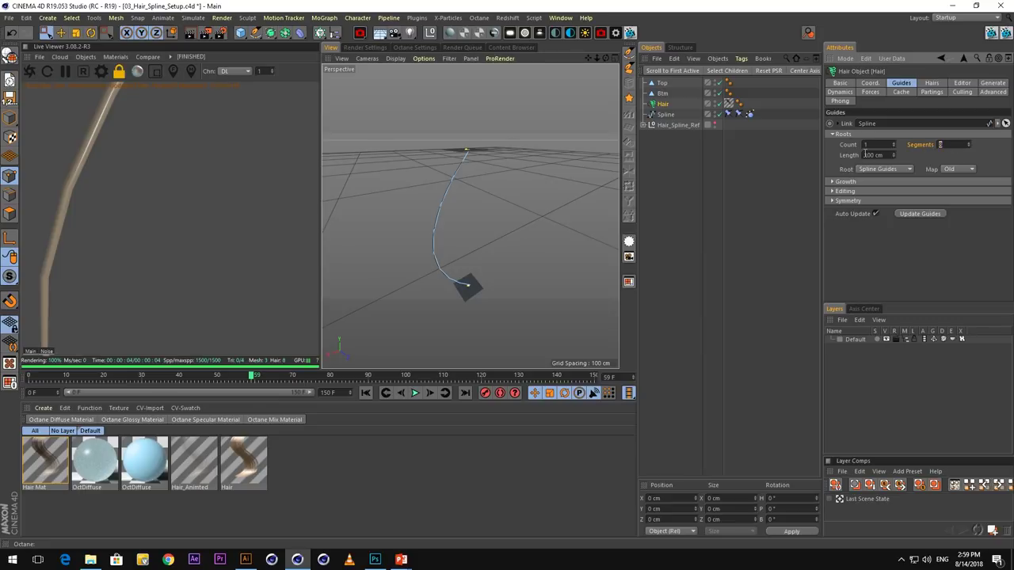
key("Return")
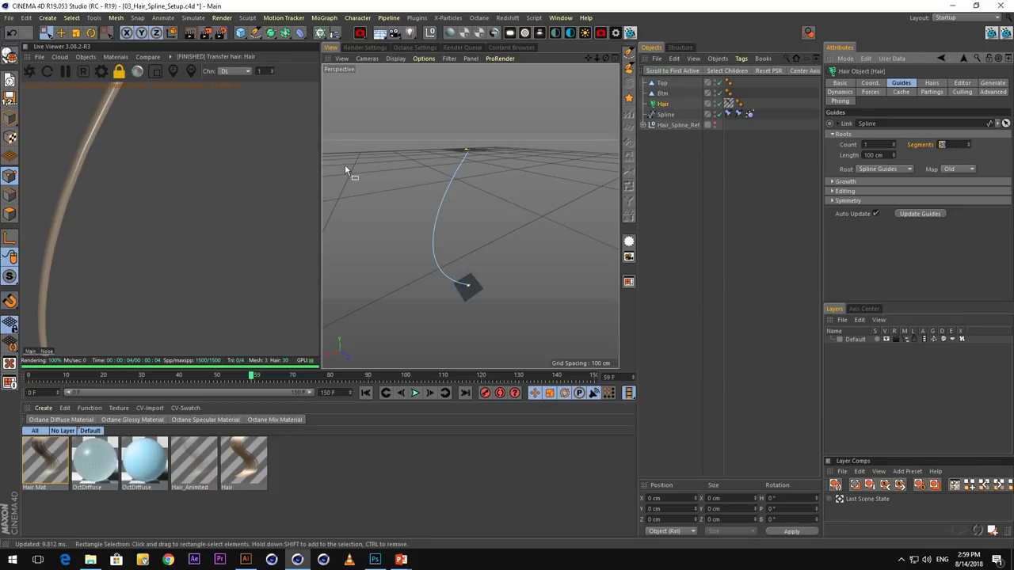
Set the Spline object's adaptive intermediate points Angle to 1° and inspect the rendered strand
left_click(664, 115)
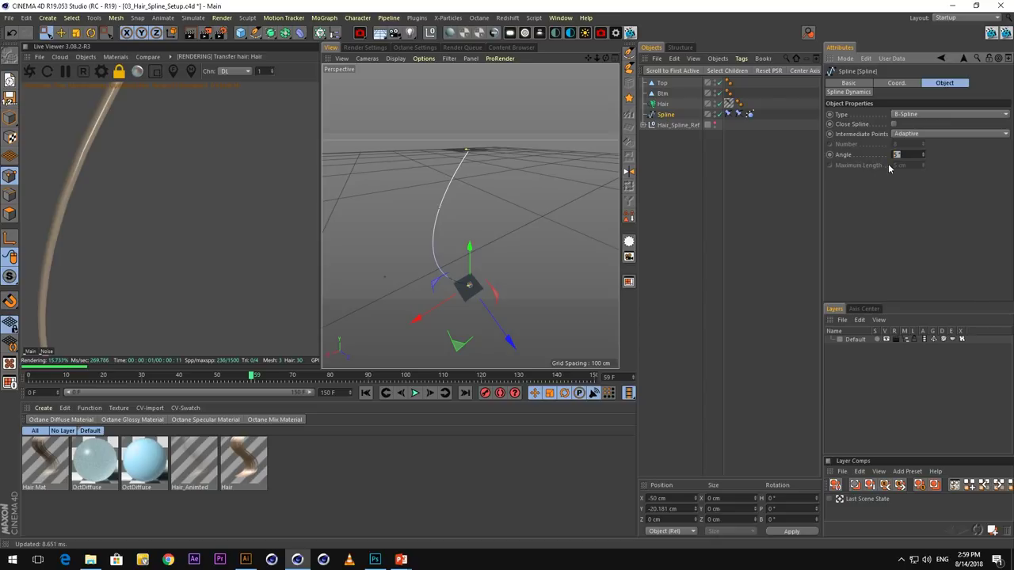
type("1")
key("Return")
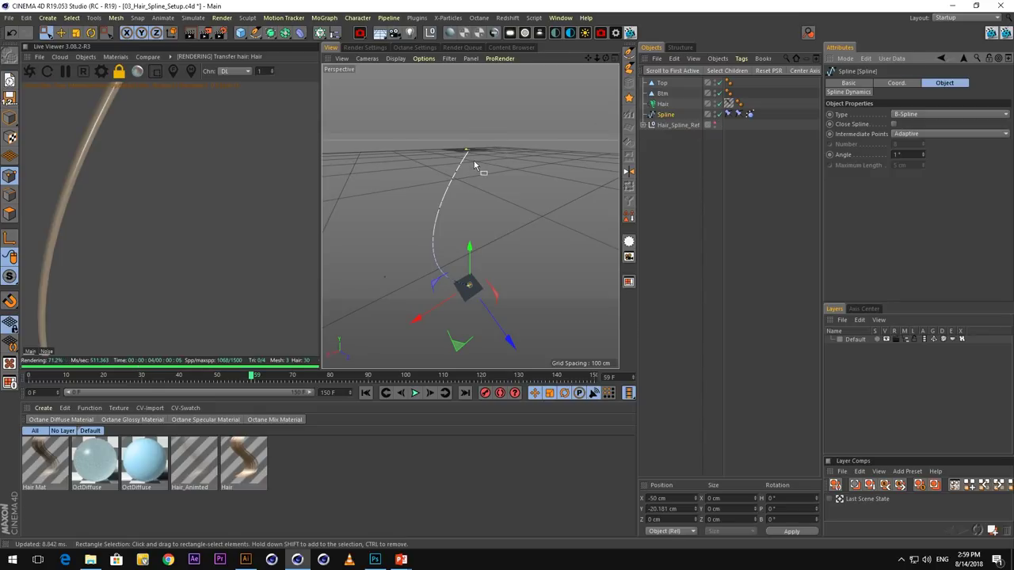
left_click_drag(475, 165, 474, 187, "alt")
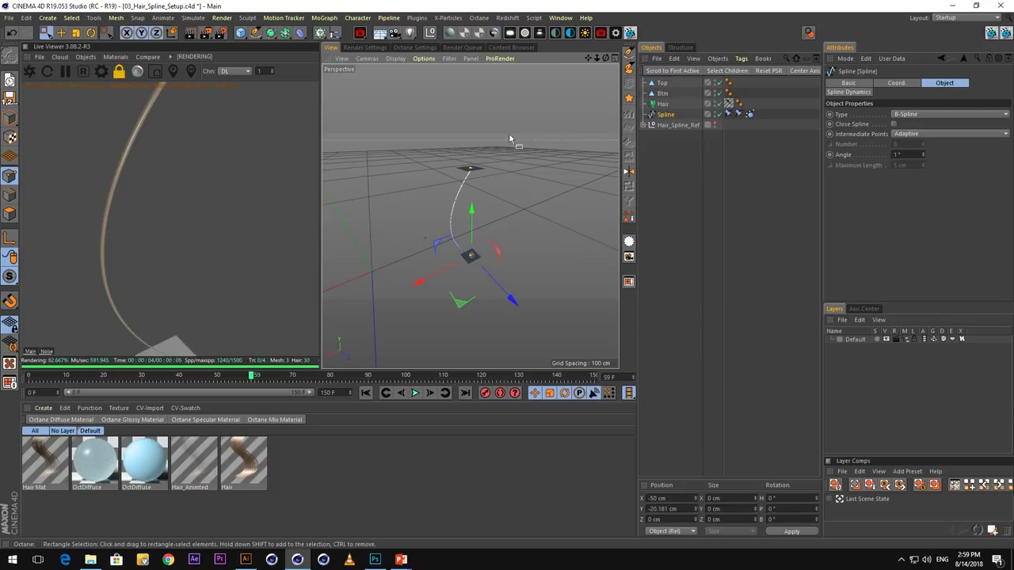
left_click_drag(463, 150, 465, 154, "alt")
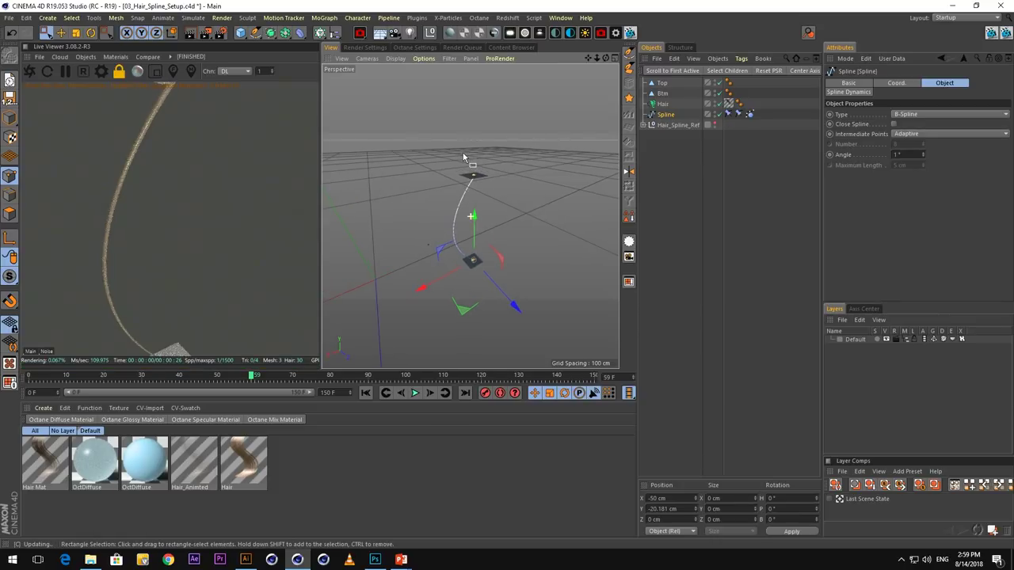
Set the Hair Mat material's root thickness to 0.2 cm
left_click(729, 103)
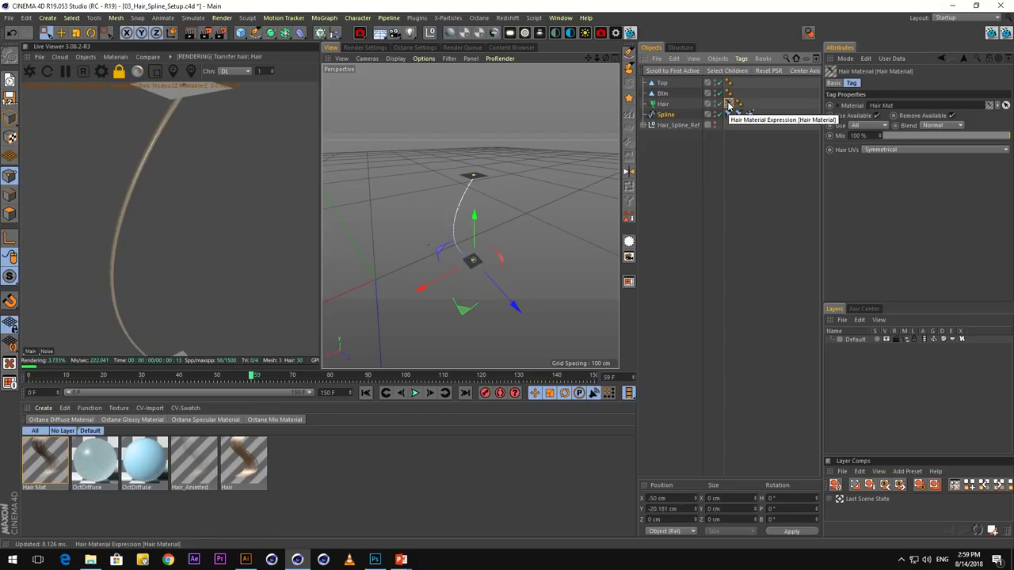
double_click(729, 104)
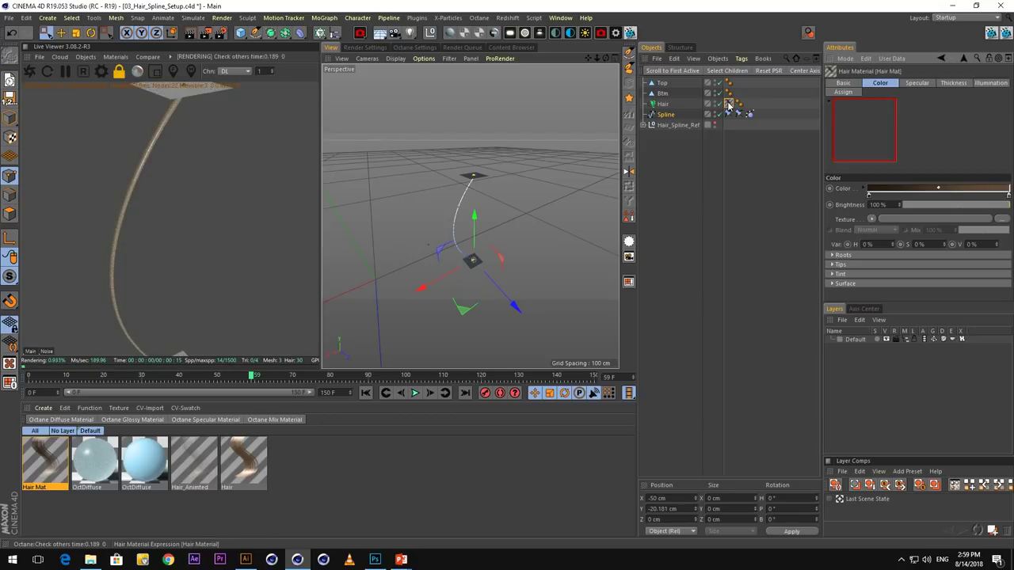
double_click(45, 459)
left_click_drag(284, 14, 431, 84)
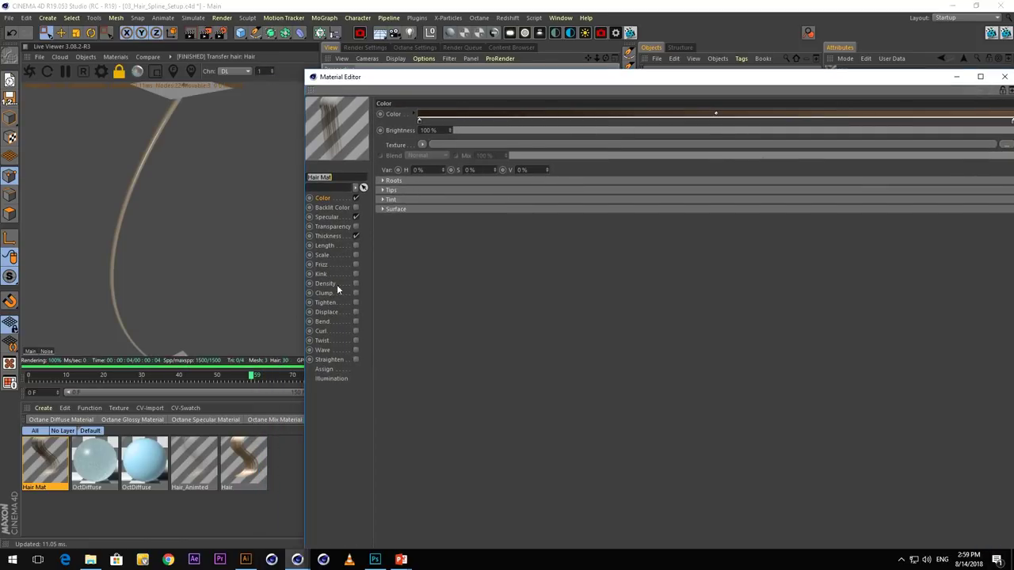
left_click_drag(400, 77, 372, 84)
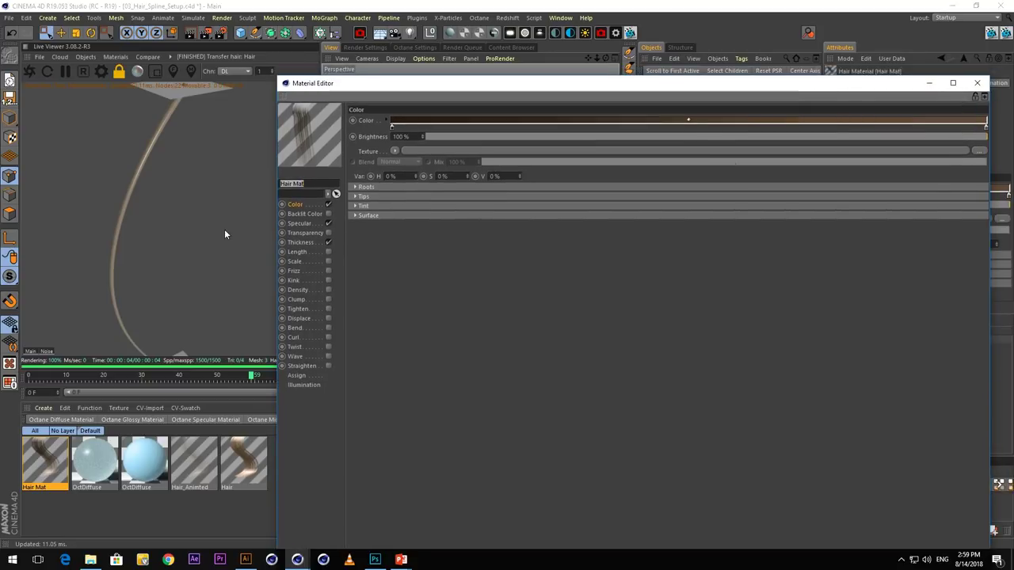
left_click(306, 243)
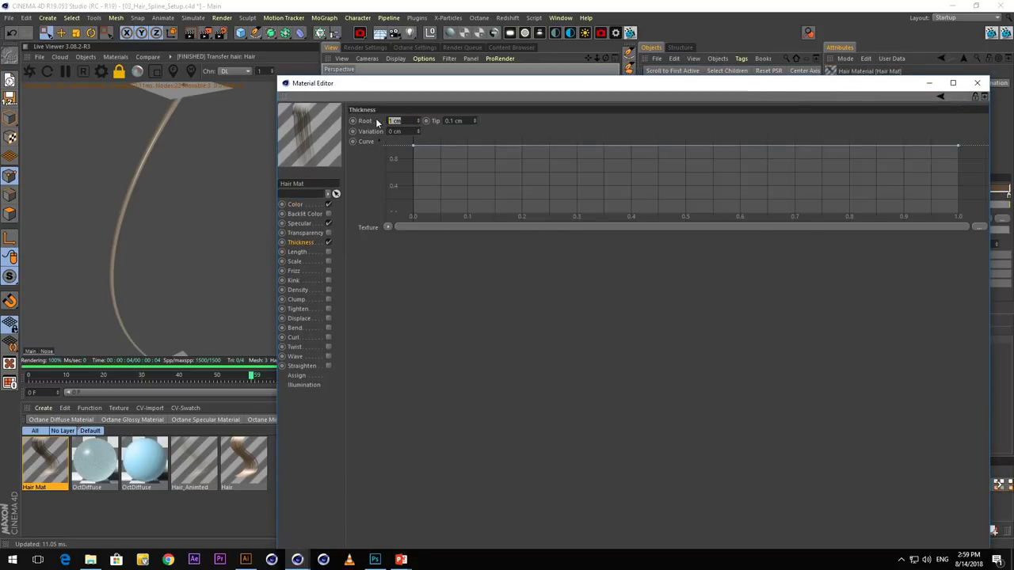
key("BackSpace")
type(".2")
key("Return")
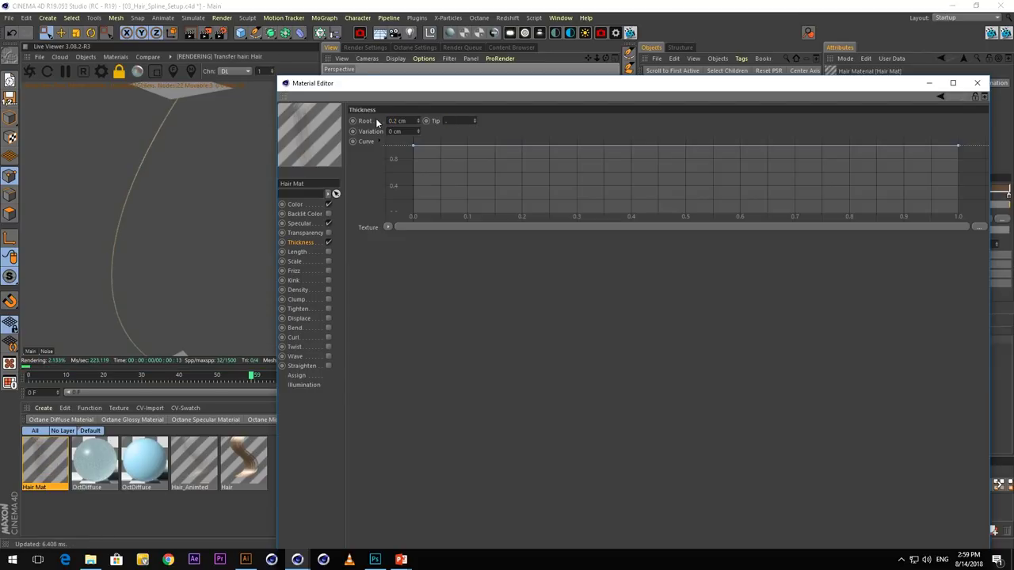
left_click(977, 82)
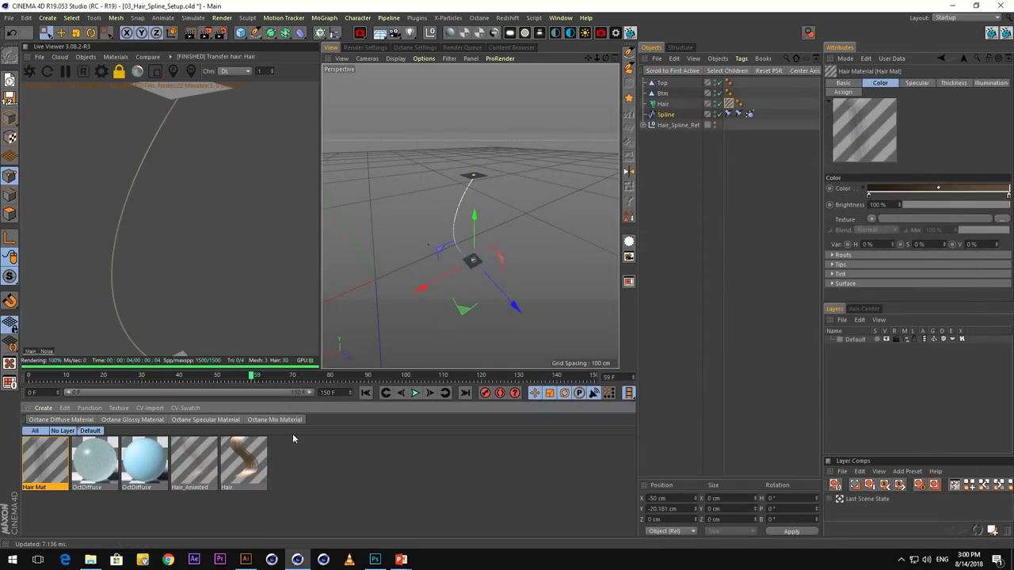
Apply the light blue OctDiffuse material to the Hair object
left_click(662, 104)
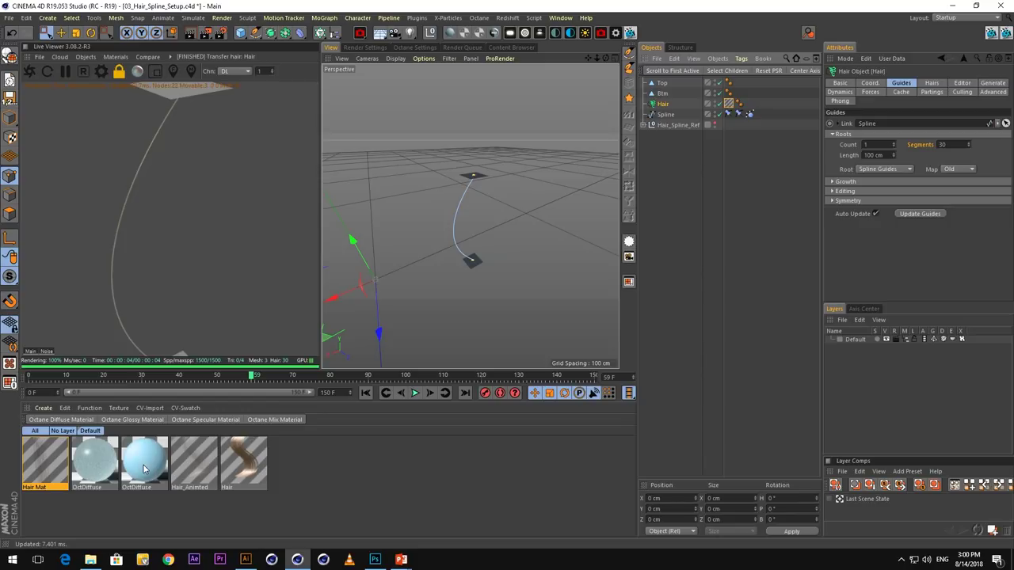
left_click_drag(143, 469, 662, 106)
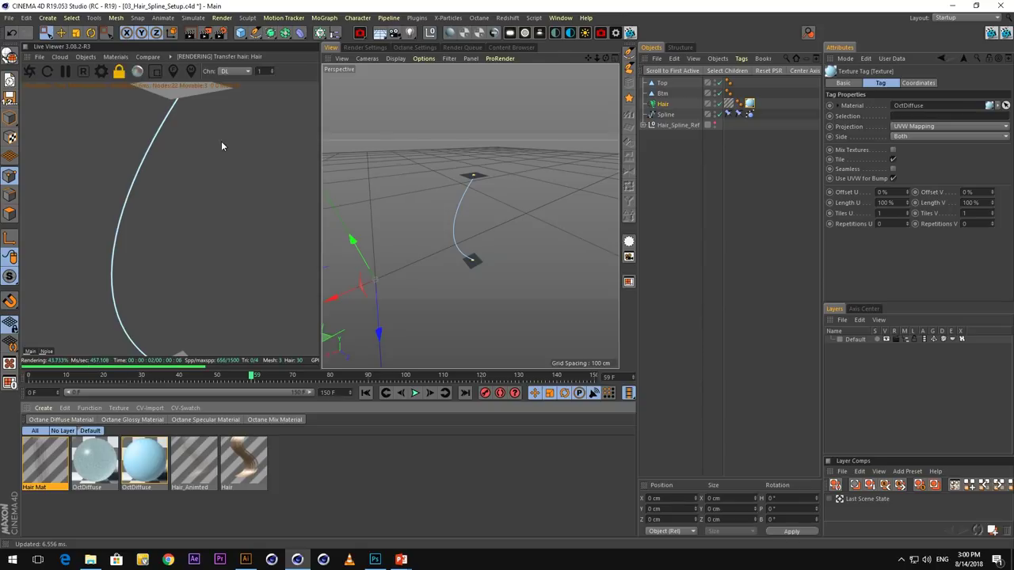
Set the Hair object's Clone count to 10 in its cloning settings
left_click(663, 105)
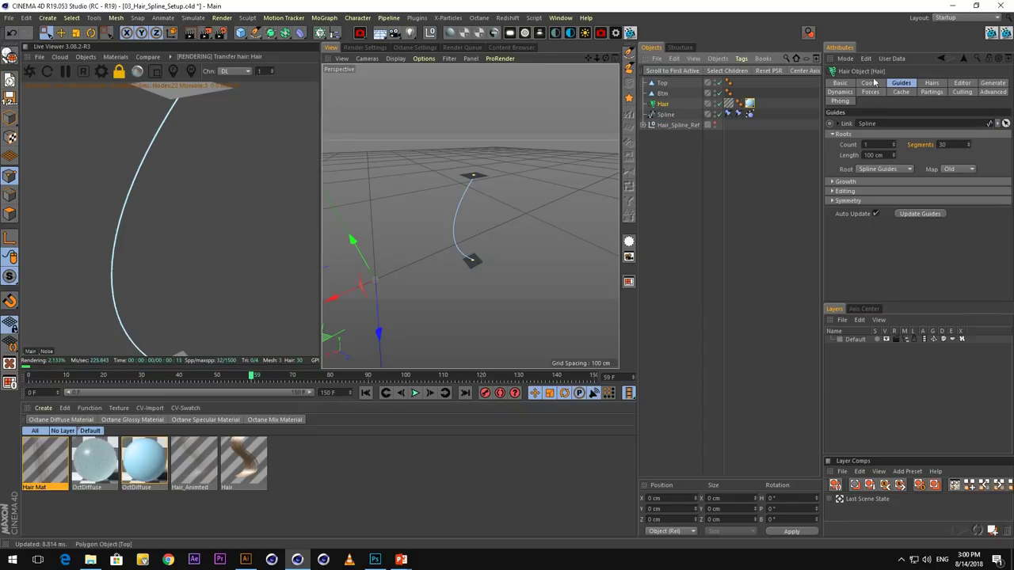
left_click(932, 84)
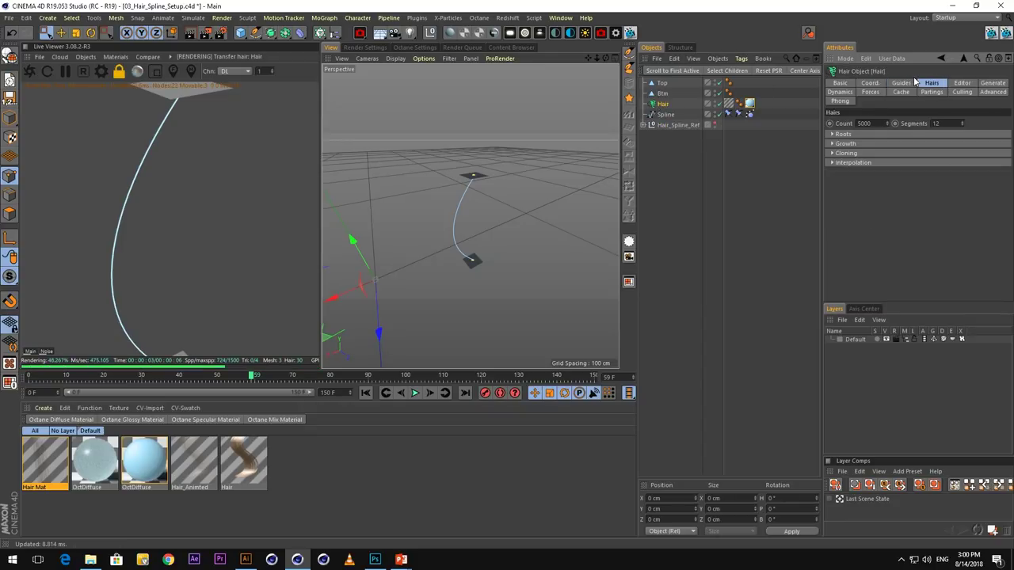
left_click(831, 153)
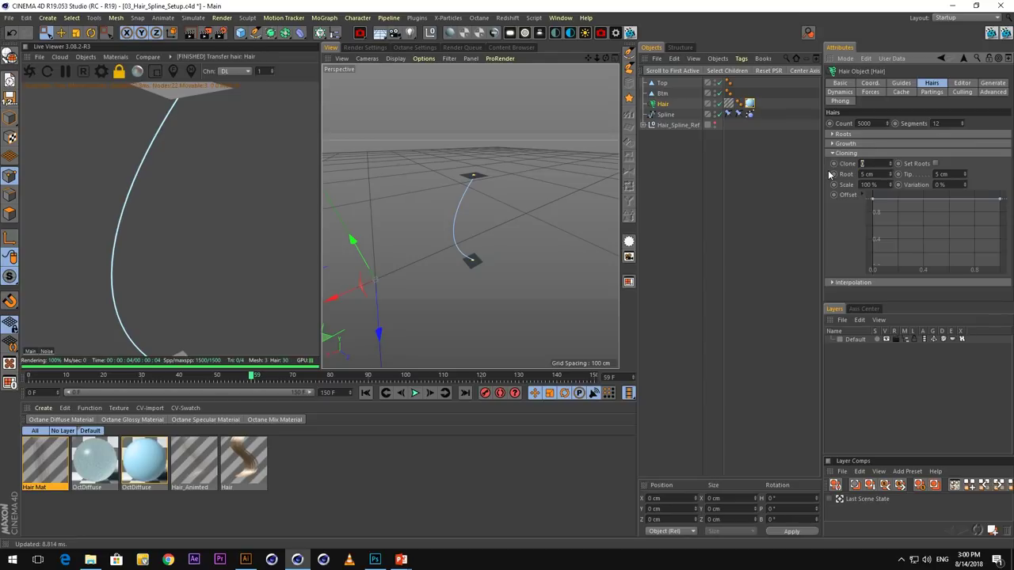
type("10")
key("Return")
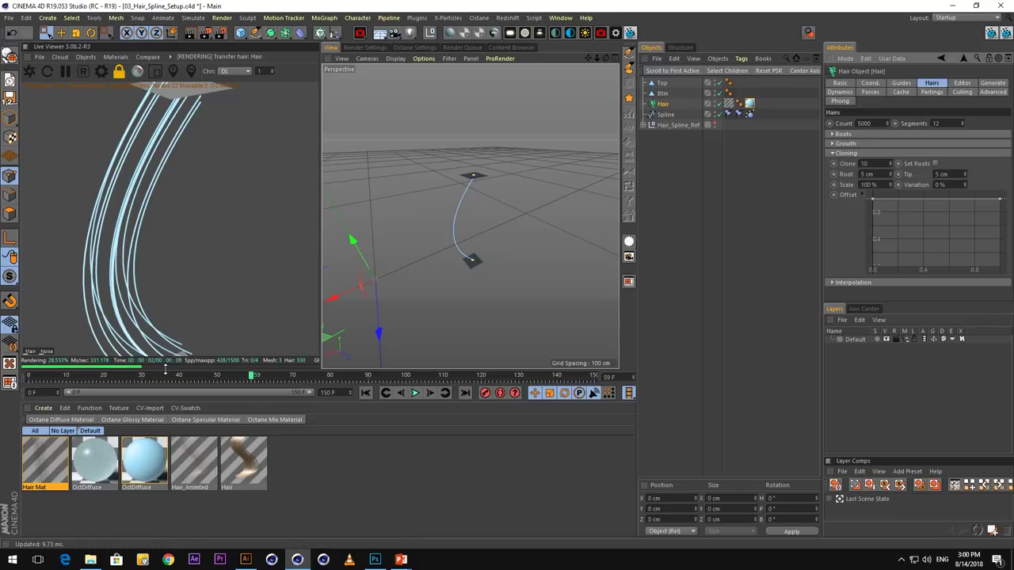
left_click_drag(164, 379, 248, 383)
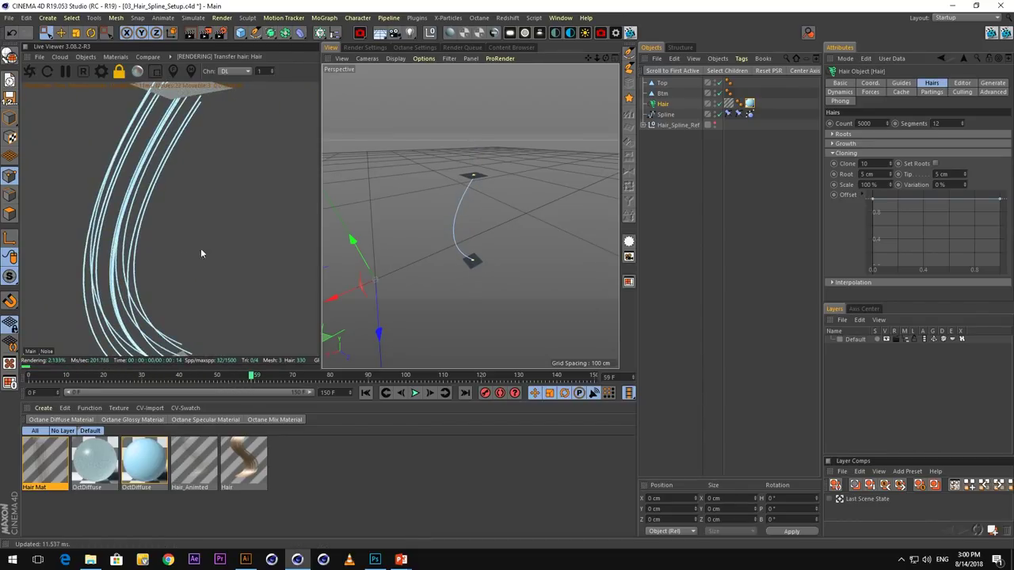
Try a Clone count of 100 on the Hair object and return it to 10
left_click_drag(873, 163, 794, 173)
type("100")
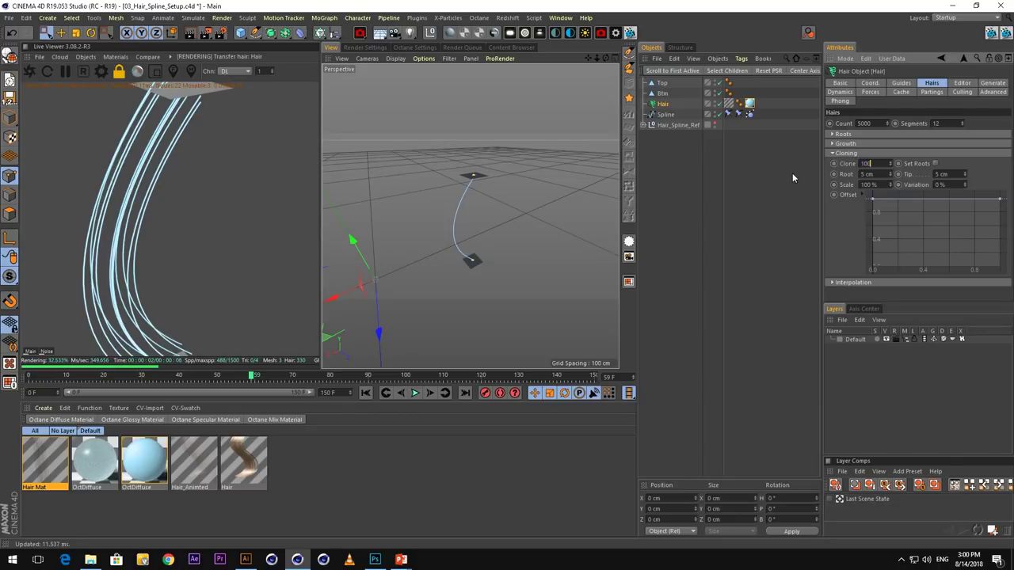
key("Return")
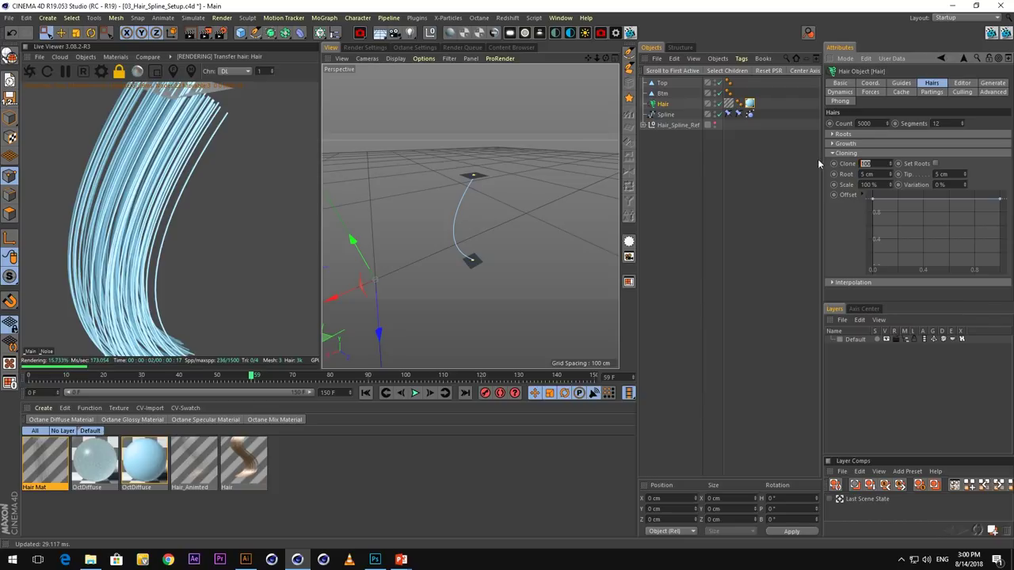
type("10")
key("Return")
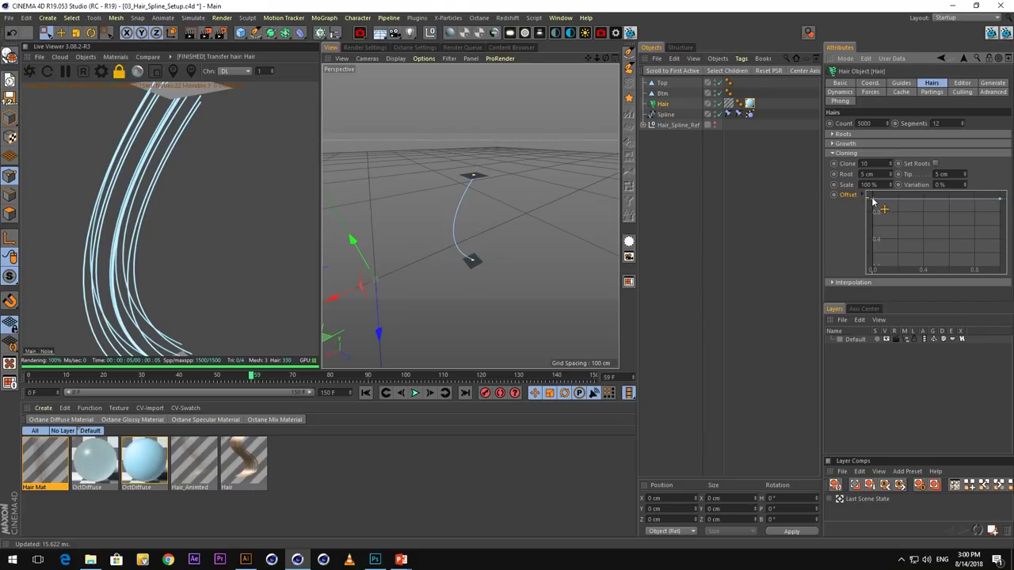
Shape the cloning Offset curve into a bell, with both ends at 0 and an added middle point at full height
left_click_drag(873, 201, 853, 264)
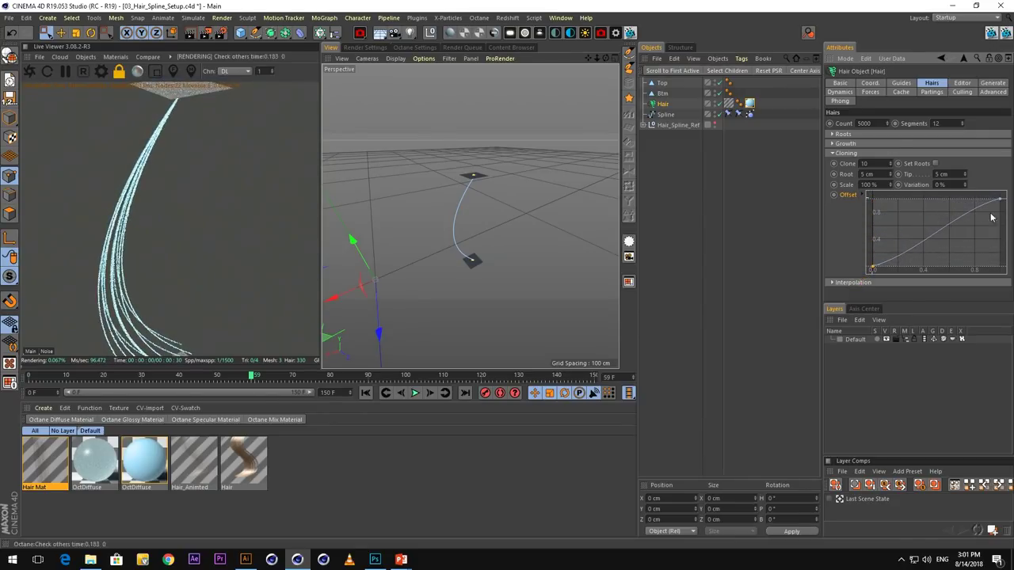
left_click_drag(1001, 201, 1003, 273)
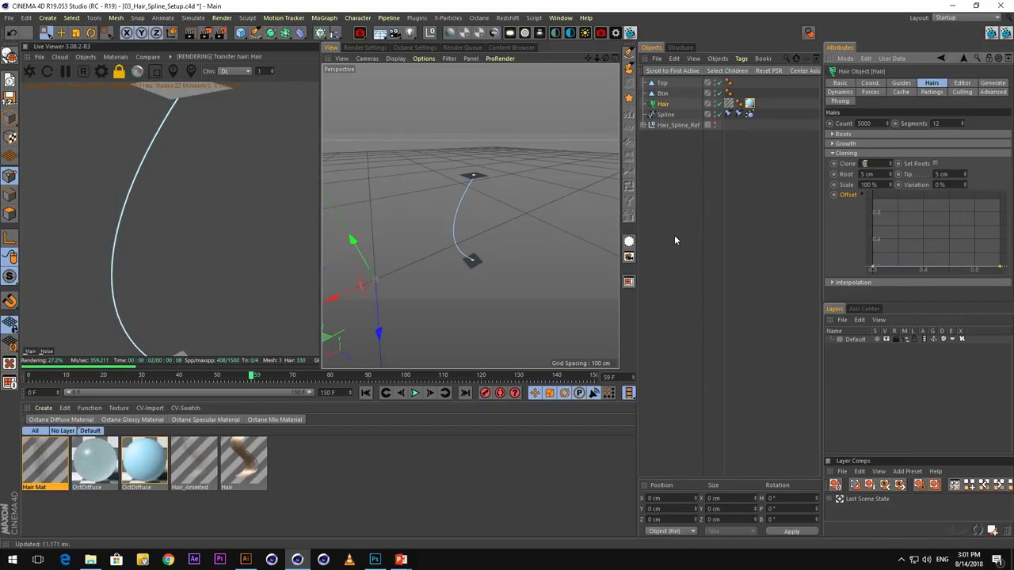
left_click(935, 267, "ctrl")
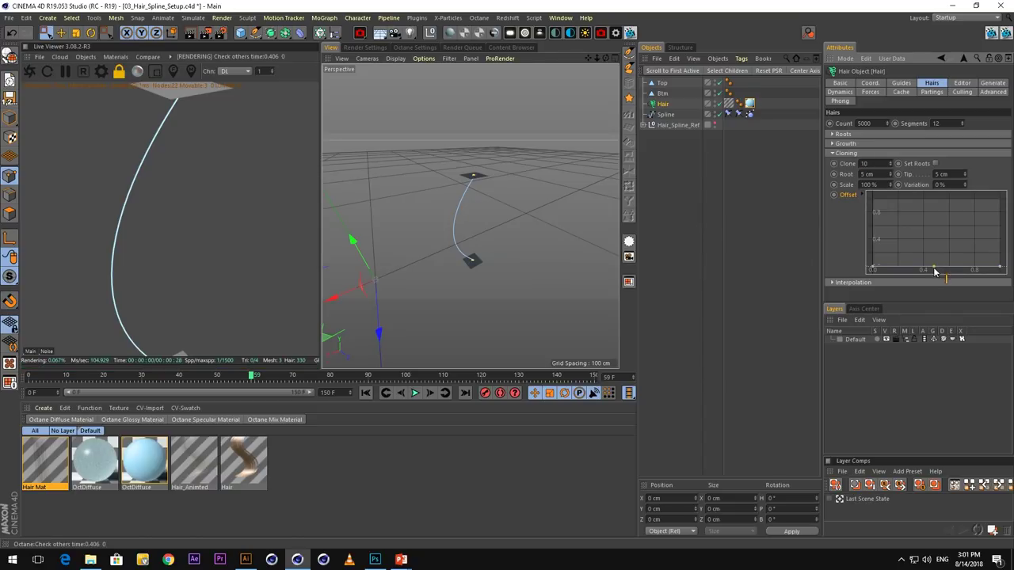
left_click_drag(936, 267, 936, 199)
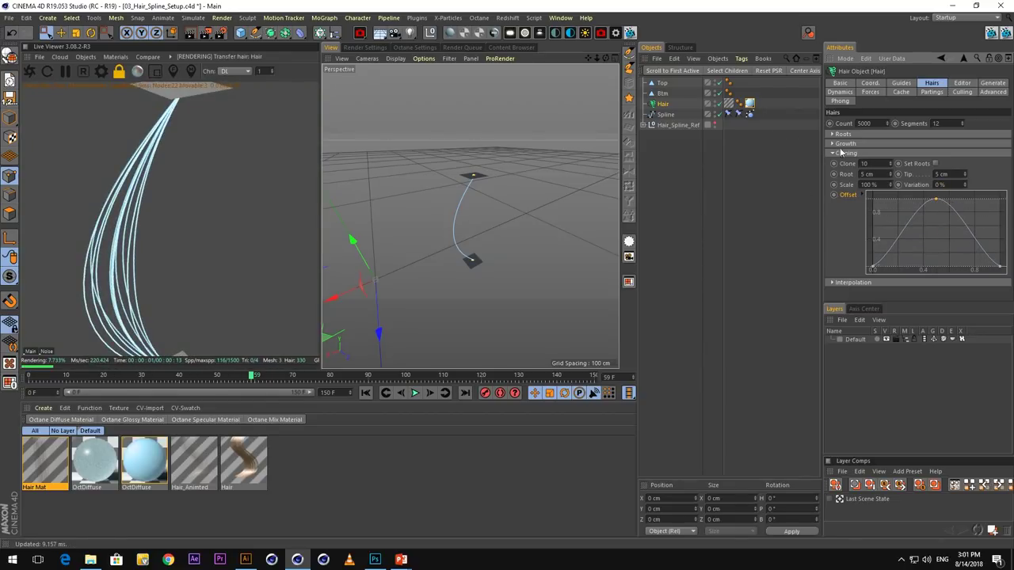
Set the Hair object's Clone count to 100 and raise it to 200
left_click(875, 162)
type("0")
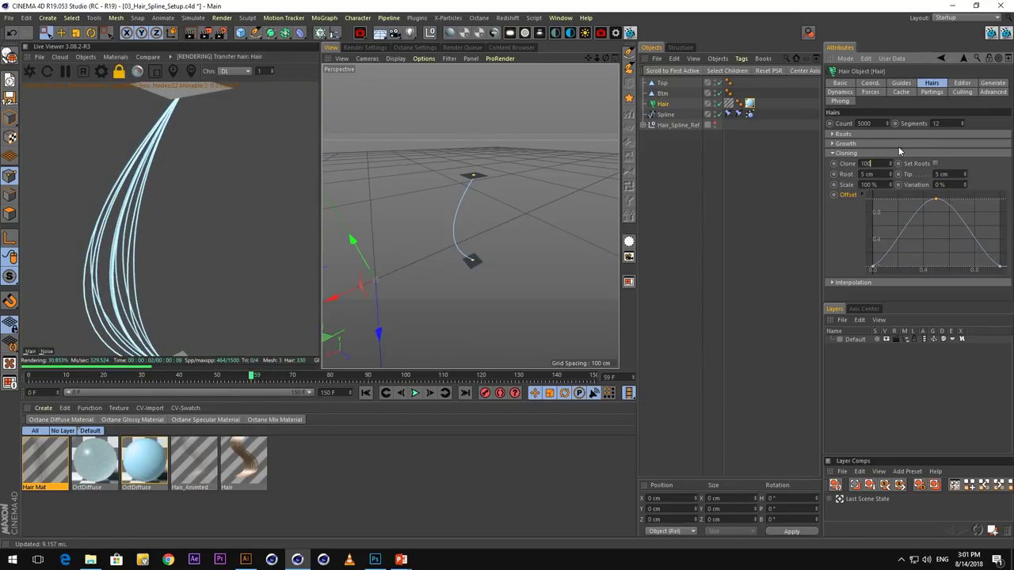
key("Return")
left_click_drag(884, 163, 831, 173)
type("2")
key("Return")
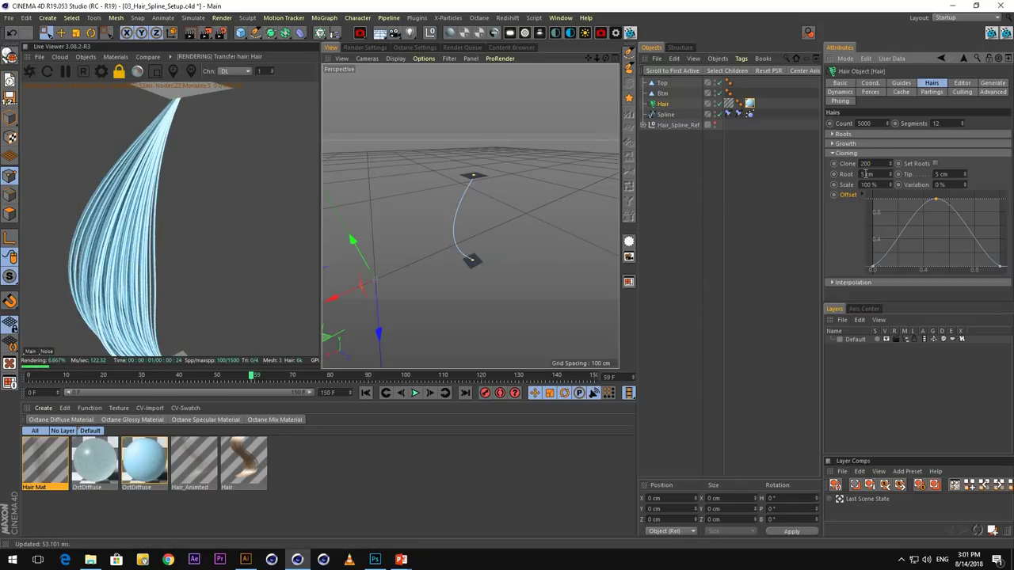
Set the Hair object's cloning Root and Tip offsets to 20 cm each
double_click(868, 175)
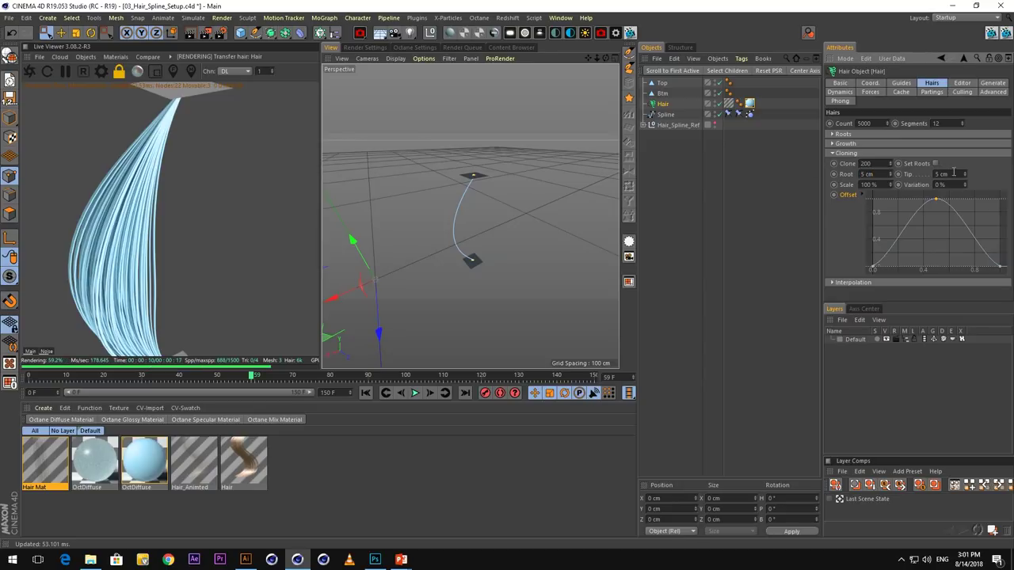
left_click(878, 174)
type("20")
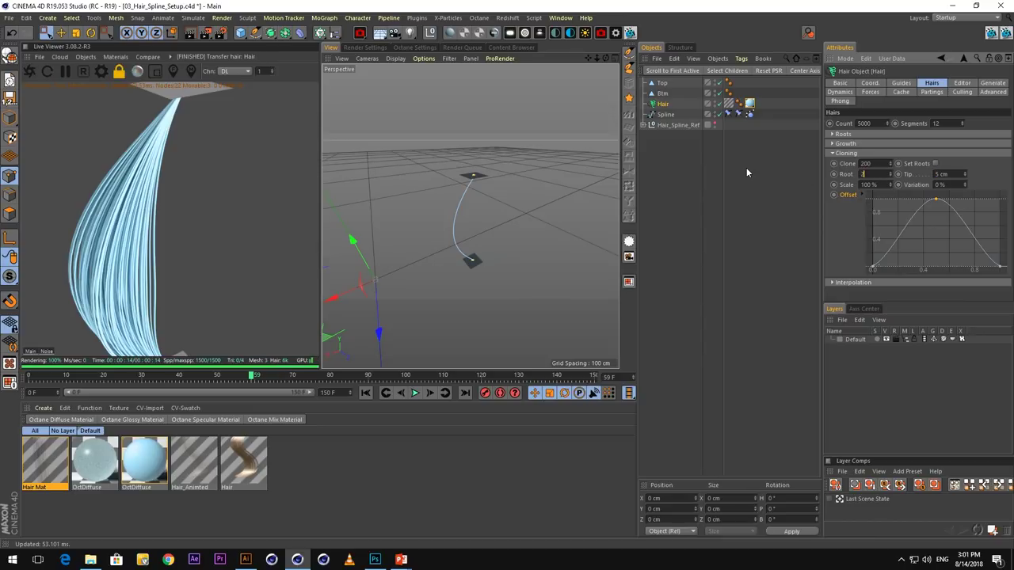
key("Tab")
type("20")
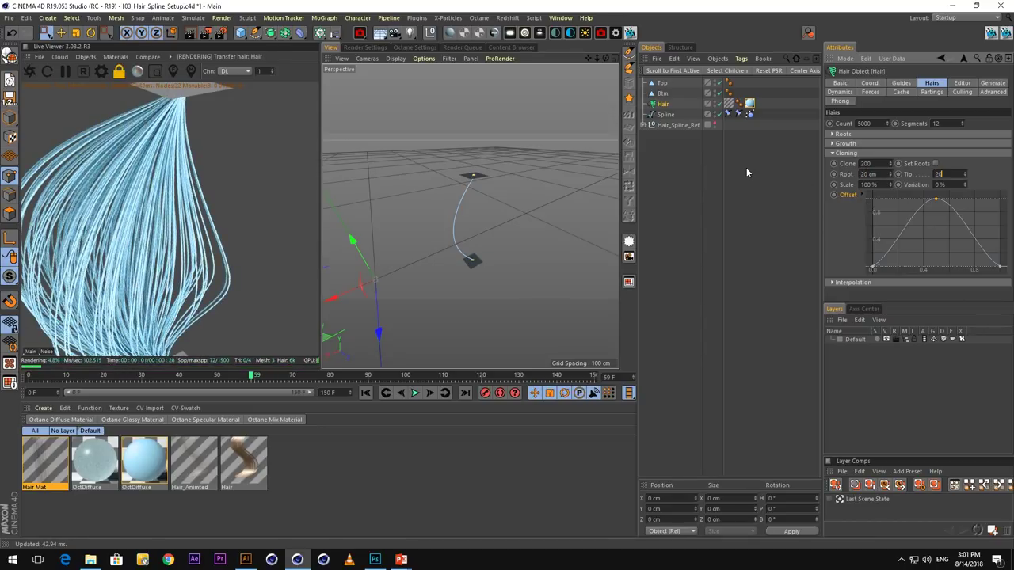
key("Return")
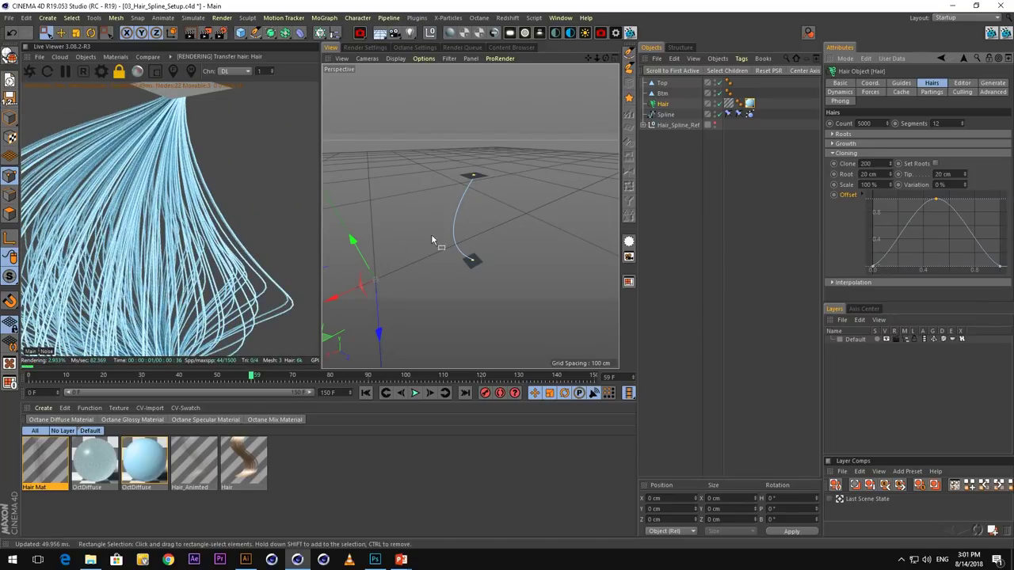
middle_click_drag(173, 258, 257, 192)
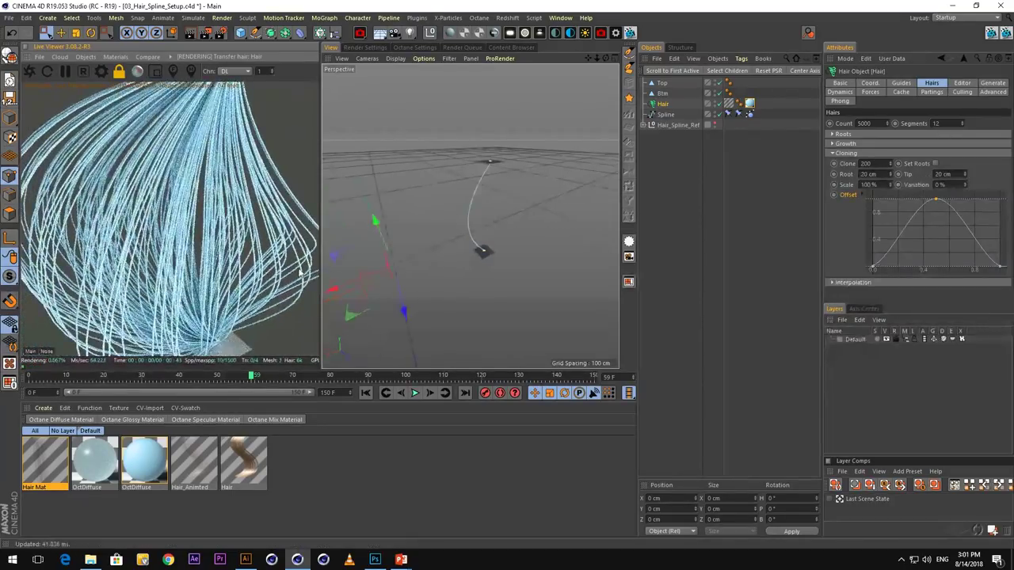
Set the Hair object's Clone count to 500 and inspect the denser bundle
left_click(874, 163)
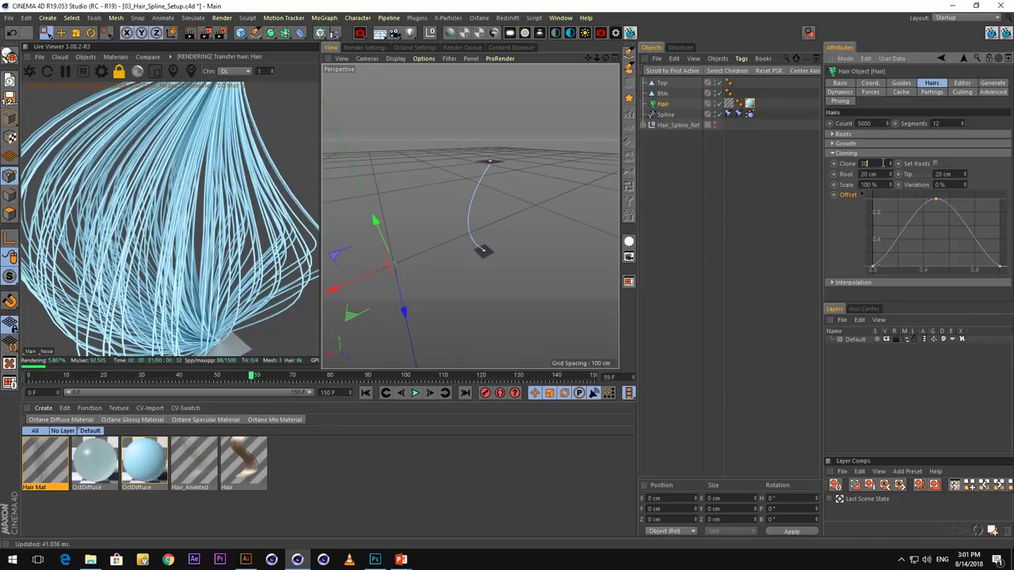
key("BackSpace")
type("500")
key("Return")
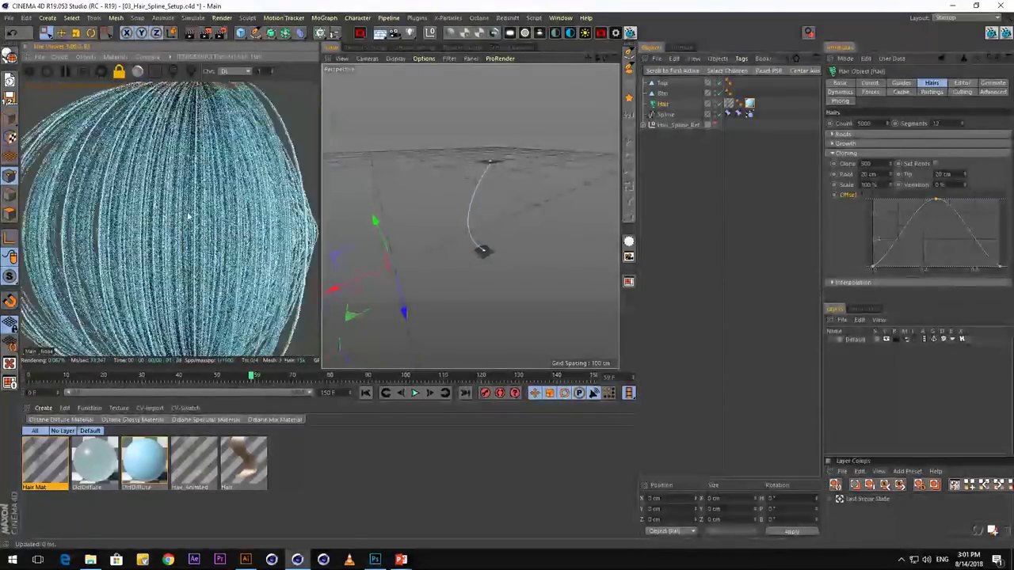
left_click_drag(59, 199, 253, 350)
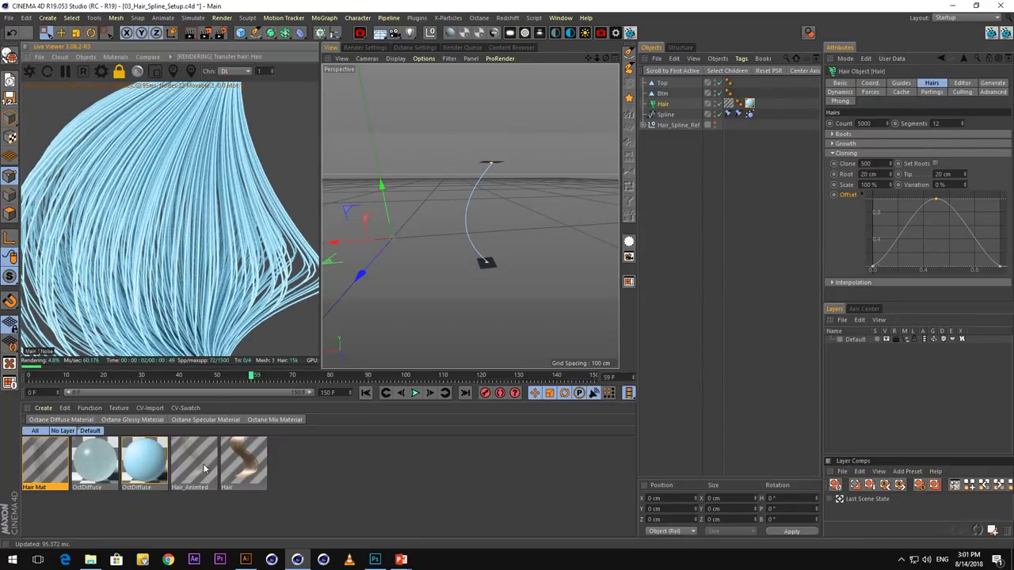
Open the Hair Mat material for editing and try its Kink, Frizz and Displace channels, leaving all three off
left_click(728, 103)
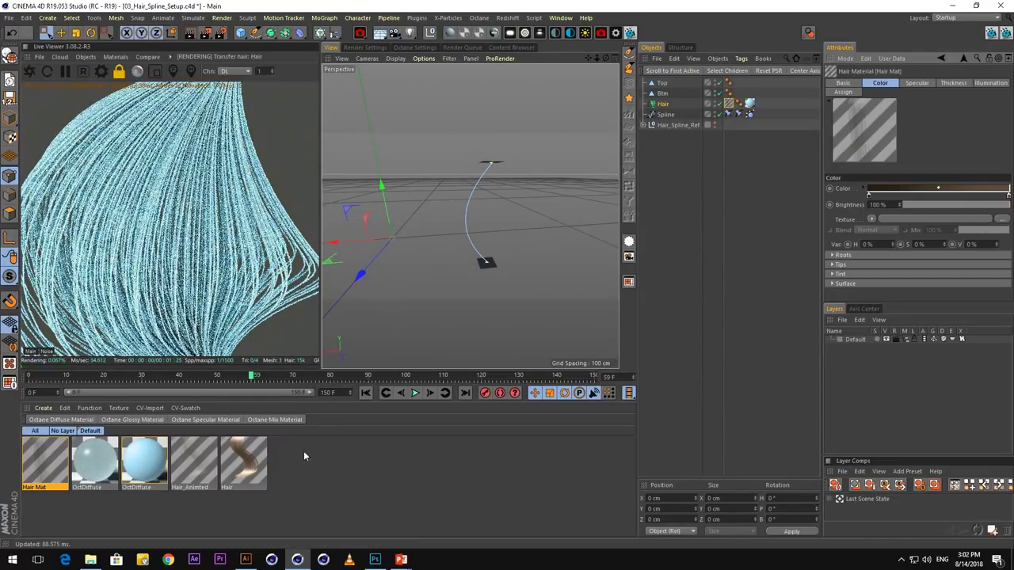
double_click(42, 471)
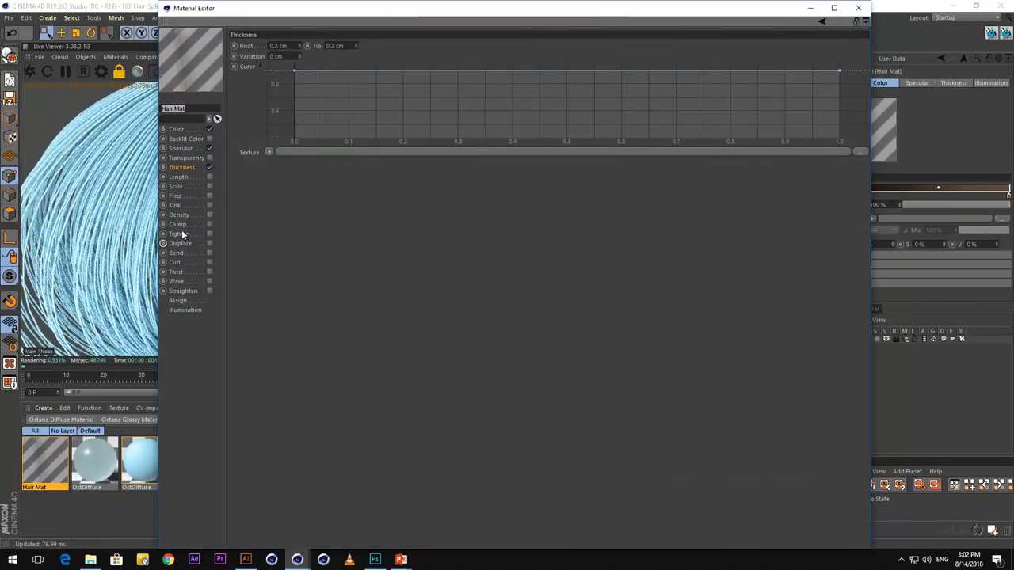
left_click(209, 205)
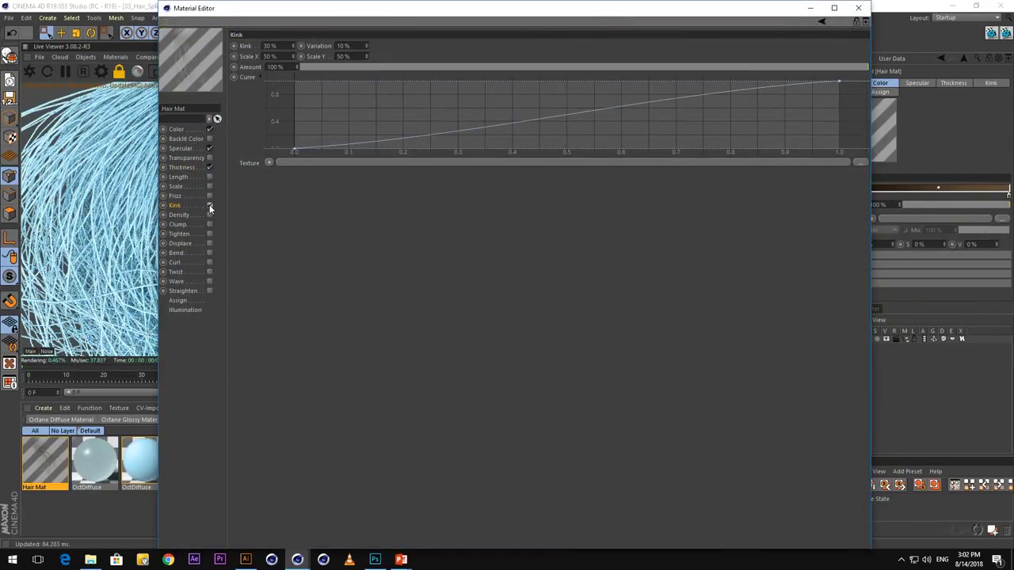
left_click(210, 195)
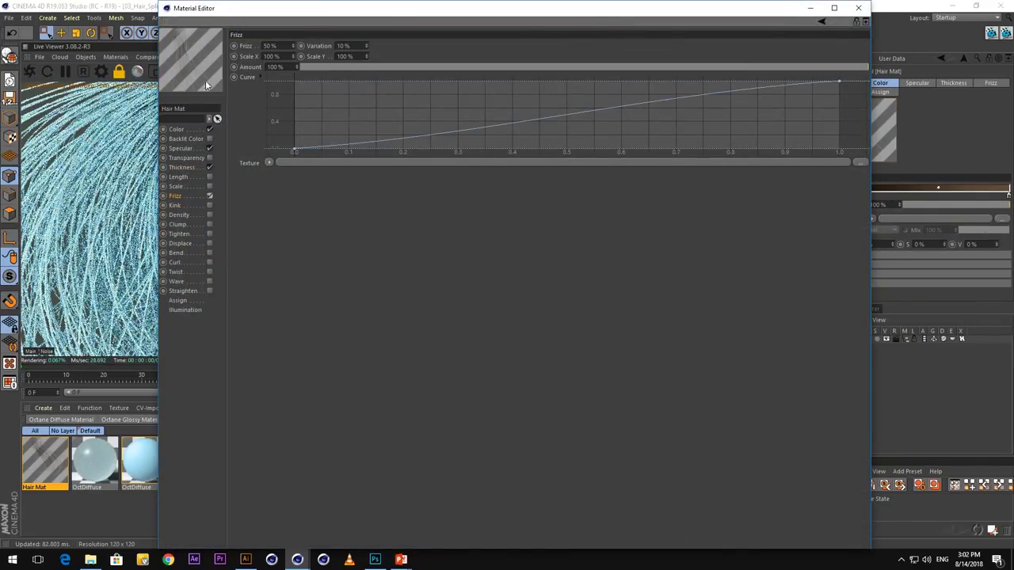
left_click_drag(237, 15, 408, 98)
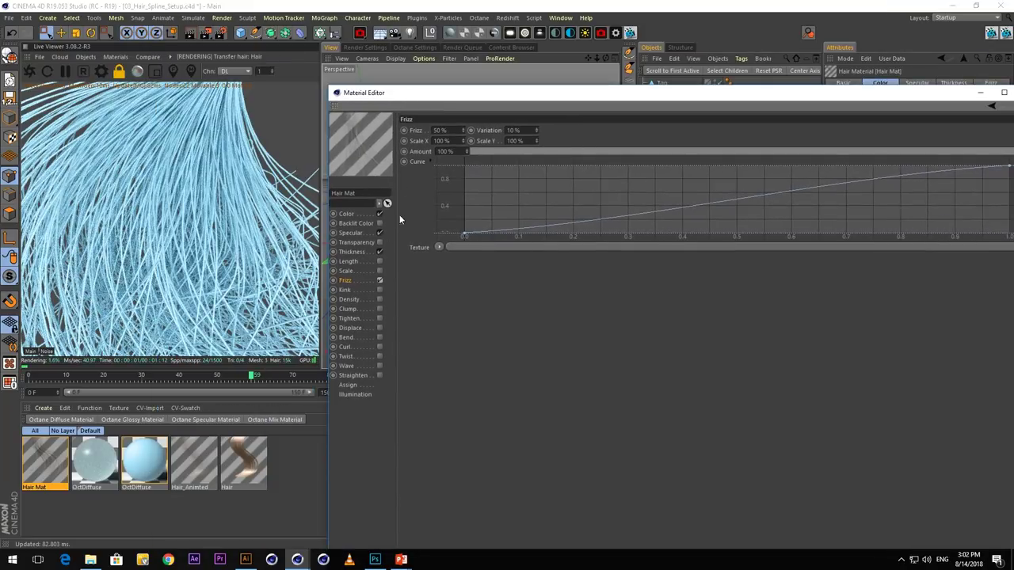
left_click(379, 328)
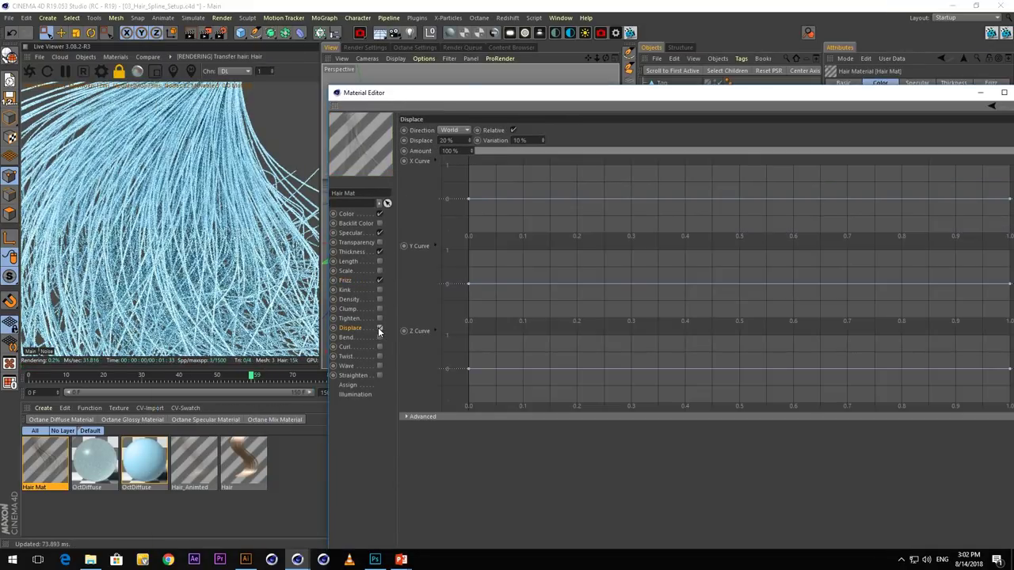
left_click(380, 279)
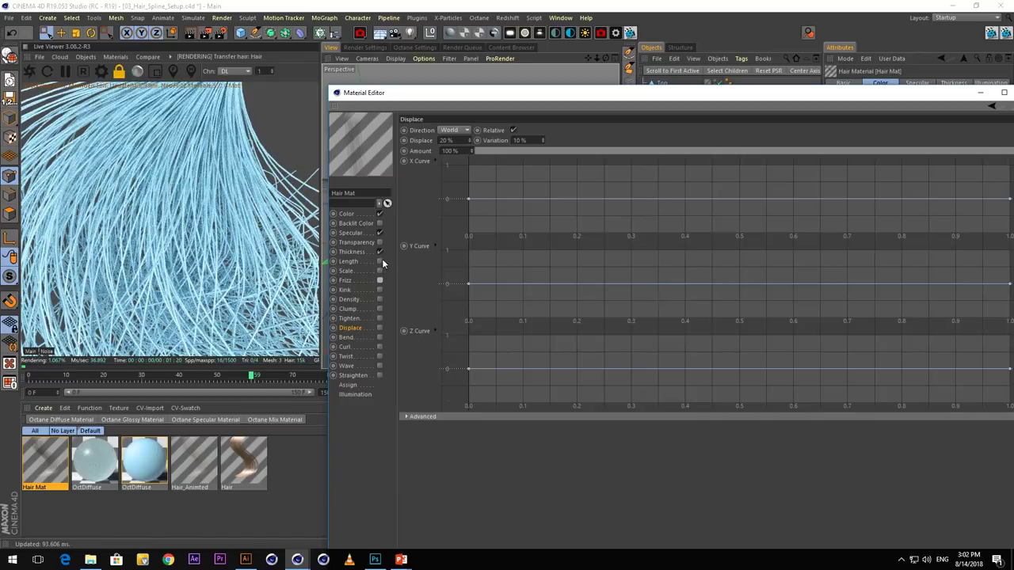
Shape Hair Mat's Thickness curve to start at 0, peak at full height mid-strand and fall near 0 at the tip
left_click(341, 252)
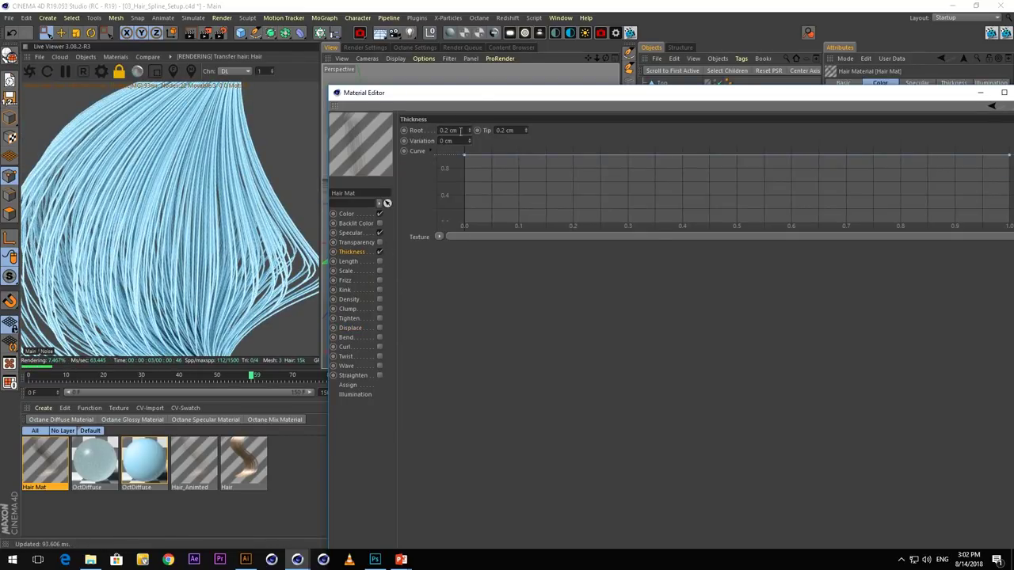
left_click_drag(465, 160, 460, 227)
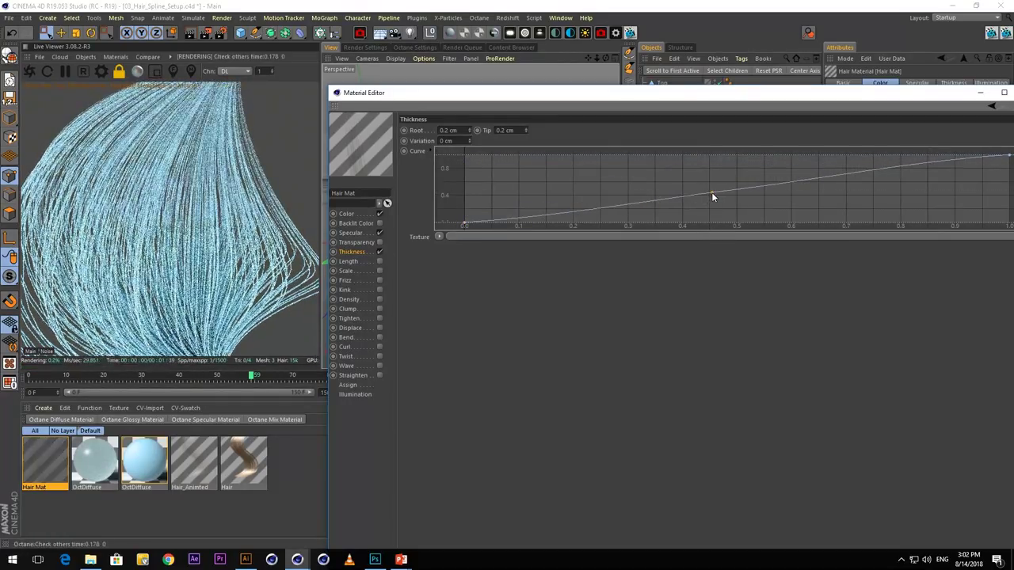
left_click_drag(713, 194, 637, 98)
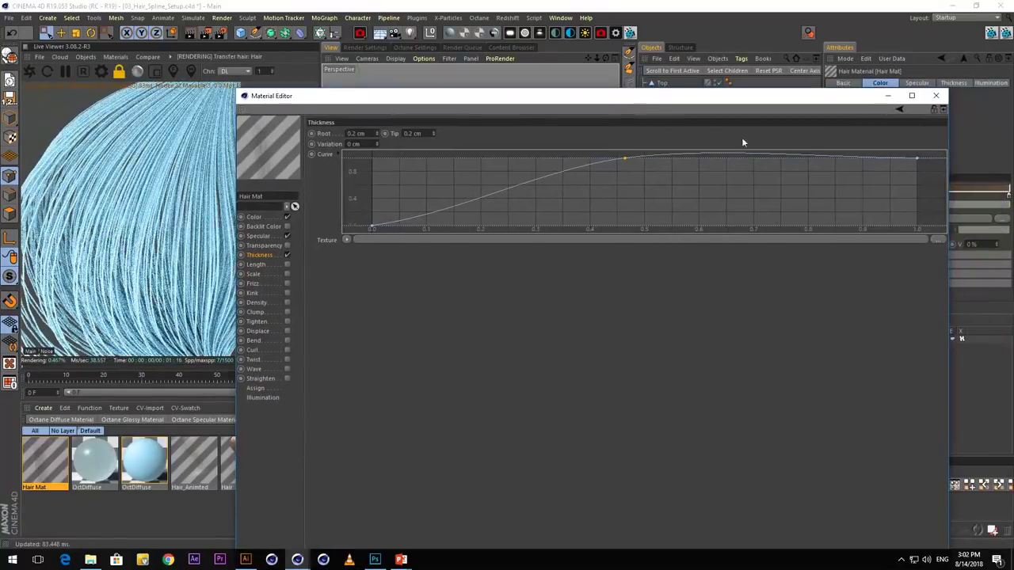
left_click_drag(918, 162, 918, 214)
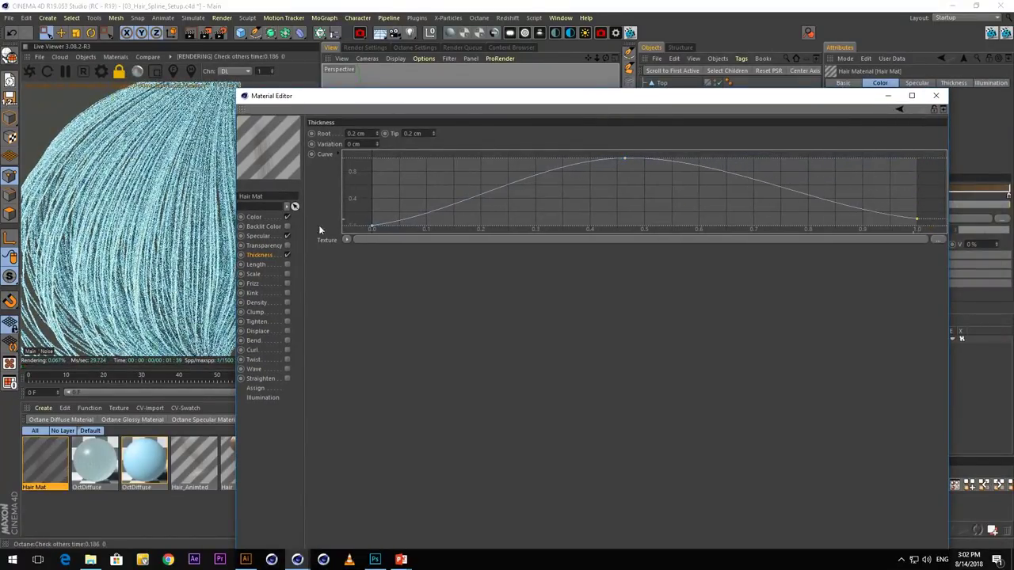
middle_click_drag(211, 120, 198, 159)
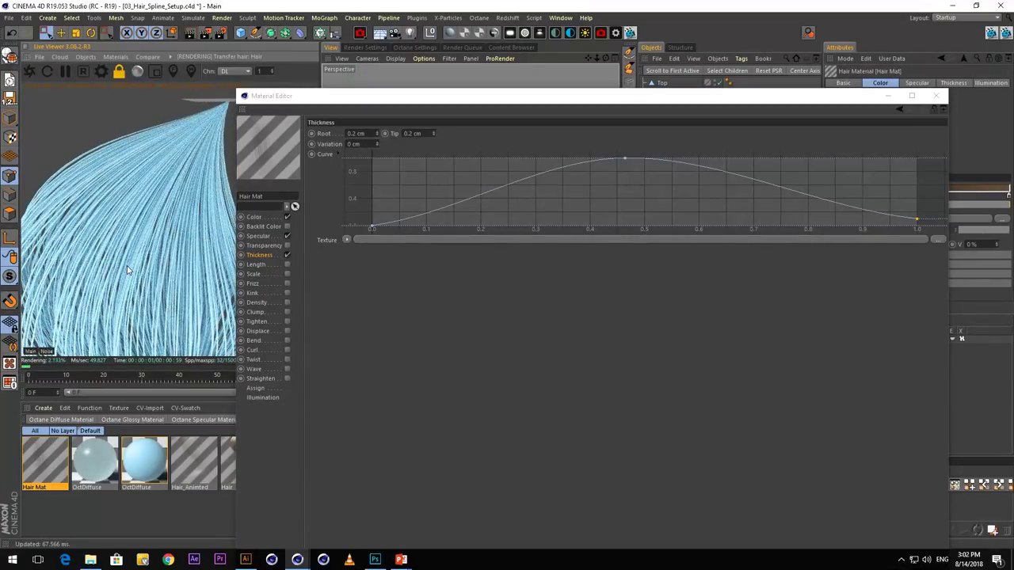
left_click(928, 95)
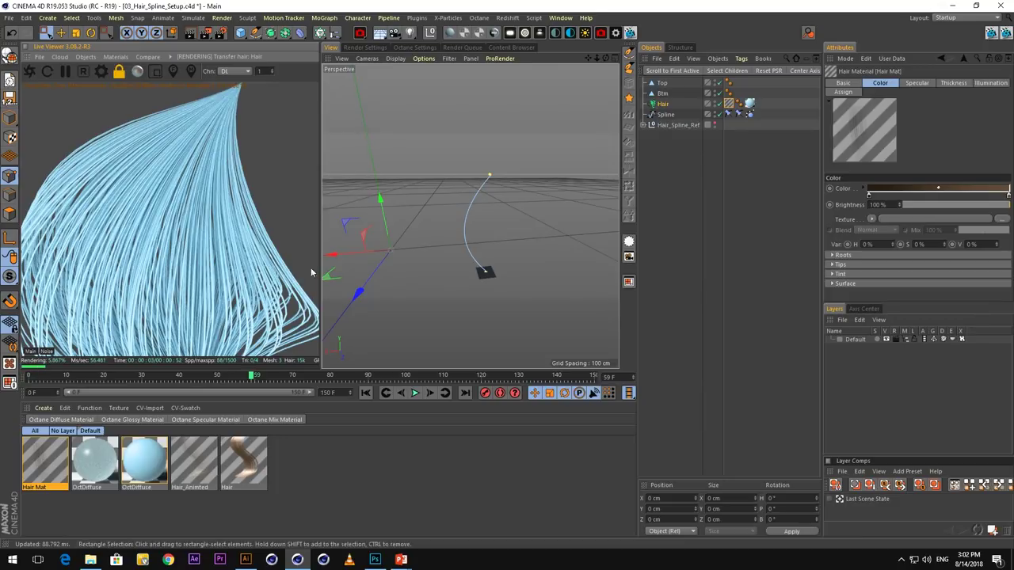
Disable the Top, Btm, Hair and Spline objects and make the Hair_Spline_Ref group visible with its children expanded
left_click(650, 126)
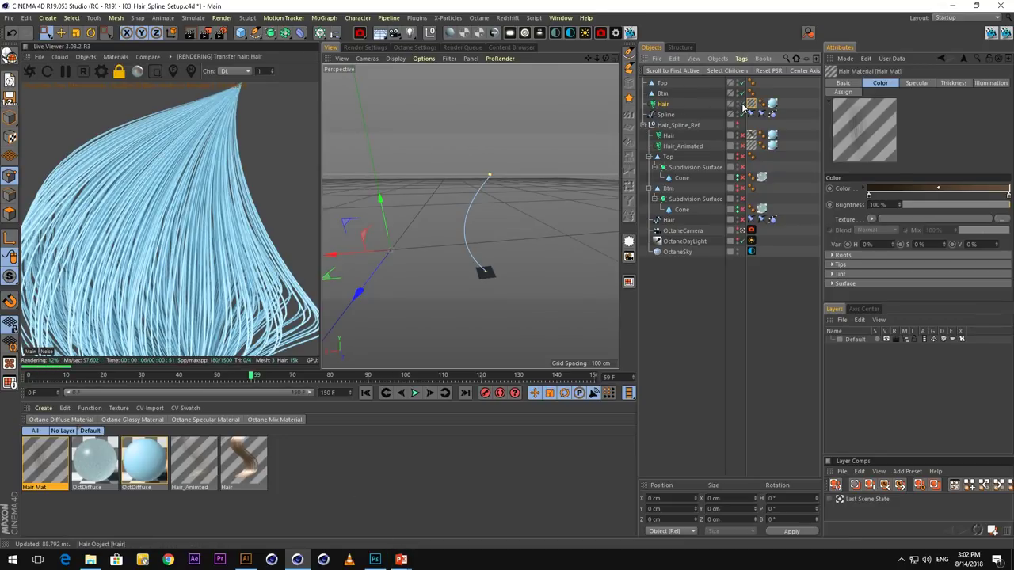
left_click_drag(742, 114, 743, 82)
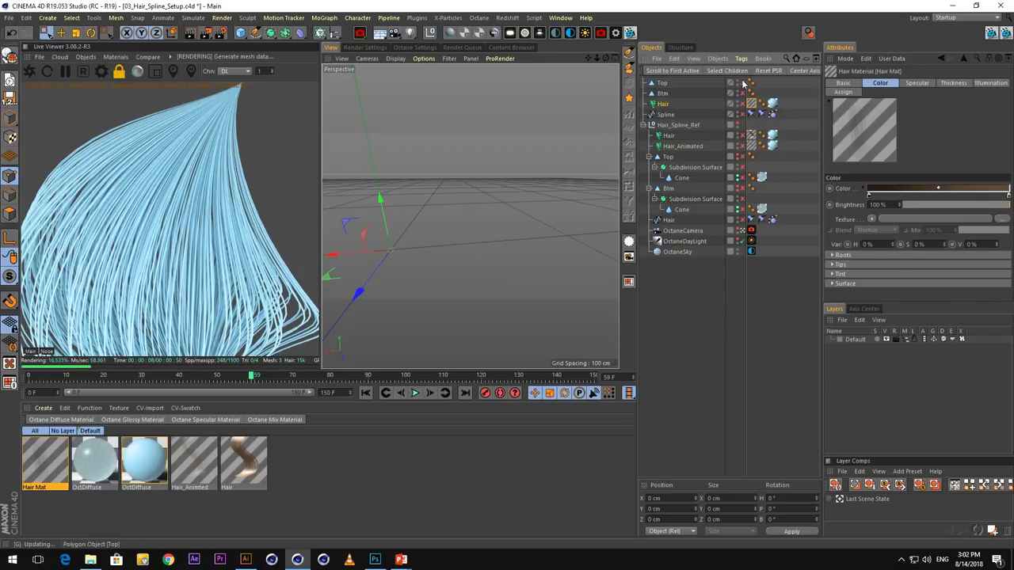
left_click(676, 126)
left_click(738, 124, "alt")
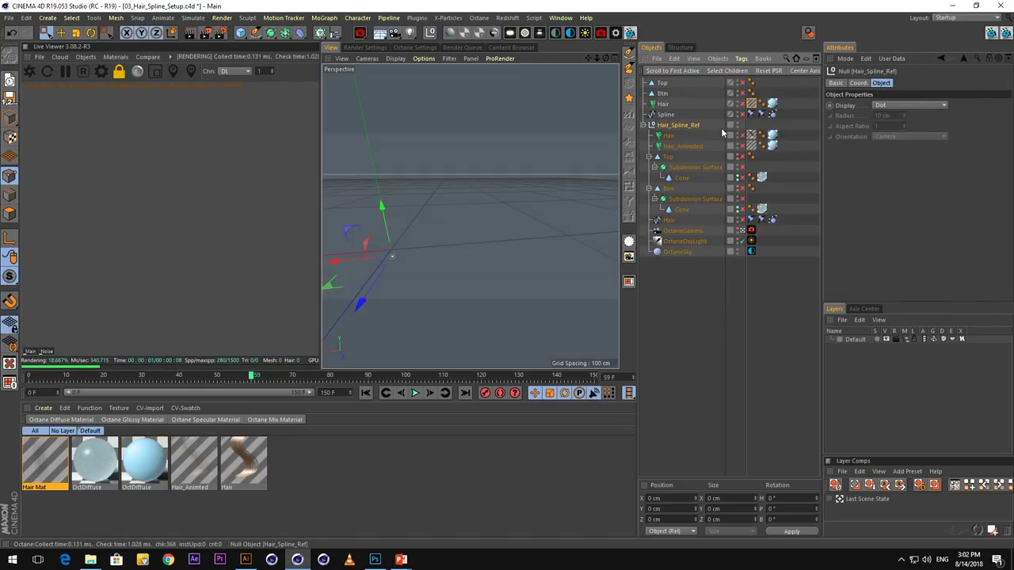
Enable and select Hair_Animated in the reference group, then scrub its animation back to frame 0
left_click(682, 147)
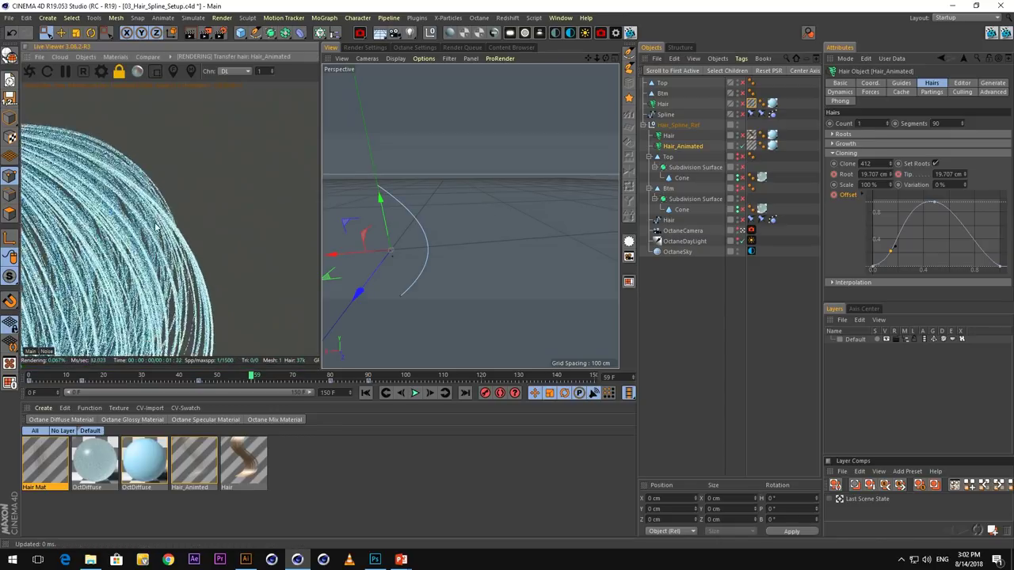
middle_click_drag(156, 227, 226, 192, "alt")
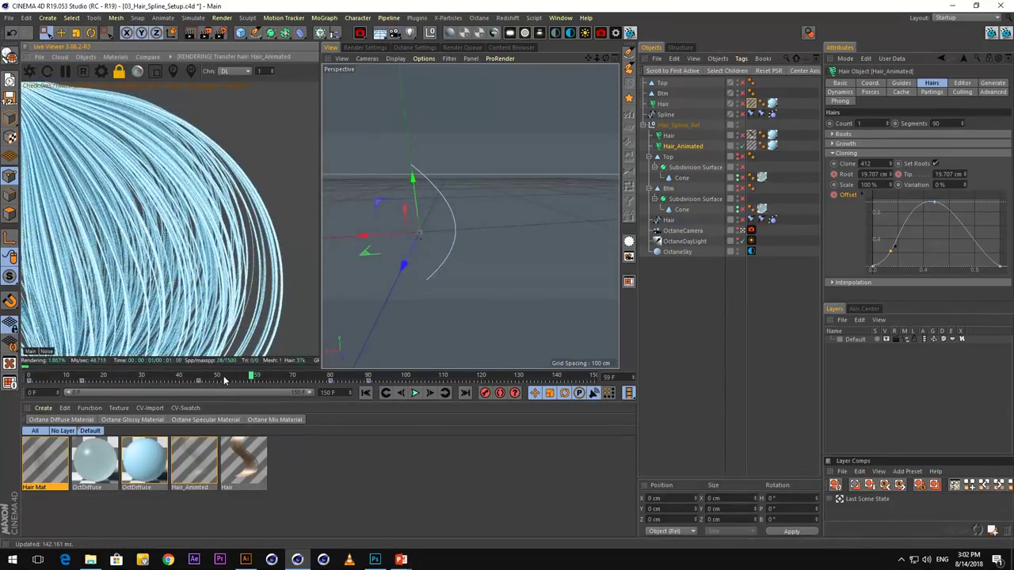
left_click(214, 380)
middle_click_drag(110, 234, 154, 218, "alt")
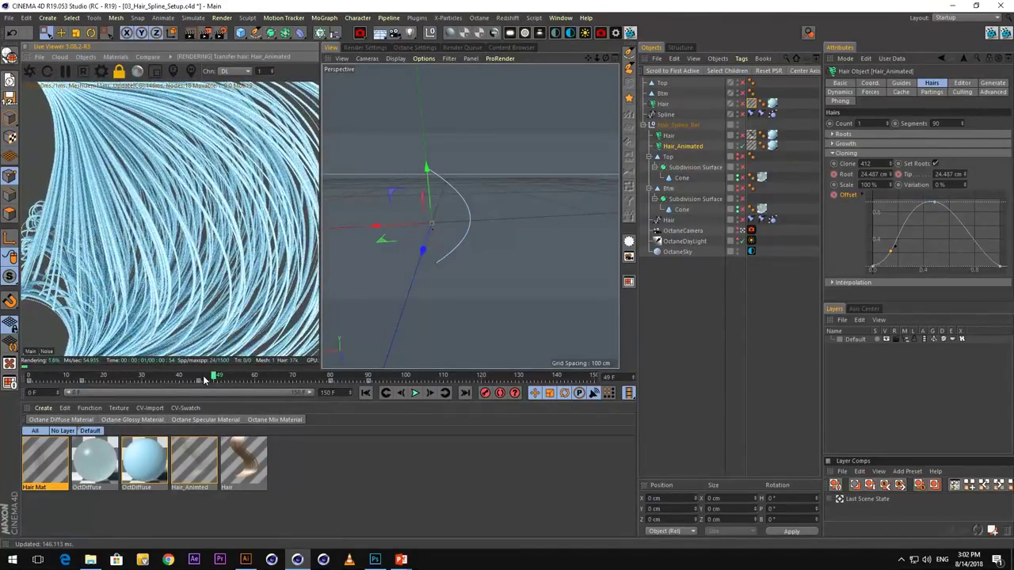
left_click_drag(203, 381, 27, 380)
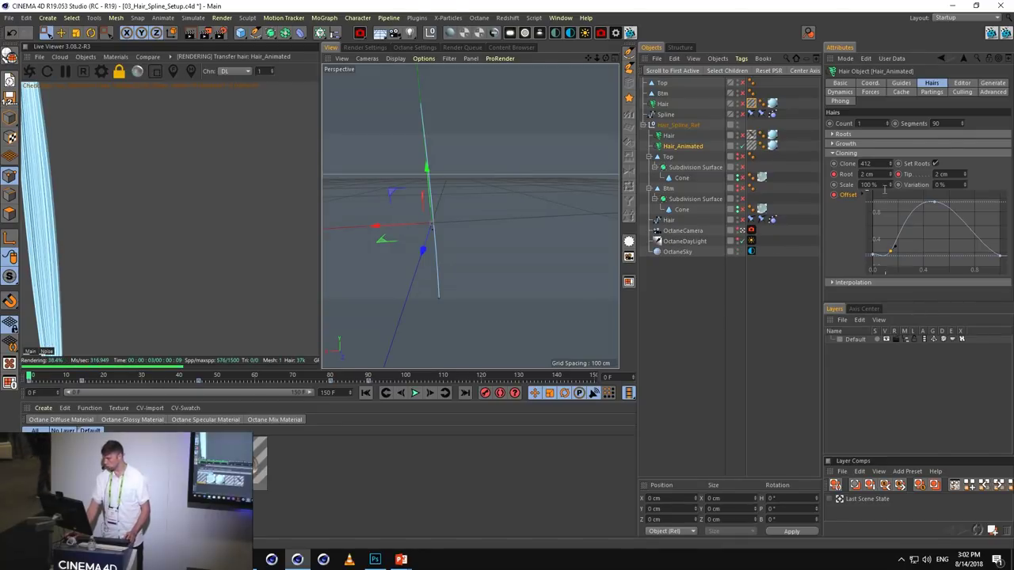
Compare Hair_Animated's keyframed cloning Root, Tip and Offset settings at frames 0 and 45
left_click(876, 174)
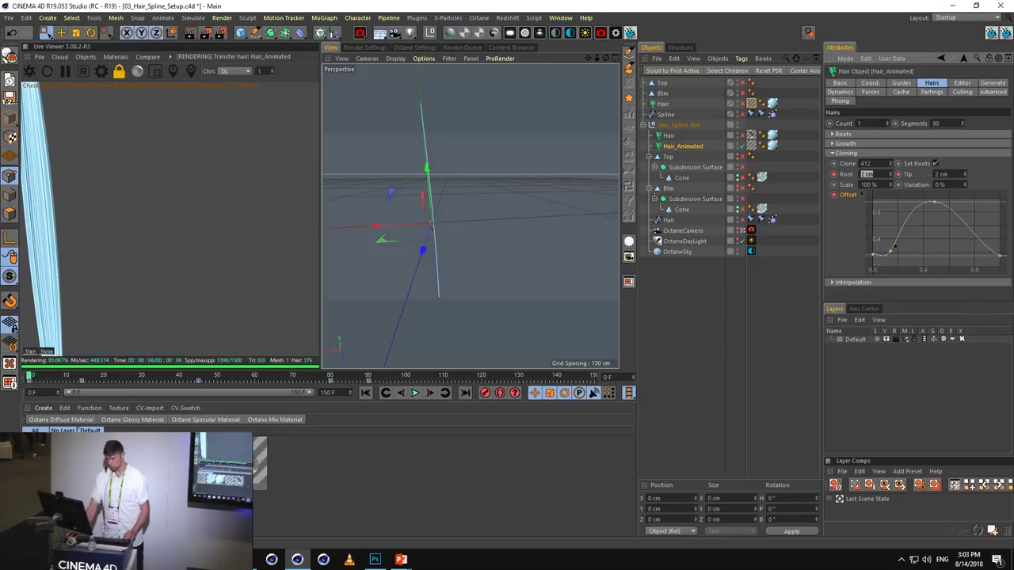
left_click(197, 379)
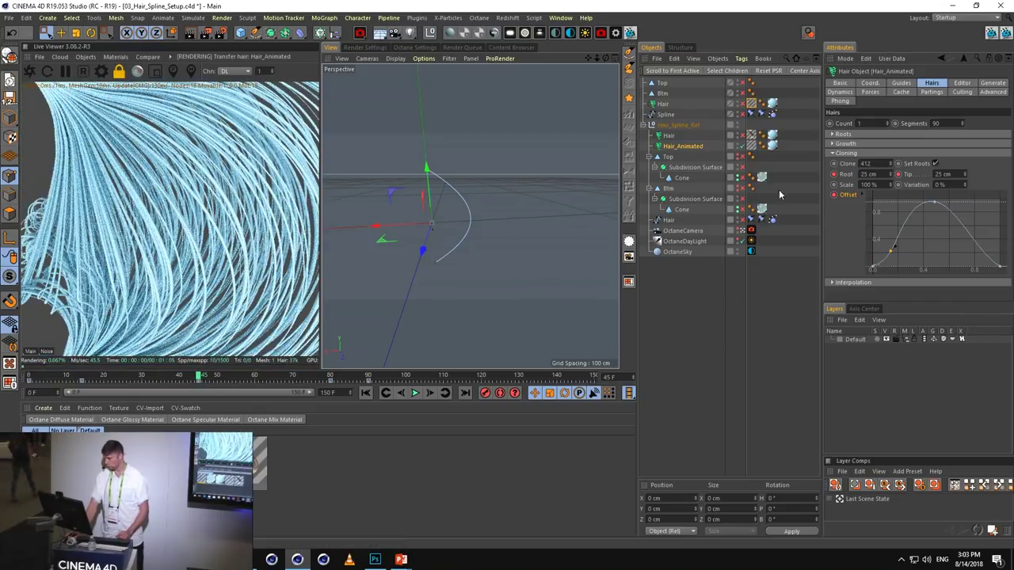
left_click(867, 174)
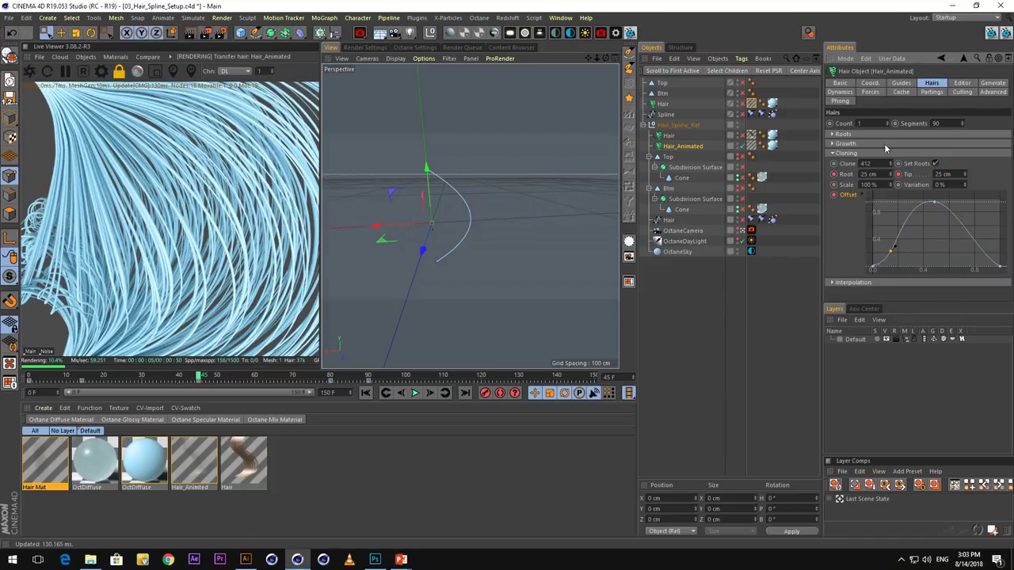
left_click(30, 380)
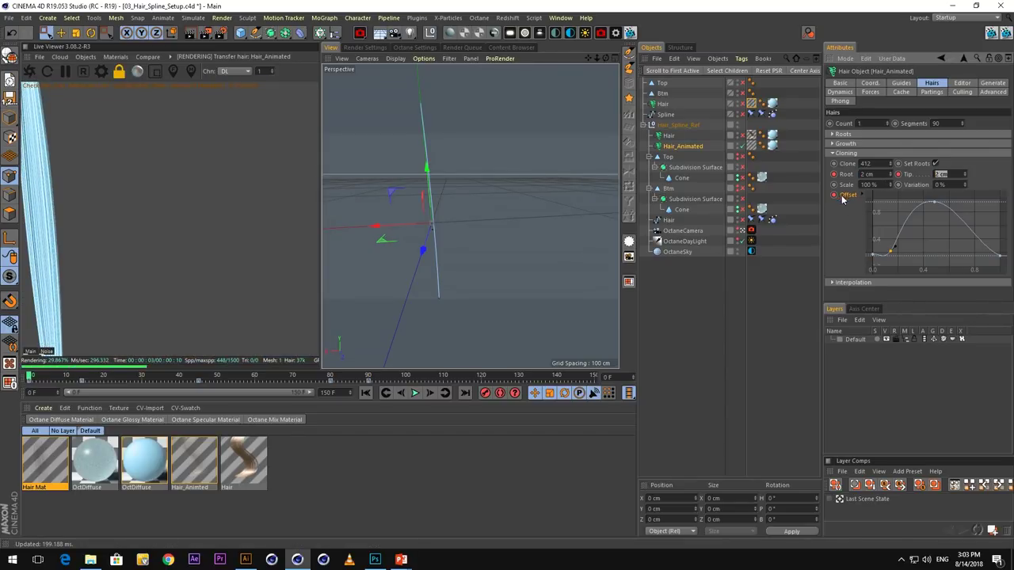
left_click(843, 196)
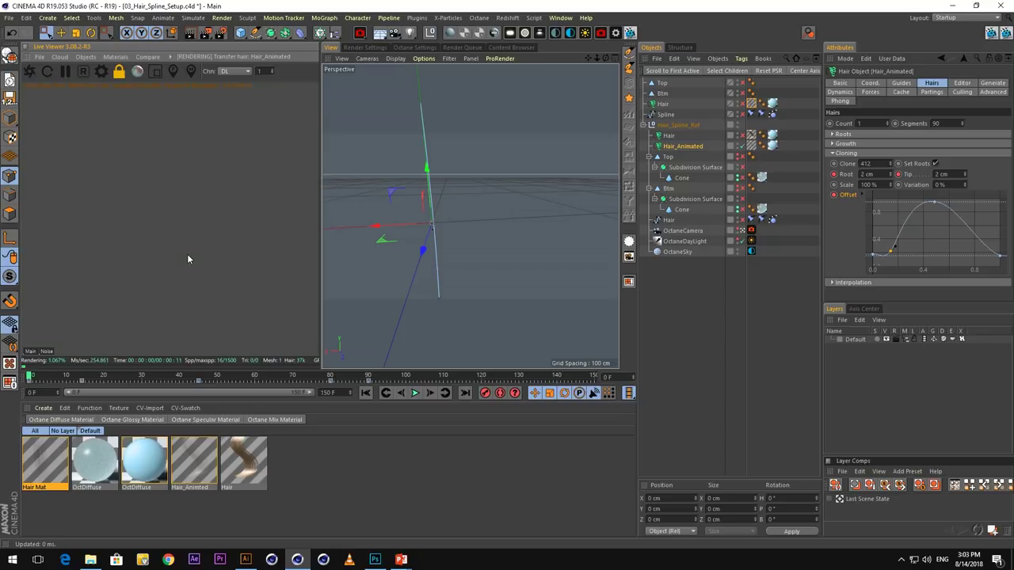
Scrub the timeline to frame 40 and examine the spreading Hair_Animated strands from a new angle
left_click_drag(420, 207, 464, 200, "alt")
scroll(504, 214, "down", 3)
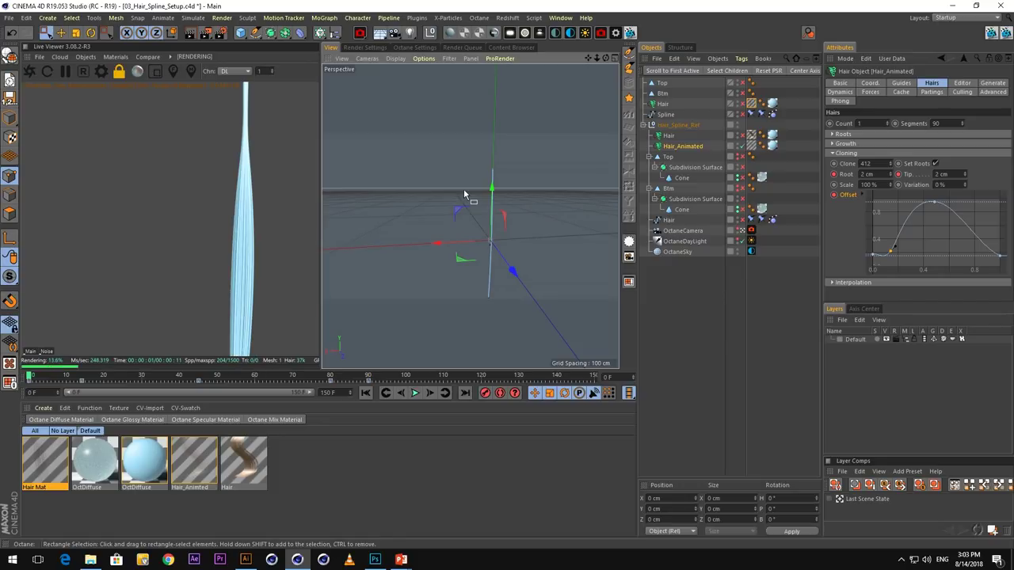
left_click_drag(125, 376, 181, 375)
left_click_drag(448, 270, 430, 238, "alt")
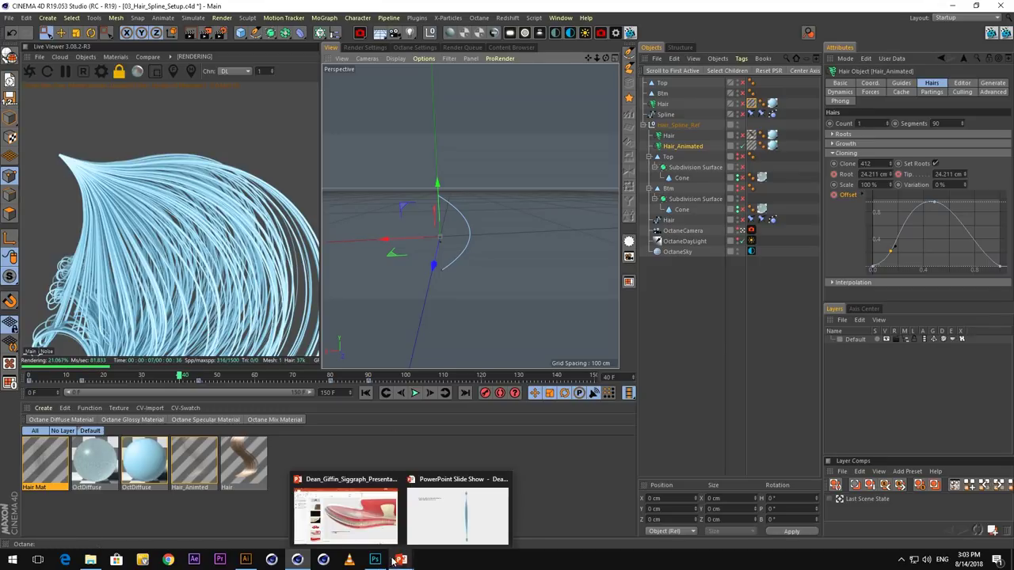
Switch to PowerPoint, resume the slide show and advance to the slide about creating an intricate fabric connection
mouse_move(401, 560)
key("alt+Tab")
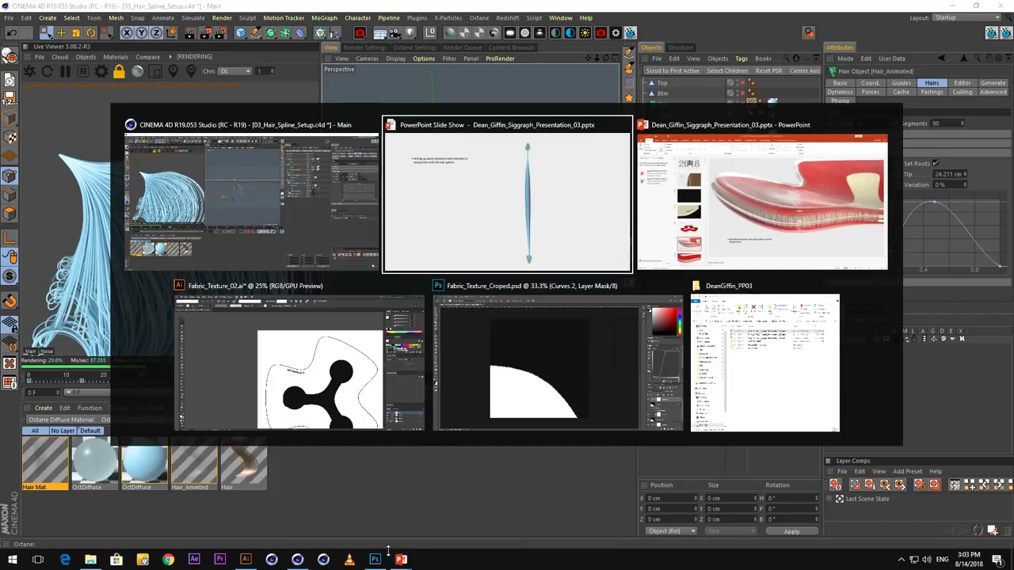
left_click(753, 212)
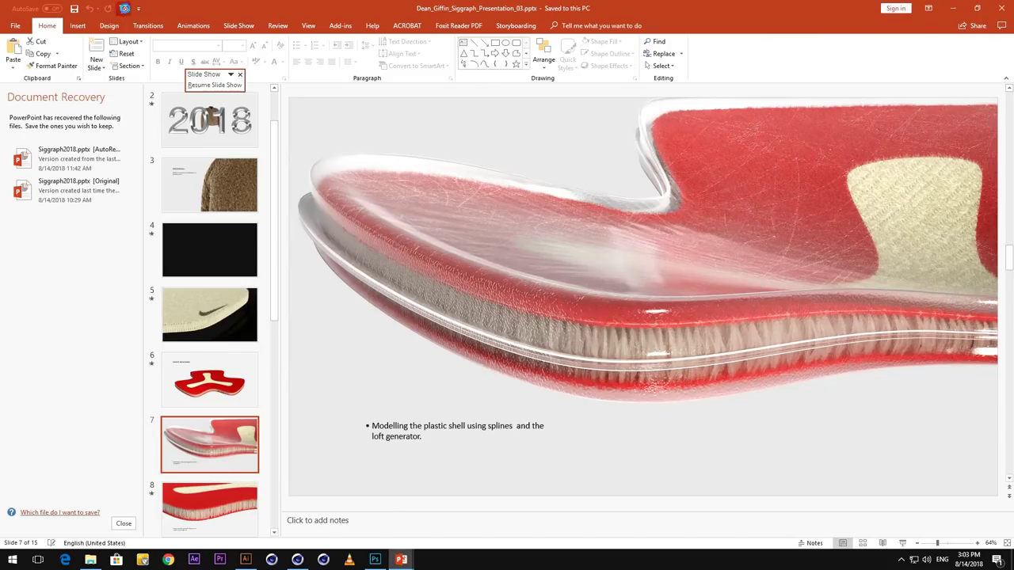
left_click(124, 8)
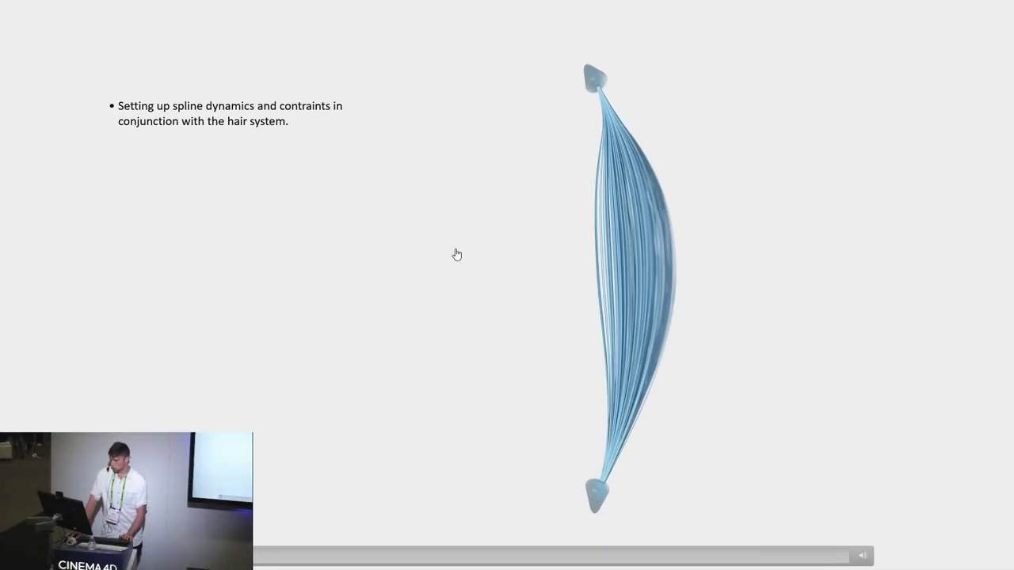
key("Right")
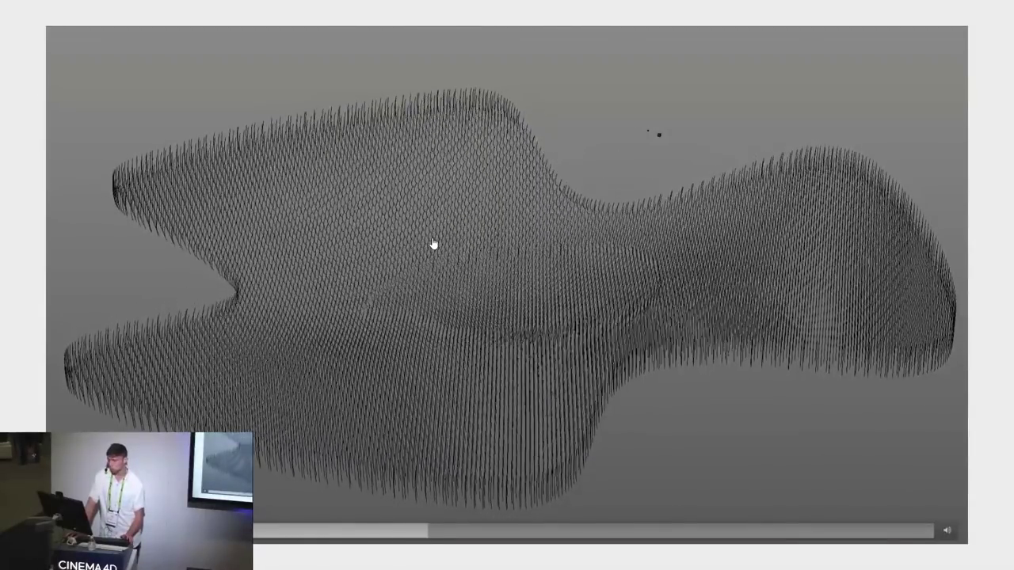
key("Right")
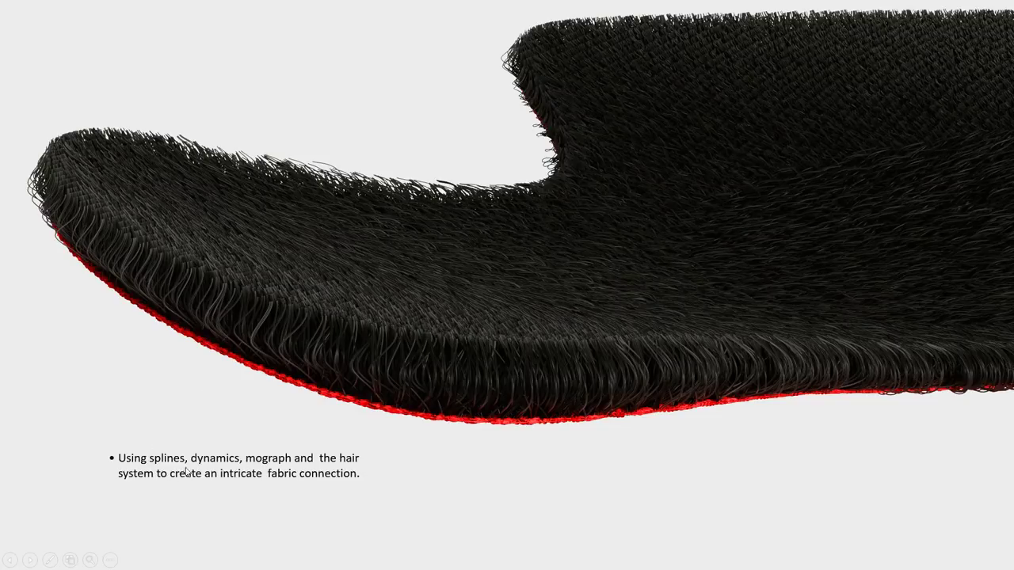
left_click(484, 320)
left_click(409, 339)
Switch back to Cinema 4D and bring up the open 04_Hair_Spring_Setup.c4d scene
key("alt+Tab")
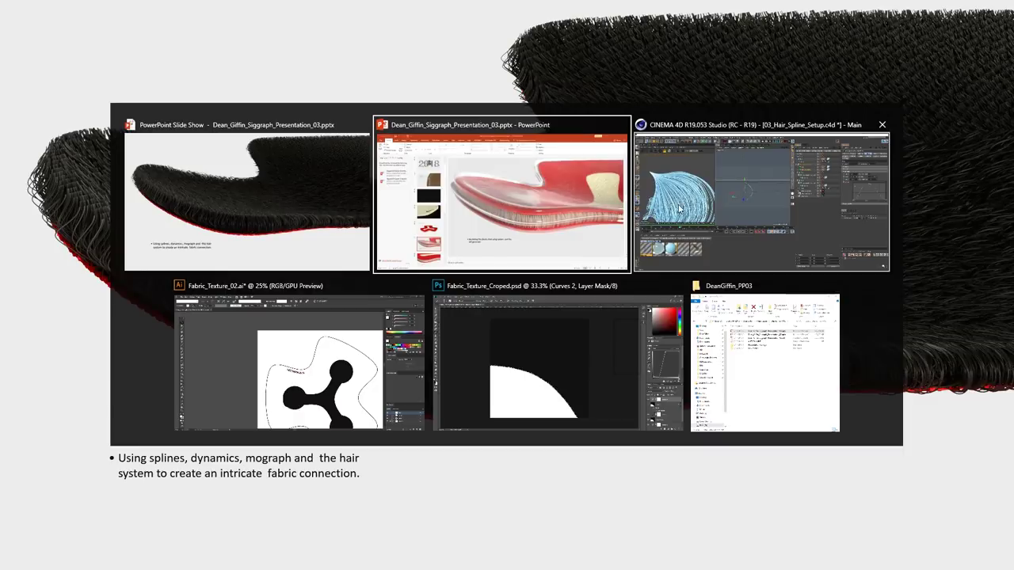
left_click(773, 203)
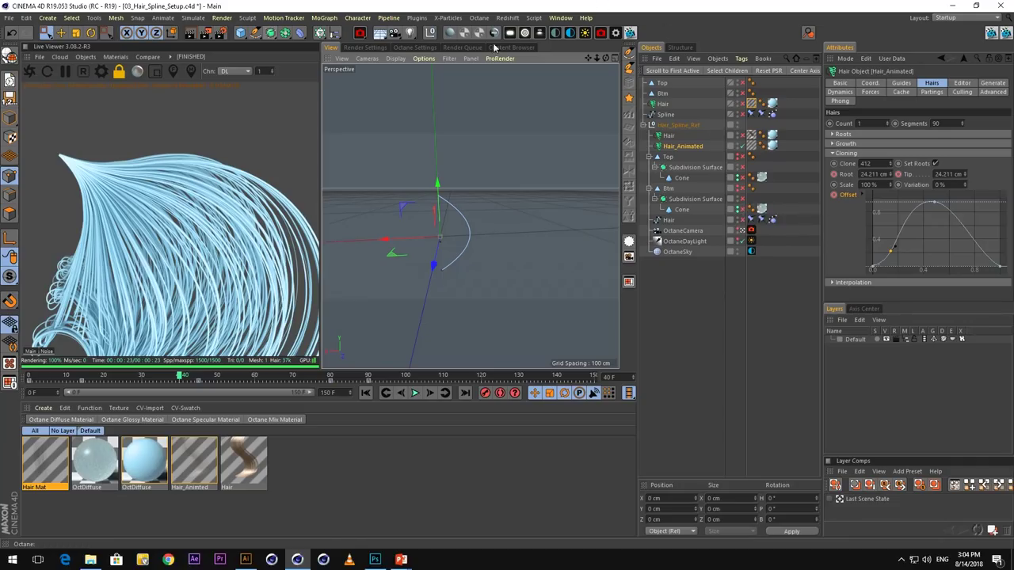
left_click(560, 17)
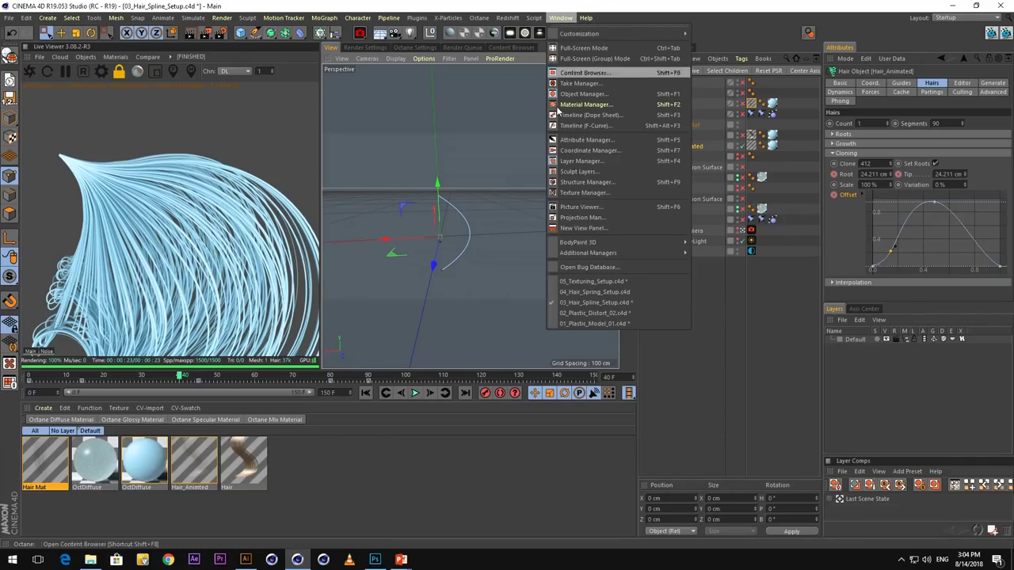
left_click(594, 292)
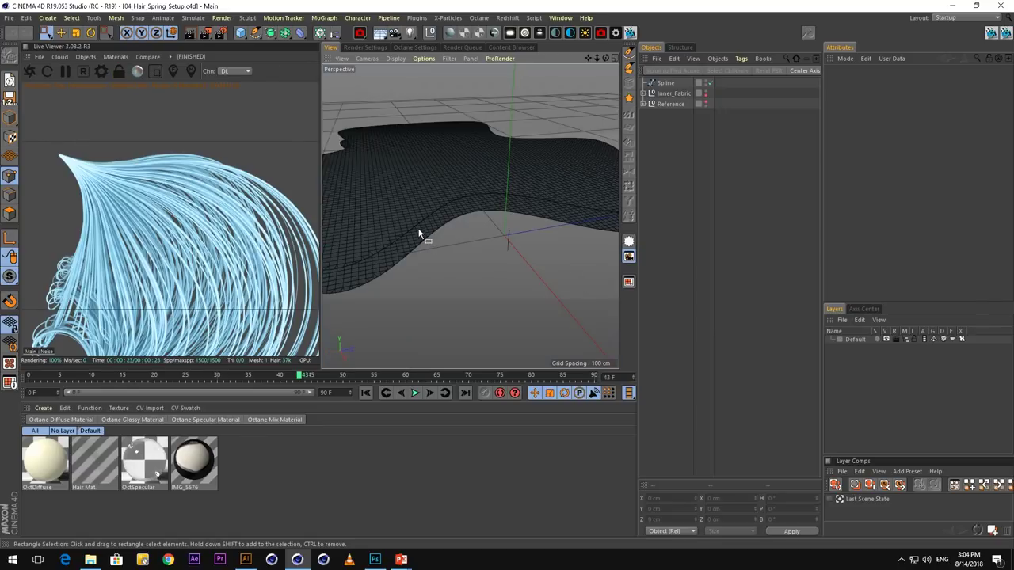
Undock the Octane Live Viewer and close it
left_click(38, 57)
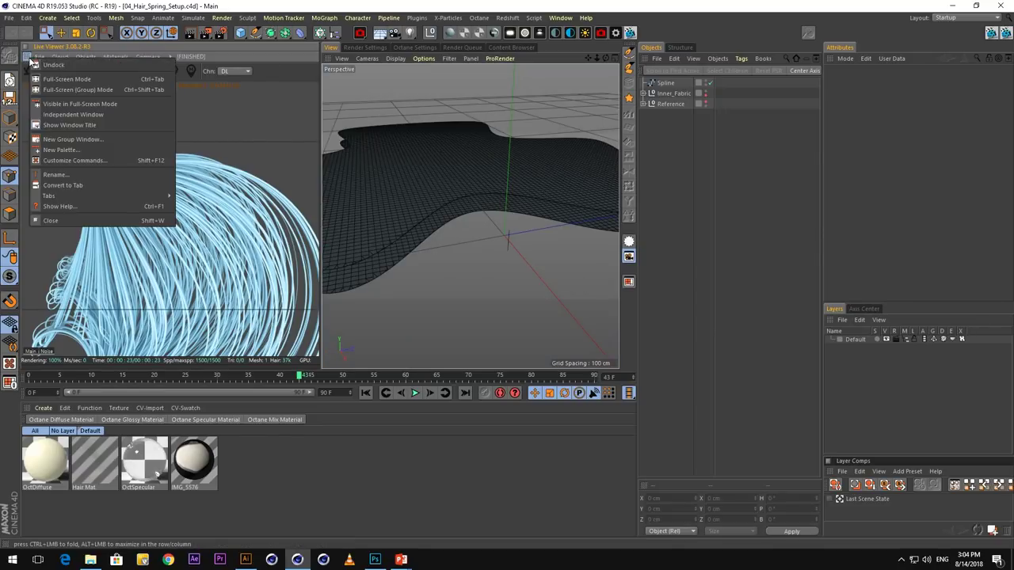
left_click(60, 68)
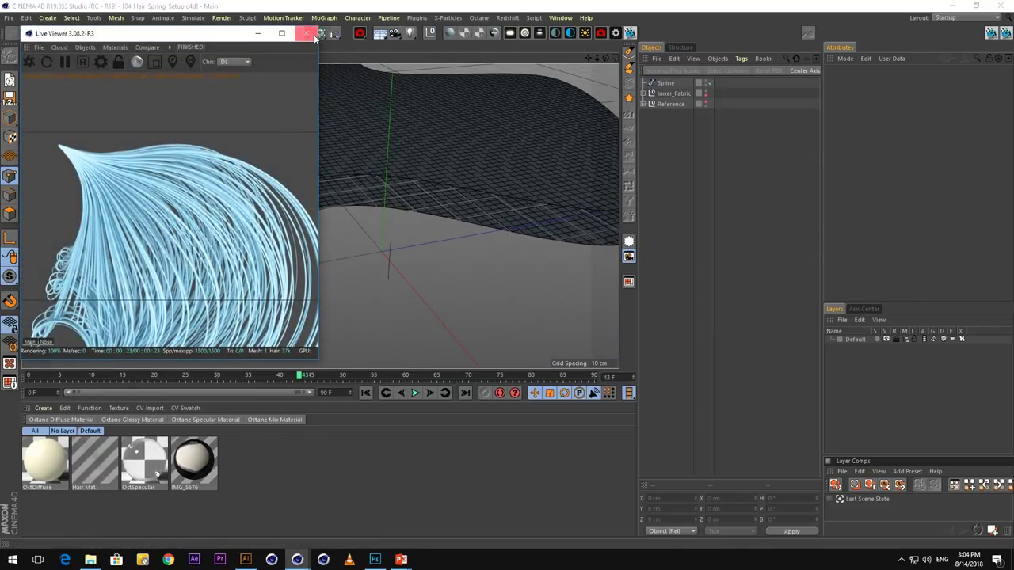
left_click(312, 35)
Scrub the timeline to frame 18, then select the Spline and examine it against the fabric mesh from several angles
left_click_drag(312, 151, 320, 194, "alt")
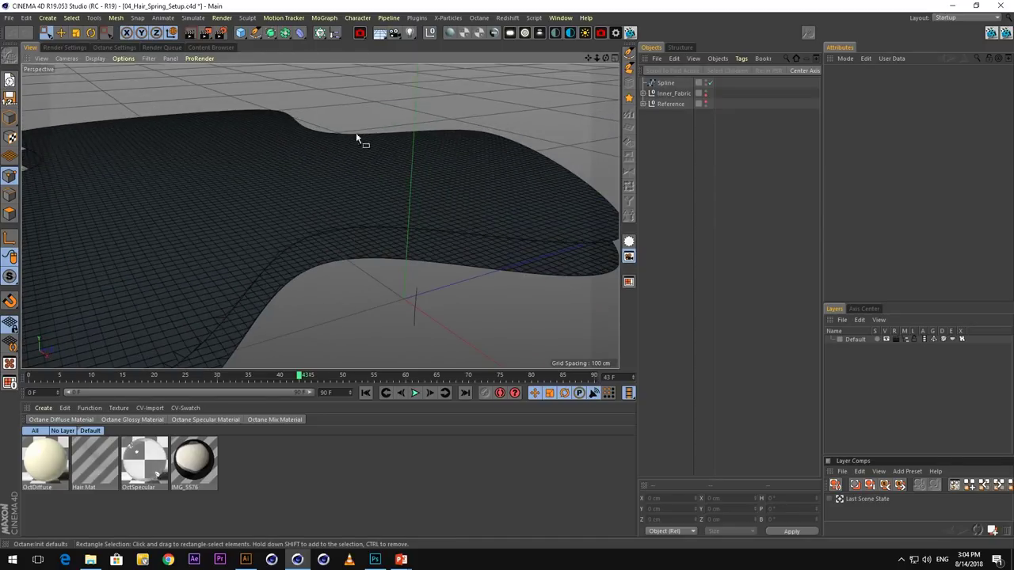
left_click_drag(357, 138, 264, 254, "alt")
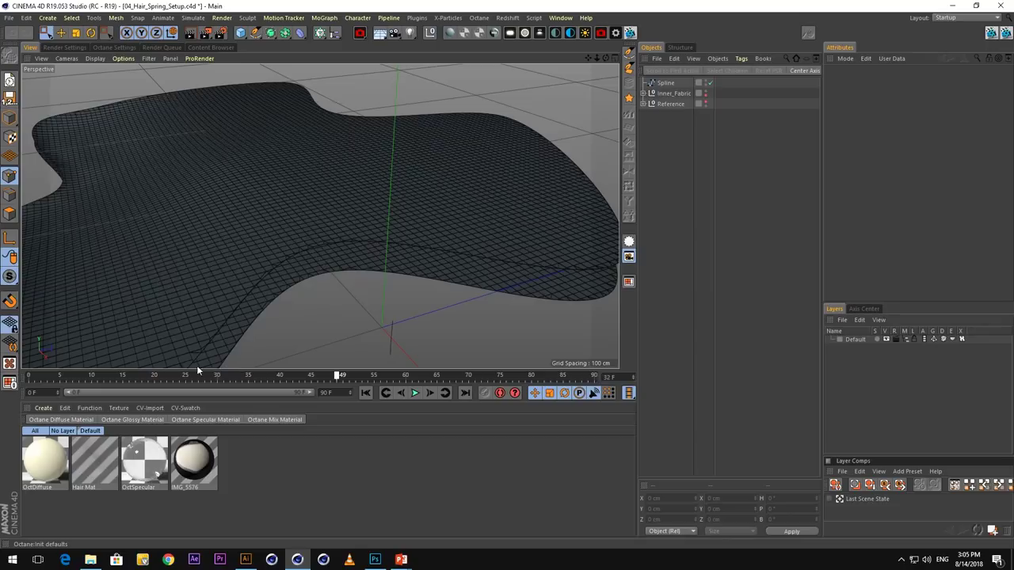
left_click_drag(197, 367, 142, 312)
middle_click_drag(312, 291, 369, 222, "alt")
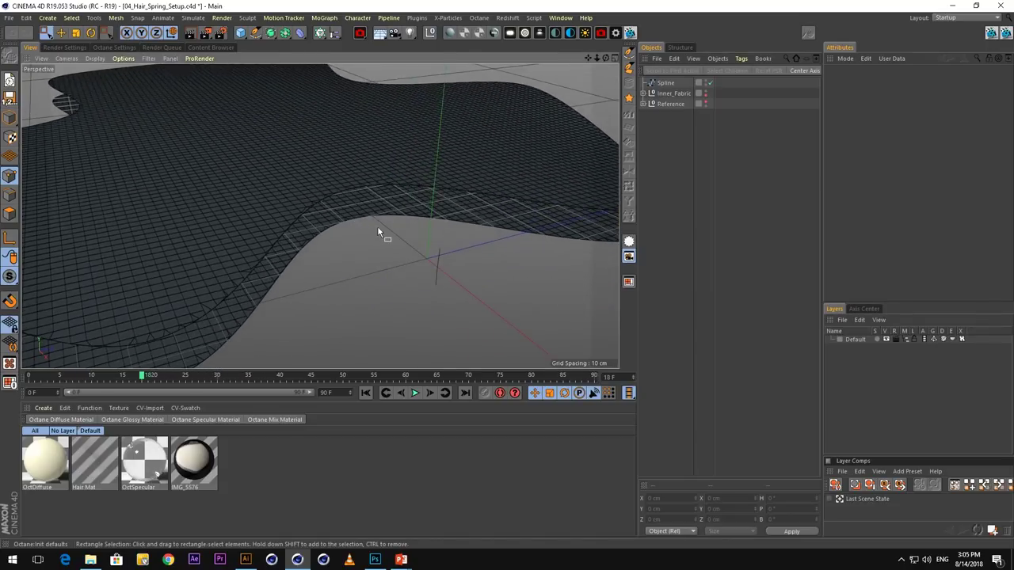
left_click_drag(377, 226, 415, 199, "alt")
left_click(663, 83)
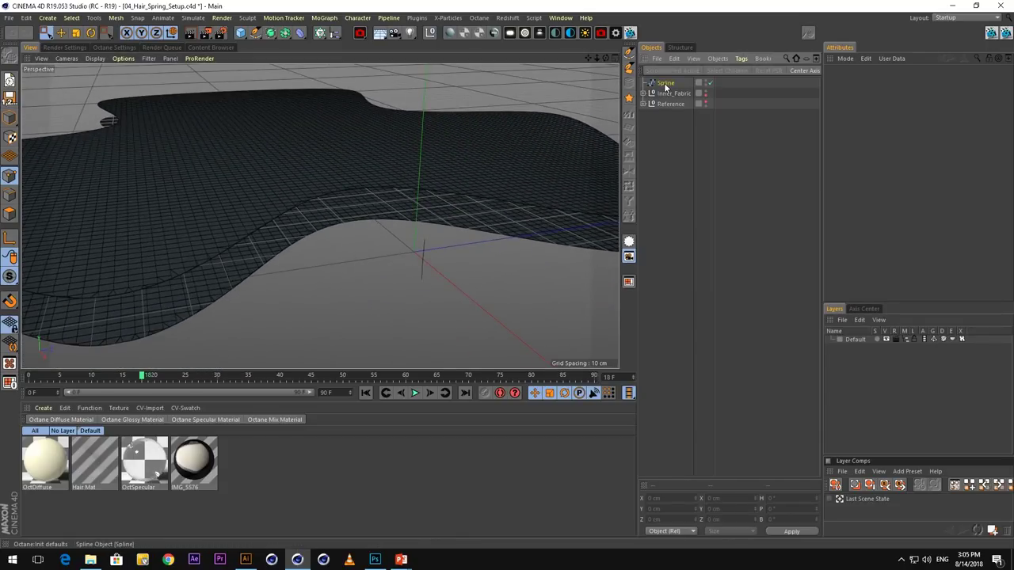
left_click_drag(389, 285, 445, 242, "alt")
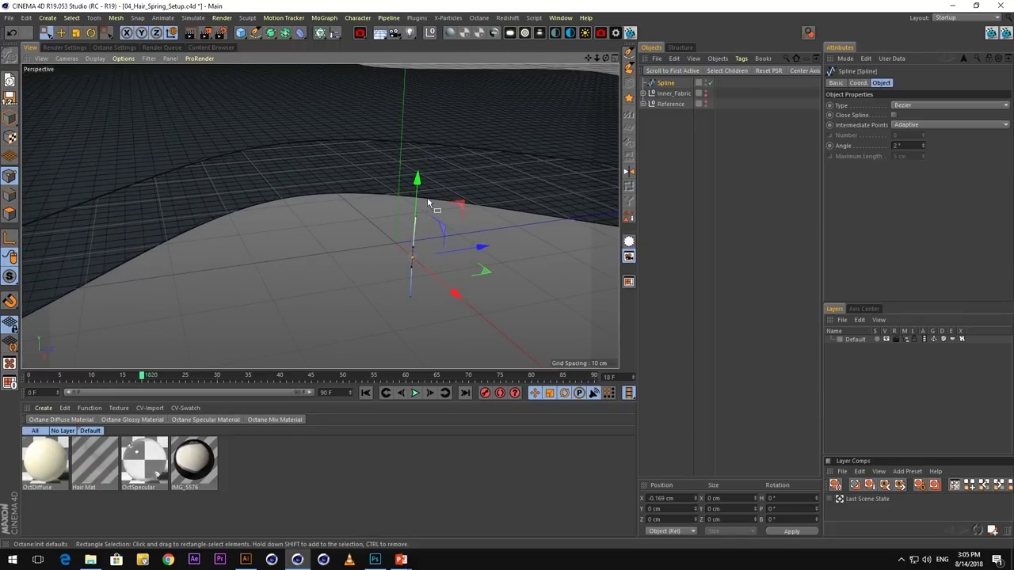
left_click_drag(400, 255, 393, 252, "alt")
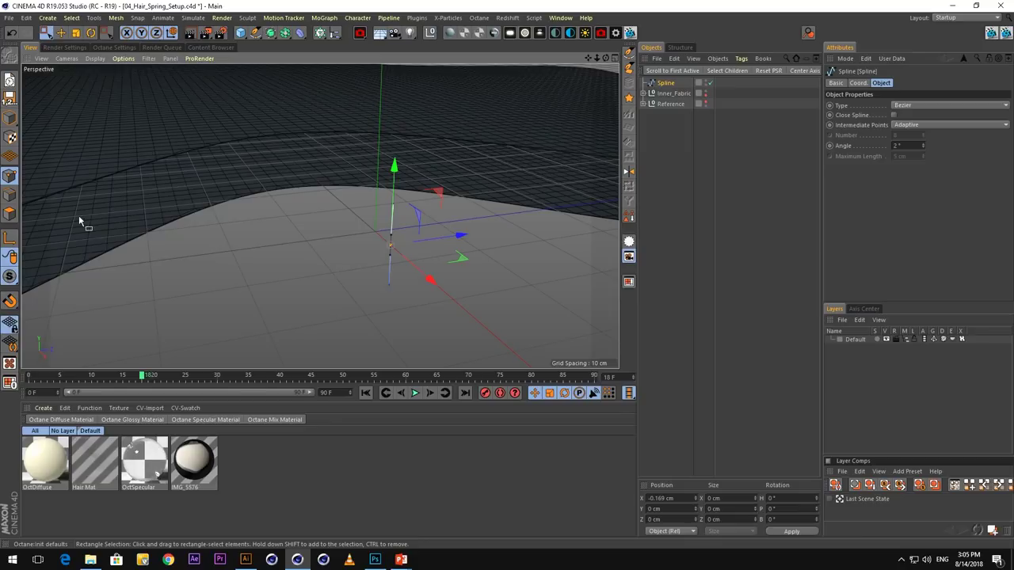
left_click_drag(137, 183, 171, 240, "alt")
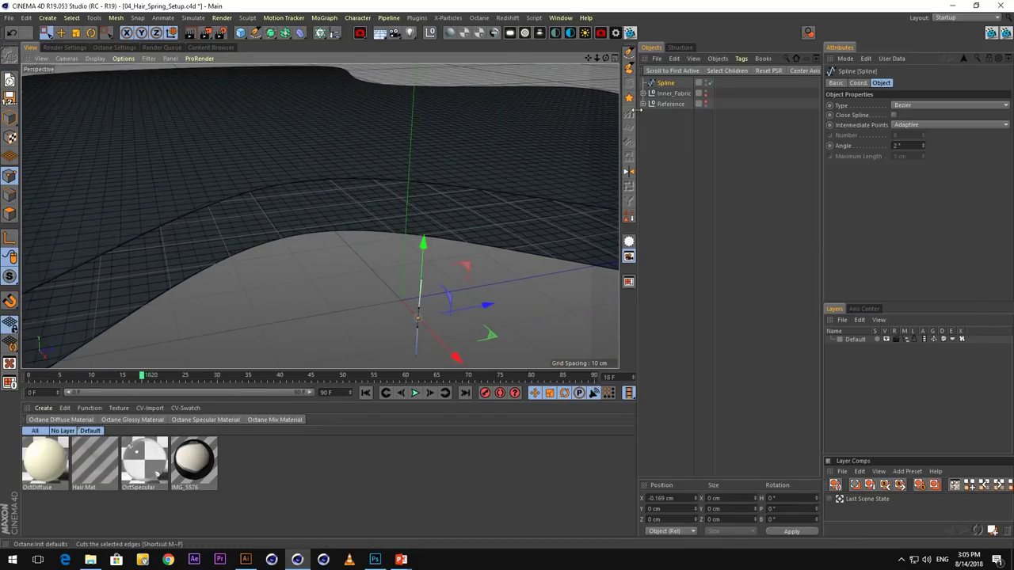
Add a MoGraph Cloner with the Spline as its child and set its mode to Object
left_click(320, 33)
left_click_drag(664, 93, 669, 84)
left_click(669, 83)
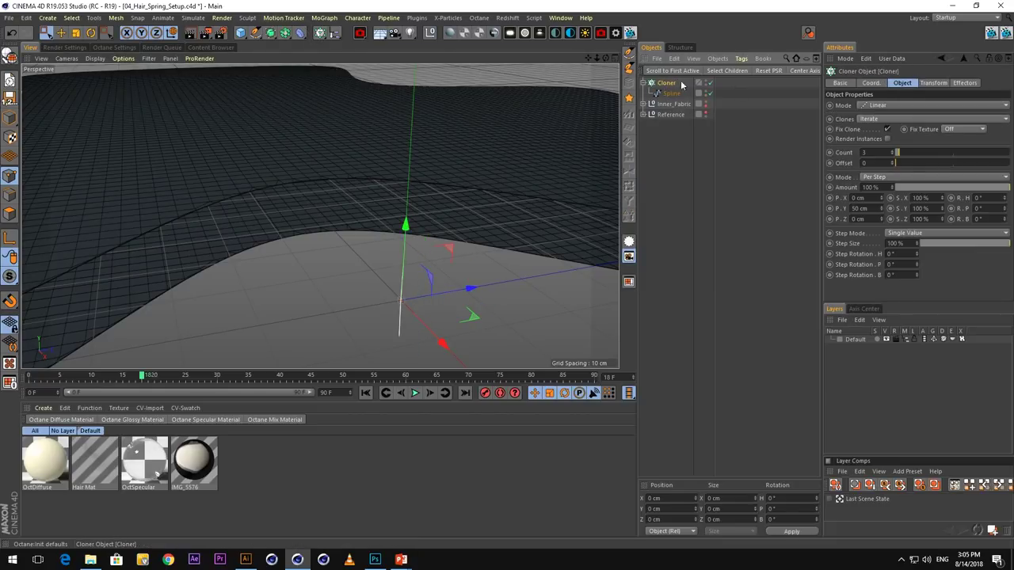
left_click(895, 106)
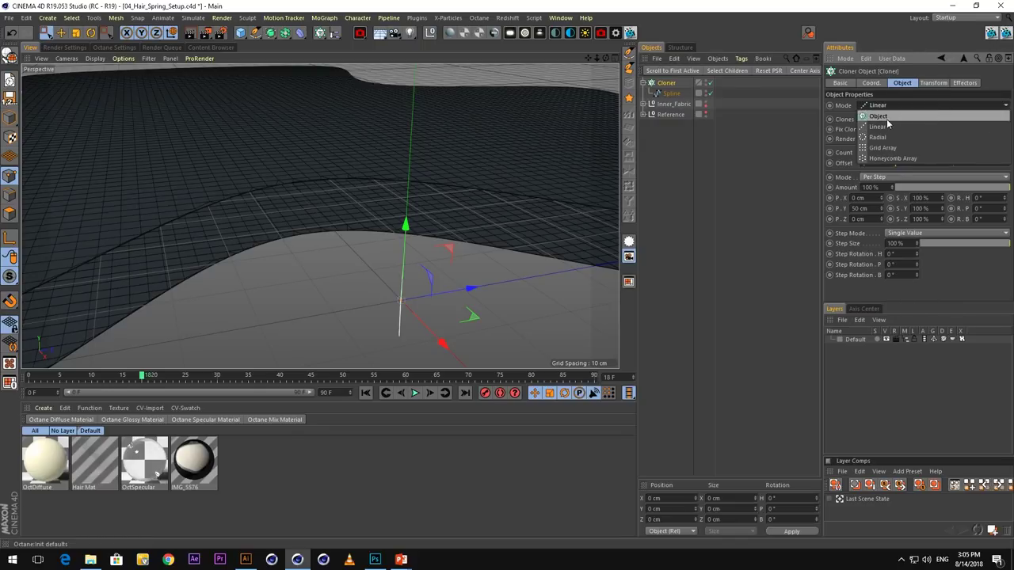
left_click(875, 116)
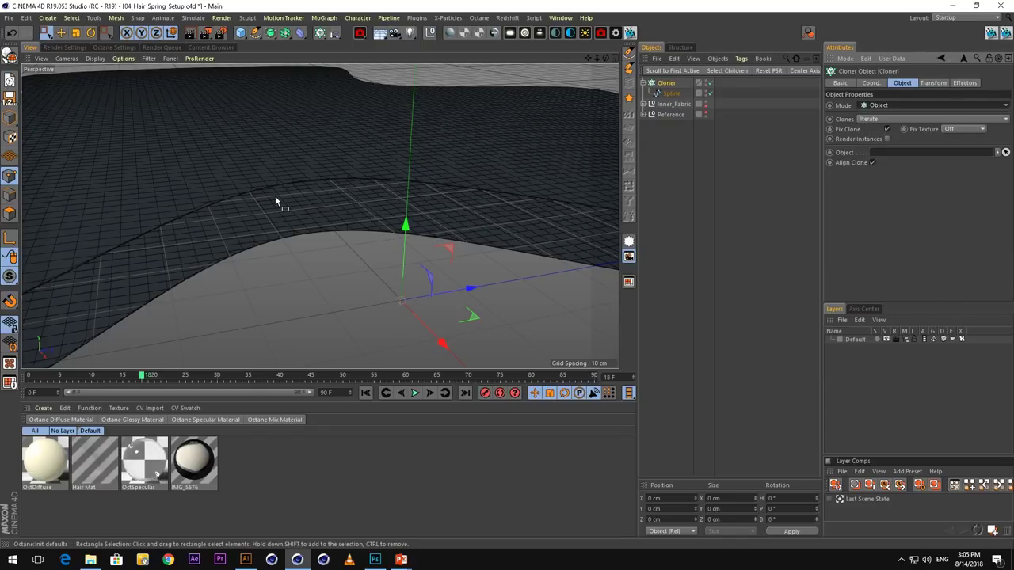
Copy the Top null out of Inner_Fabric to the root level and hide the Inner_Fabric group in the viewport
scroll(283, 196, "down", 10)
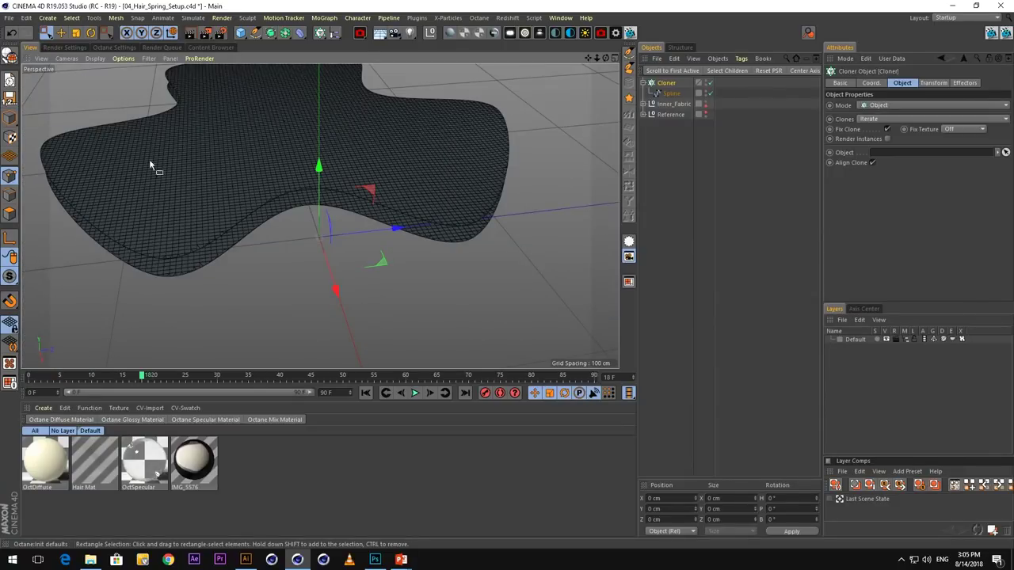
middle_click_drag(293, 152, 294, 218, "alt")
left_click_drag(293, 218, 322, 174, "alt")
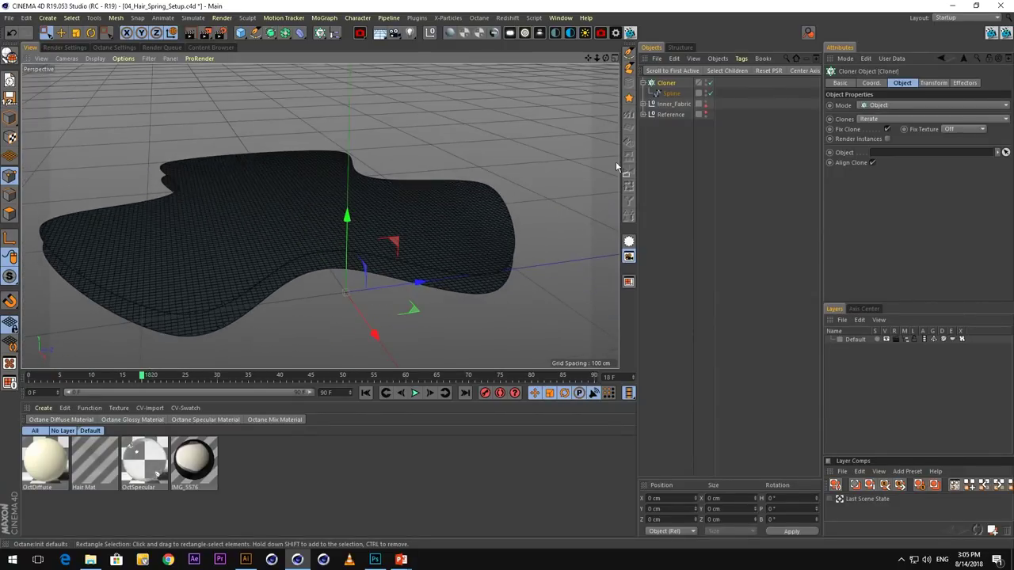
left_click(648, 105)
left_click(665, 115)
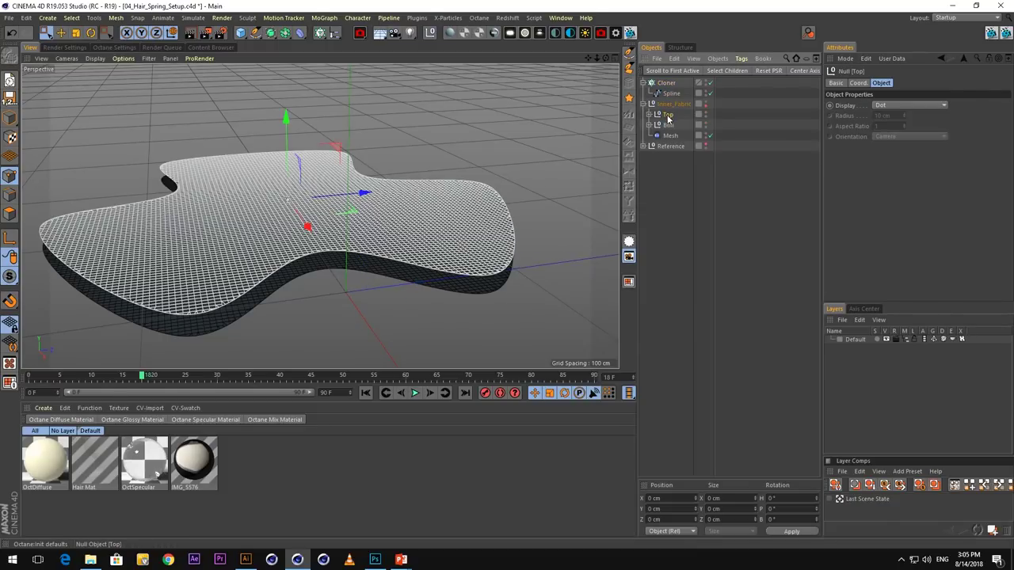
left_click_drag(669, 105, 667, 107)
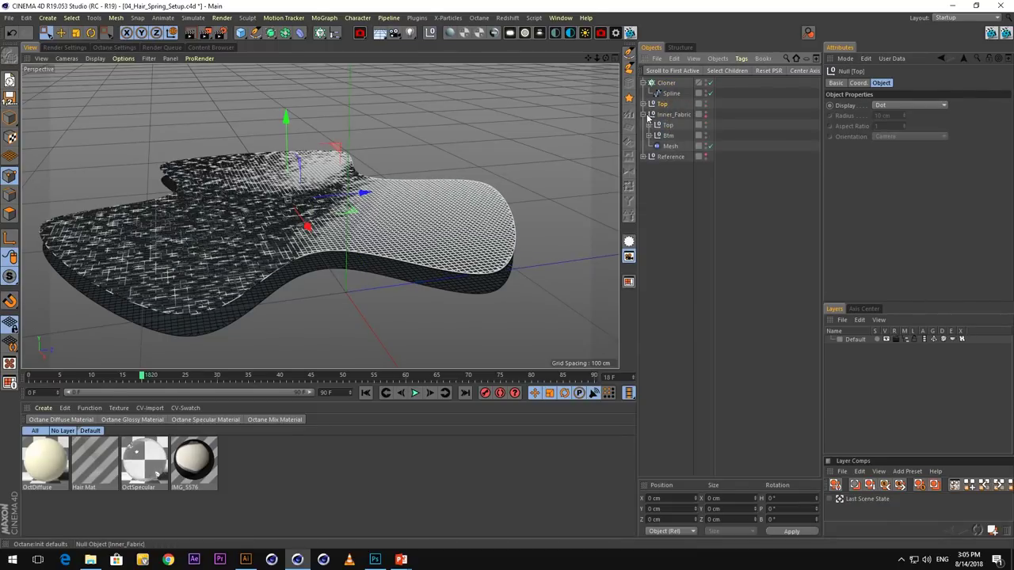
left_click(706, 114)
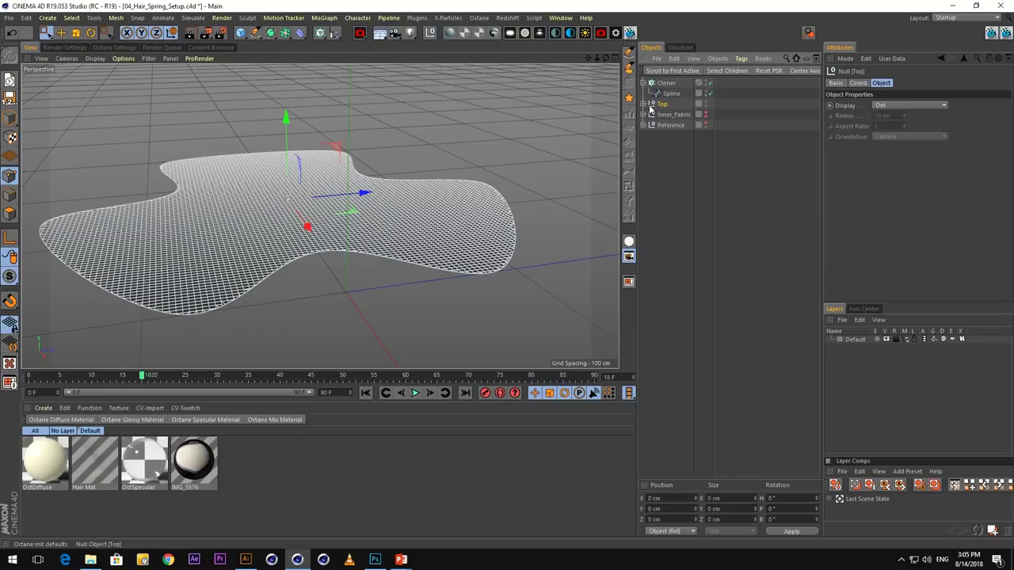
Return to frame 0 and assign the Extrude inside the copied Top group as the Cloner's object
left_click(366, 393)
left_click(643, 104)
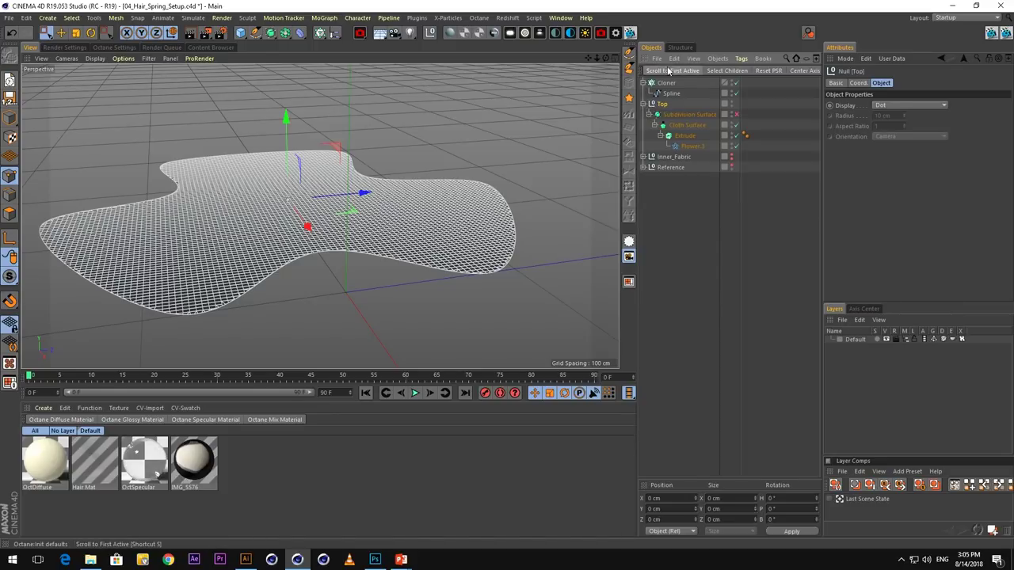
left_click(665, 82)
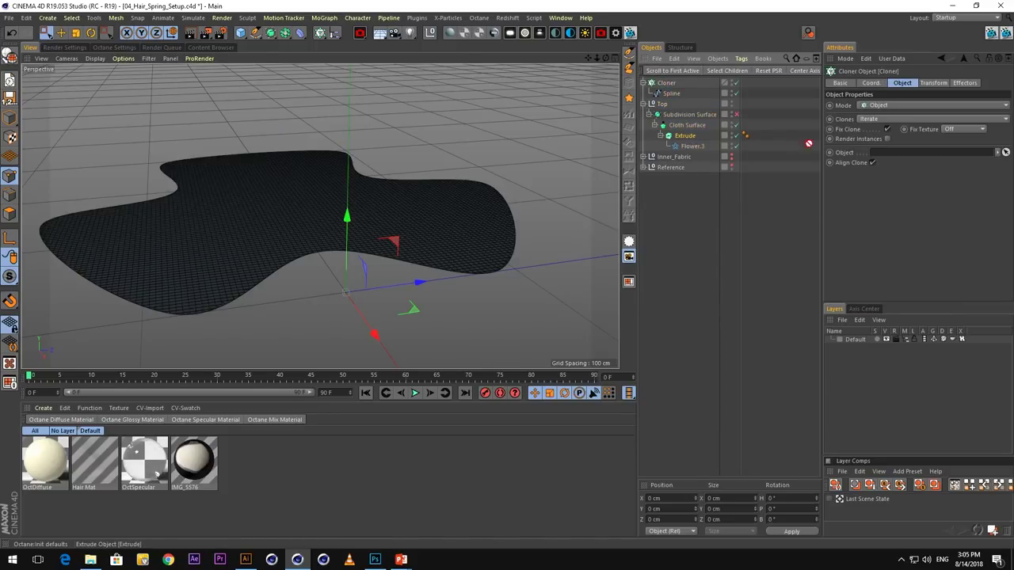
left_click_drag(808, 143, 874, 154)
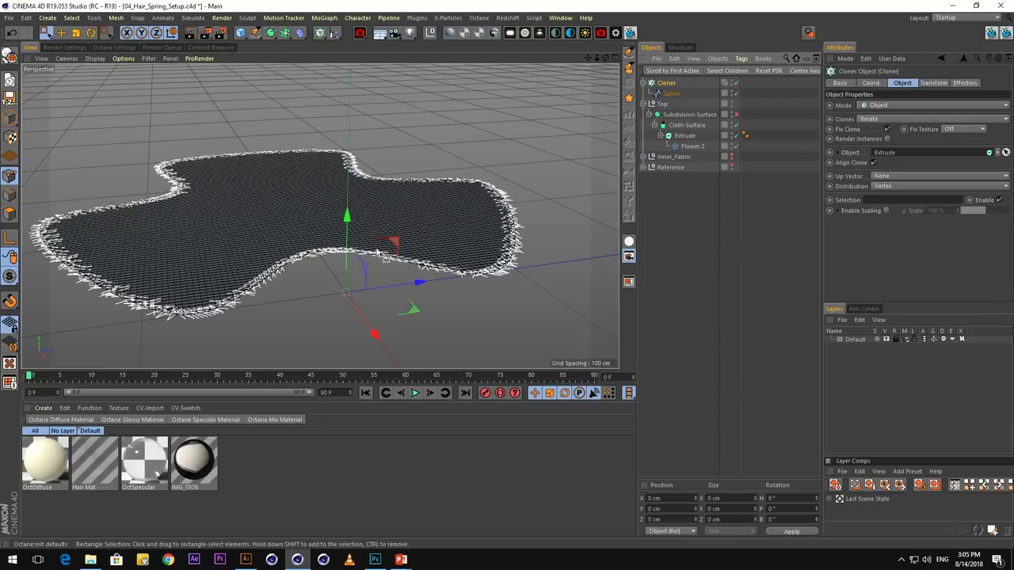
Hide the copied Top group in the viewport and turn off Align Clone on the Cloner
left_click(730, 103)
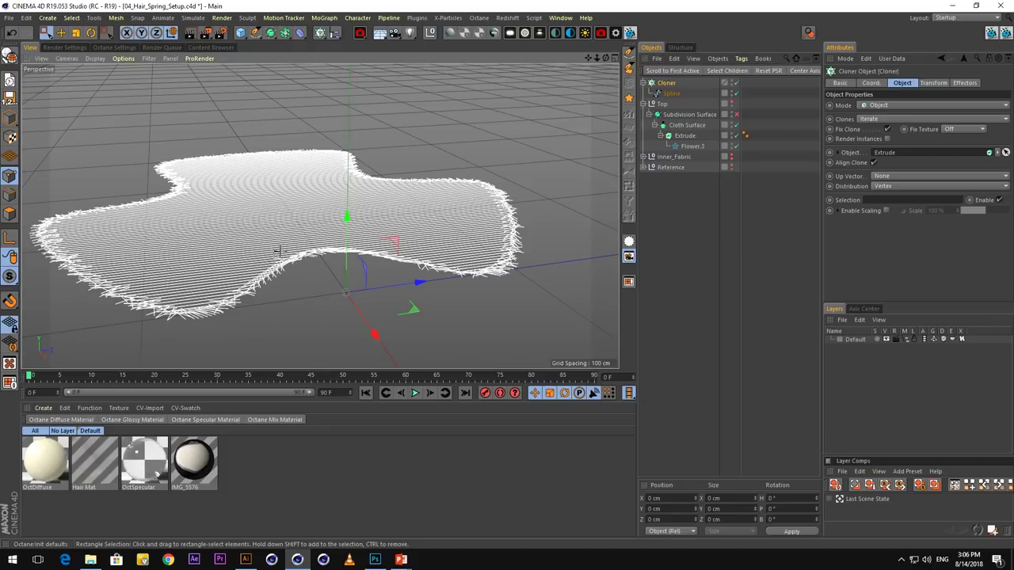
left_click_drag(320, 216, 270, 282, "alt")
right_click_drag(274, 240, 300, 219, "alt")
left_click_drag(305, 238, 372, 249, "alt")
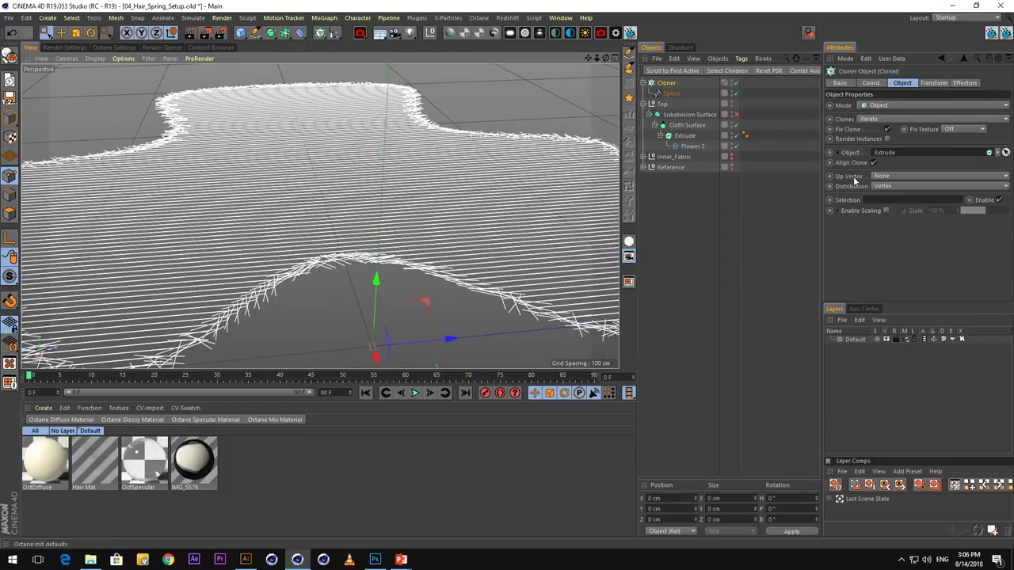
left_click(874, 162)
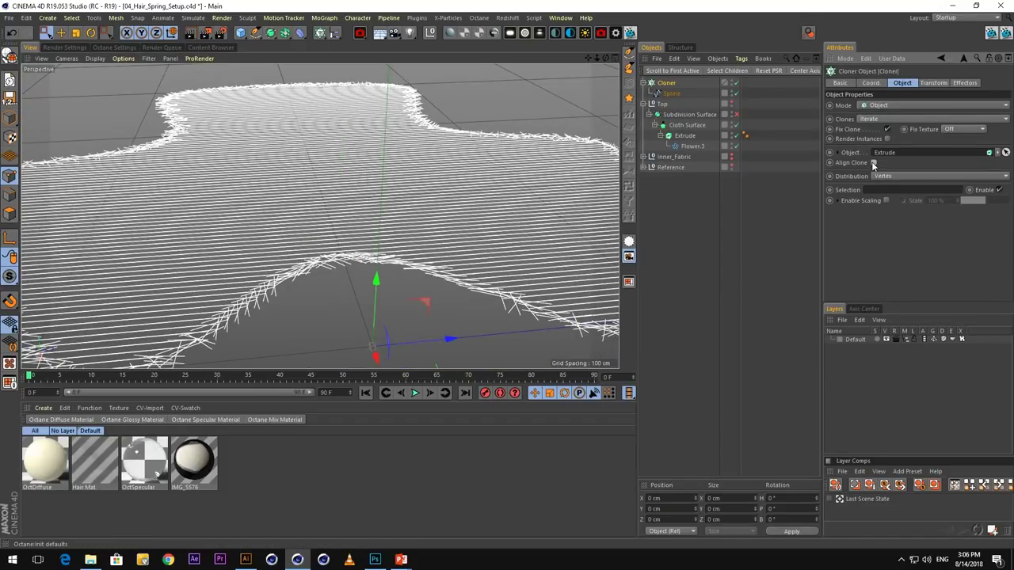
left_click_drag(365, 209, 308, 202, "alt")
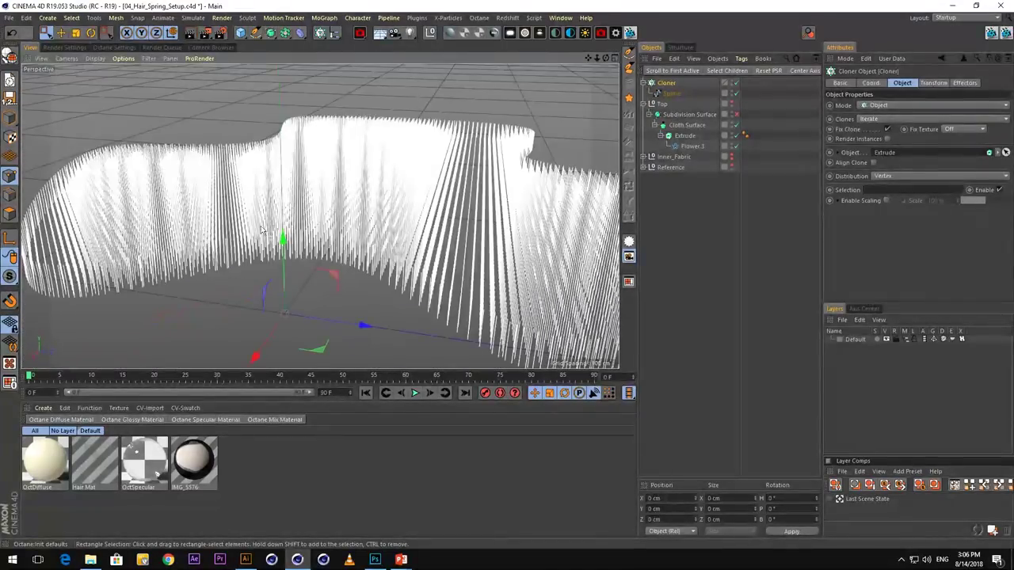
Show Inner_Fabric in the viewport and inspect the cloned splines up close along the fabric edge
left_click(731, 156)
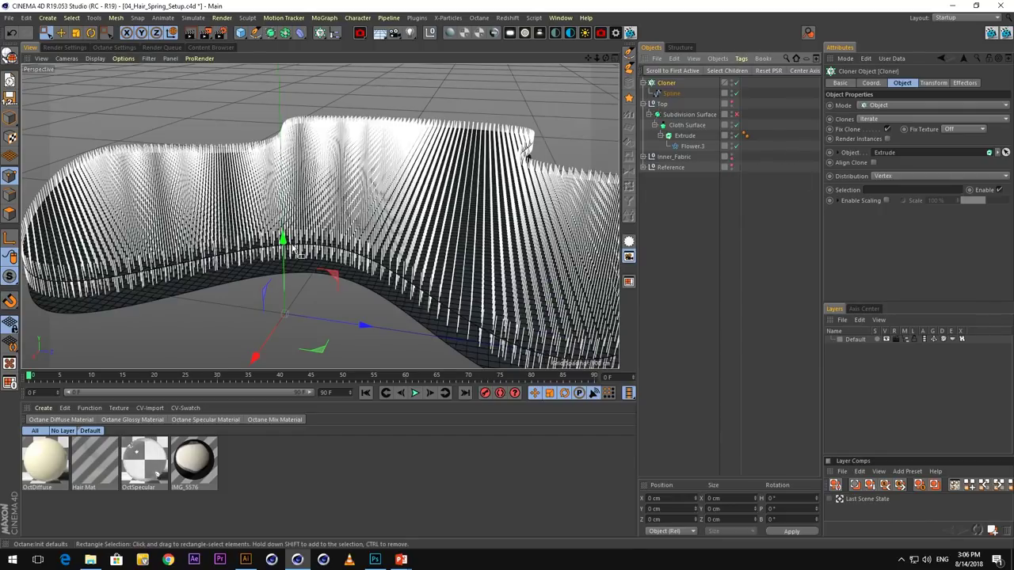
mouse_move(320, 252)
left_mouse_down("alt")
mouse_move(313, 222)
mouse_move(310, 261)
left_mouse_up("alt")
scroll(317, 253, "up", 5)
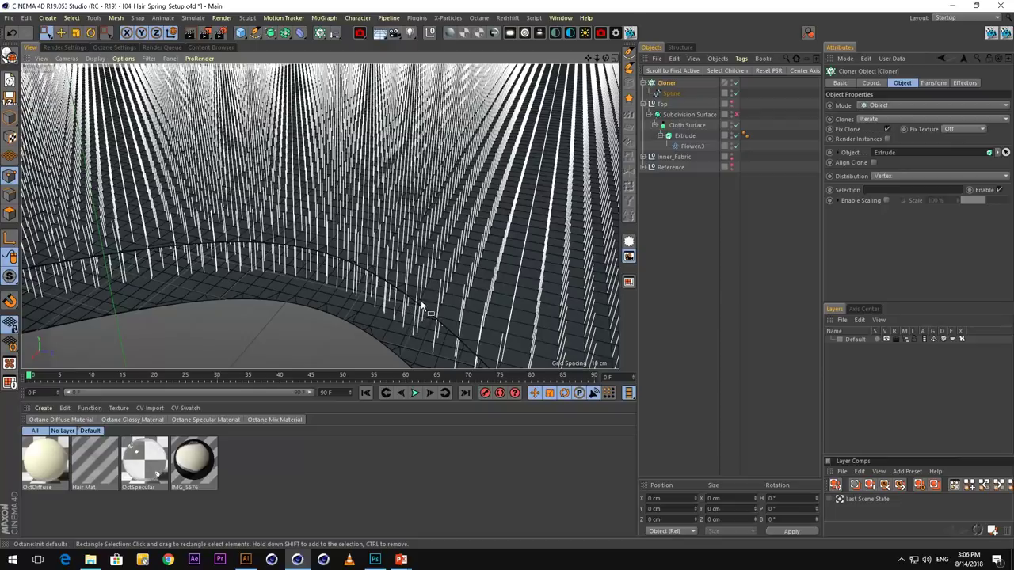
Move the Flower.3 spline straight down in the front view so the cloned splines fit between the two fabric layers
mouse_move(422, 308)
left_mouse_down("alt")
mouse_move(420, 296)
mouse_move(459, 296)
mouse_move(427, 290)
left_mouse_up("alt")
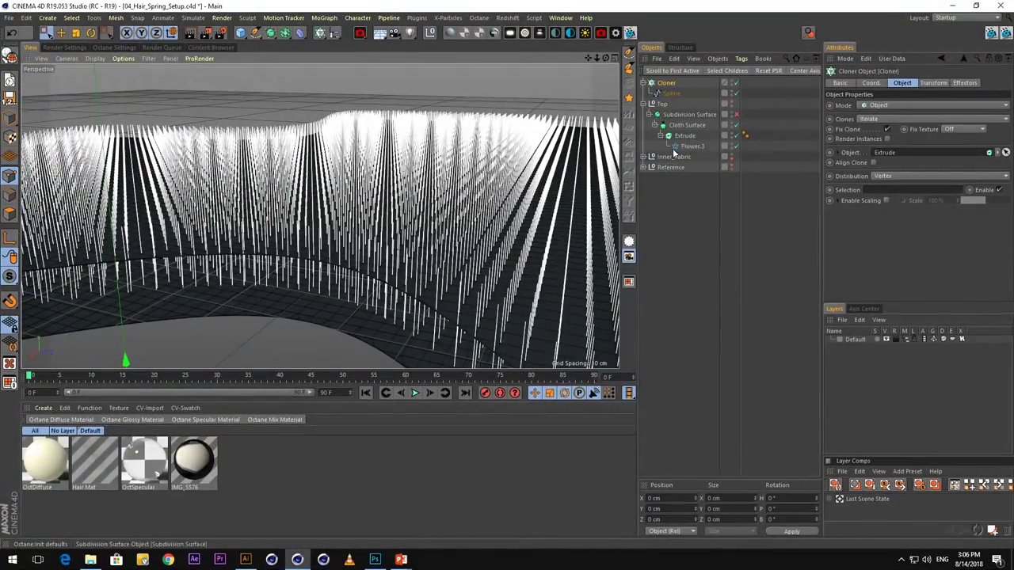
left_click(691, 146)
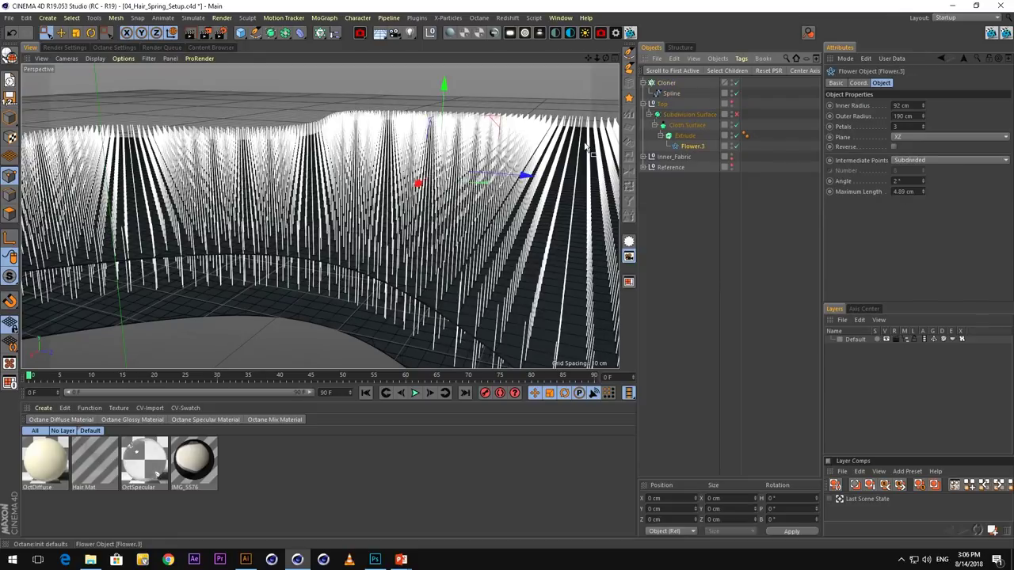
middle_click(396, 331)
middle_click(467, 260)
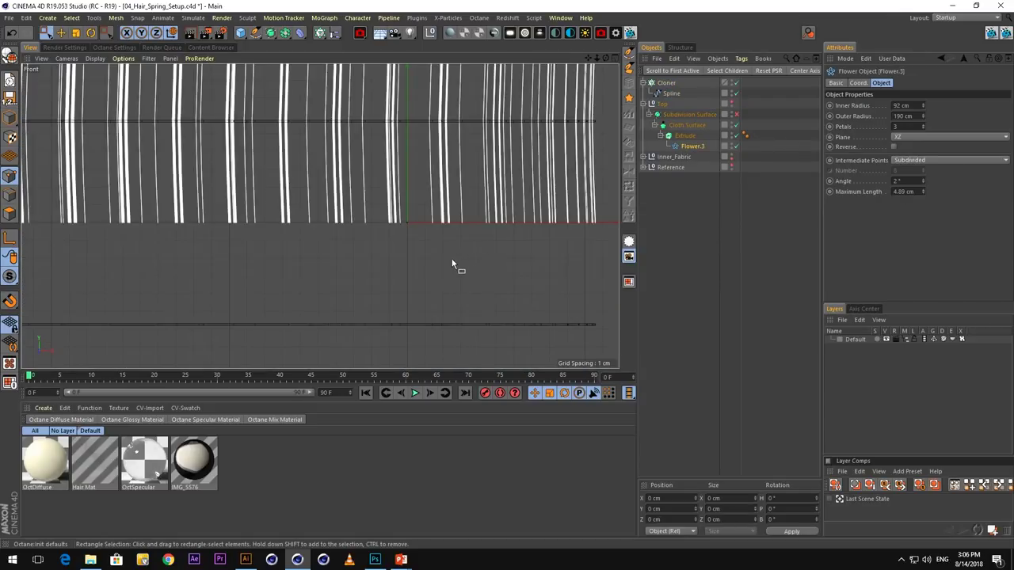
scroll(355, 203, "down", 3)
middle_click_drag(82, 161, 416, 281, "alt")
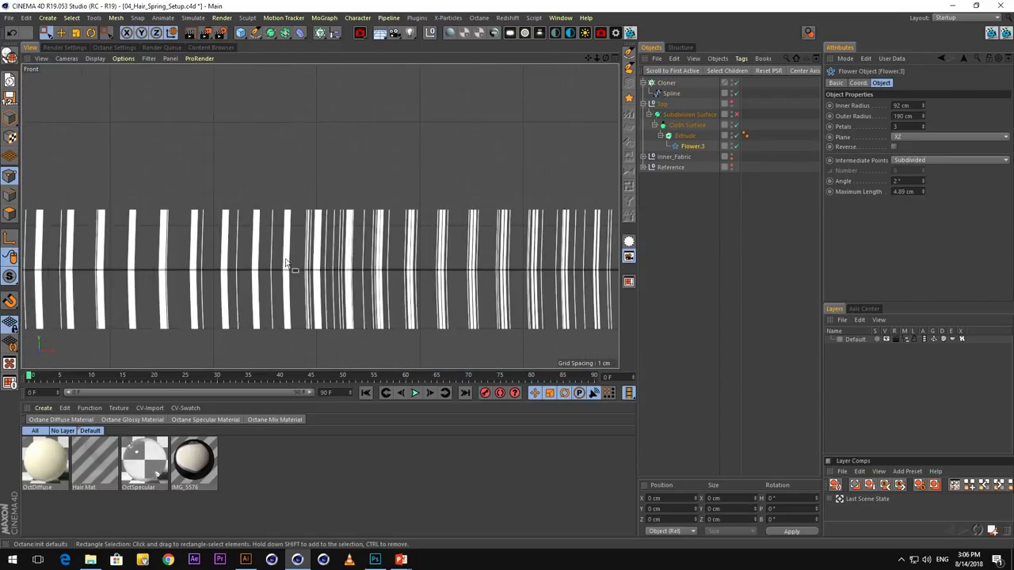
right_click_drag(294, 254, 149, 267, "alt")
middle_click_drag(139, 259, 290, 263, "alt")
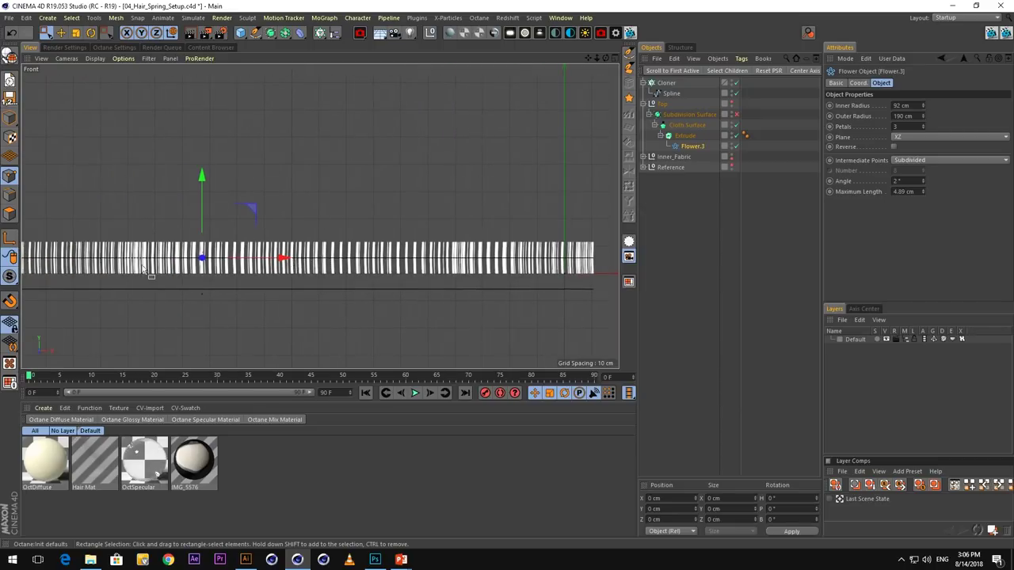
scroll(147, 272, "up", 4)
scroll(275, 276, "up", 2)
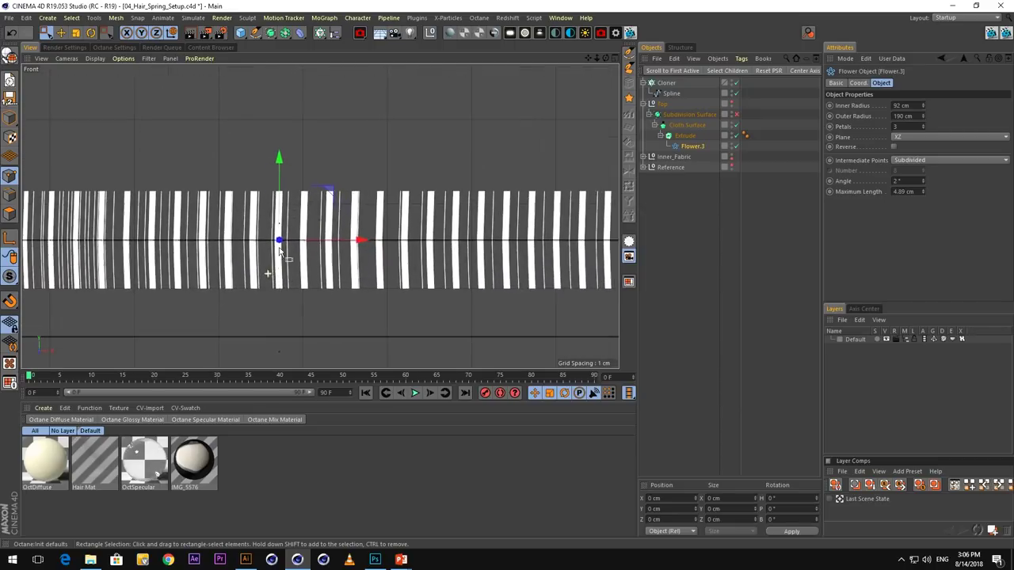
left_click_drag(280, 166, 289, 211)
Inspect in the front and perspective views how the spline ends meet the upper and lower fabric layers
scroll(242, 257, "up", 2)
scroll(240, 256, "up", 1)
middle_click_drag(295, 298, 332, 209, "alt")
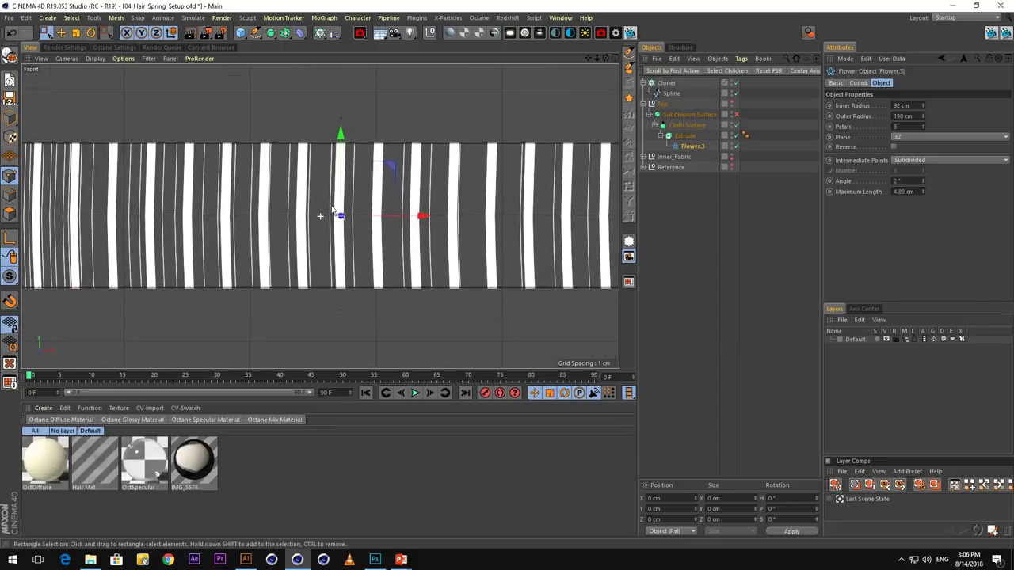
scroll(349, 266, "up", 2)
middle_click_drag(339, 260, 295, 318, "alt")
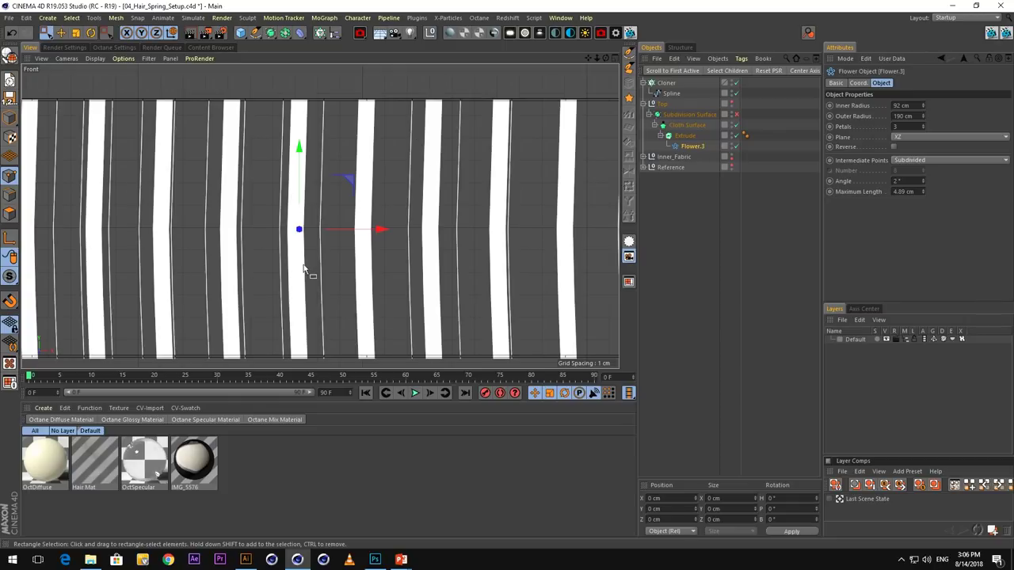
middle_click_drag(304, 265, 311, 247, "alt")
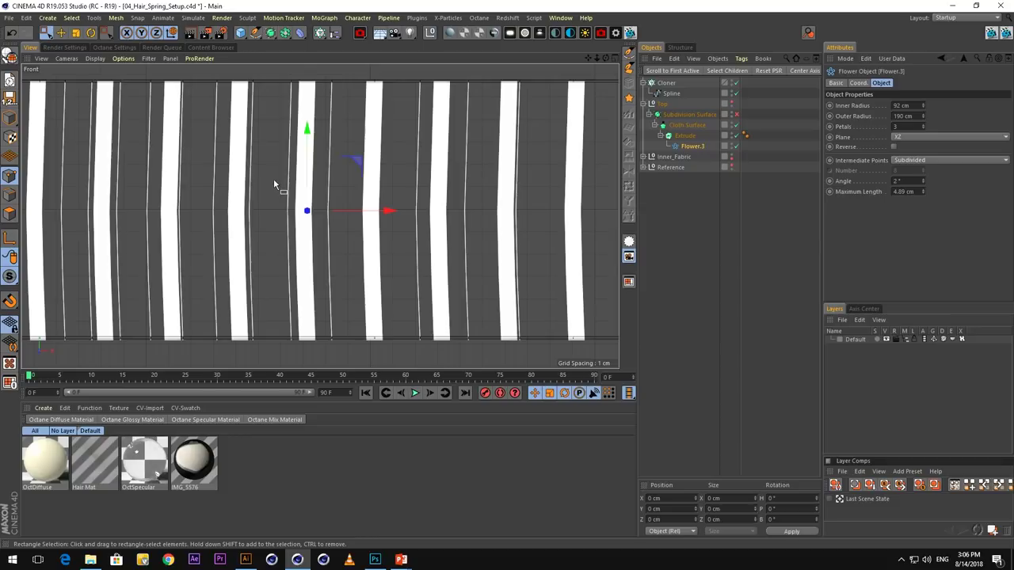
middle_click(195, 175)
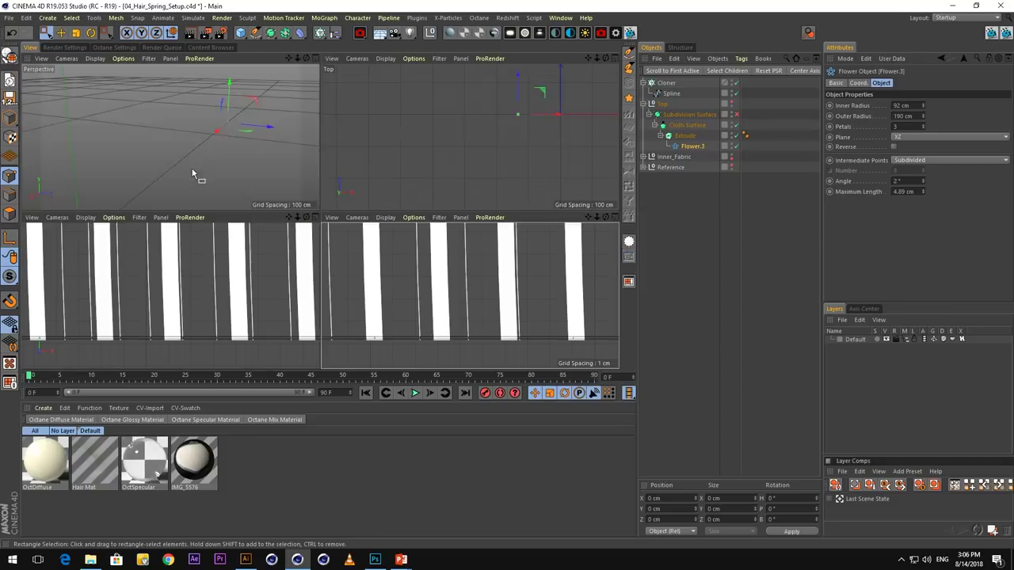
middle_click(171, 95)
left_click_drag(261, 194, 317, 192, "alt")
Make the Cloner editable and delete the copied root-level Top group
left_click(666, 83)
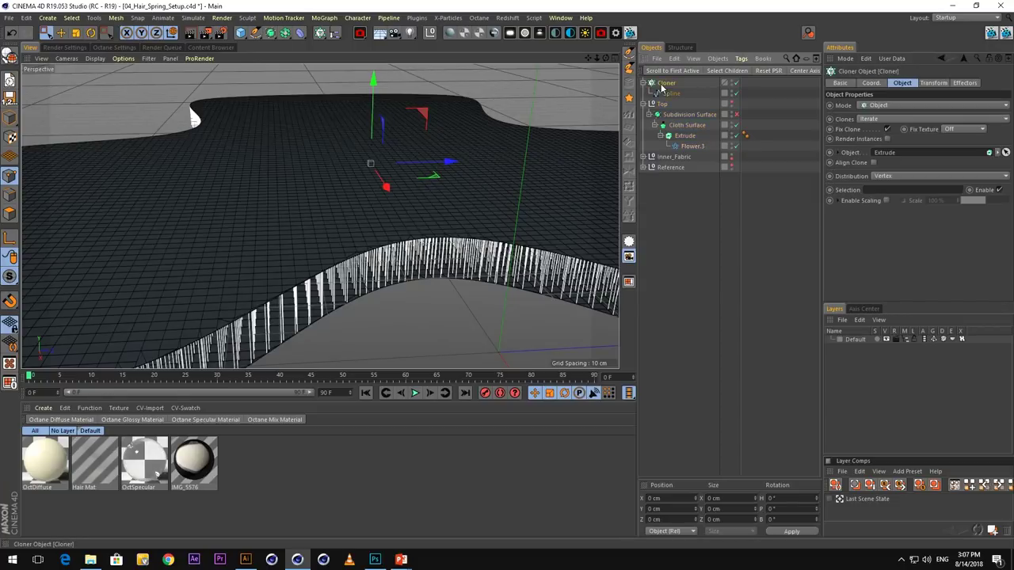
left_click(9, 57)
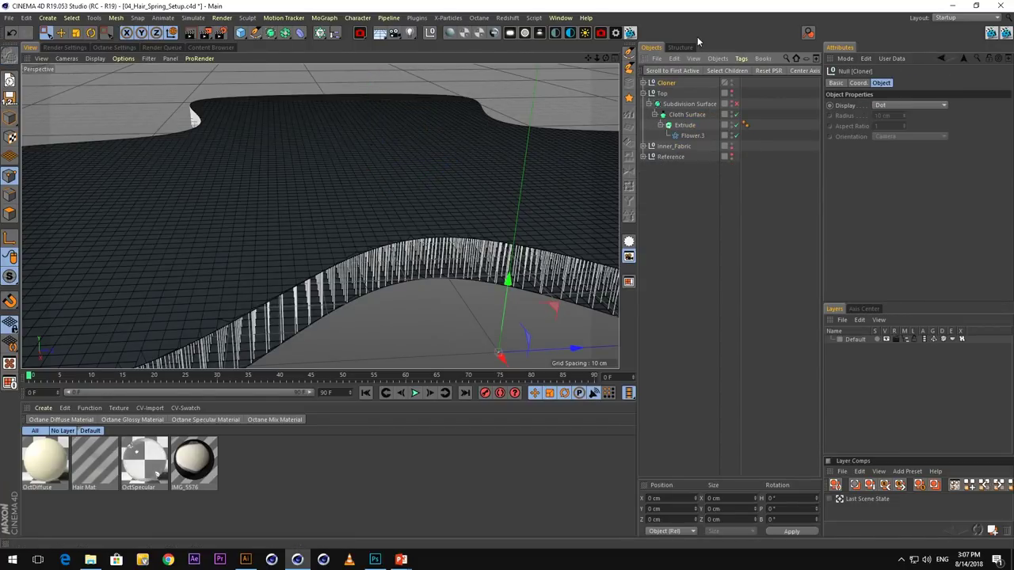
left_click(661, 94)
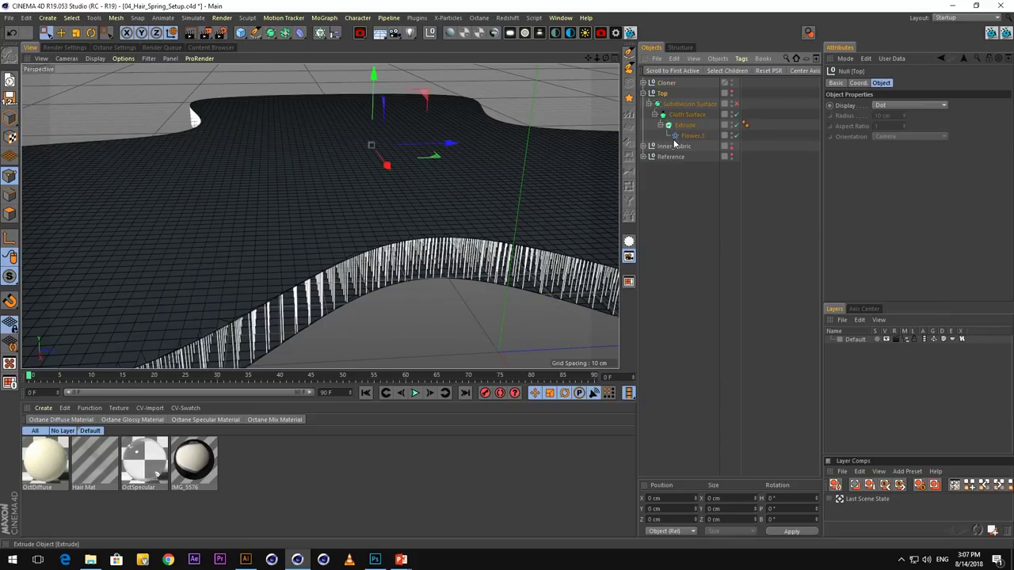
key("Delete")
Hide the Inner_Fabric group in the viewport so that only the cloned splines show
left_click(666, 82)
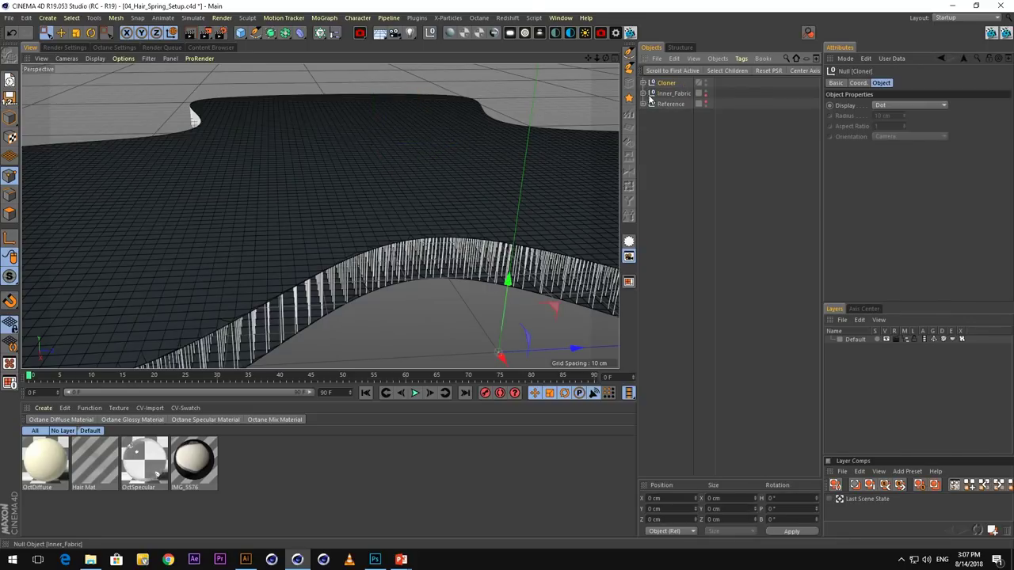
left_click(705, 93)
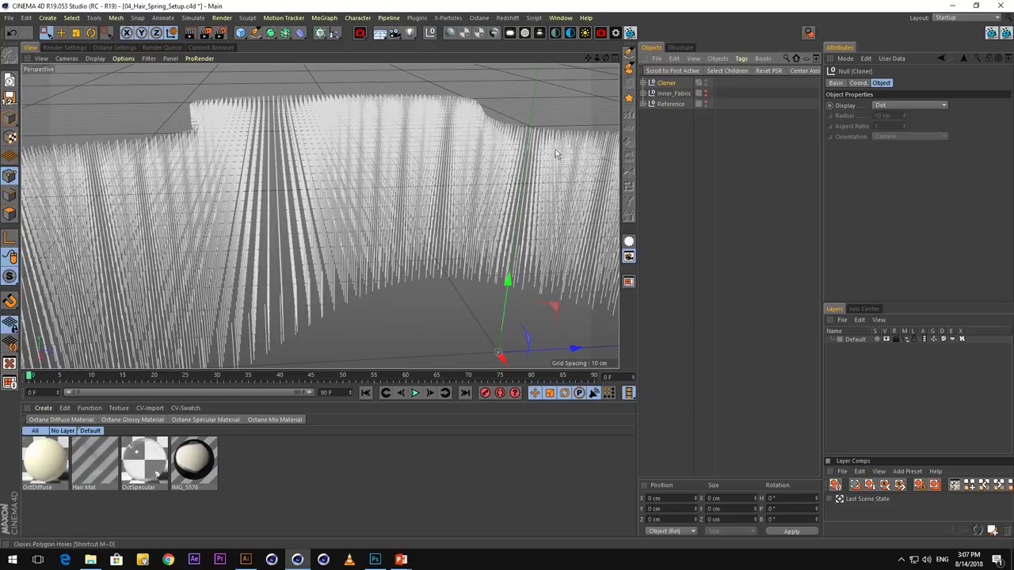
left_click_drag(327, 229, 376, 247, "alt")
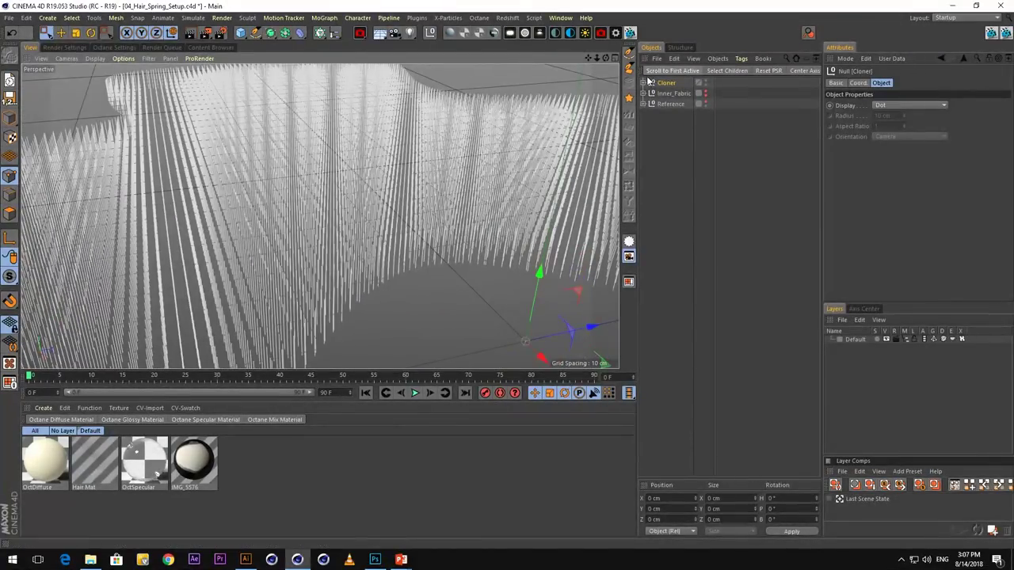
Merge all the splines inside the Cloner null, from Spline 0 to Spline 7468, using Connect Objects + Delete
left_click(646, 82)
left_click(677, 93)
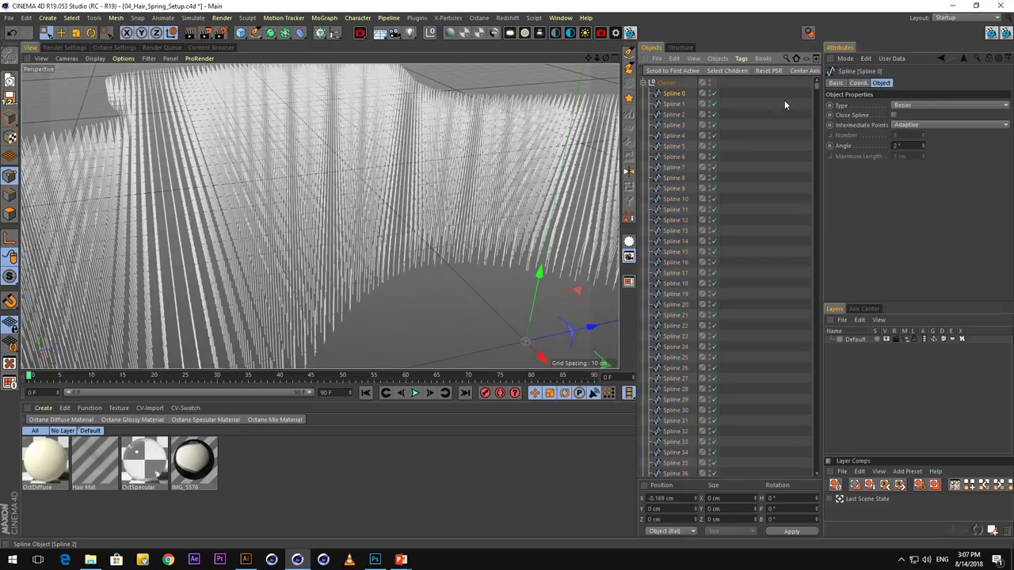
left_click_drag(817, 86, 817, 474)
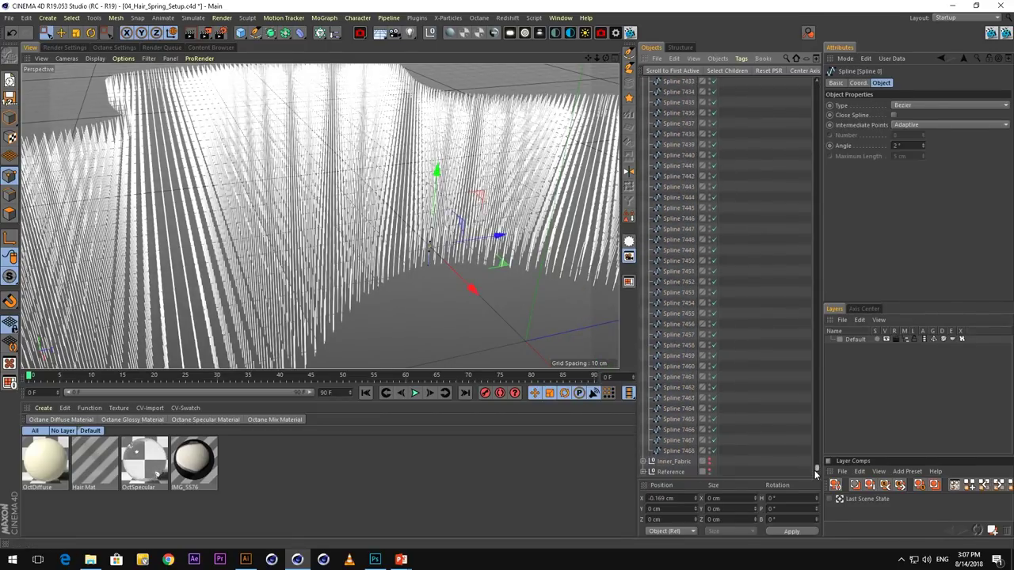
left_click(675, 452, "shift")
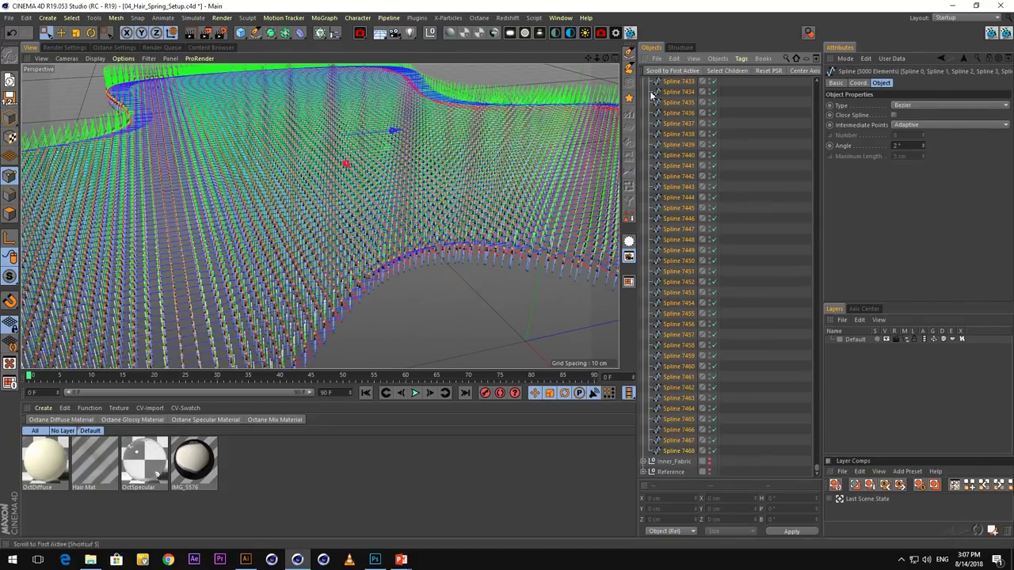
right_click(675, 167)
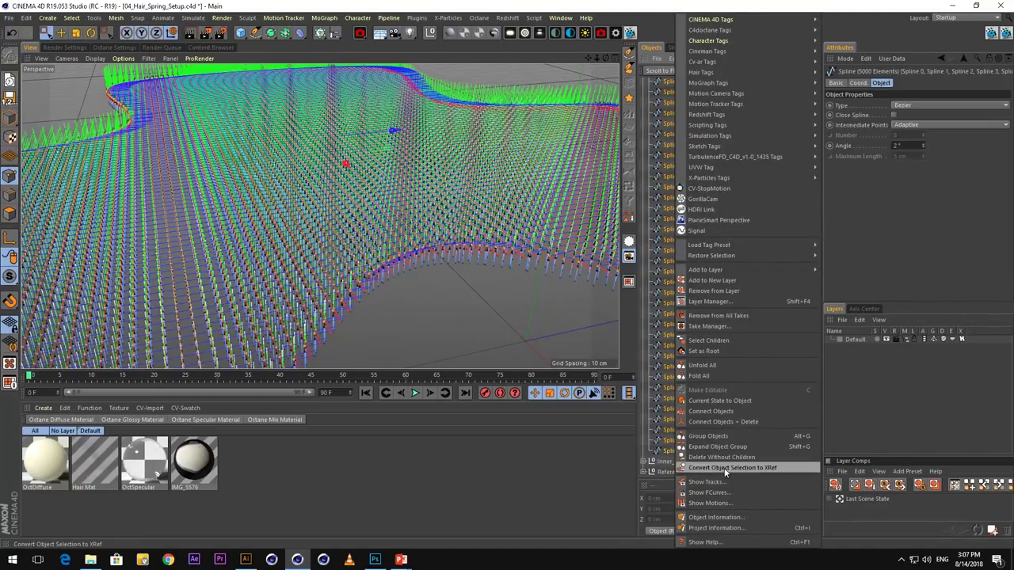
left_click(717, 422)
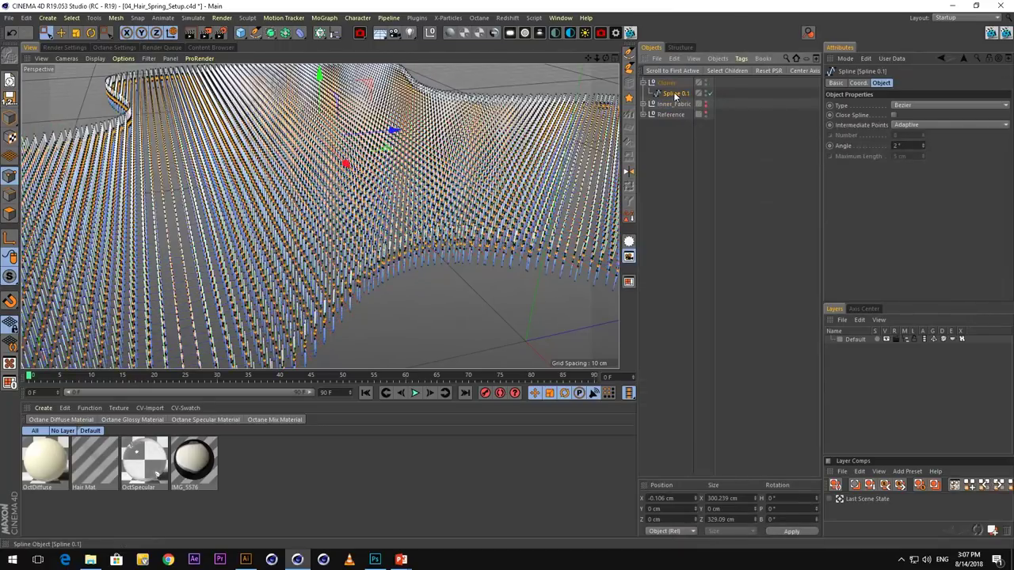
Rename the merged spline as Spline_MSTR
double_click(674, 93)
type("Sp")
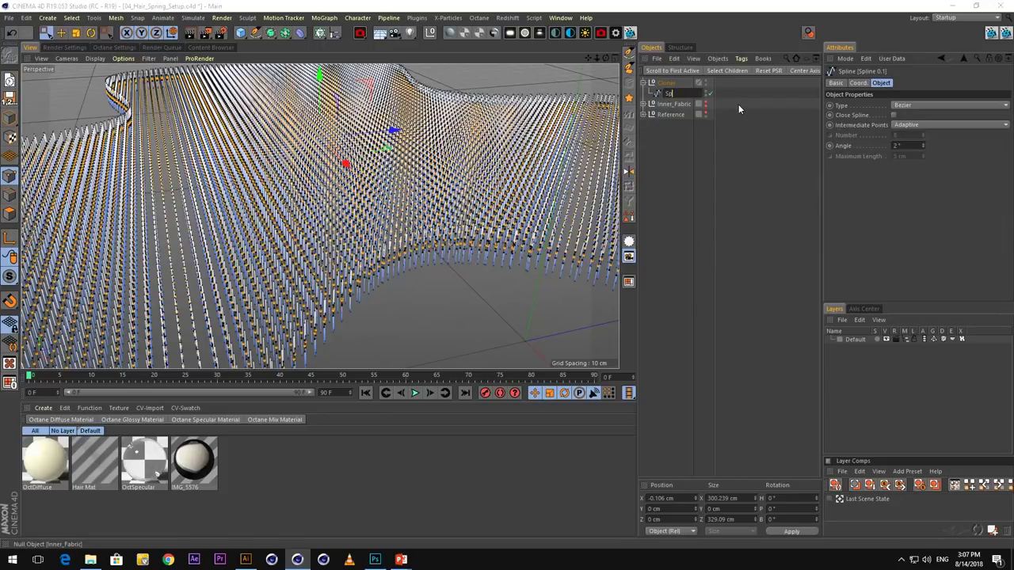
type("line_MSTR")
key("Return")
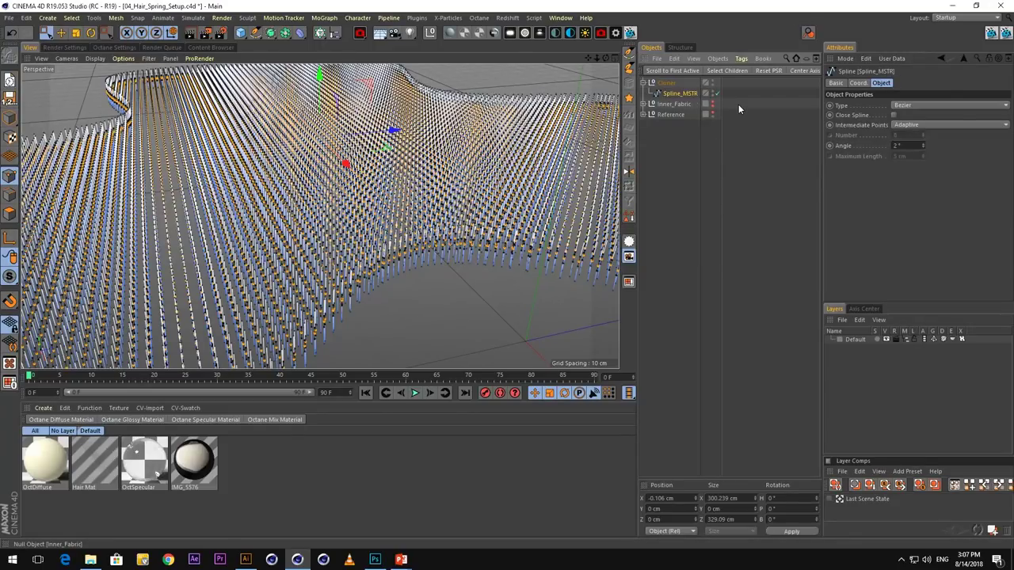
Move Spline_MSTR out to the root level and delete the empty Cloner null
left_click_drag(670, 83, 667, 79)
left_click(668, 94)
key("Delete")
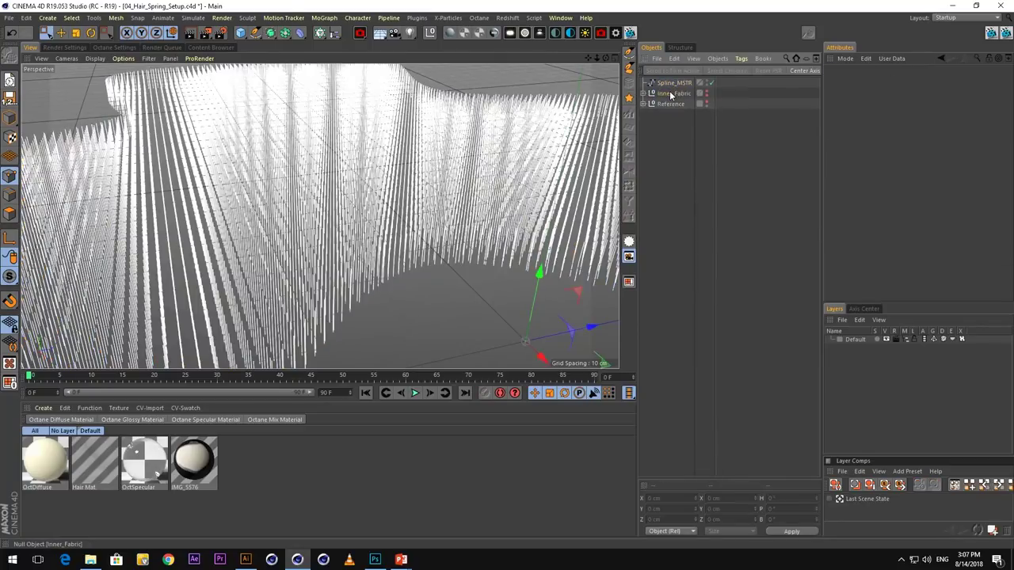
Add a Spline Dynamics tag to Spline_MSTR and clear the Gravity value in its forces
left_click(670, 83)
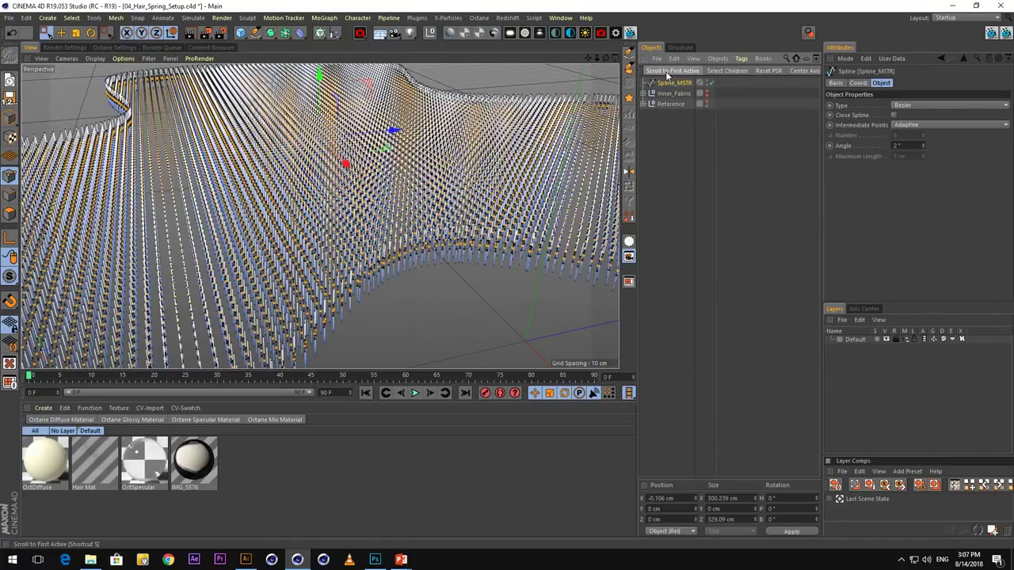
right_click(669, 83)
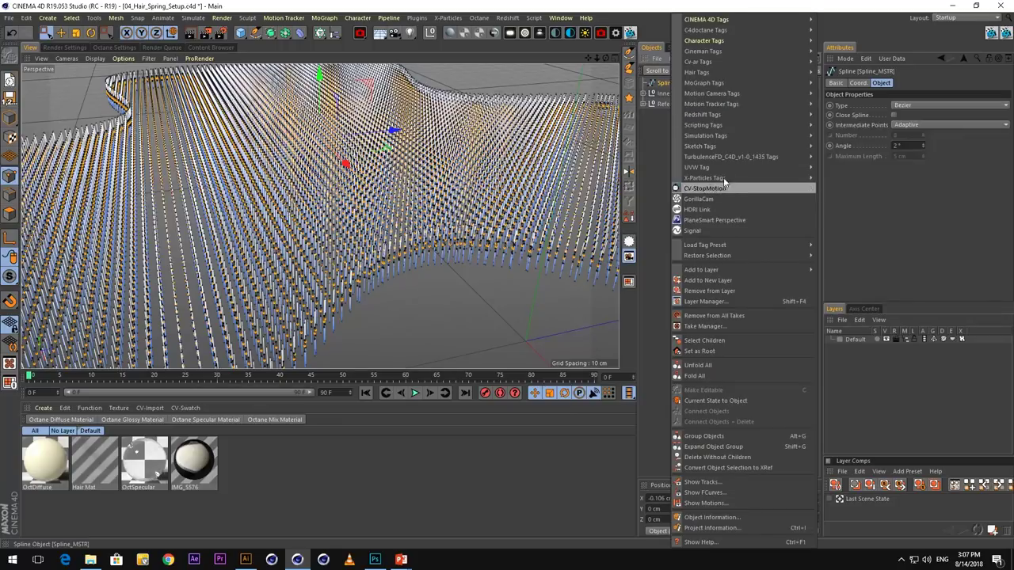
mouse_move(727, 74)
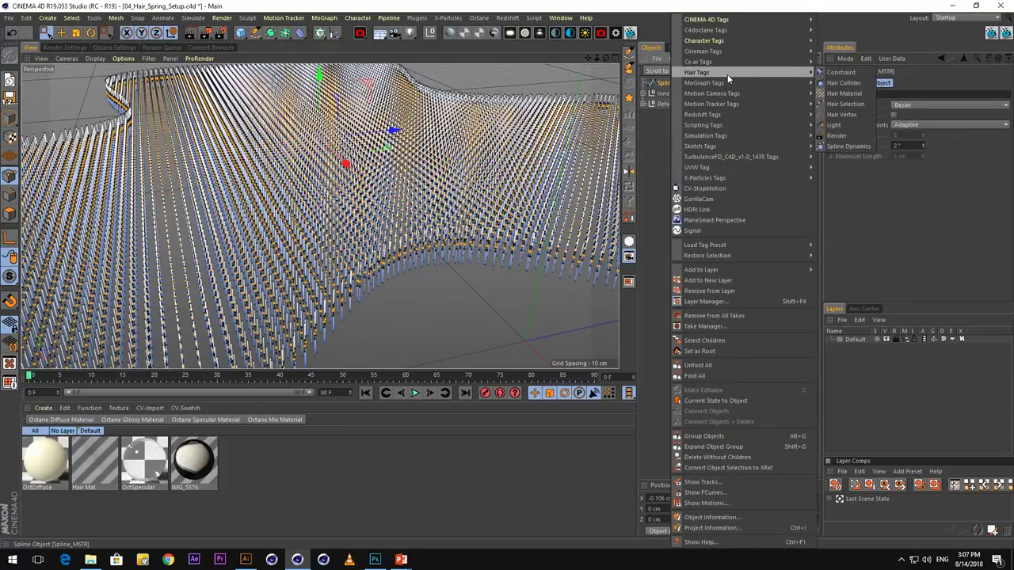
left_click(841, 146)
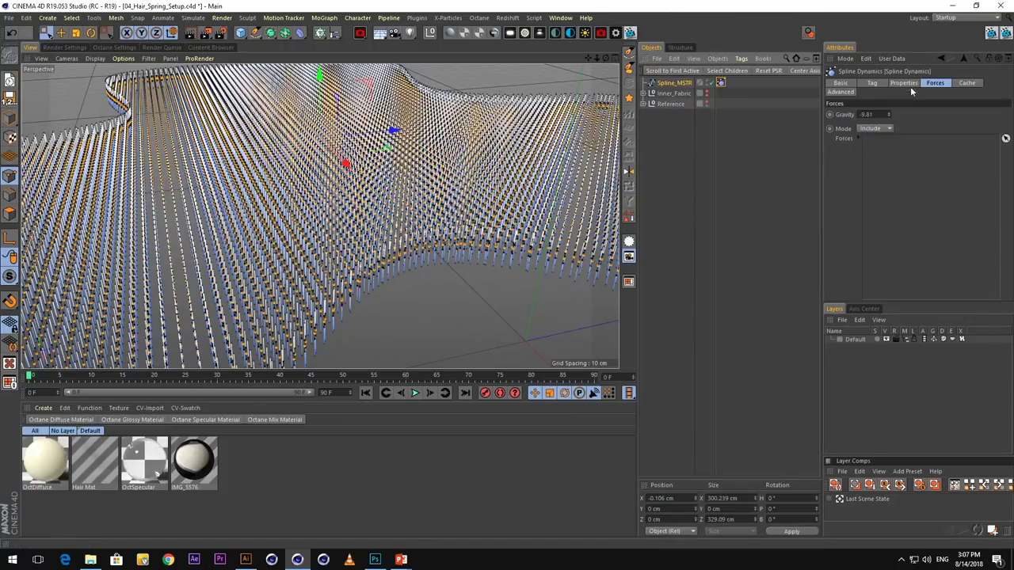
left_click_drag(877, 113, 653, 114)
key("BackSpace")
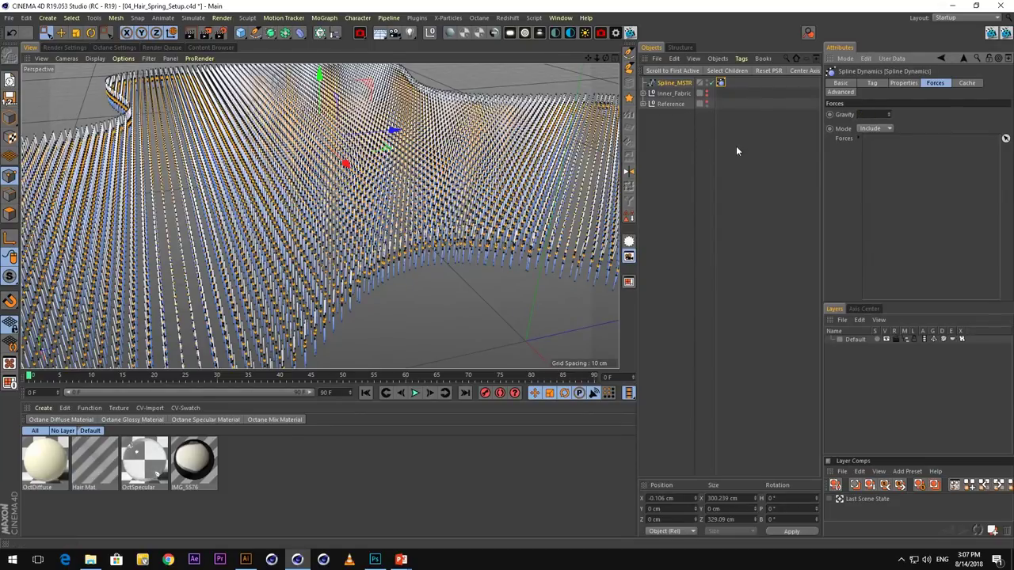
Add a hair Constraint tag to Spline_MSTR and duplicate it to get a second one
left_click(669, 86)
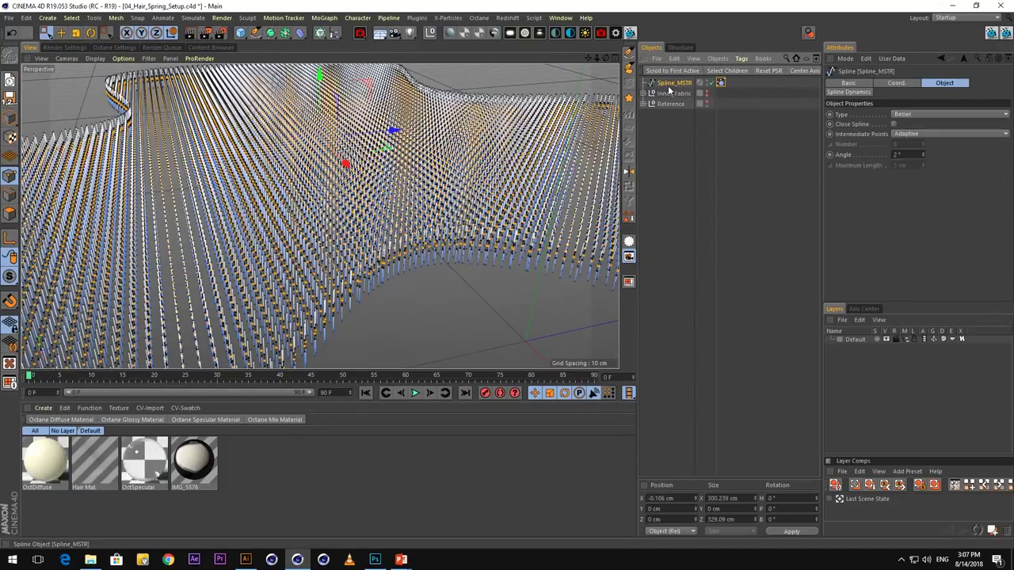
right_click(671, 85)
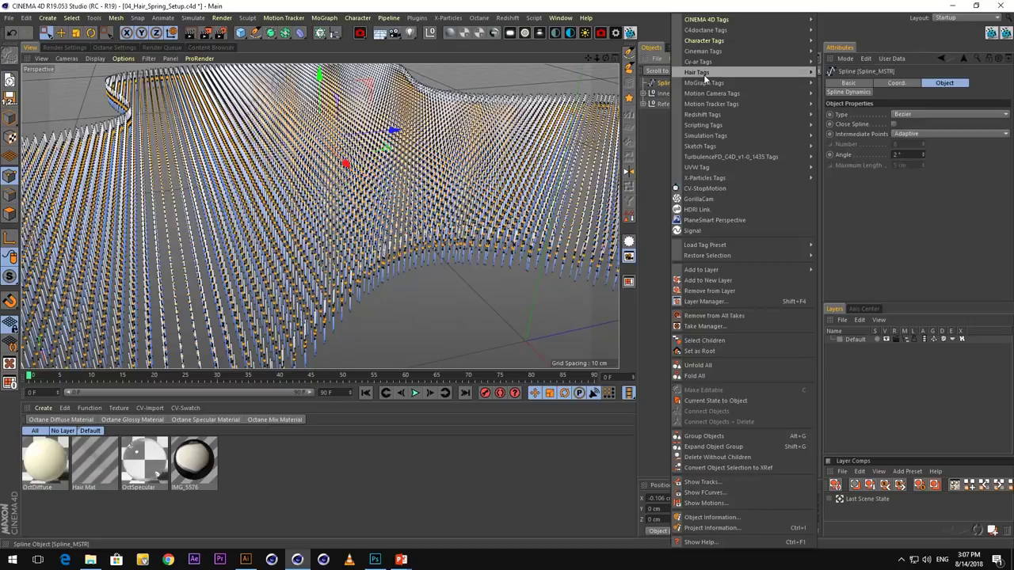
mouse_move(705, 74)
left_click(841, 72)
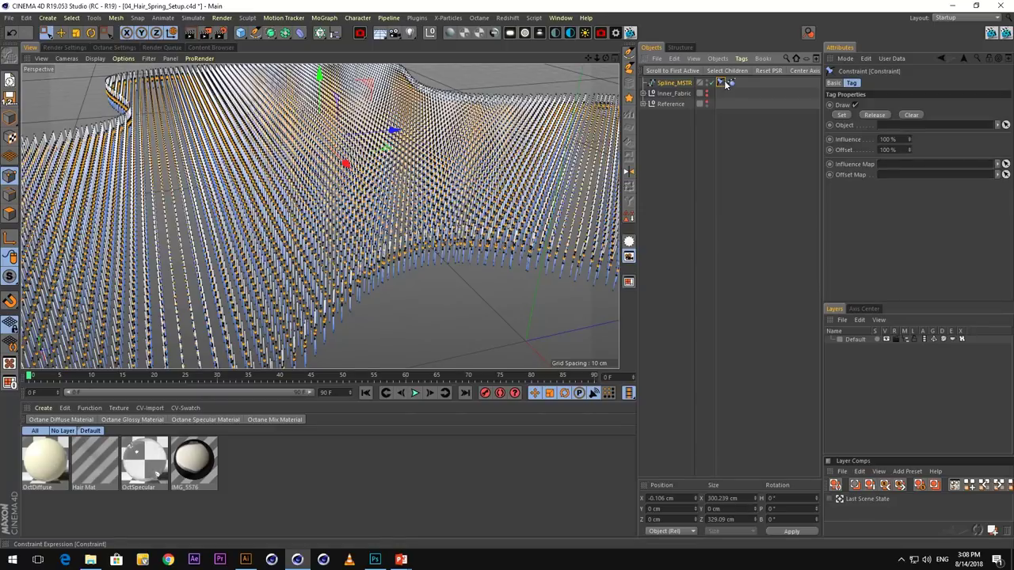
left_click_drag(729, 82, 728, 86)
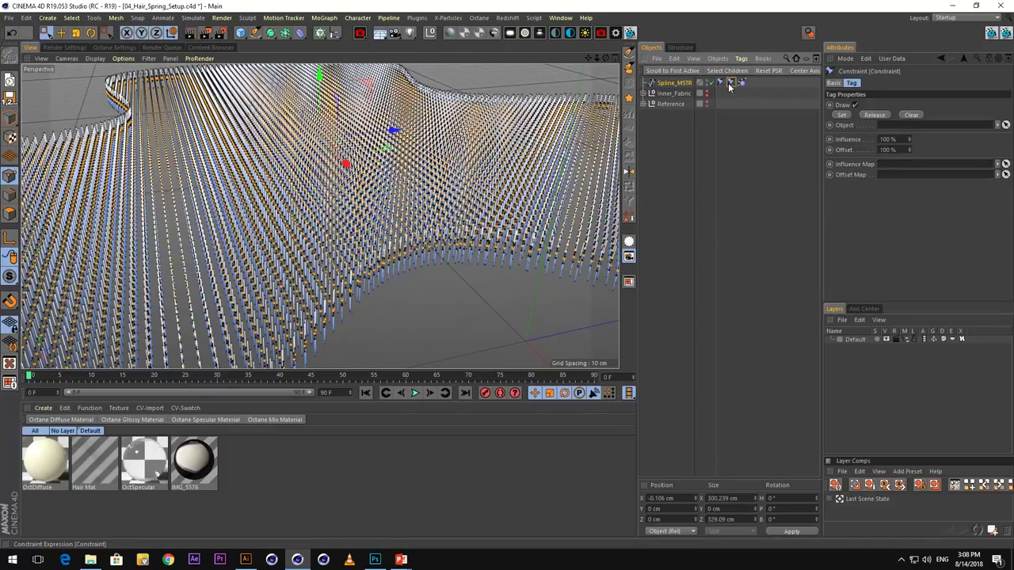
Show Inner_Fabric in the viewport again and expand its hierarchy to list the Top and Btm groups
left_click(670, 84)
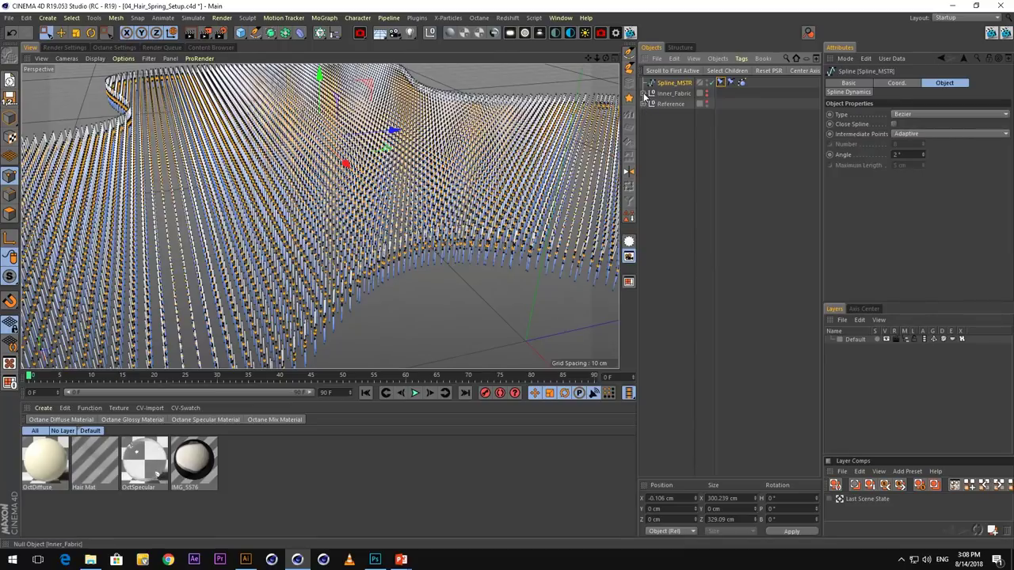
left_click(700, 91)
left_click(651, 93)
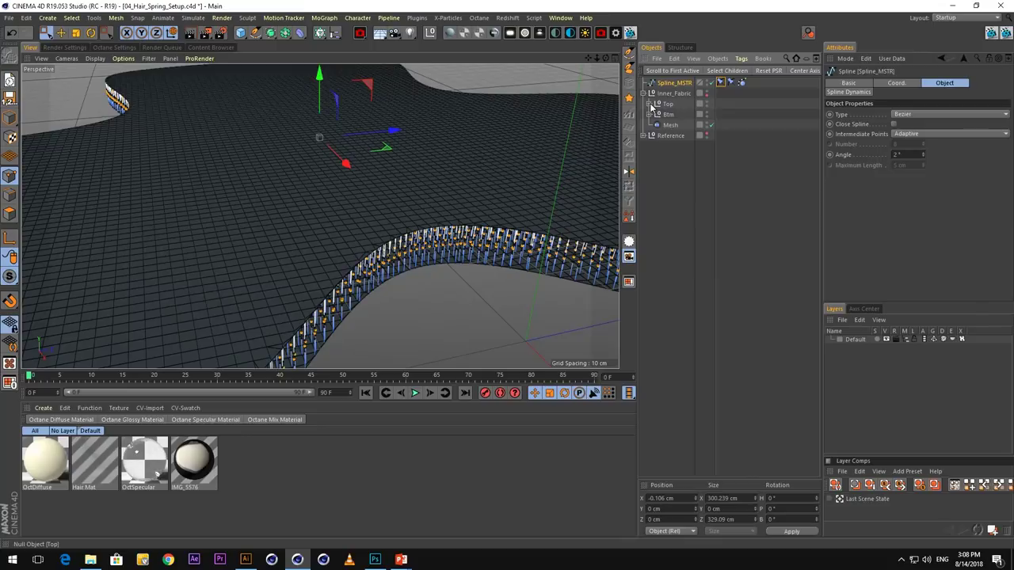
Copy the Extrude from the Top group's cloth directly under Top and convert the copy to an editable polygon object
left_click(649, 103)
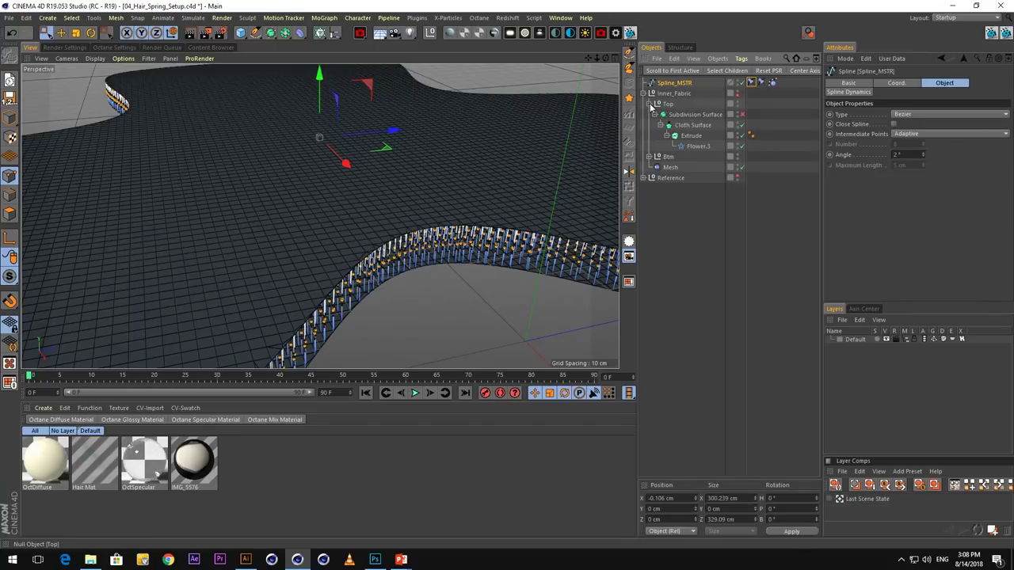
left_click(687, 137)
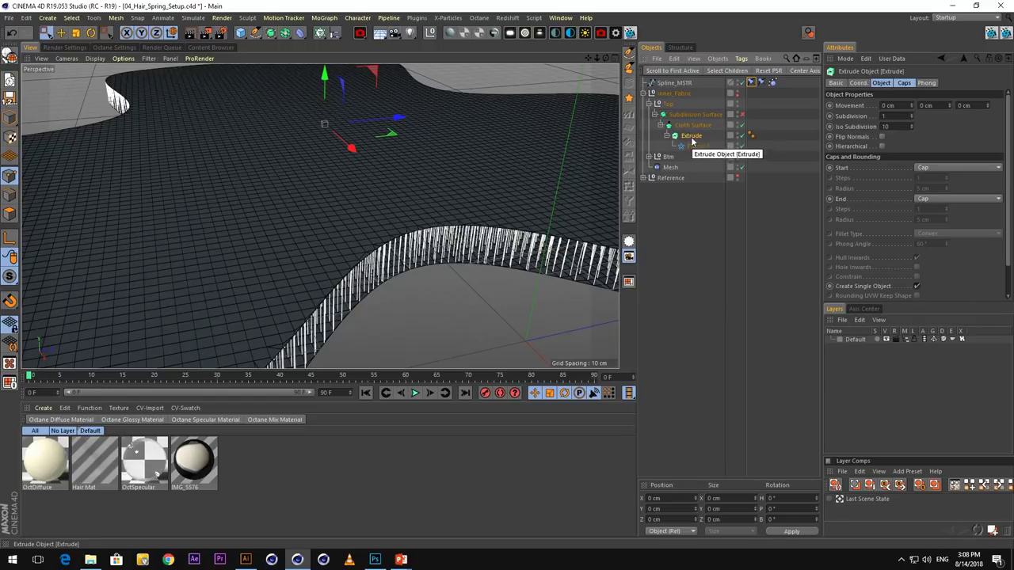
left_click_drag(689, 137, 677, 112)
left_click(5, 57)
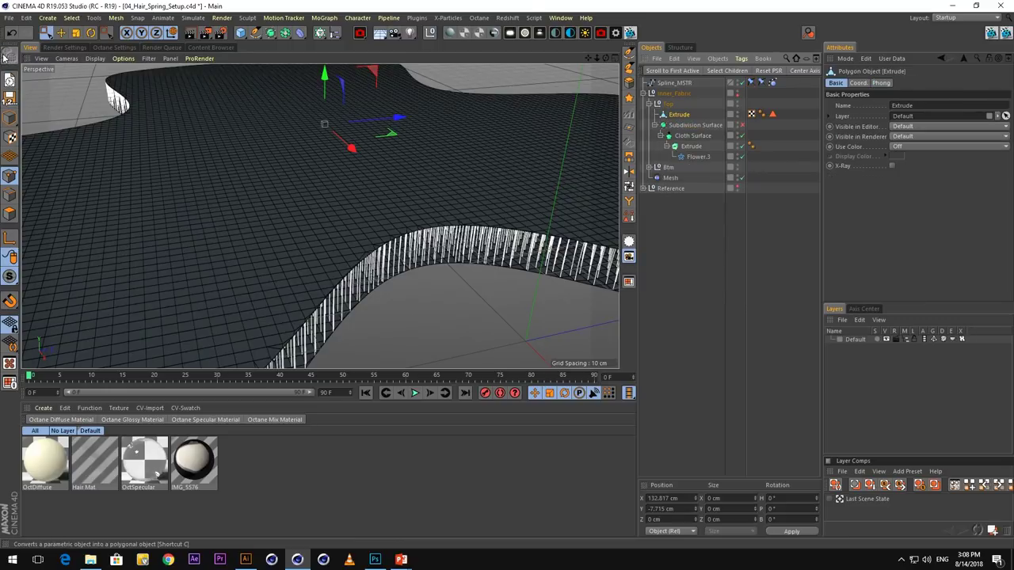
Select all points along the upper ends of Spline_MSTR in the Front view
left_click(672, 83)
middle_click(400, 199)
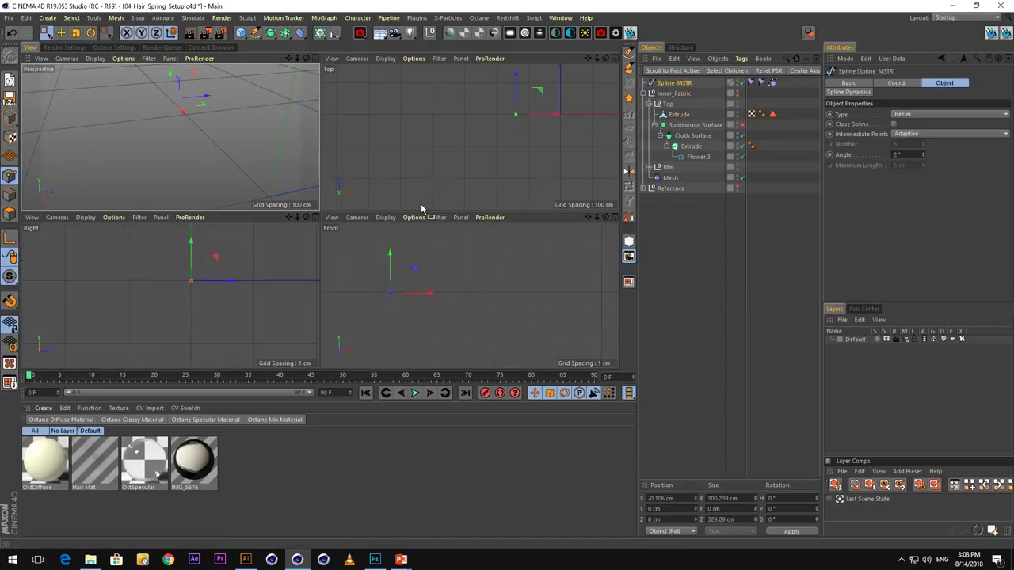
middle_click(454, 251)
scroll(365, 185, "down", 1)
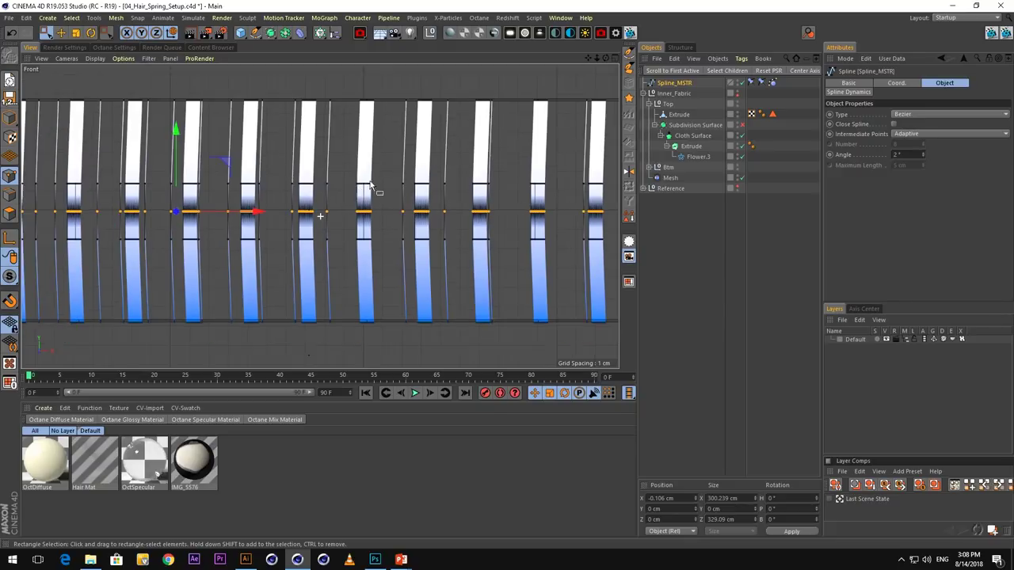
right_click(385, 176)
left_click(364, 180)
scroll(357, 184, "down", 3)
scroll(361, 189, "down", 5)
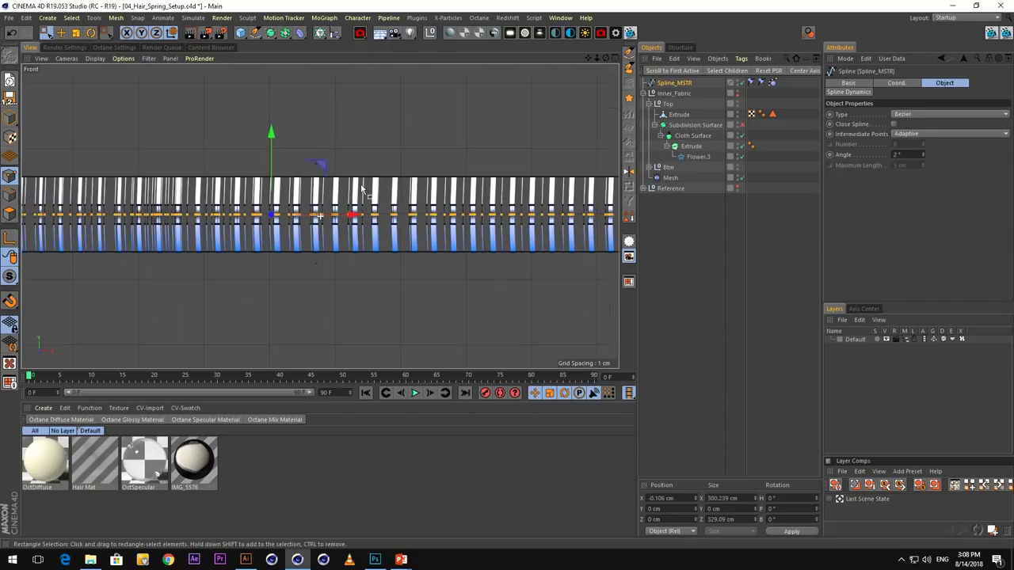
scroll(373, 190, "down", 1)
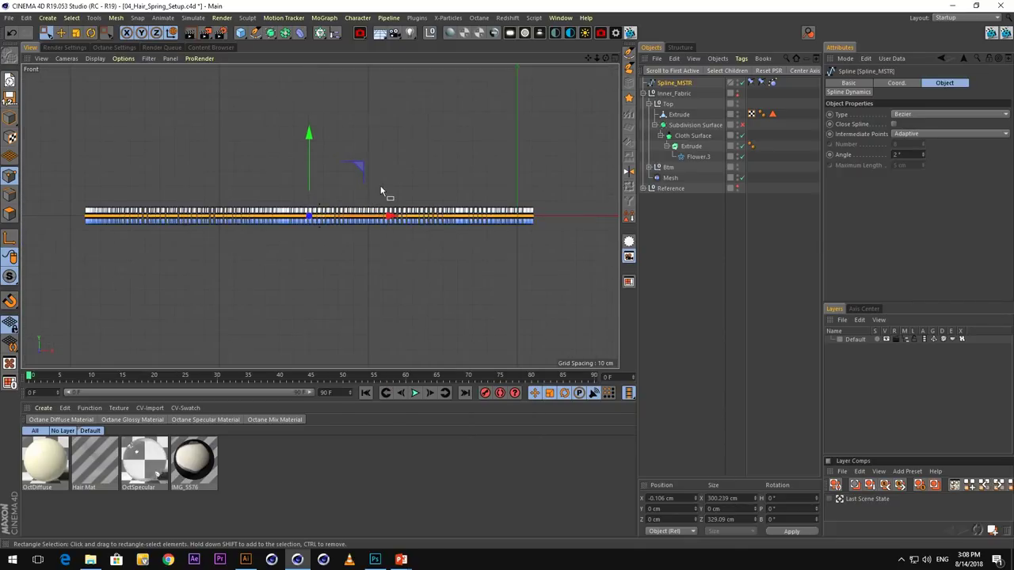
left_click_drag(562, 189, 30, 215)
key("ctrl+z")
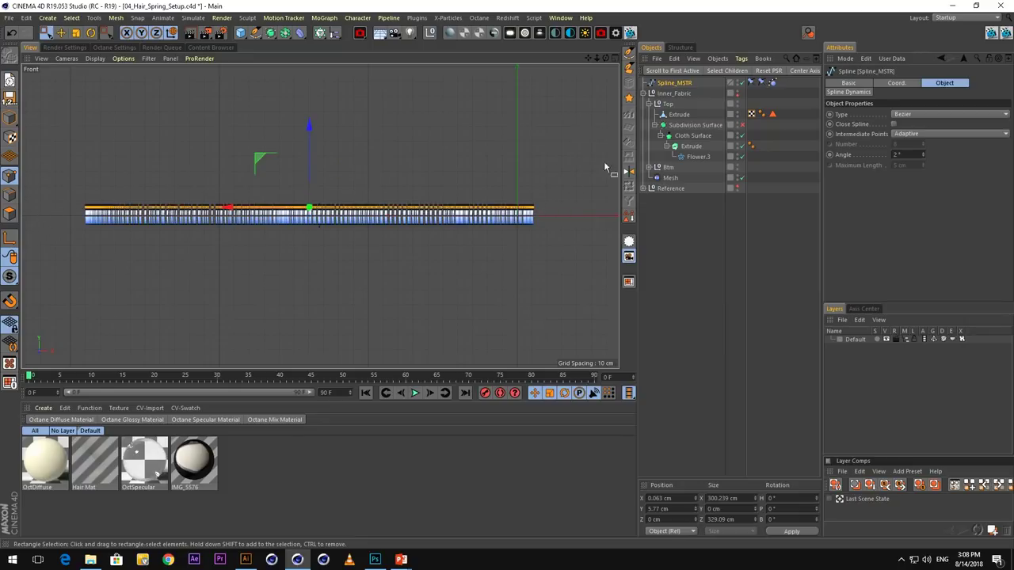
Assign Top's editable Extrude as the first Constraint tag's object and set the constraint for the selected upper points
left_click(751, 83)
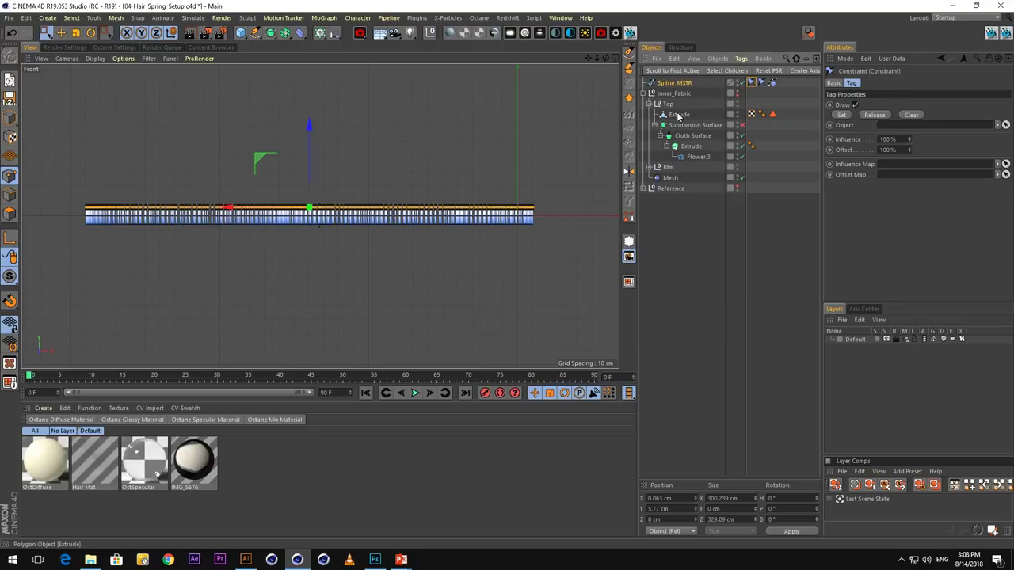
left_click_drag(679, 114, 891, 126)
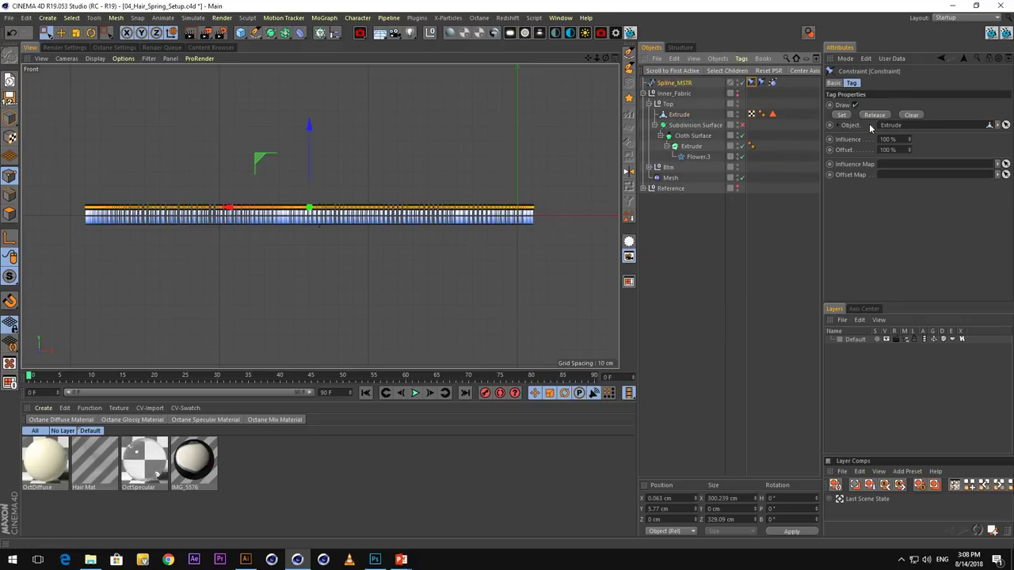
middle_click(449, 187)
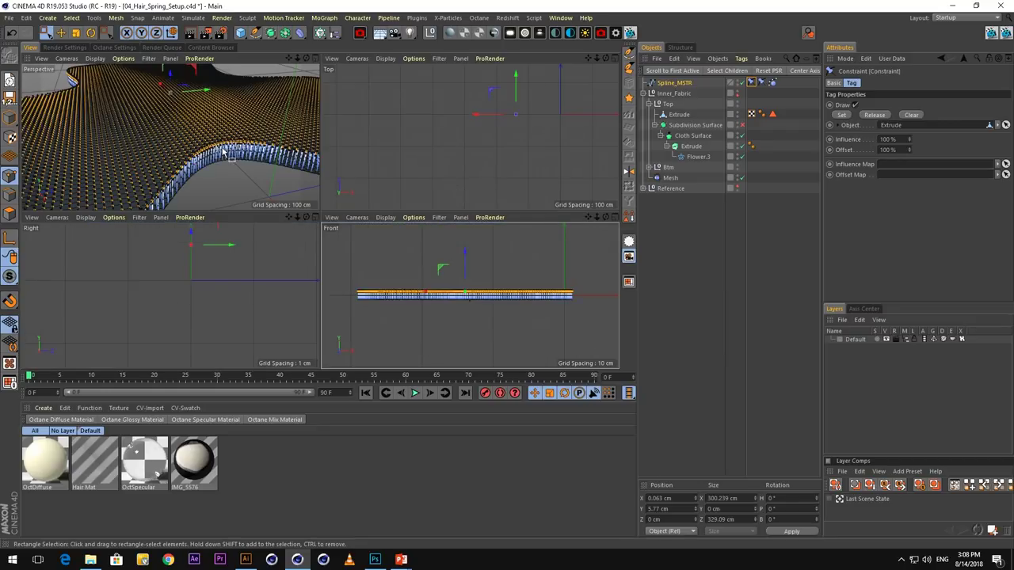
middle_click(224, 145)
left_click(839, 117)
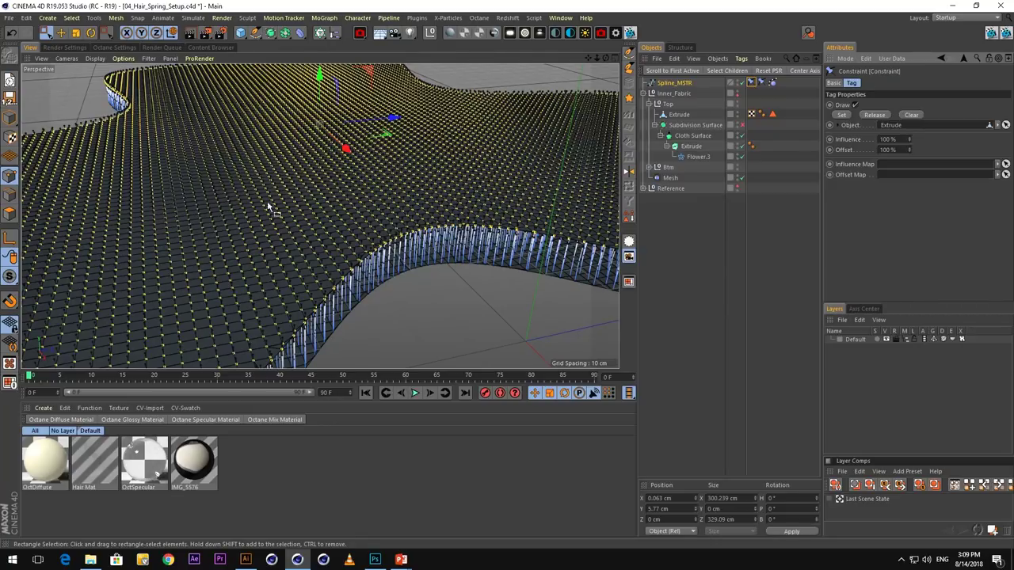
Copy the Extrude from the Btm group's cloth directly under Btm and convert the copy to an editable polygon object
left_click(650, 168)
left_click(689, 199)
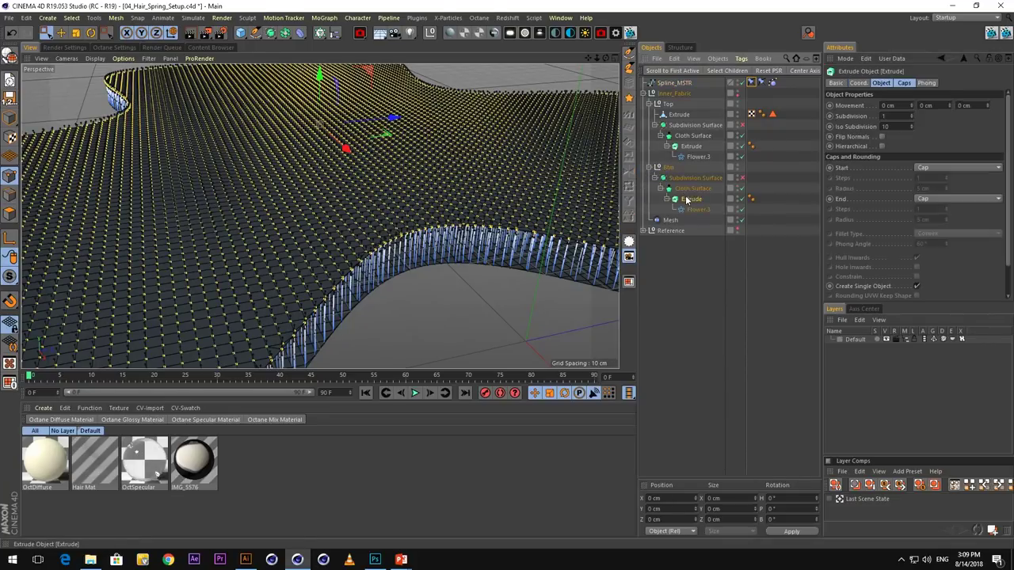
left_click_drag(689, 179, 689, 178, "ctrl")
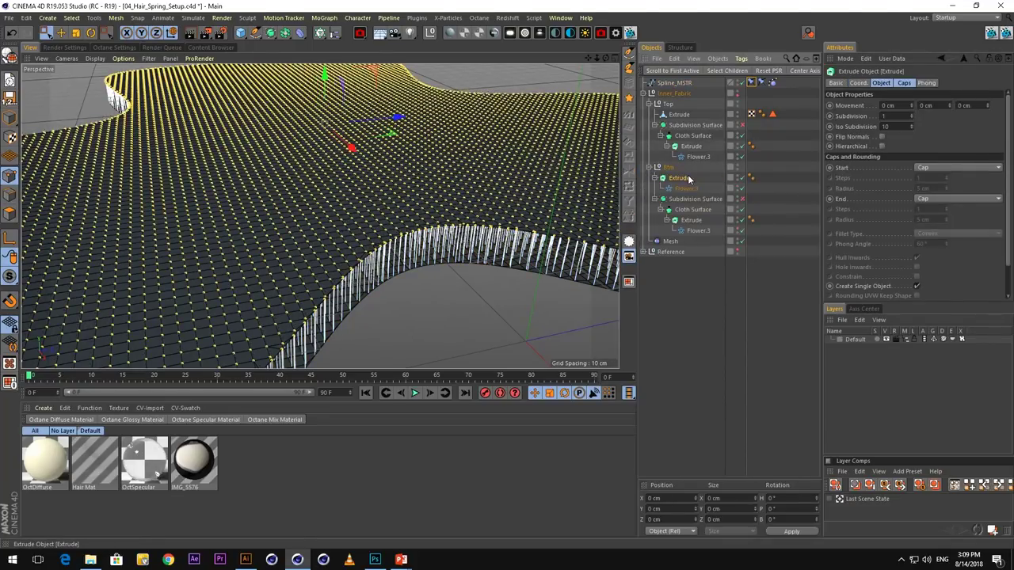
key("c")
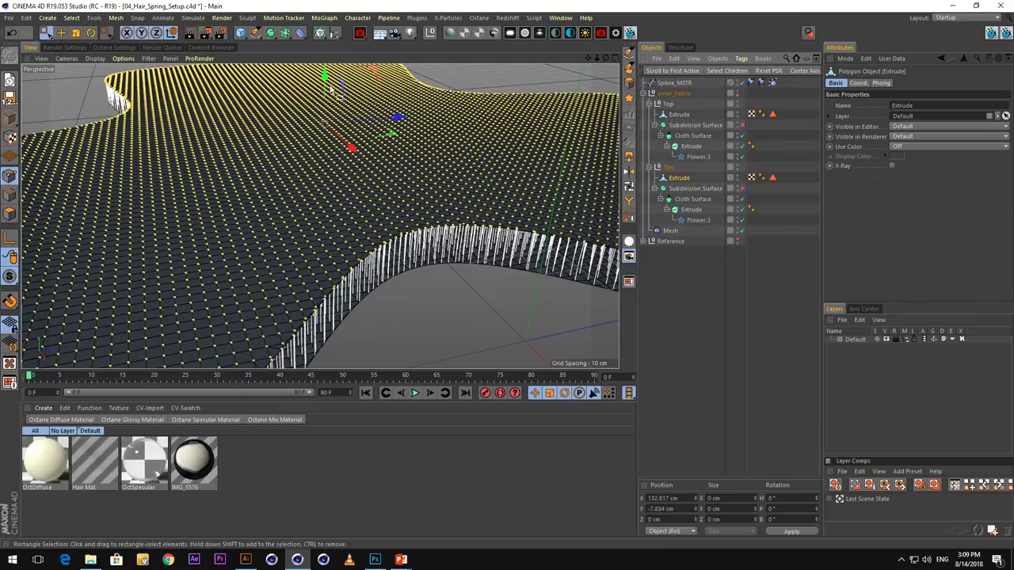
Box-select the points along the lower edge of the fabric connection in the Front view
middle_click(509, 154)
middle_click(491, 296)
key("h")
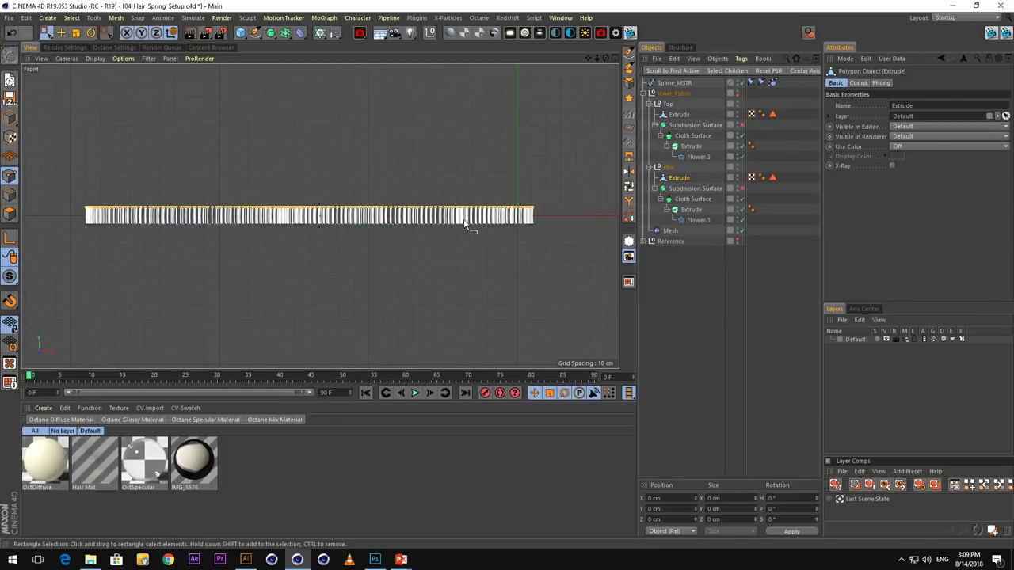
left_click_drag(538, 246, 57, 209)
Assign Btm's editable Extrude as the second Constraint tag's object and set the constraint
left_click(762, 83)
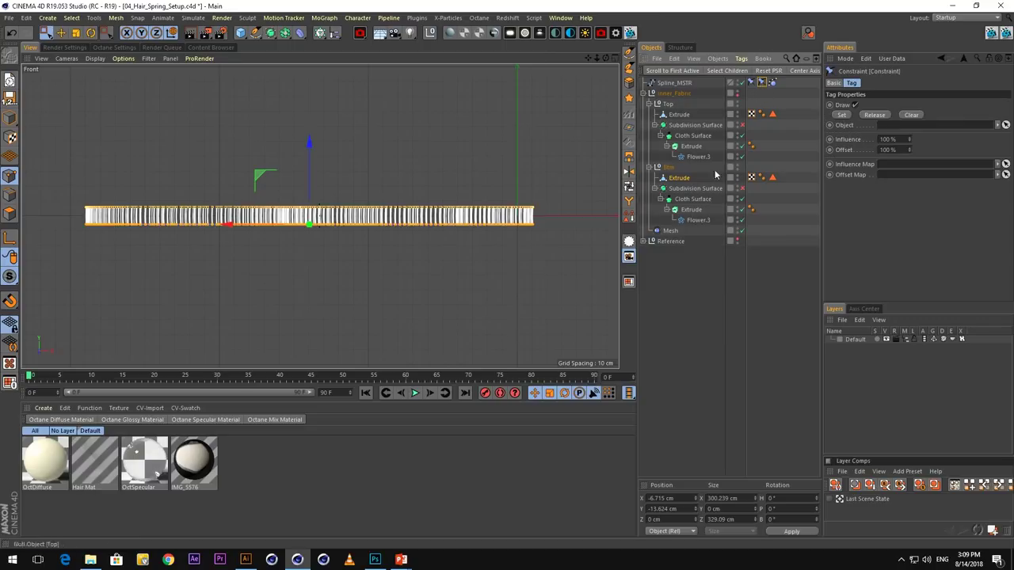
left_click_drag(678, 180, 863, 128)
left_click(844, 114)
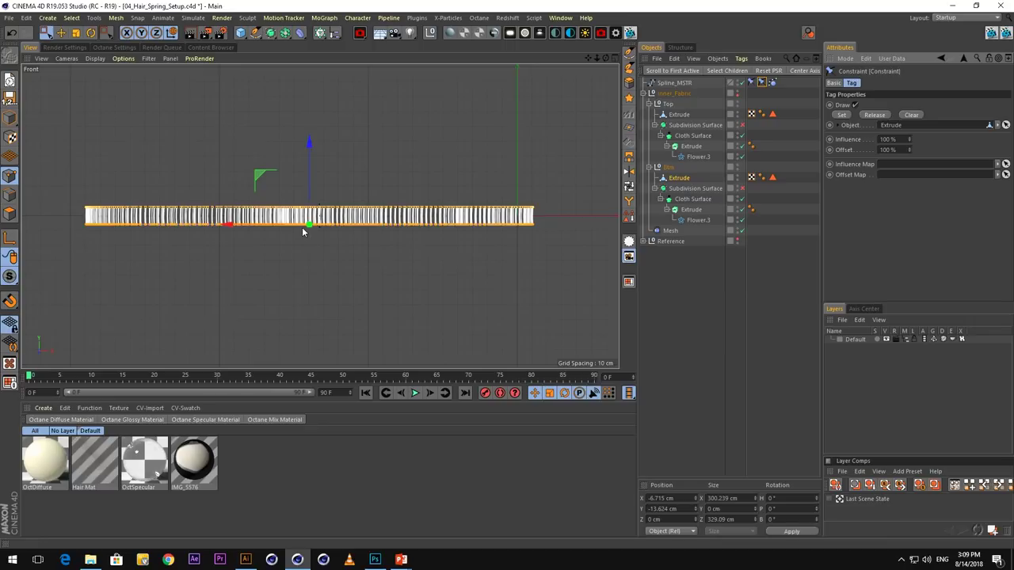
middle_click(176, 212)
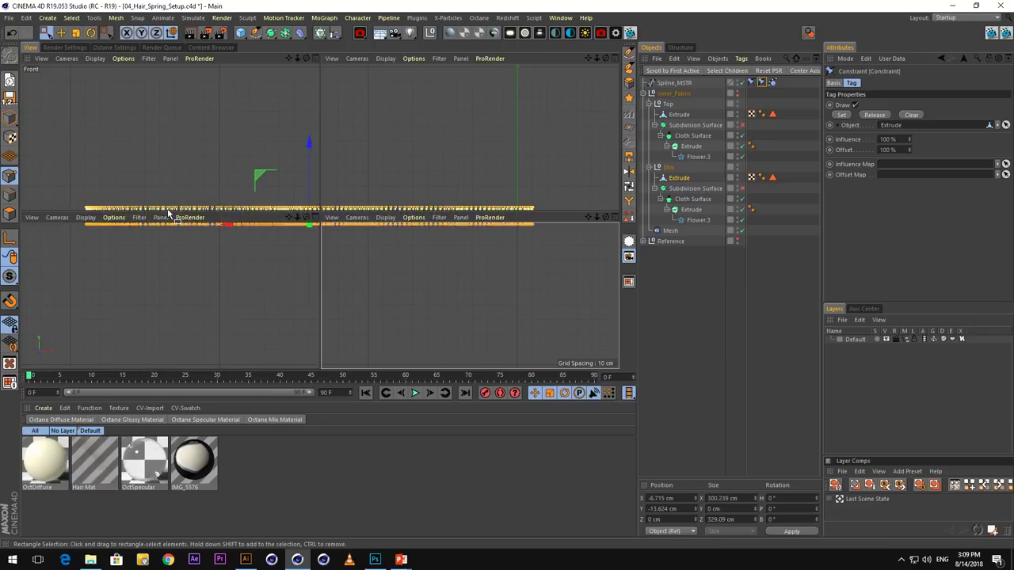
middle_click(136, 143)
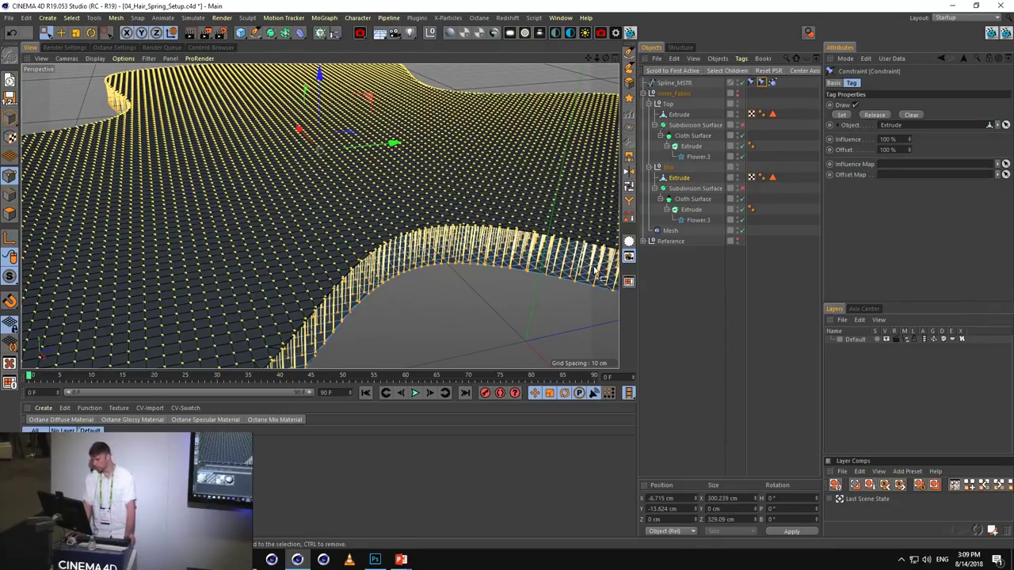
Check the fabric at frame 20, return to the first frame, and reinitialize the Mesh deformer with the new Extrude copies
left_click(667, 233)
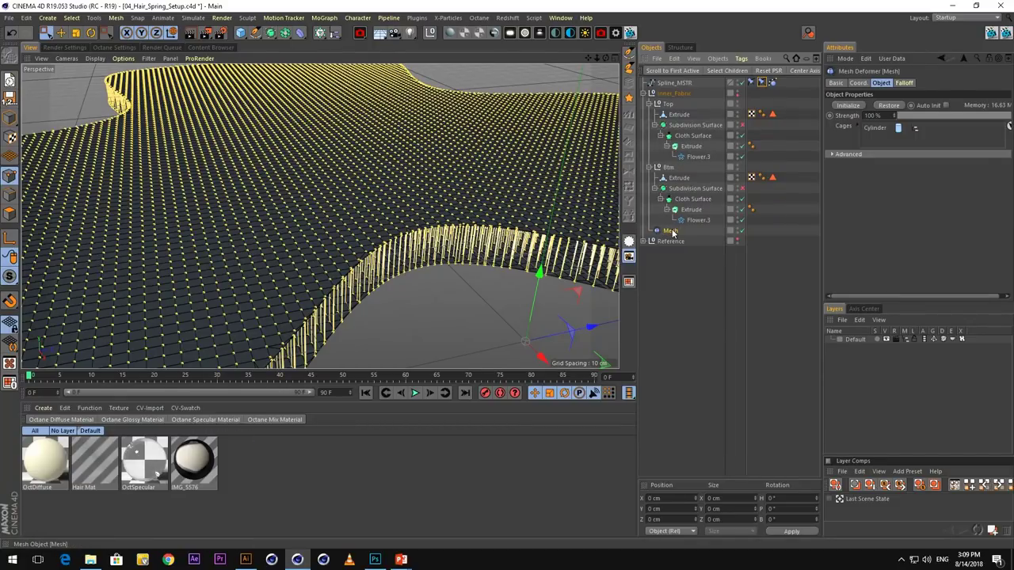
left_click(154, 377)
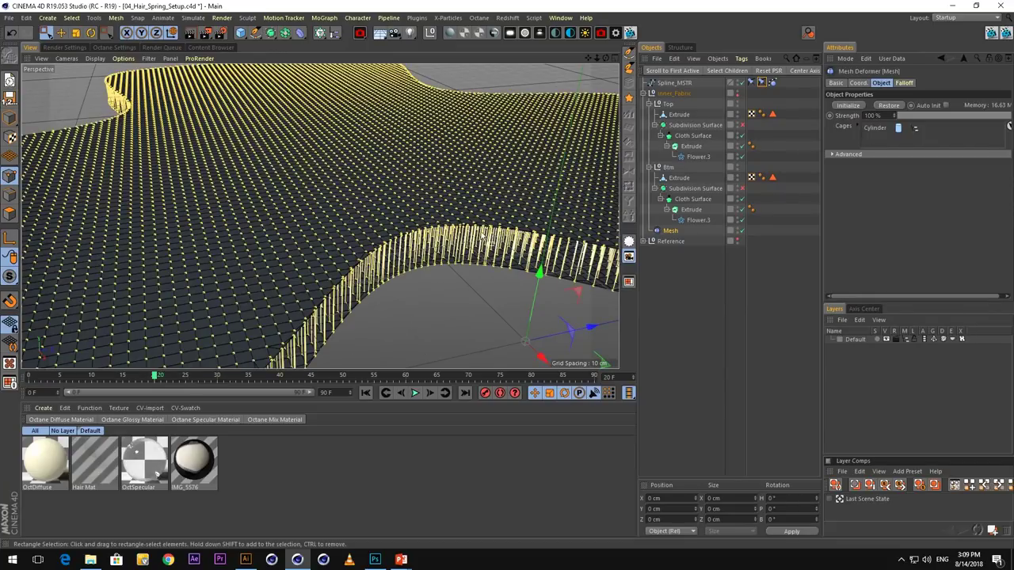
left_click(679, 114)
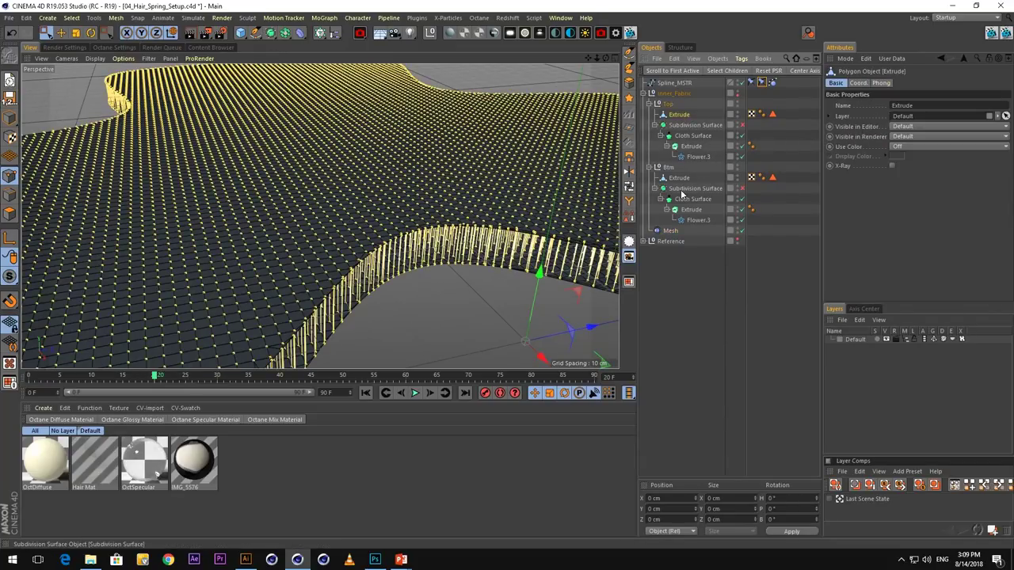
key("Return")
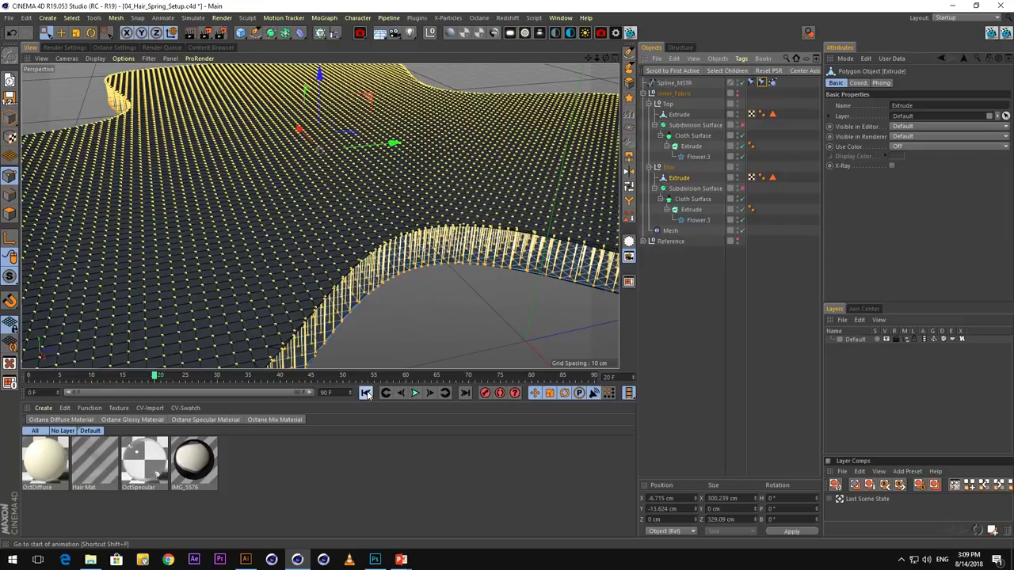
left_click(365, 393)
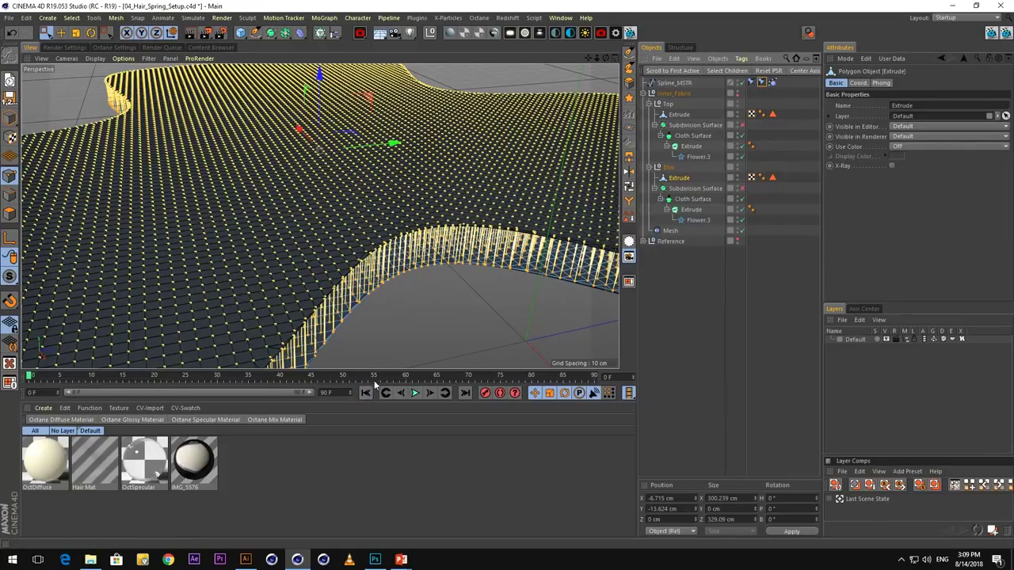
left_click(670, 232)
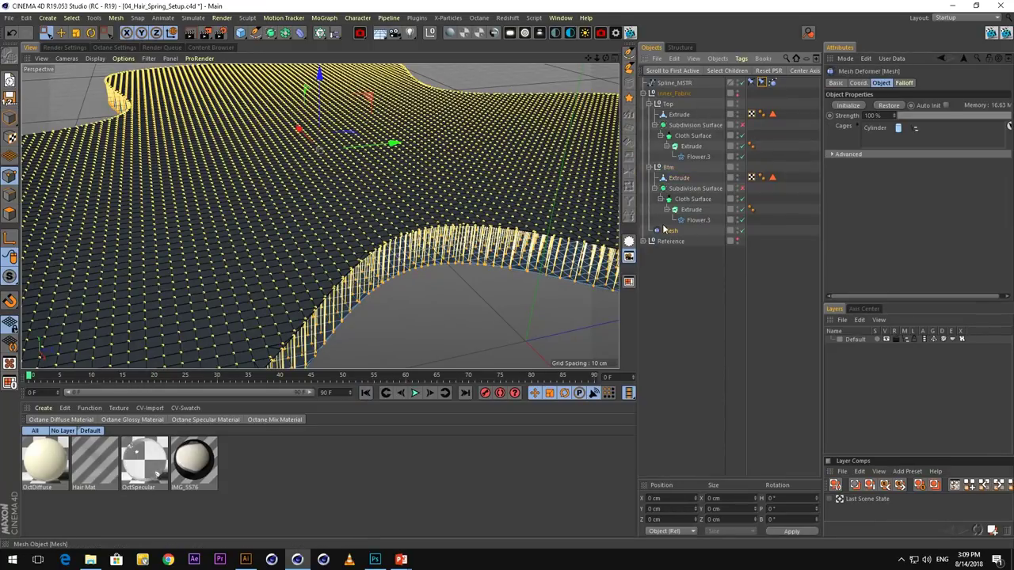
left_click(846, 106)
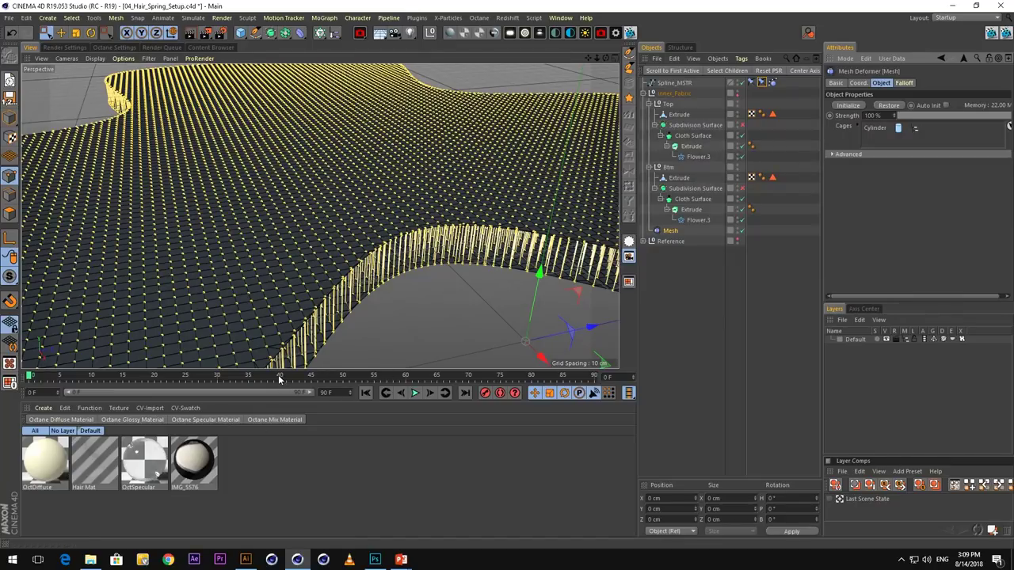
Inspect the constrained splines at frame 40 and open the Cache settings of Spline_MSTR's Spline Dynamics tag
left_click(314, 373)
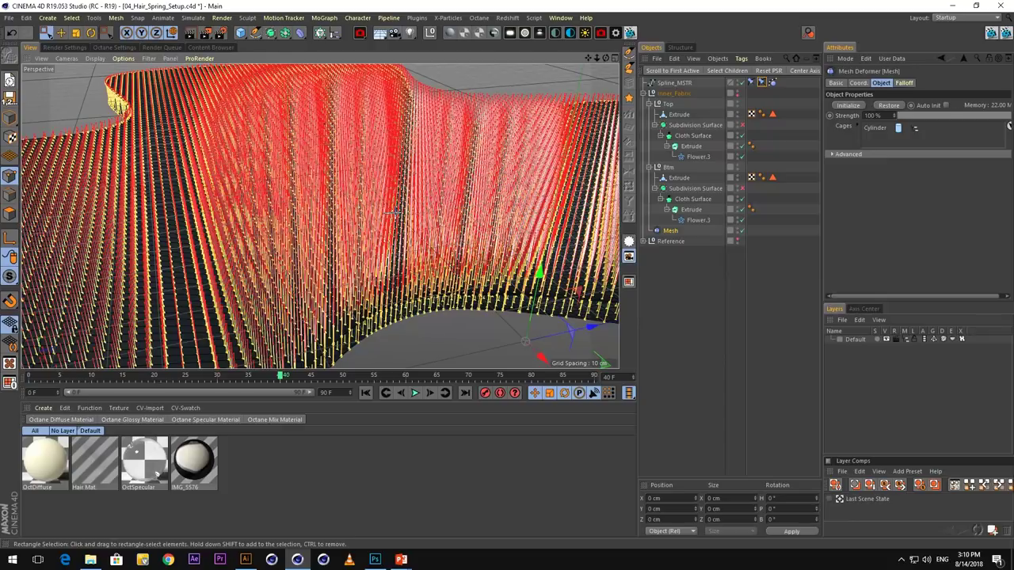
left_click_drag(391, 209, 400, 205, "alt")
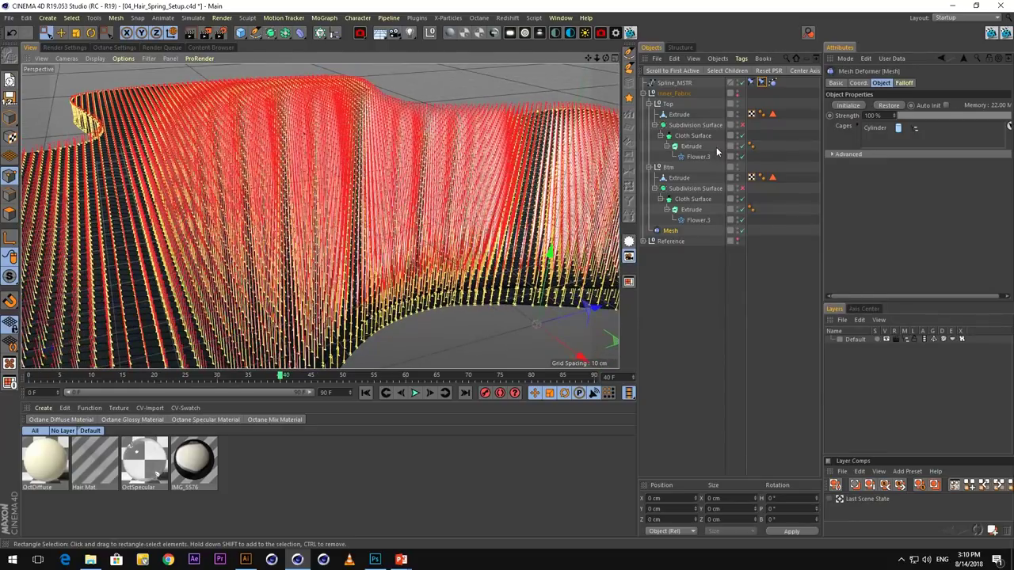
left_click(773, 83)
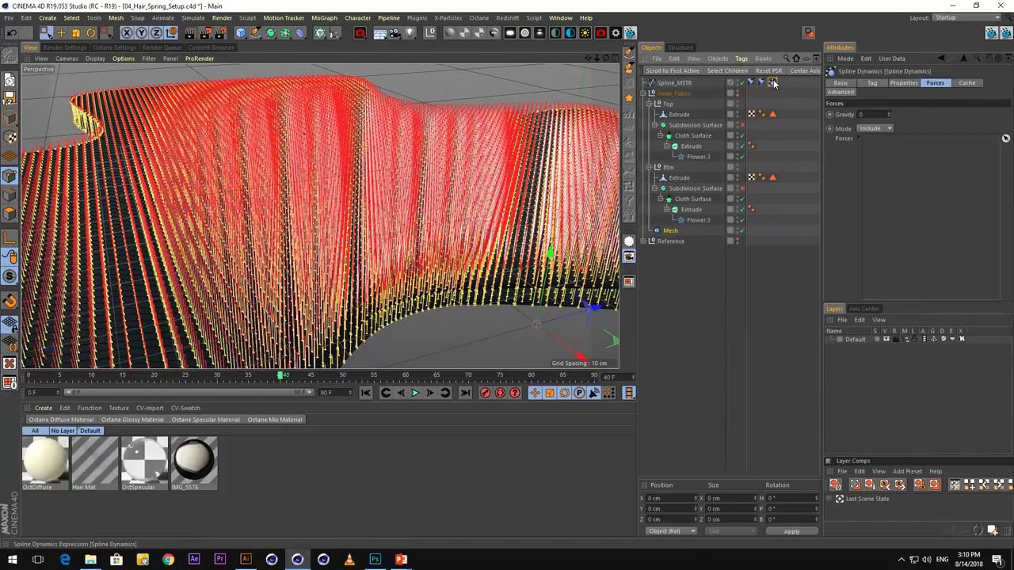
left_click(966, 83)
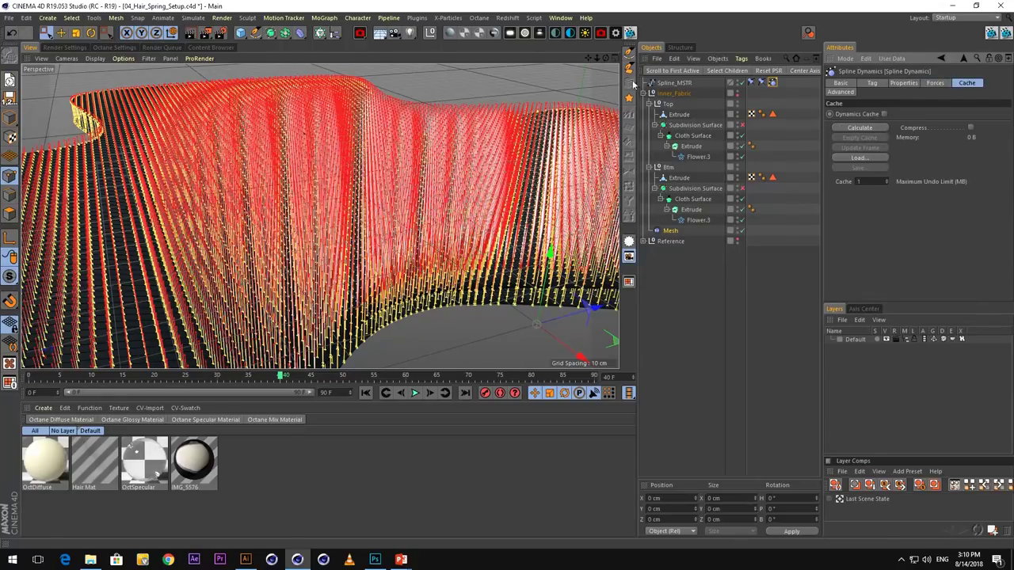
Delete Spline_MSTR and the whole Inner_Fabric hierarchy, and show the Reference group to examine its fabric connection up close
left_click(672, 234)
left_click(688, 86, "shift")
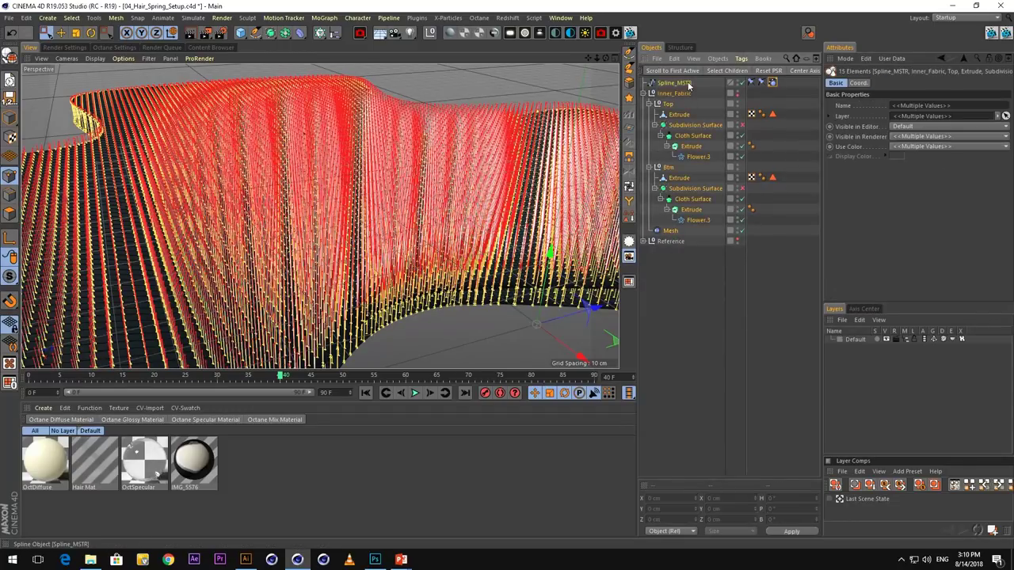
key("Delete")
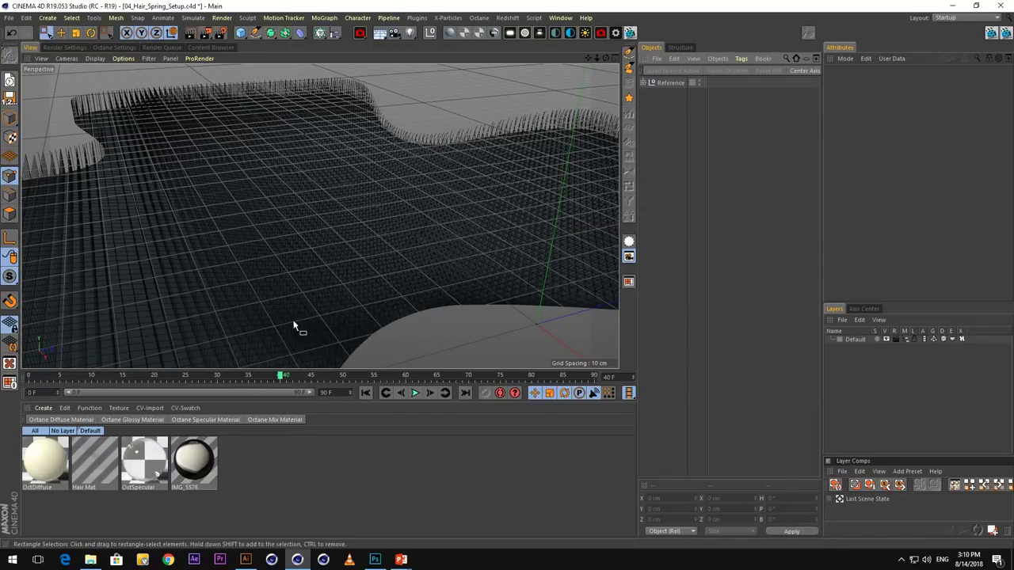
right_click_drag(396, 307, 435, 278, "alt")
left_click_drag(419, 287, 264, 273, "alt")
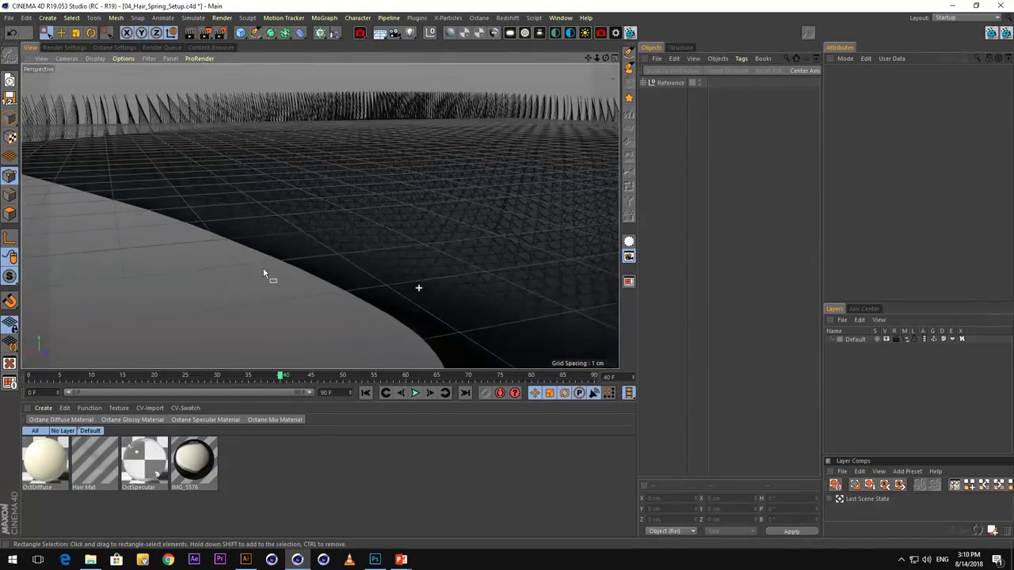
right_click_drag(412, 296, 421, 292, "alt")
left_click_drag(419, 290, 350, 287, "alt")
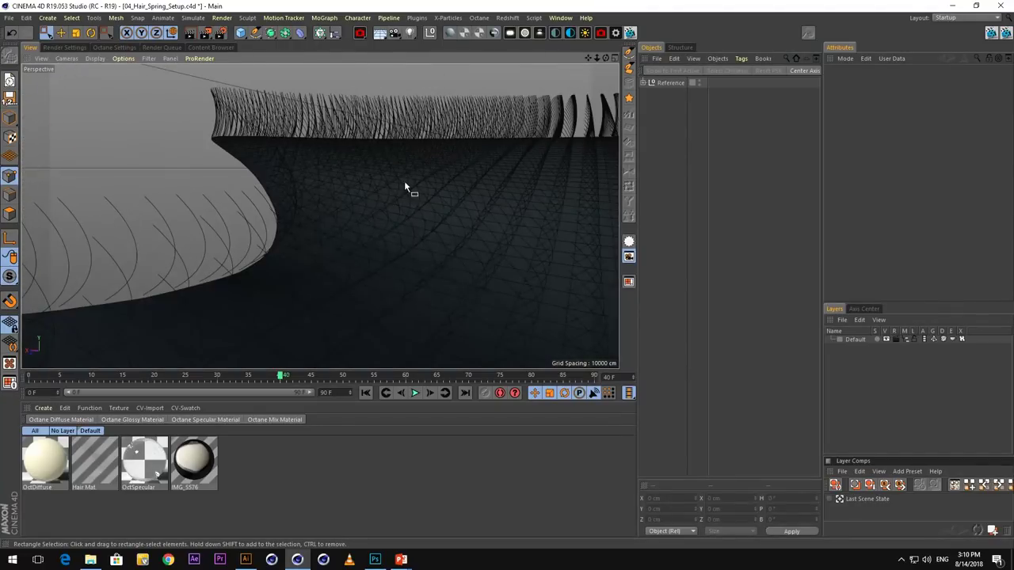
Examine the Reference fabric connection from a wider distance and from above the fabric
middle_click_drag(404, 180, 97, 346, "alt")
left_click_drag(465, 214, 560, 230, "alt")
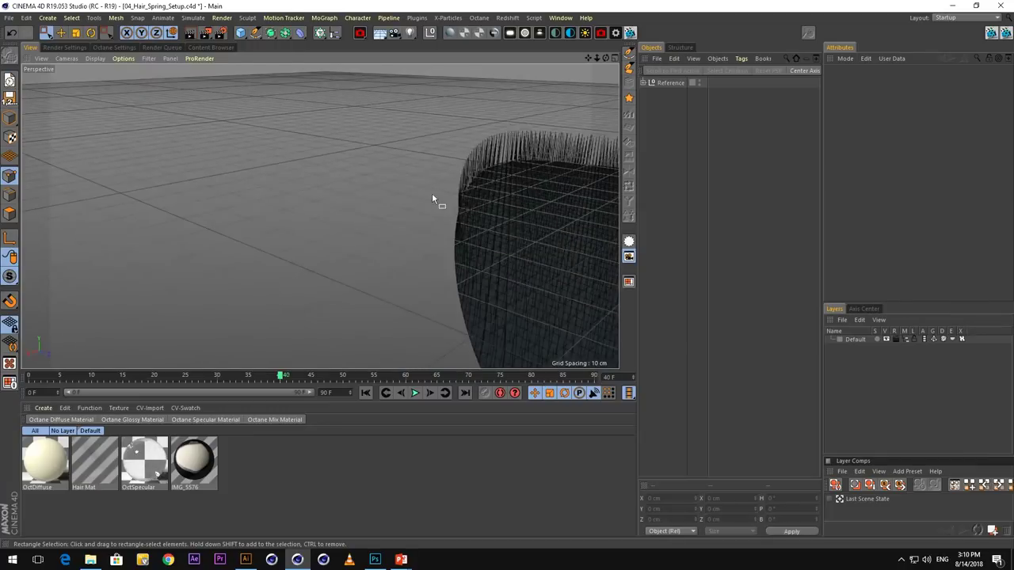
right_click_drag(432, 192, 510, 209, "alt")
left_click_drag(511, 212, 325, 248, "alt")
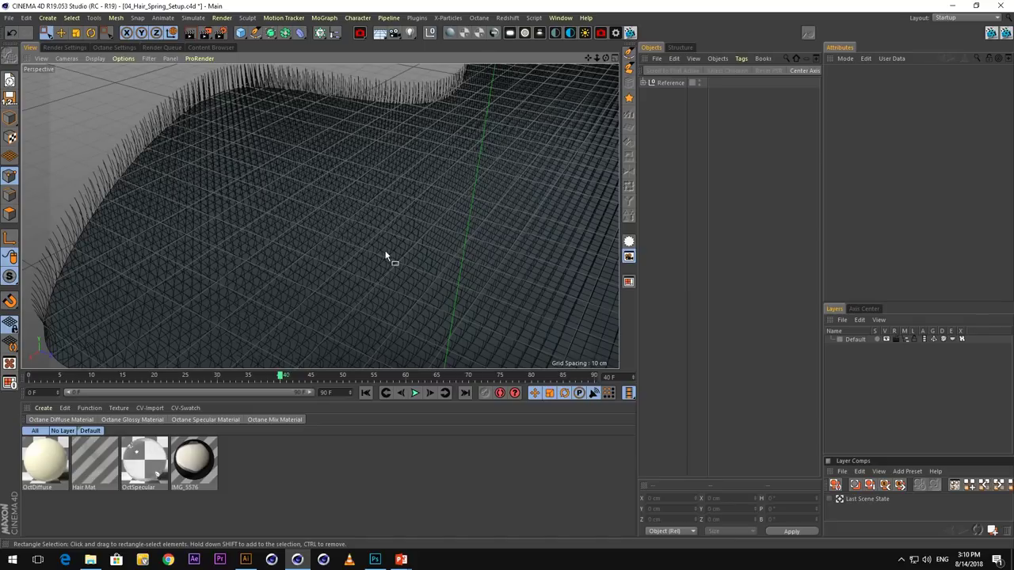
Switch to the PowerPoint slide show and advance to the slide on setting up textures with CV Artsmart and Illustrator
mouse_move(394, 562)
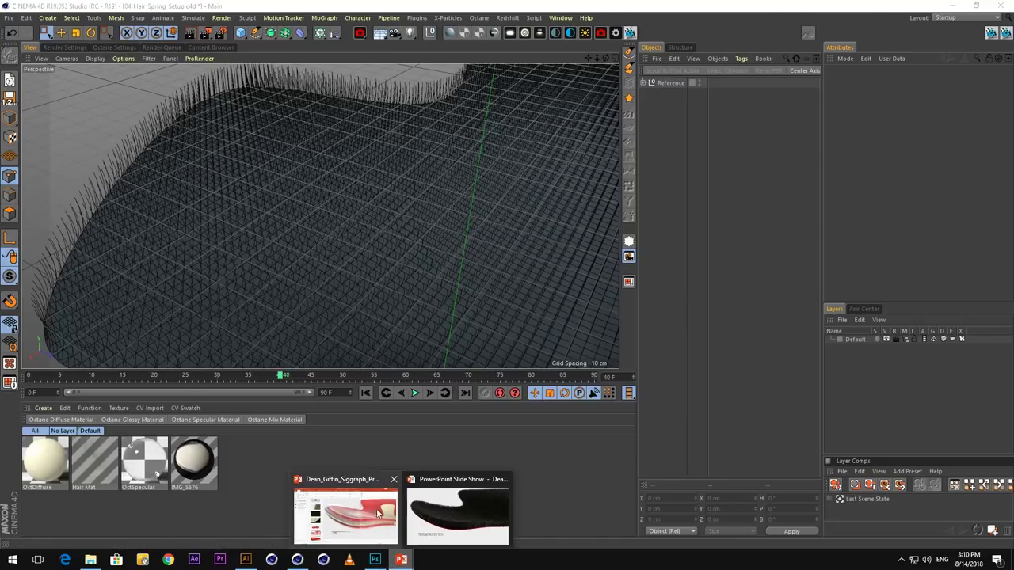
left_click(444, 514)
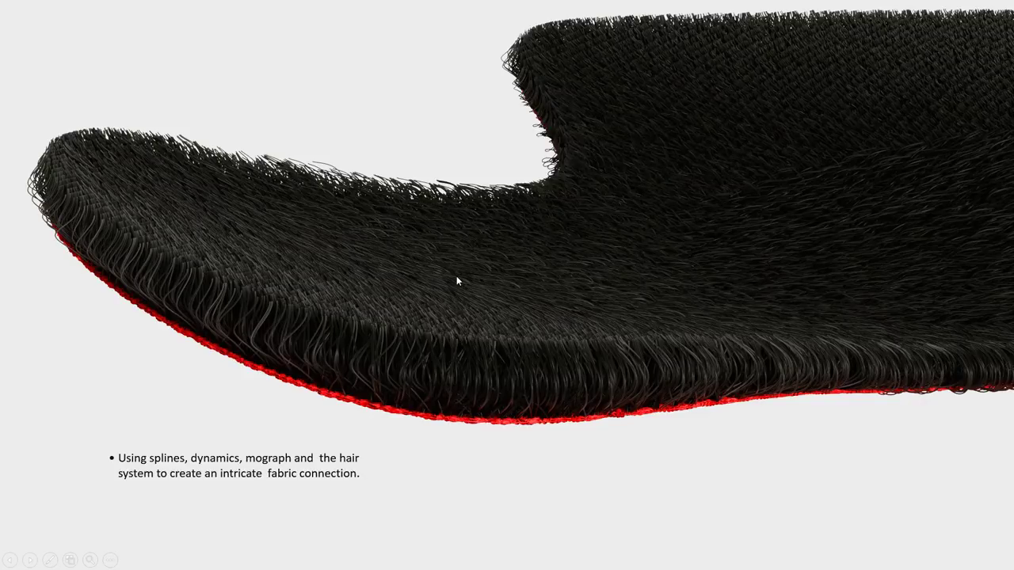
left_click(540, 301)
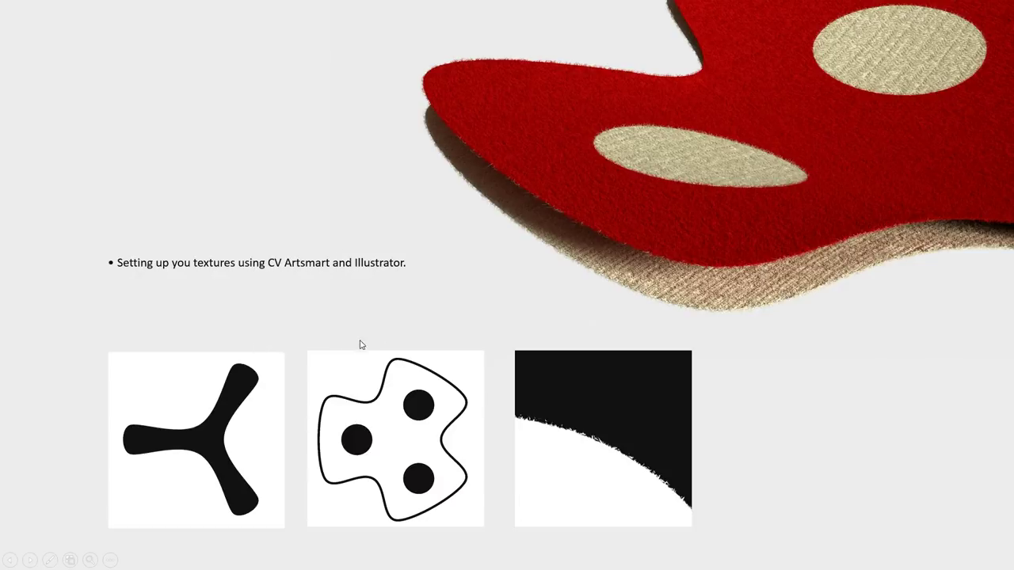
Return to Cinema 4D and bring up the already open 05_Texturing_Setup.c4d scene
key("alt+Tab")
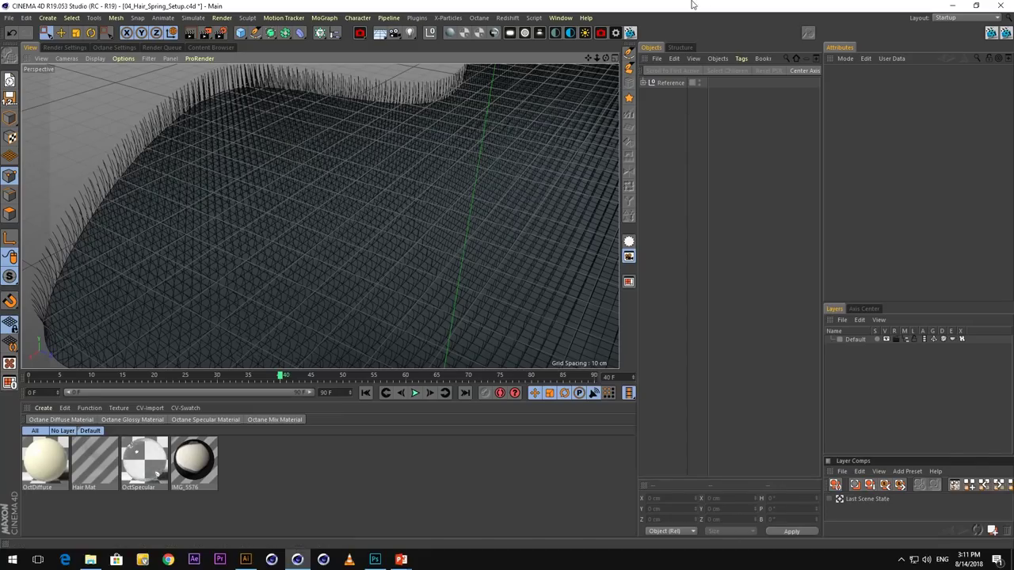
left_click(560, 18)
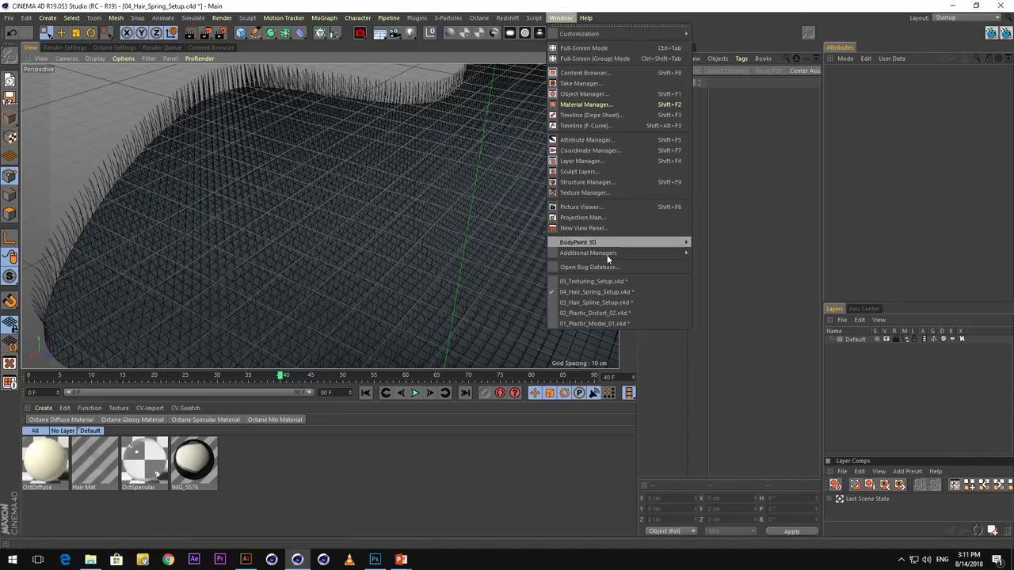
left_click(604, 283)
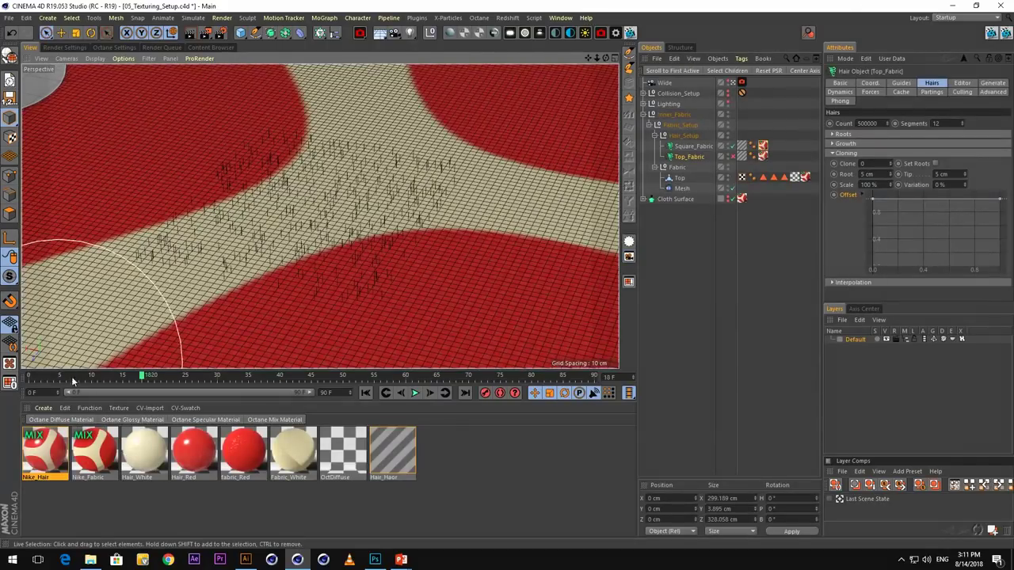
Inspect the red and white textured fabric at frame 39, following the white three-armed area
left_click_drag(144, 375, 274, 357)
right_click_drag(372, 253, 299, 292, "alt")
mouse_move(299, 292)
left_mouse_down("alt")
mouse_move(331, 253)
mouse_move(328, 278)
left_mouse_up("alt")
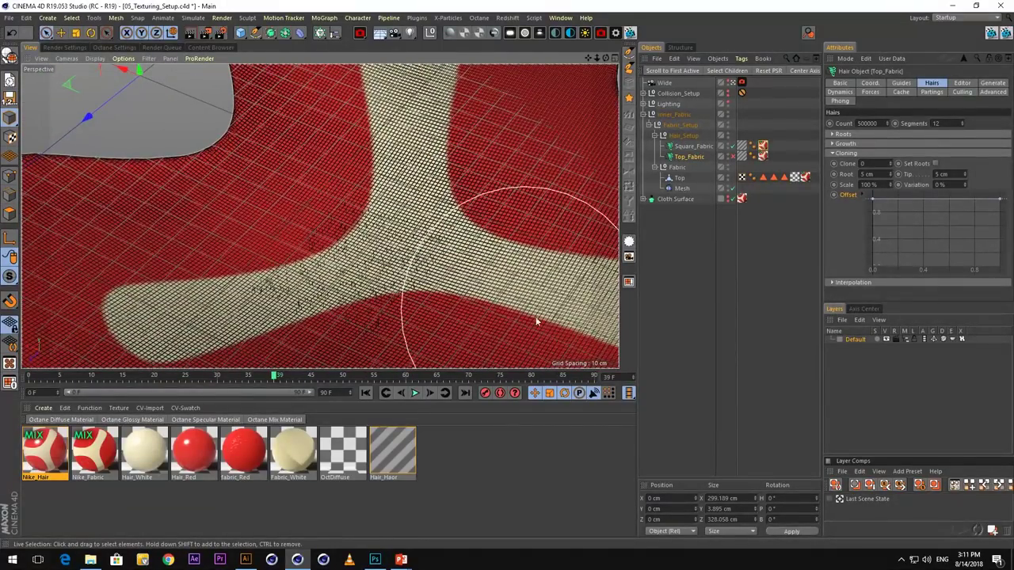
middle_click_drag(518, 291, 400, 234, "alt")
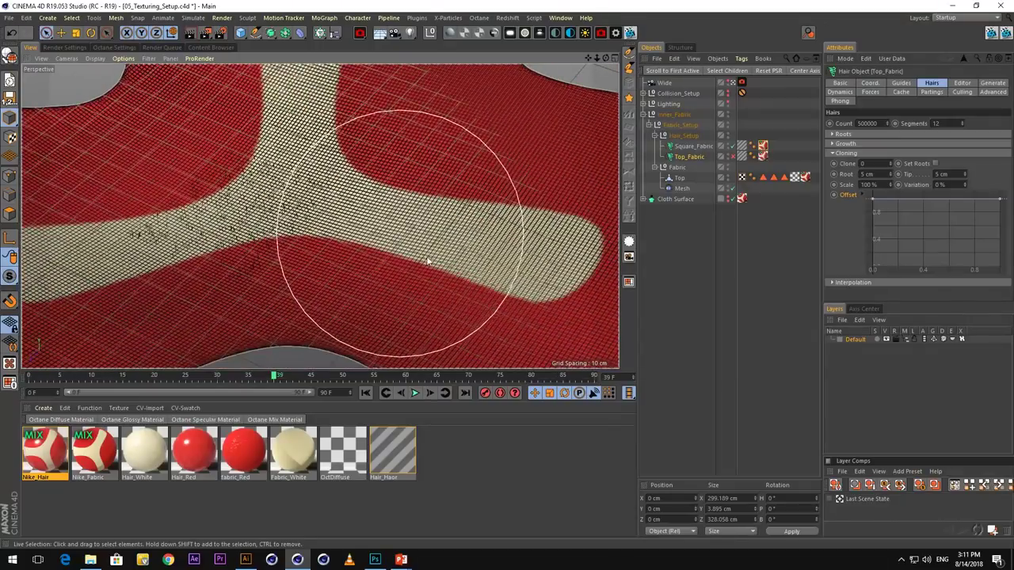
Review the Fabric_White and fabric_Red materials, and the image texture that drives the Nike_Fabric mix material
left_click(299, 470)
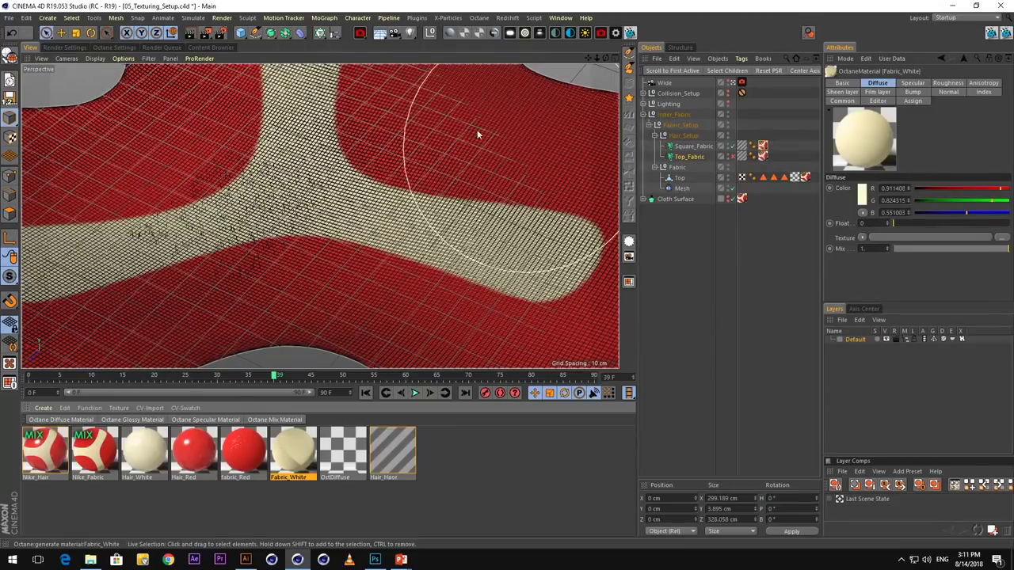
left_click(244, 451)
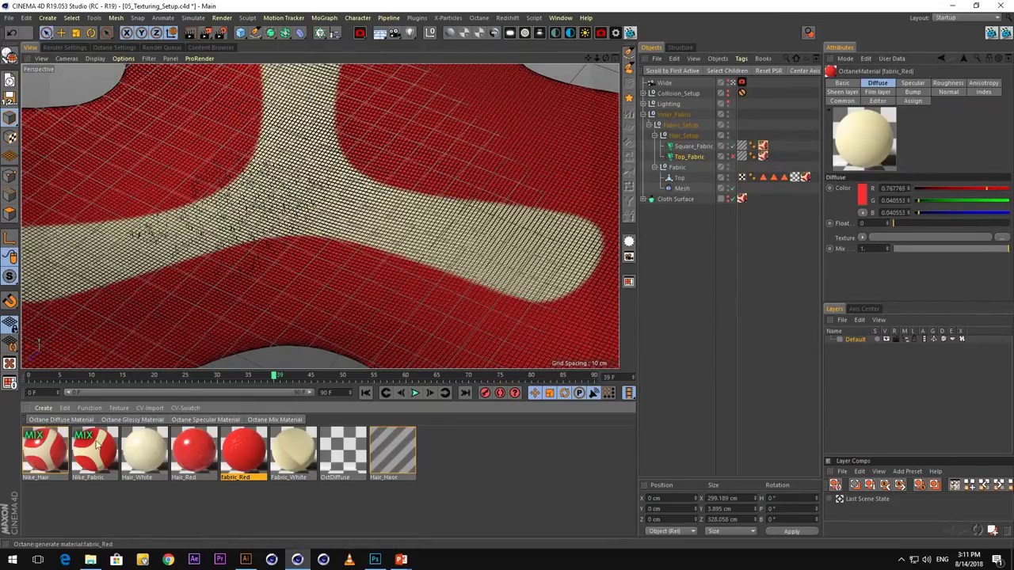
left_click(87, 448)
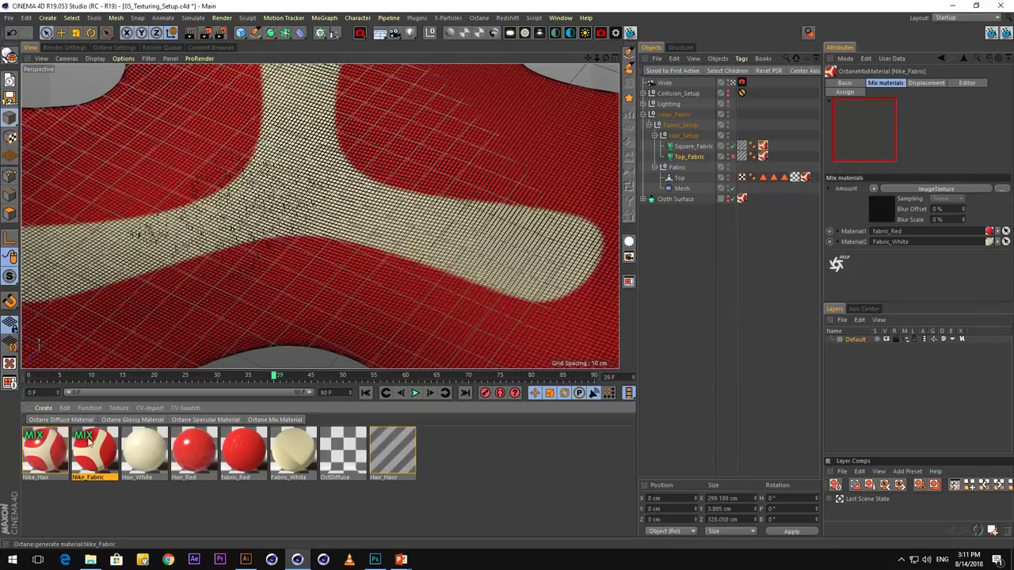
double_click(89, 445)
left_click(285, 69)
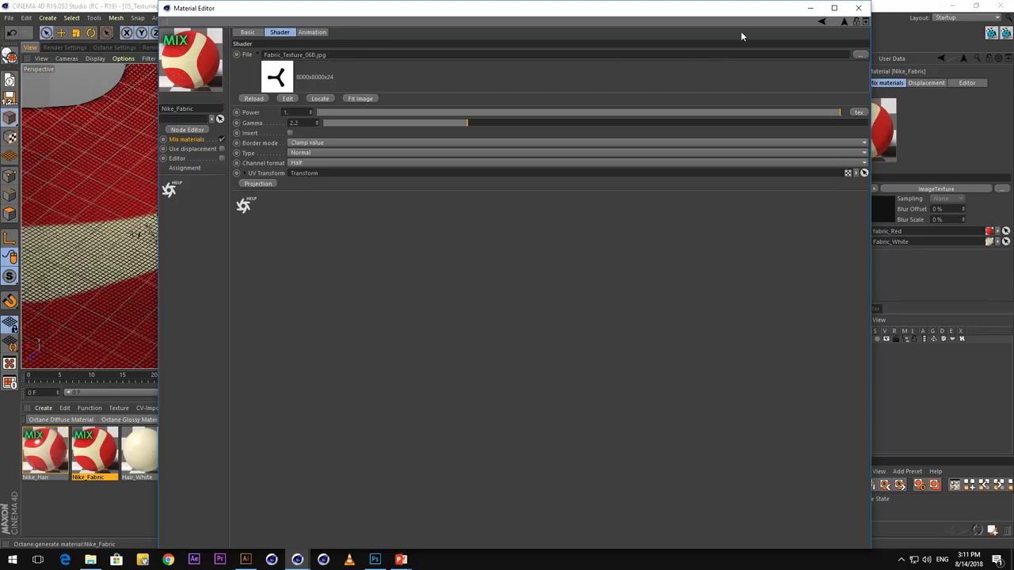
left_click(814, 8)
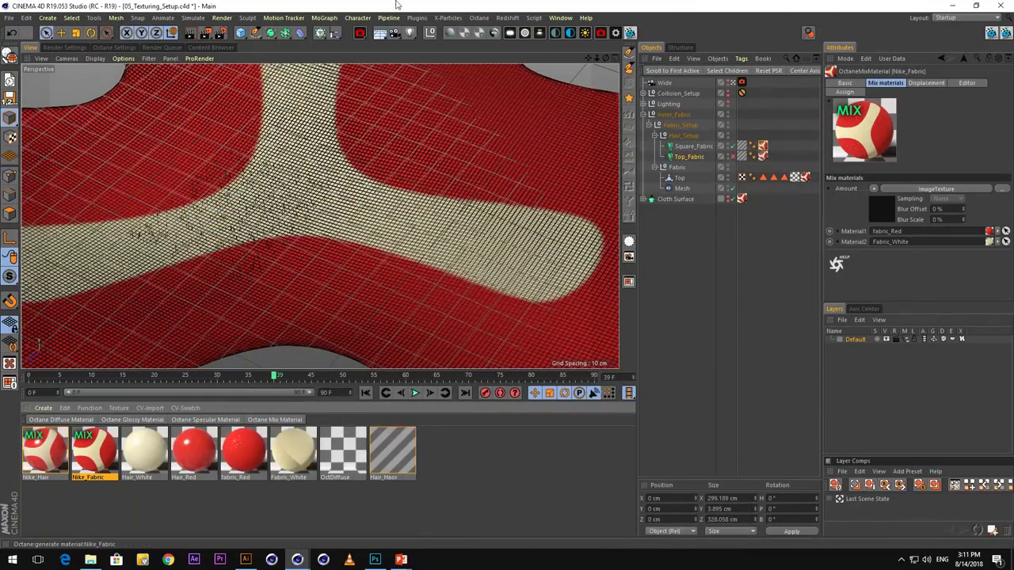
left_click(413, 17)
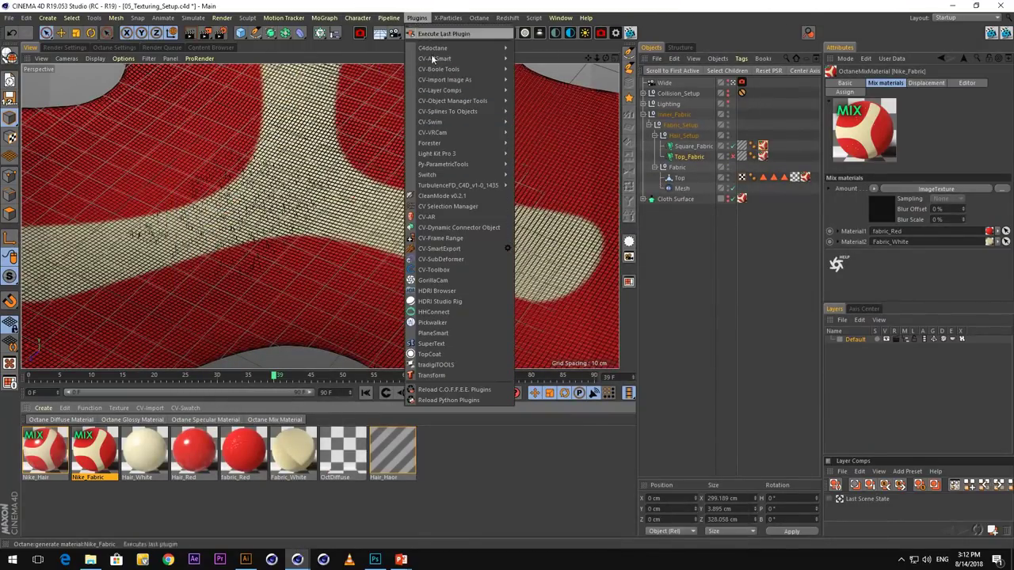
left_click(720, 293)
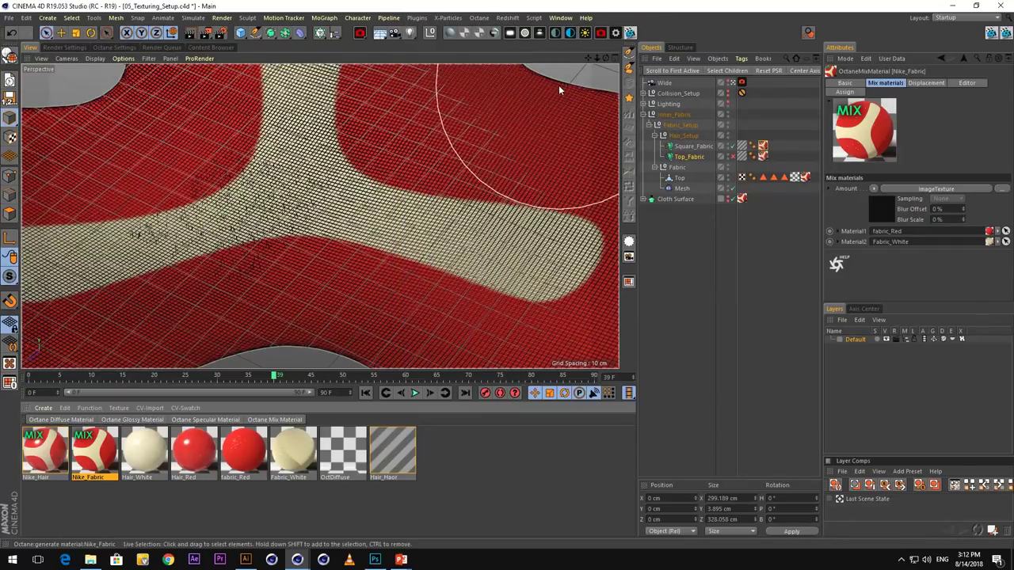
Return to the first frame and show Cloth Surface in place of the Inner_Fabric group
left_click(646, 115)
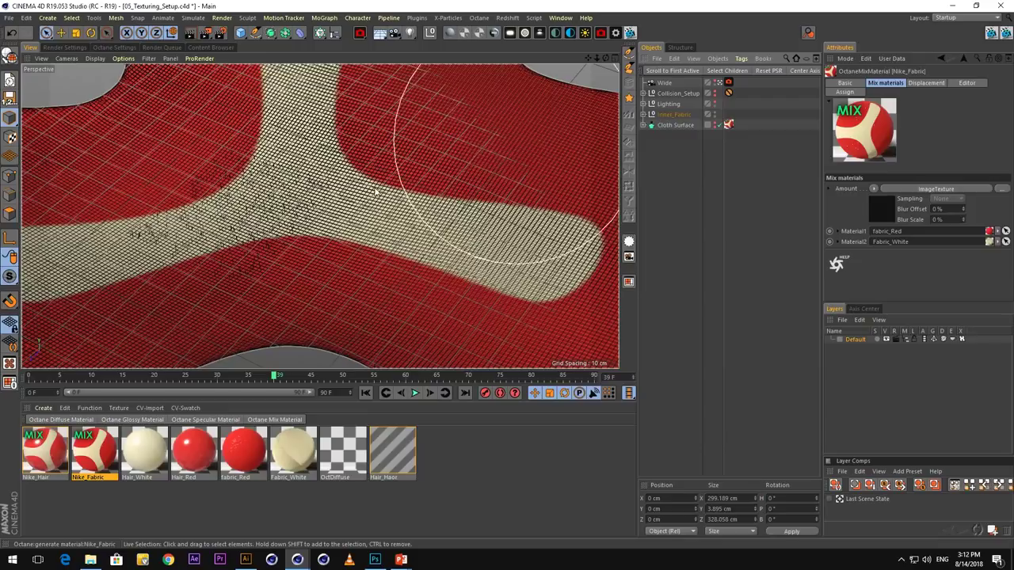
left_click_drag(325, 216, 339, 196, "alt")
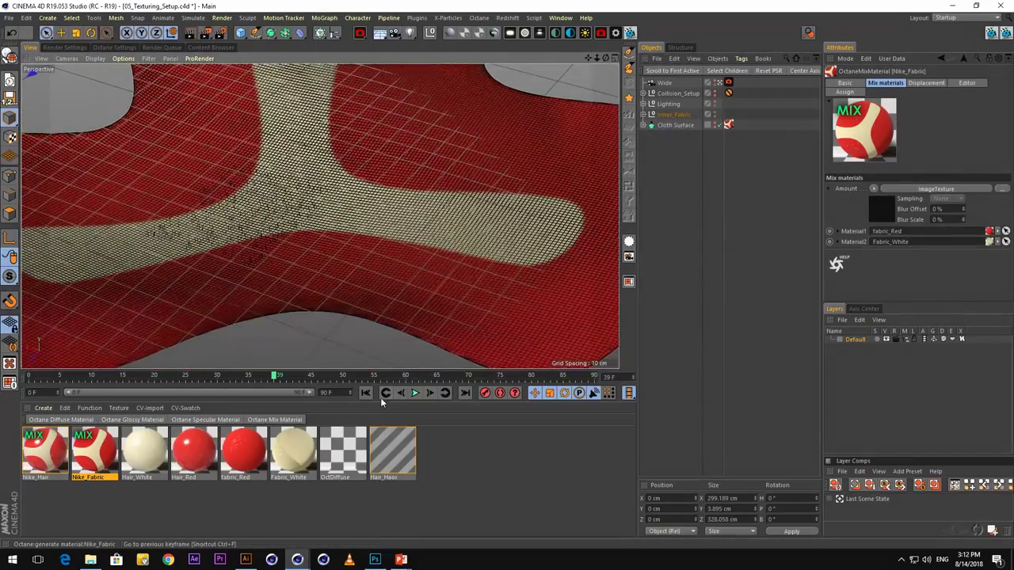
left_click(365, 393)
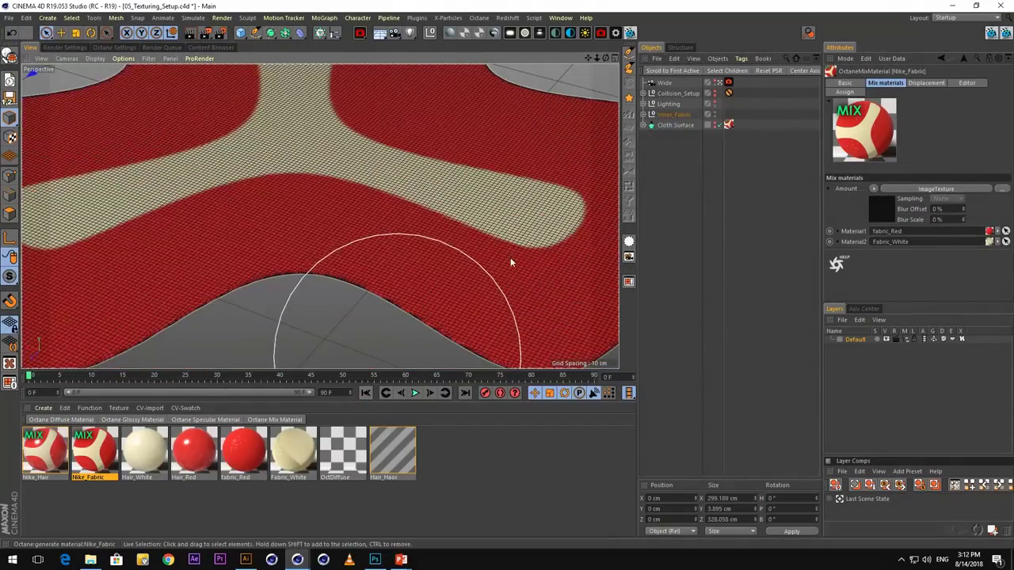
left_click(714, 114)
left_click(712, 124)
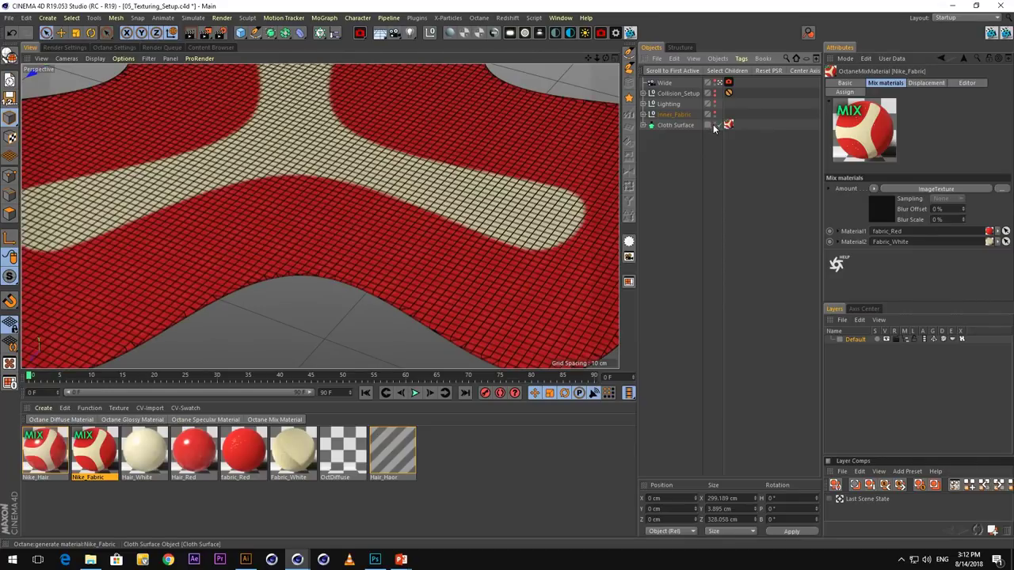
Select the Flower.4 spline inside Cloth Surface's Loft, disable the Loft, and show the bare outline in the Top view
left_click(643, 125)
left_click(676, 147)
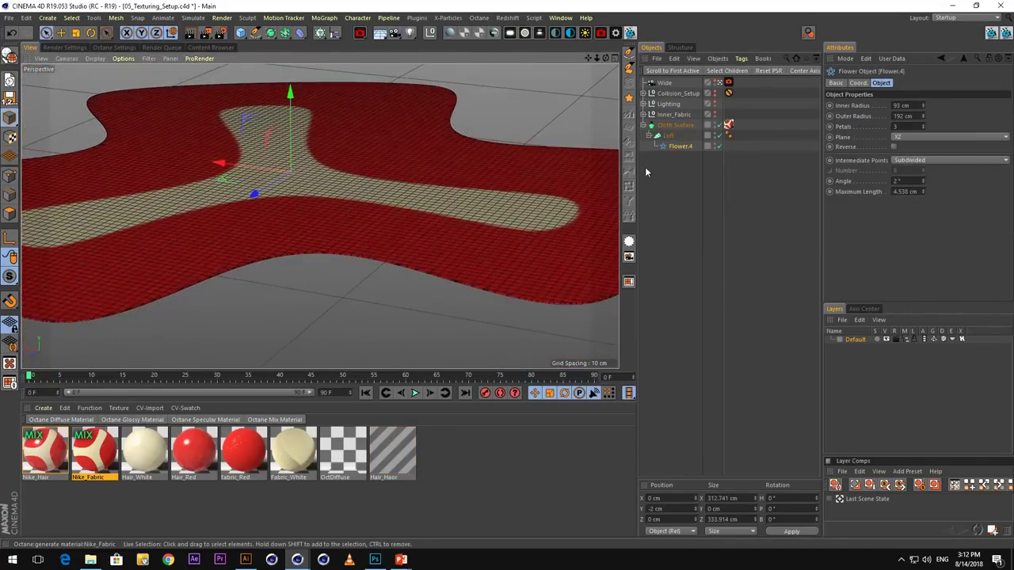
left_click(719, 135)
left_click_drag(621, 166, 220, 230, "alt")
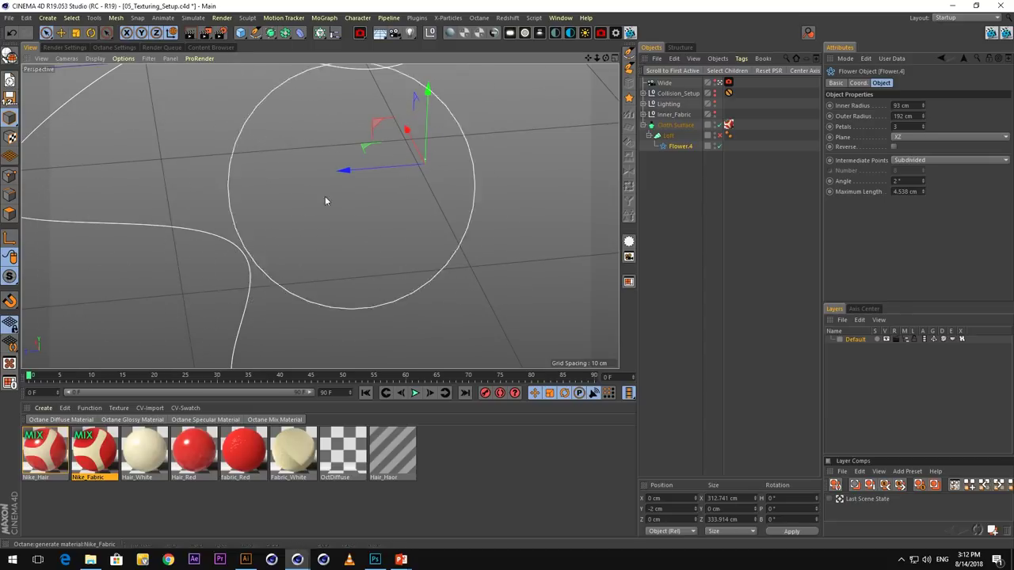
middle_click(358, 211)
middle_click(453, 154)
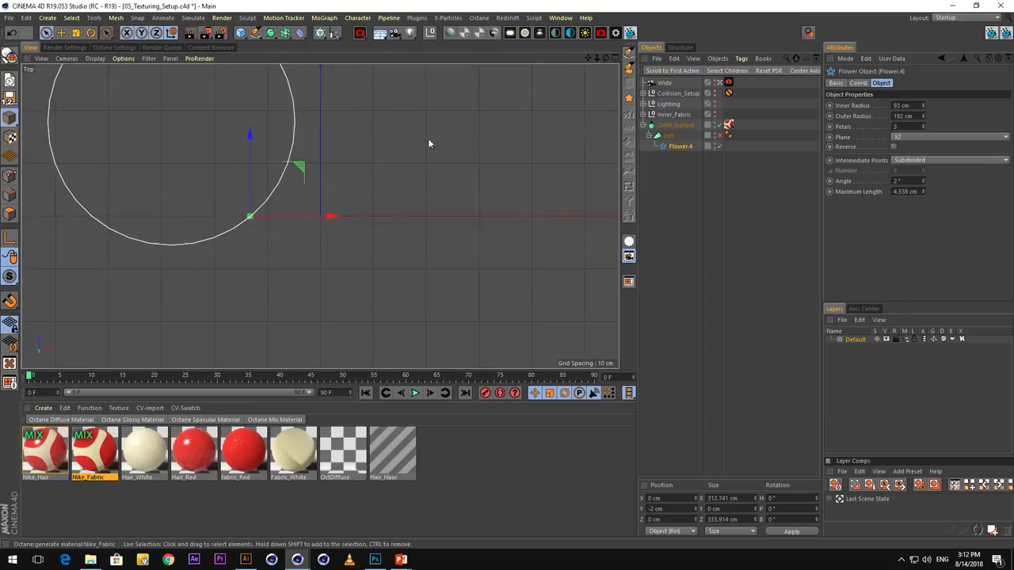
middle_click_drag(225, 212, 259, 199, "alt")
scroll(260, 198, "up", 1)
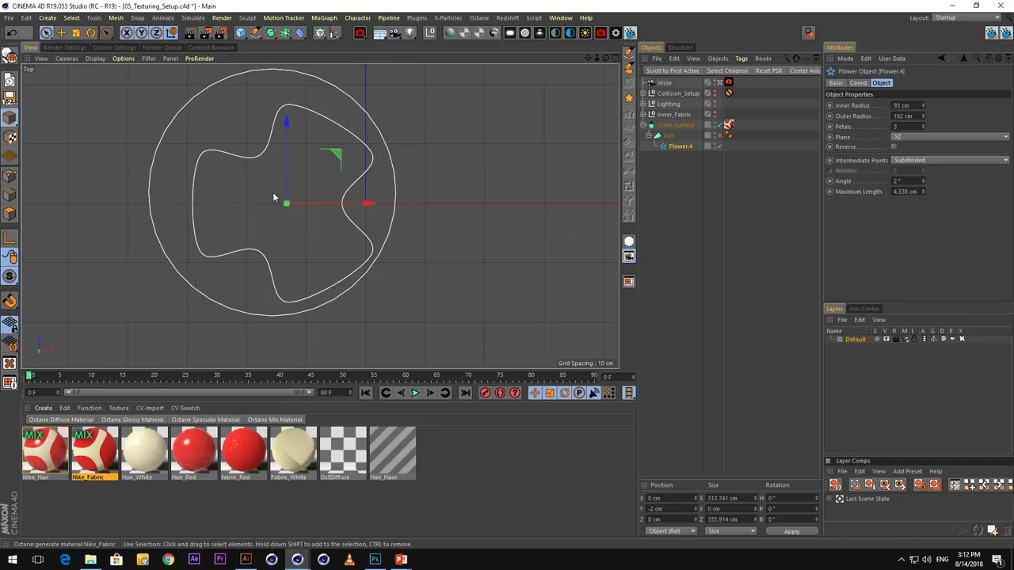
Copy the Flower.4 spline with CV-ArtSmart Copy
left_click(418, 18)
mouse_move(426, 60)
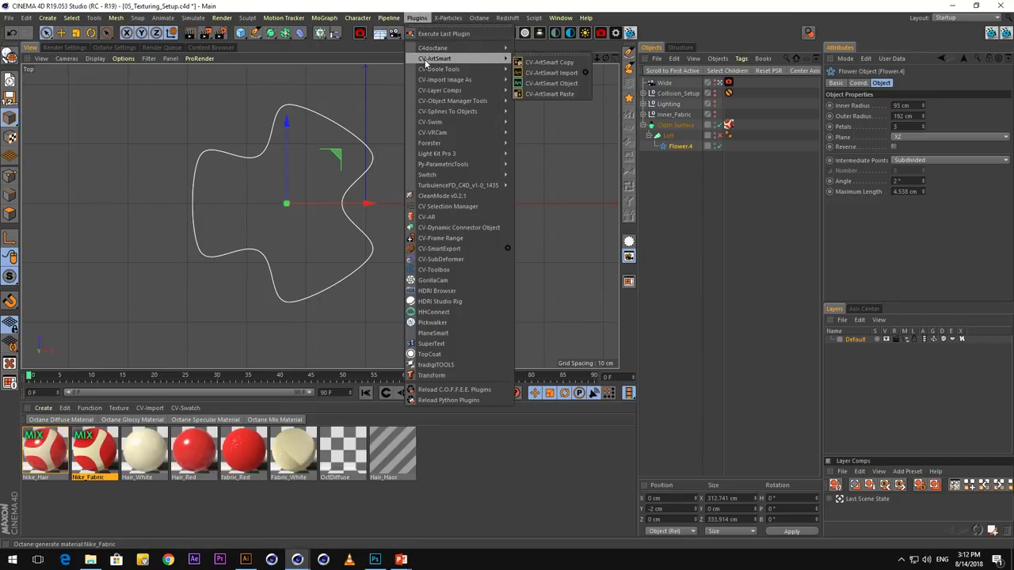
left_click(555, 63)
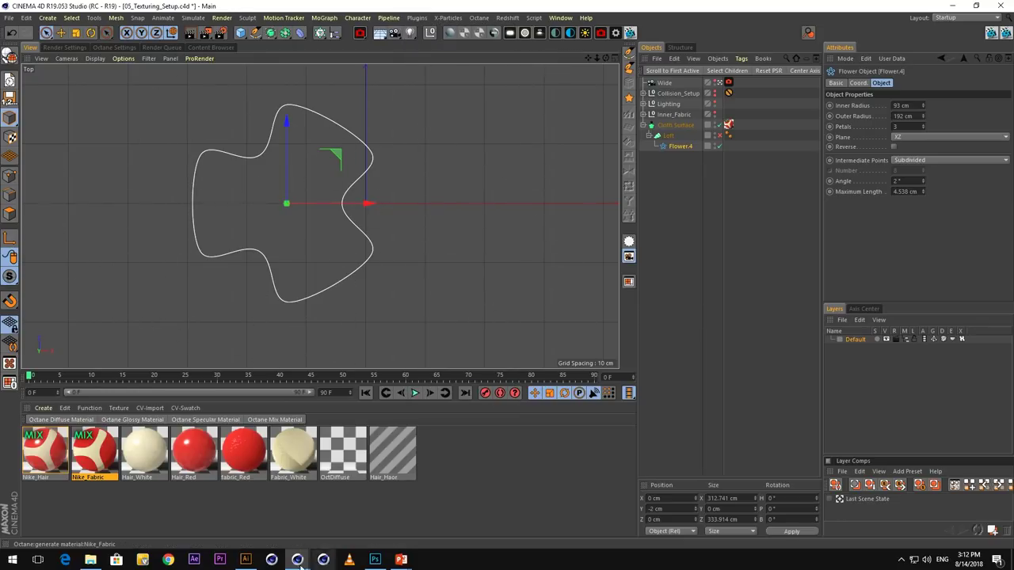
Switch to Illustrator and paste the copied flower outline into Fabric_Texture_02.ai
left_click(246, 560)
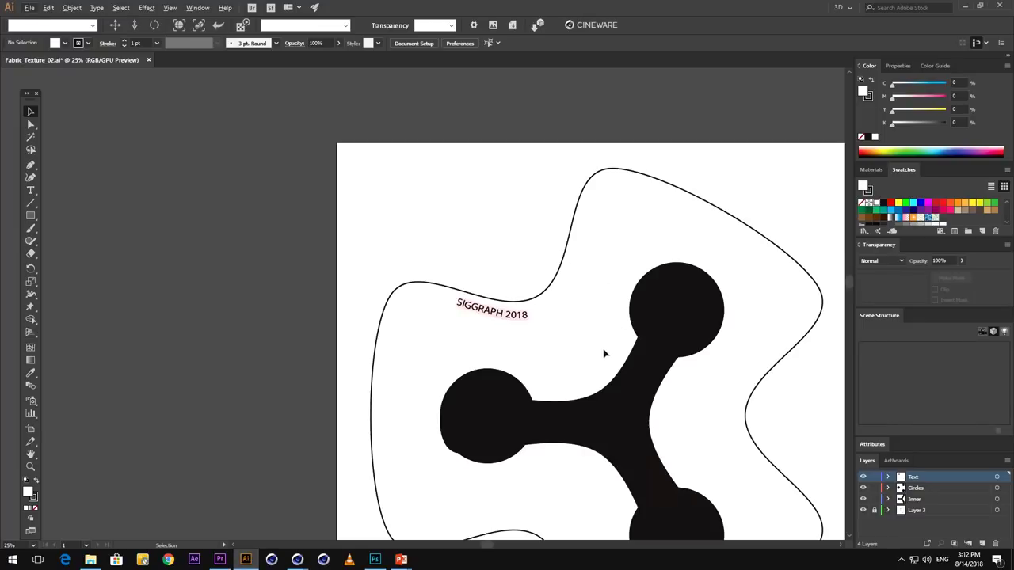
key("ctrl")
left_click_drag(602, 292, 534, 244)
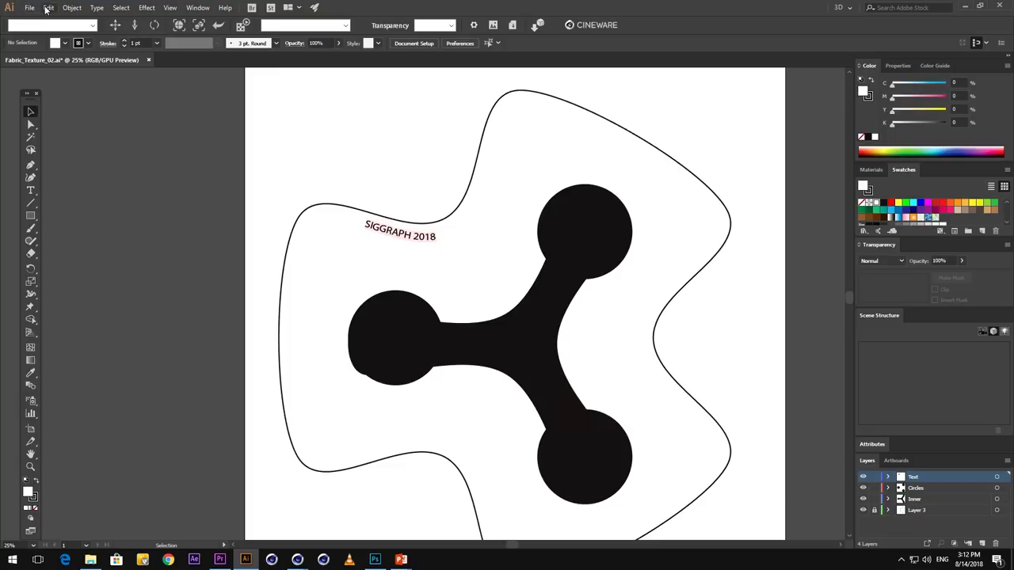
left_click(48, 7)
left_click(67, 71)
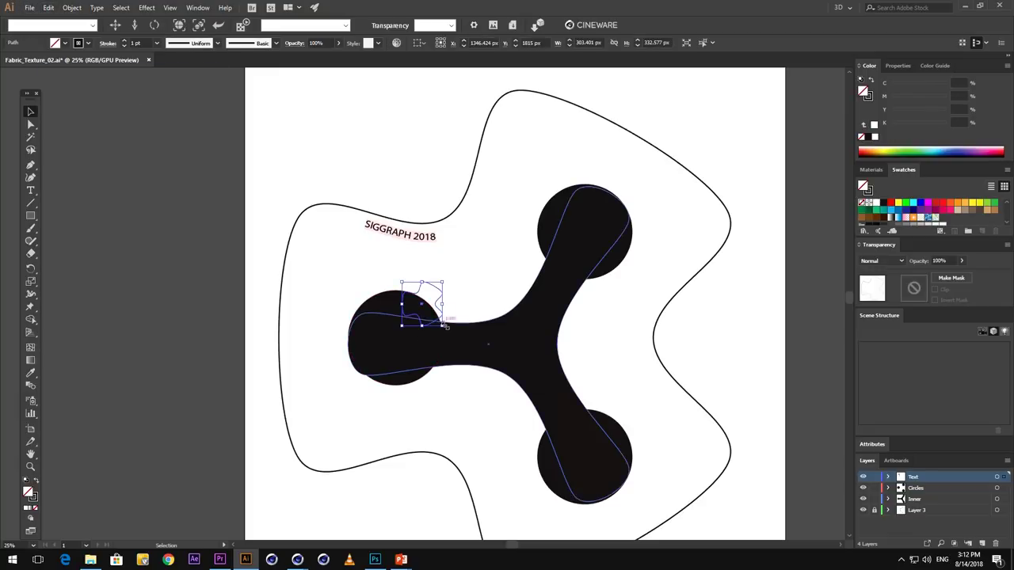
Scale the pasted outline proportionally to about 2688 × 2946 px and move it inside the existing fabric outline
left_click_drag(443, 324, 664, 477, "shift")
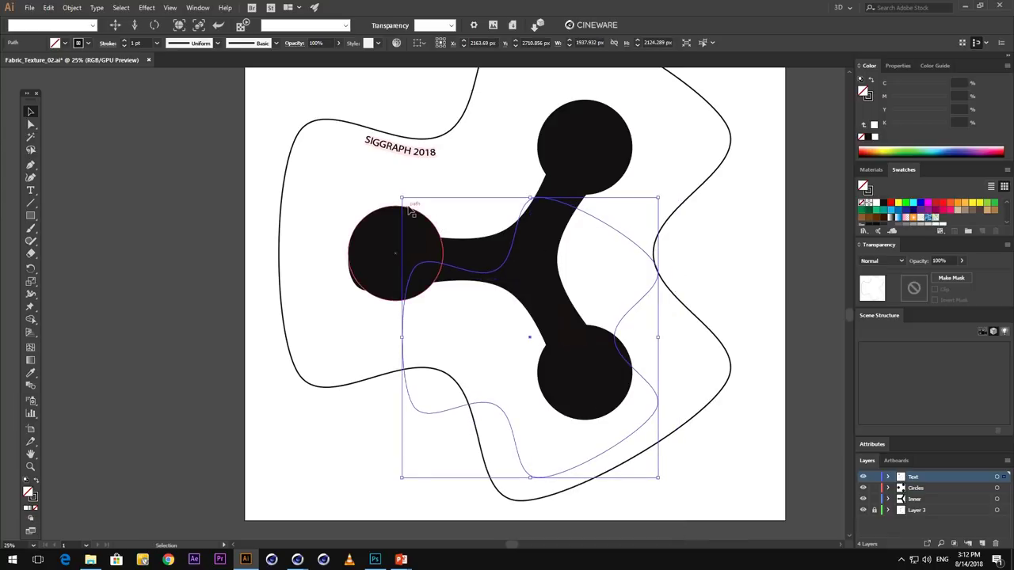
left_click_drag(402, 197, 294, 256, "shift")
scroll(524, 342, "down", 5)
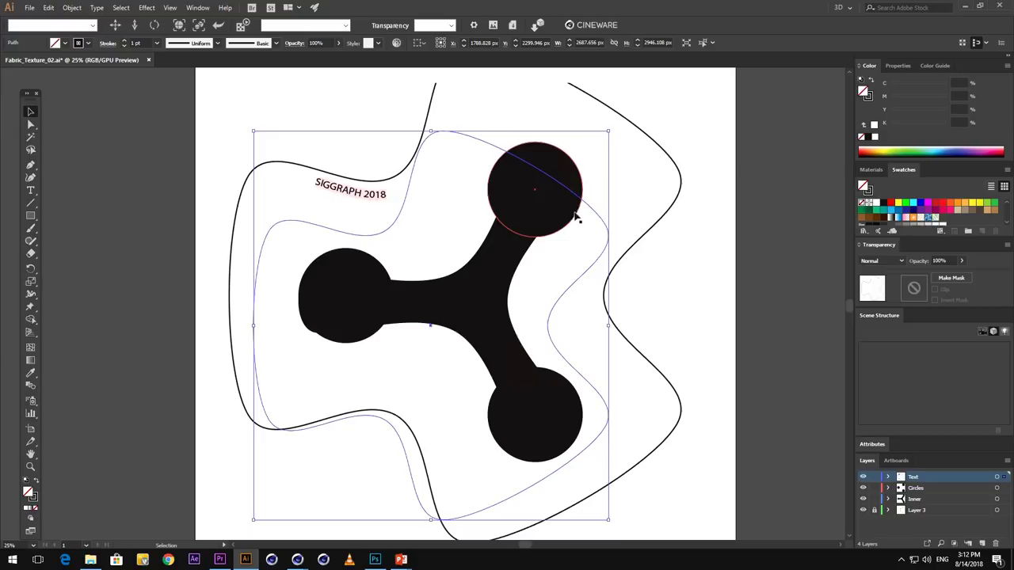
left_click_drag(592, 225, 618, 189)
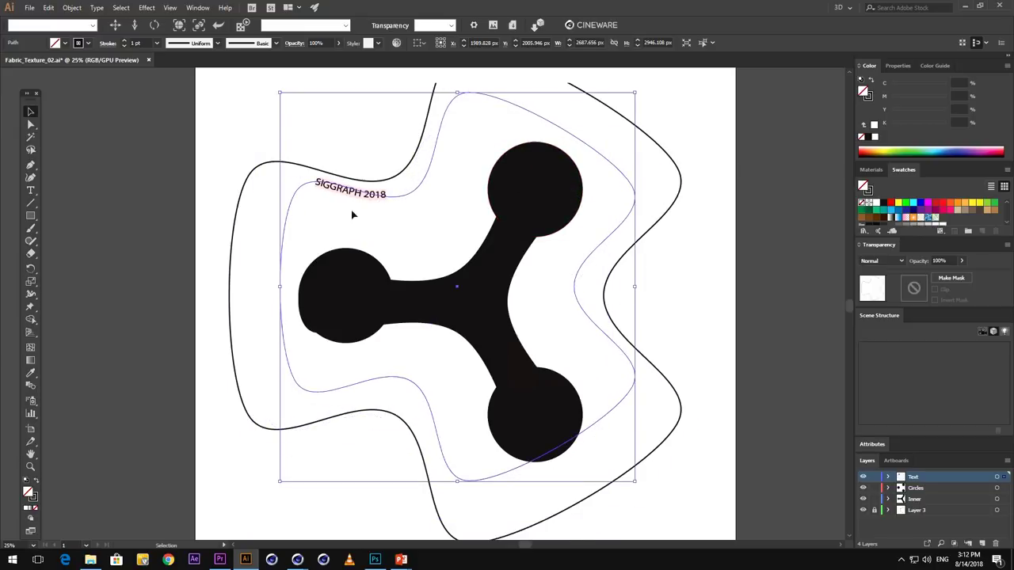
Select the left black circle, then move the three-armed shape on the Inner layer up and left, away from the circles
left_click(352, 305)
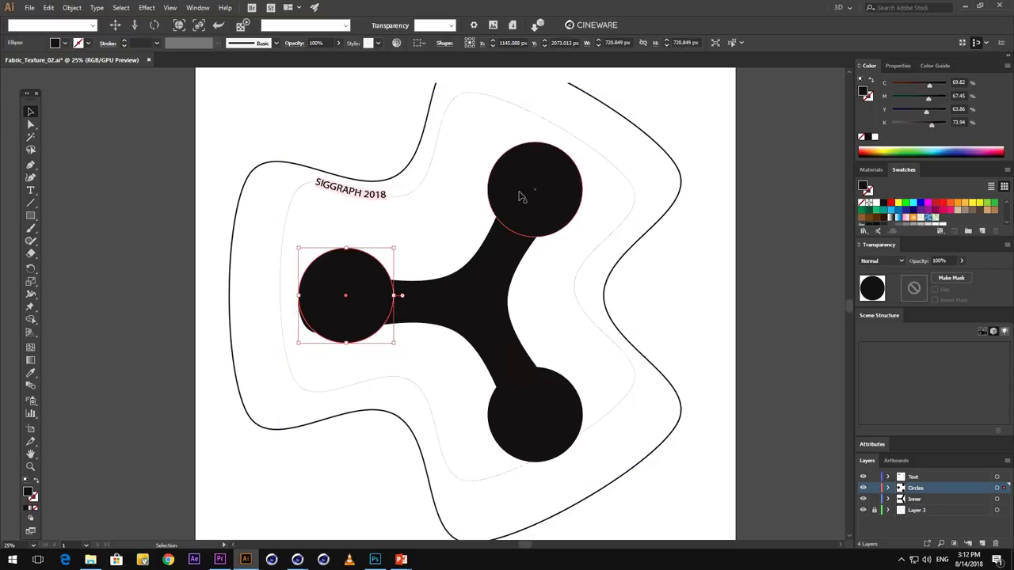
left_click(483, 302)
left_click_drag(479, 332, 434, 247)
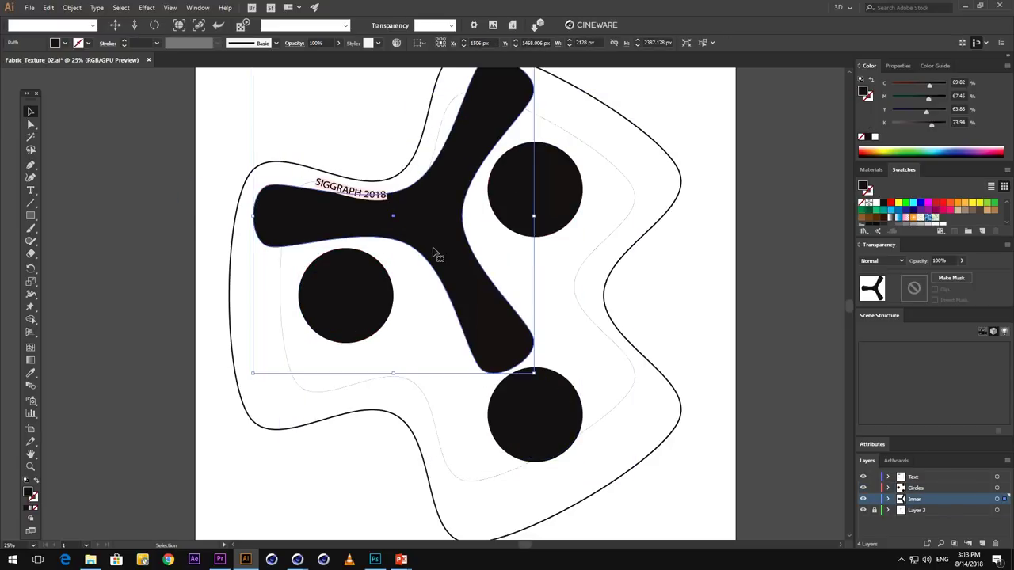
Undo the last move of the three-armed shape
key("ctrl+z")
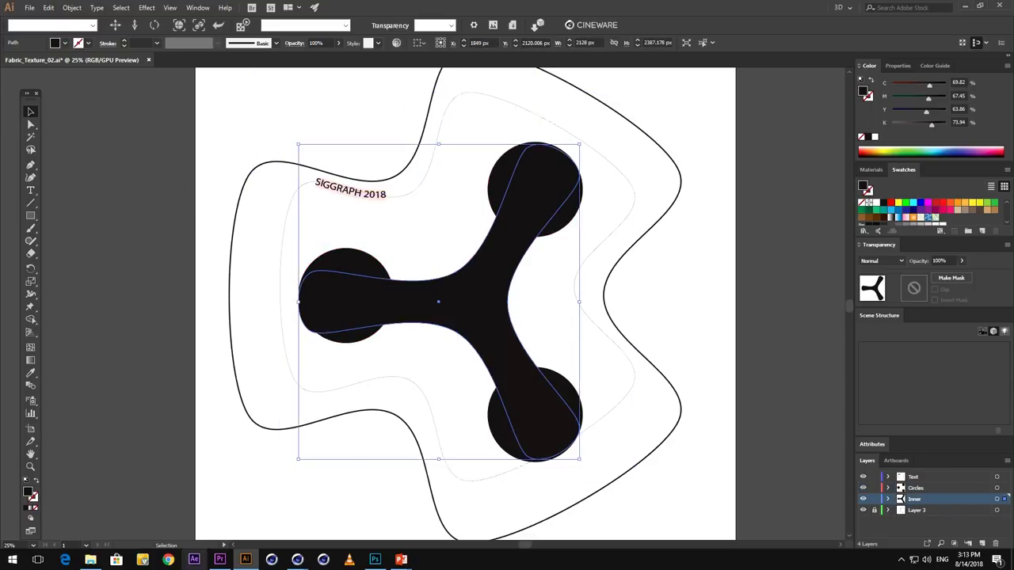
Switch to Cinema 4D, duplicate the Flower.4 spline outside the Cloth Surface hierarchy, and set the duplicate's inner radius to 27 cm
mouse_move(267, 561)
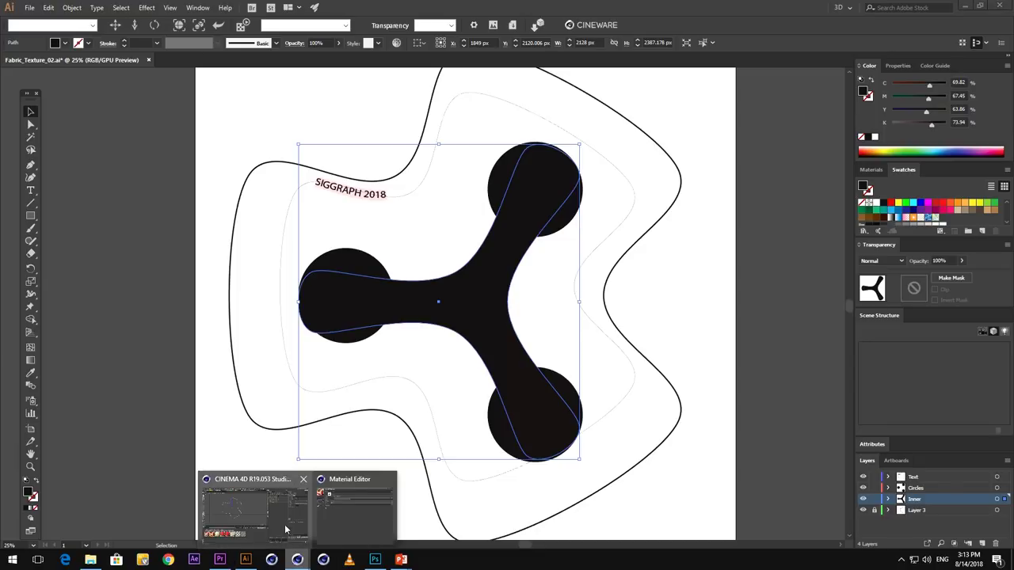
left_click(253, 507)
left_click_drag(683, 151, 681, 163, "ctrl")
left_click_drag(922, 103, 923, 148)
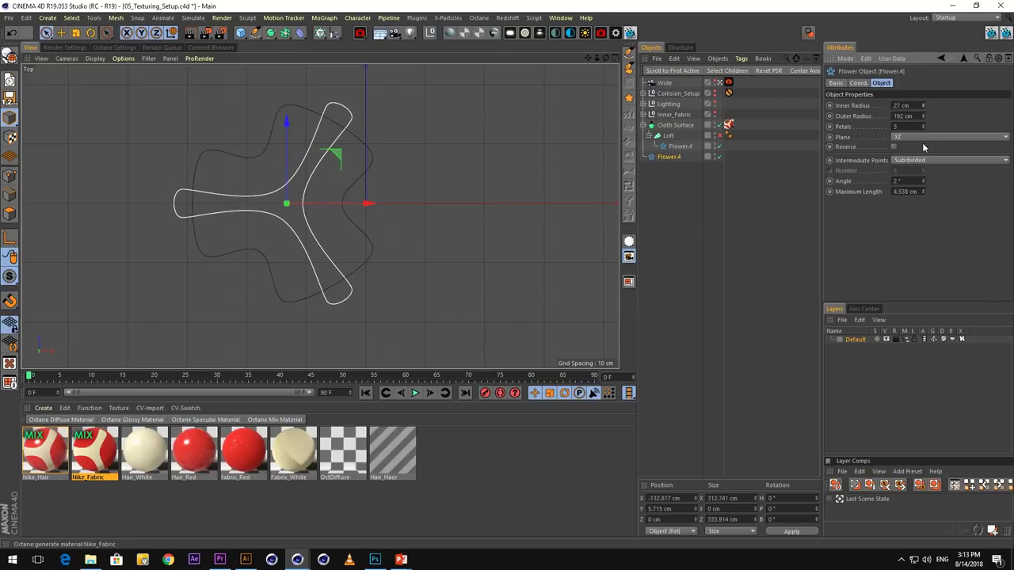
Copy the narrowed Flower.4 spline with CV-ArtSmart Copy, then switch to Illustrator and paste it in front
left_click(417, 18)
mouse_move(467, 59)
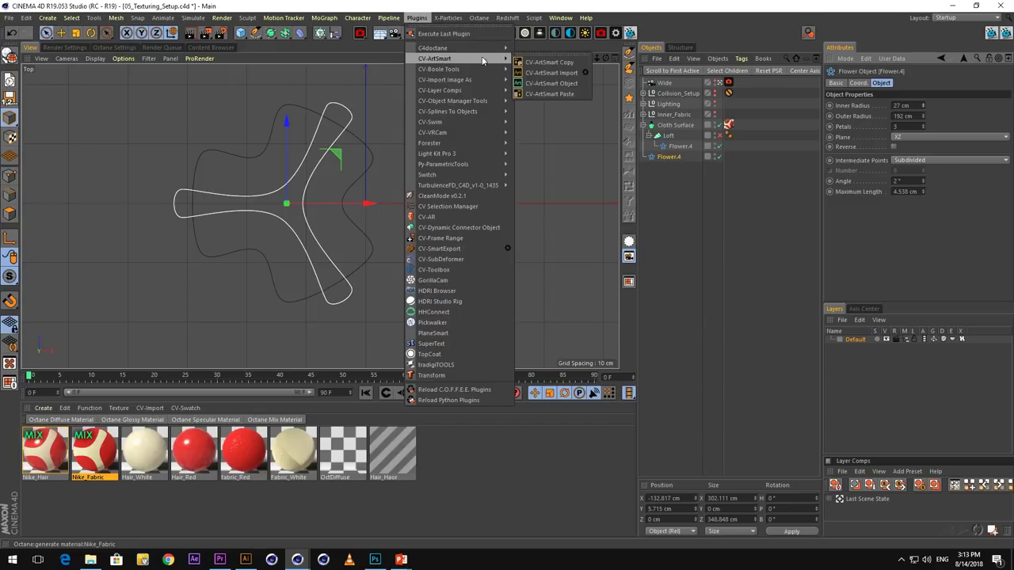
left_click(563, 73)
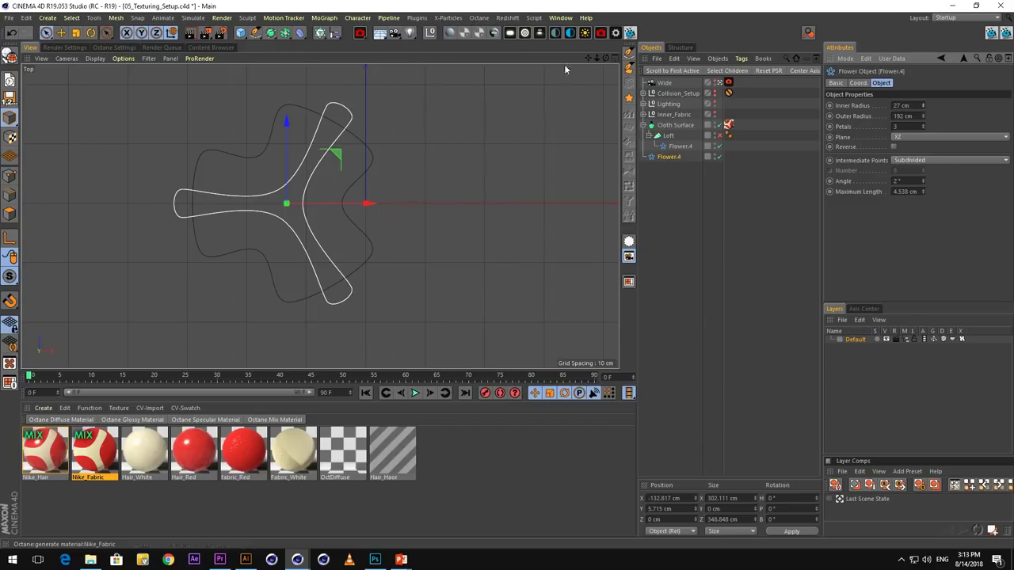
left_click(246, 559)
left_click(48, 7)
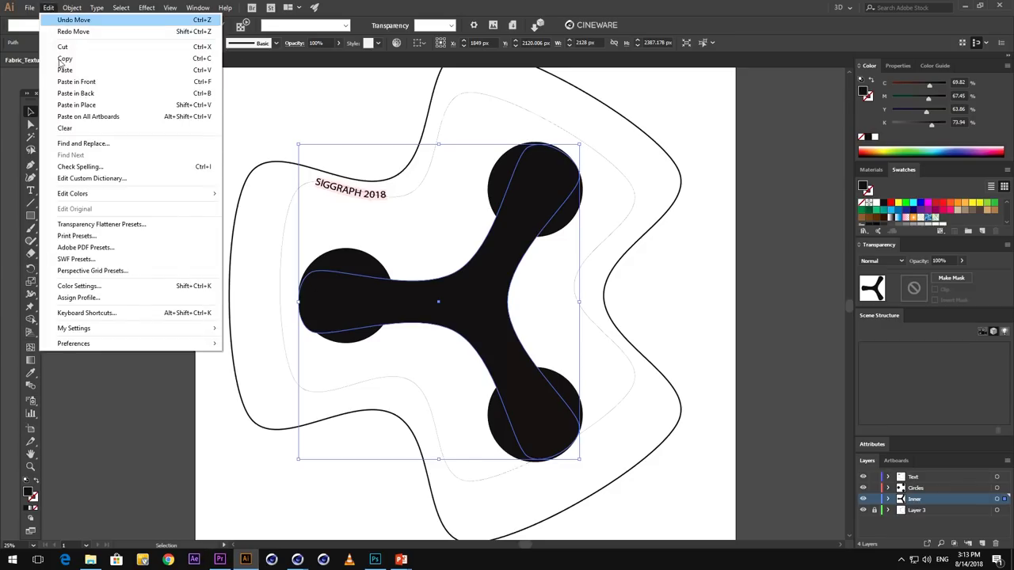
left_click(76, 82)
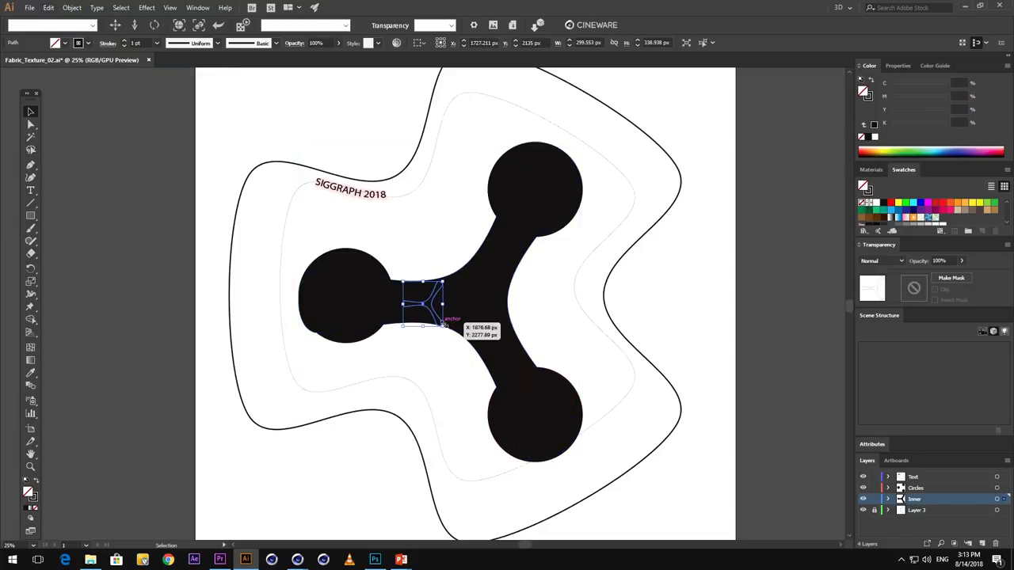
Enlarge the pasted outline to about 1686 × 1908 px over the black three-armed shape, and hide the Text and Circles layers
left_click_drag(445, 325, 553, 425, "alt")
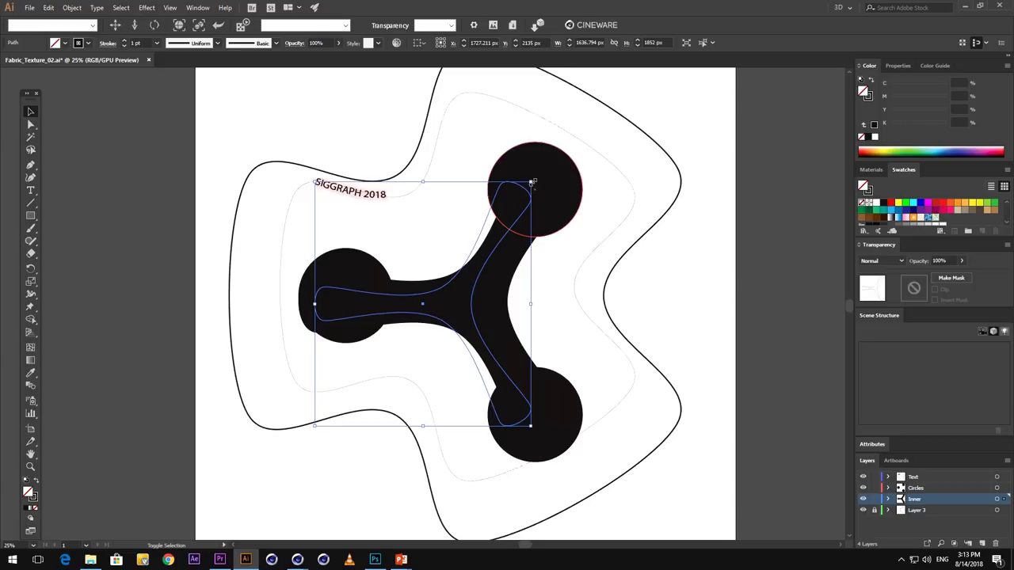
left_click_drag(530, 182, 538, 174)
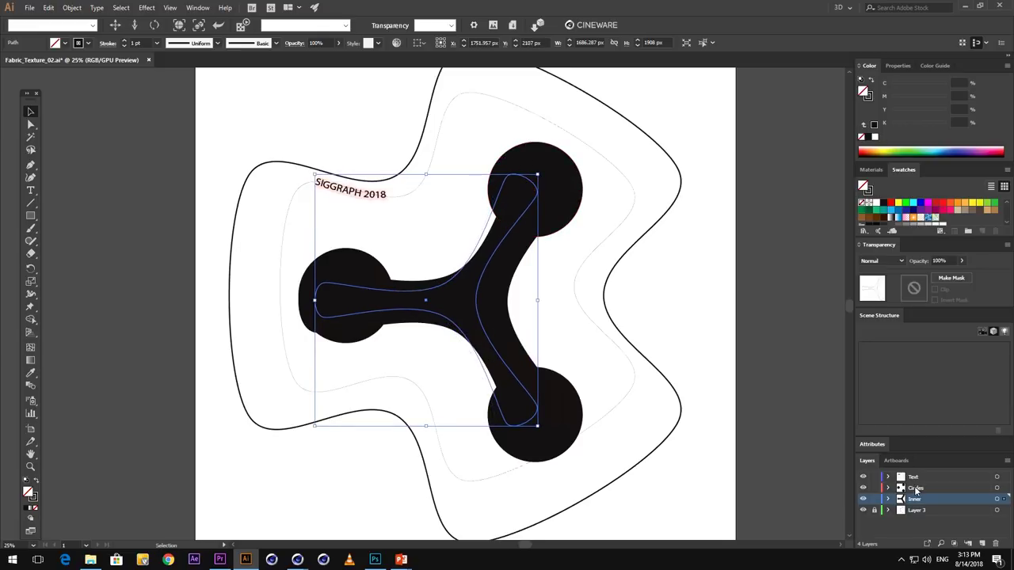
left_click(863, 489)
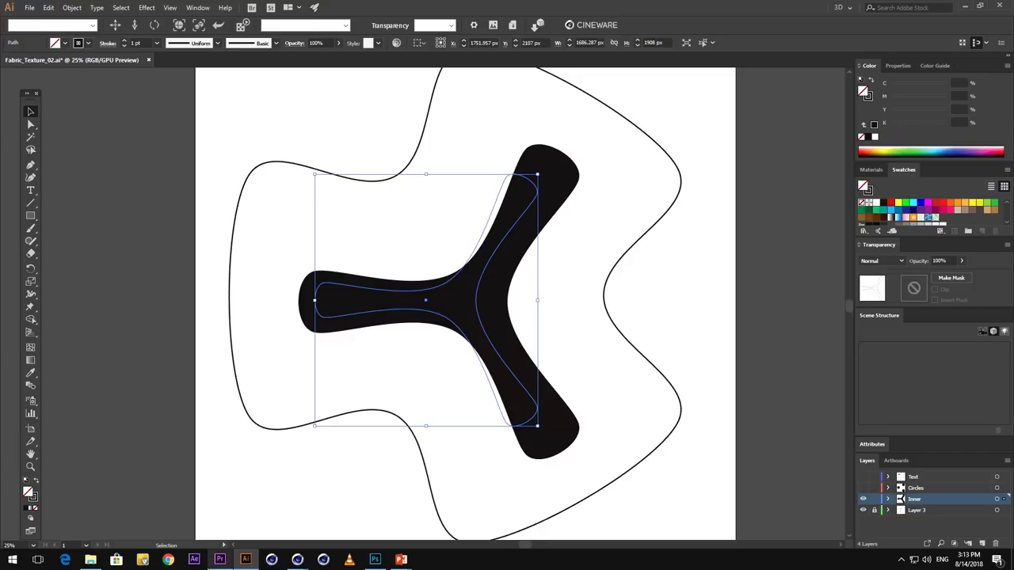
Switch to Cinema 4D and open the Nike_Fabric mix material in the Octane Node Editor
mouse_move(245, 561)
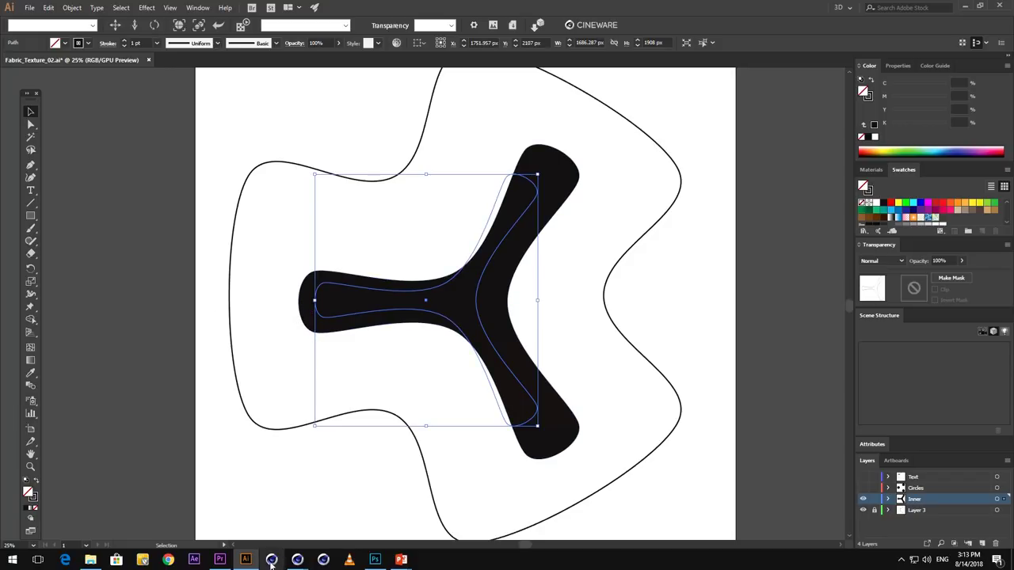
mouse_move(297, 559)
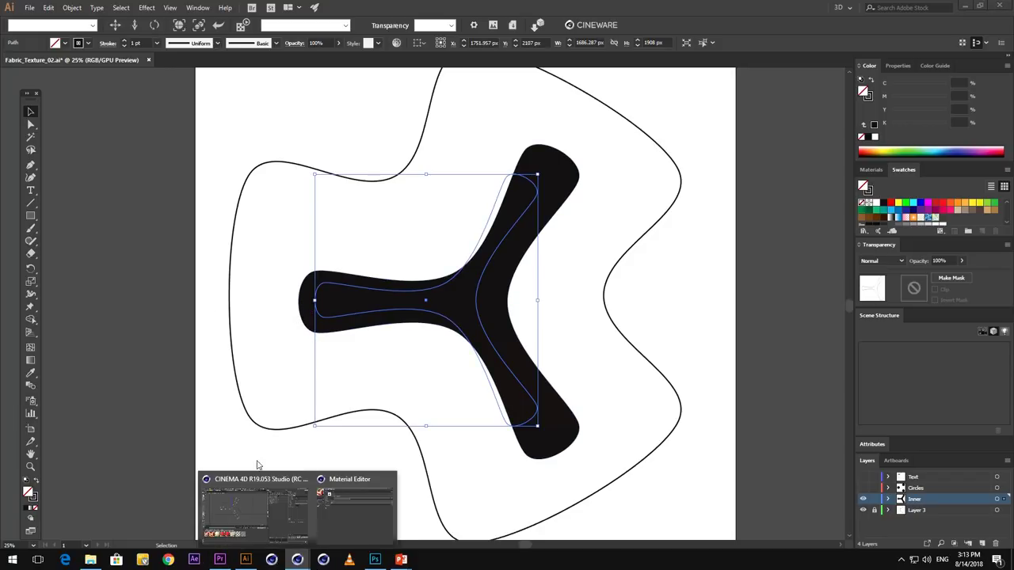
left_click(246, 510)
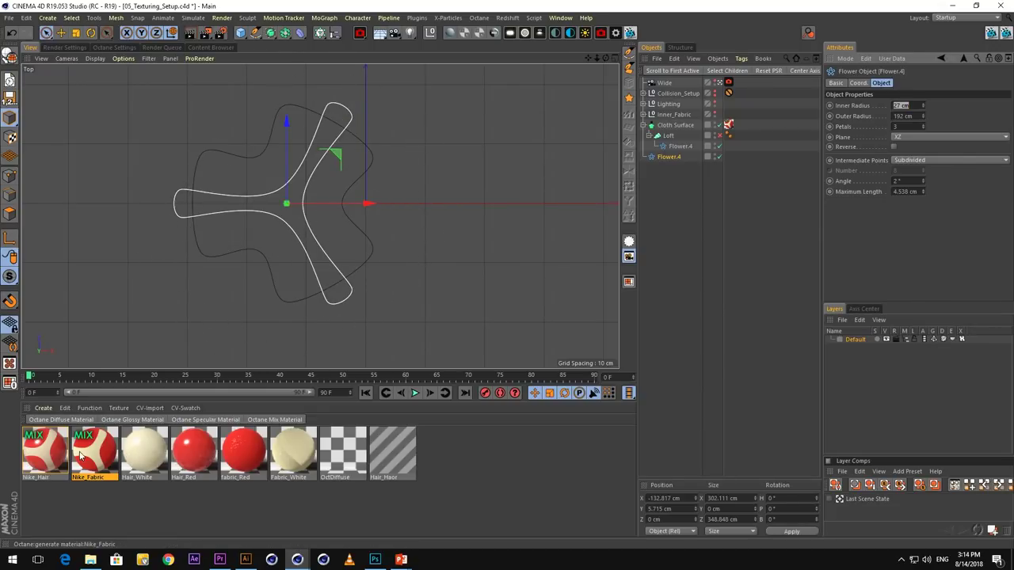
left_click(94, 448)
double_click(93, 445)
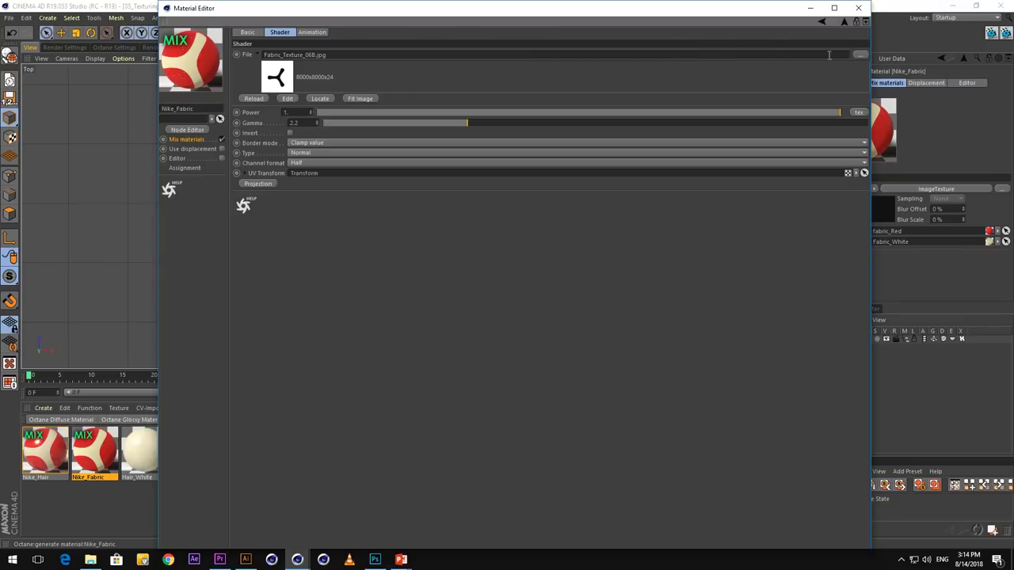
left_click(201, 128)
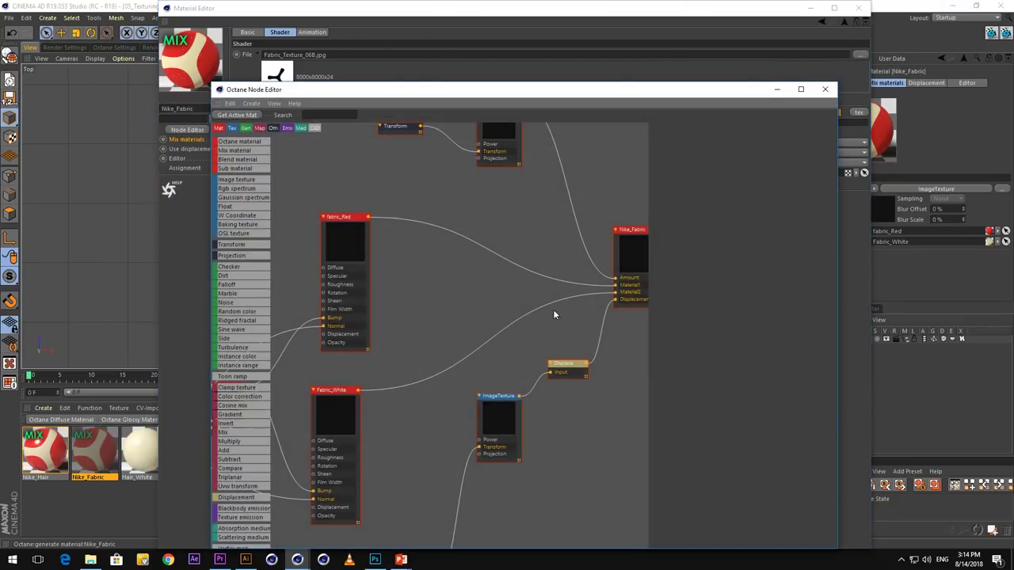
Examine how the ImageTexture mask and the fabric_Red and Fabric_White materials feed the Nike_Fabric mix node
middle_click_drag(605, 265, 574, 274)
mouse_move(305, 240)
left_mouse_down()
mouse_move(308, 256)
mouse_move(300, 233)
left_mouse_up()
left_click(312, 429)
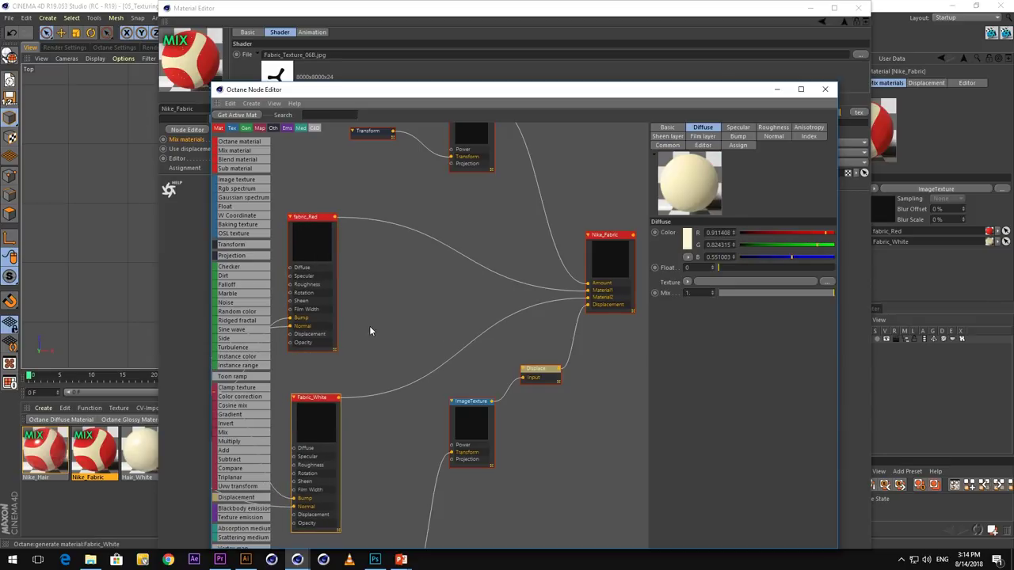
middle_click_drag(371, 330, 401, 365)
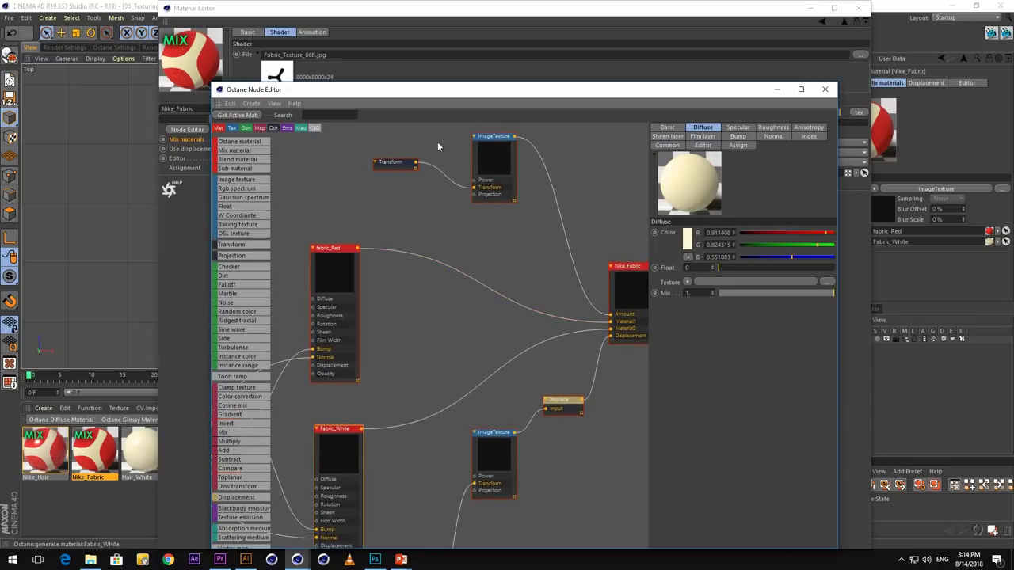
left_click(491, 159)
left_click_drag(491, 161, 475, 174)
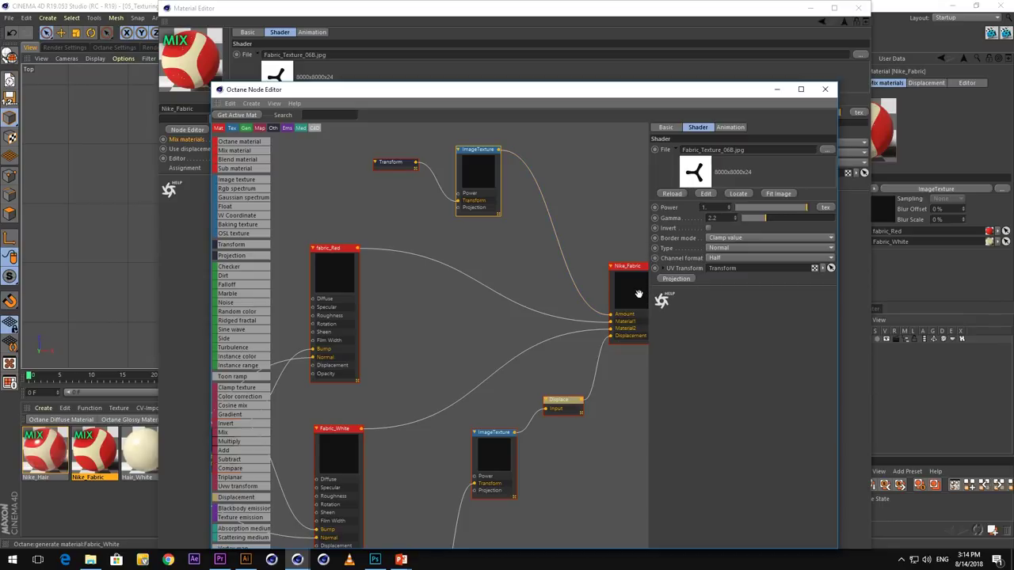
left_click(626, 290)
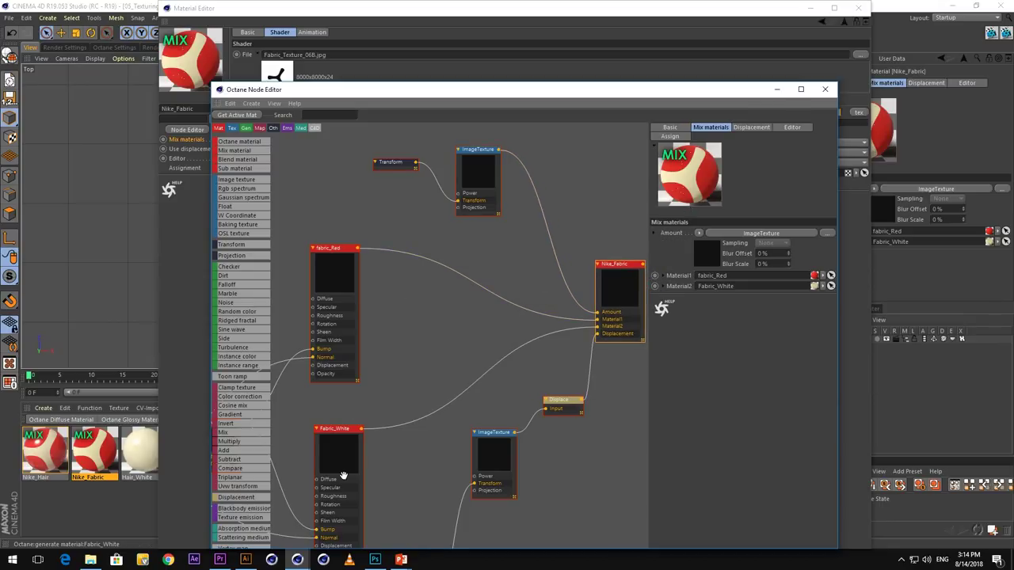
left_click(343, 475)
left_click(347, 296)
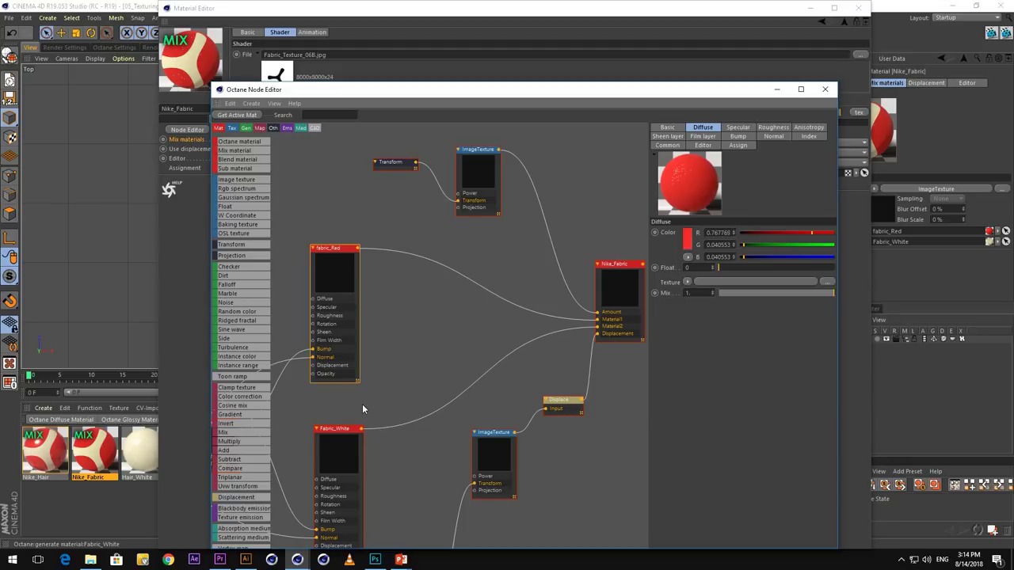
Examine the image texture, mix and multiply nodes driving the bump and normal inputs of fabric_Red and Fabric_White
middle_click_drag(375, 388, 438, 341)
scroll(459, 330, "down", 1)
middle_click_drag(305, 365, 428, 337)
middle_click_drag(466, 373, 511, 344)
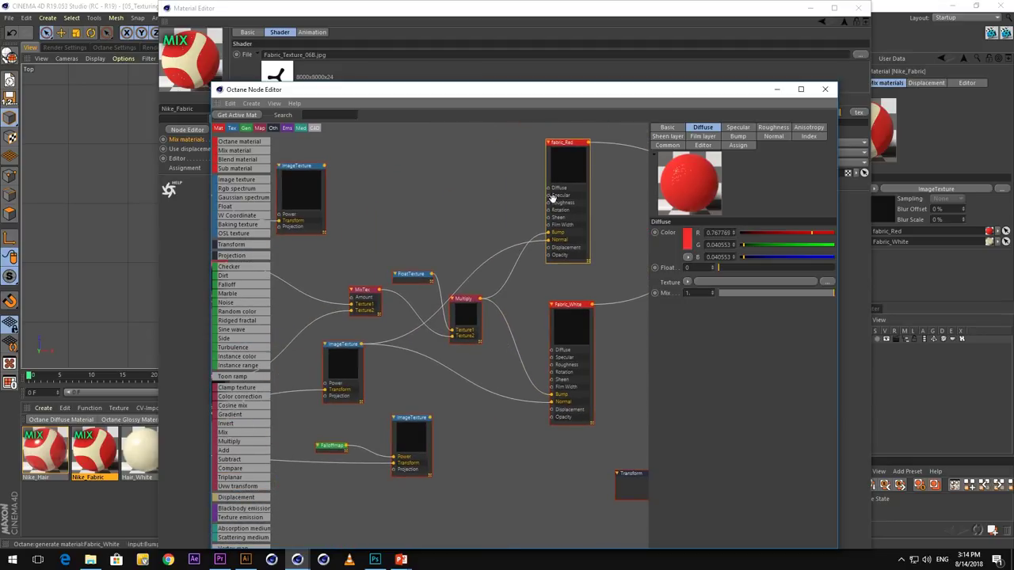
left_click(567, 328)
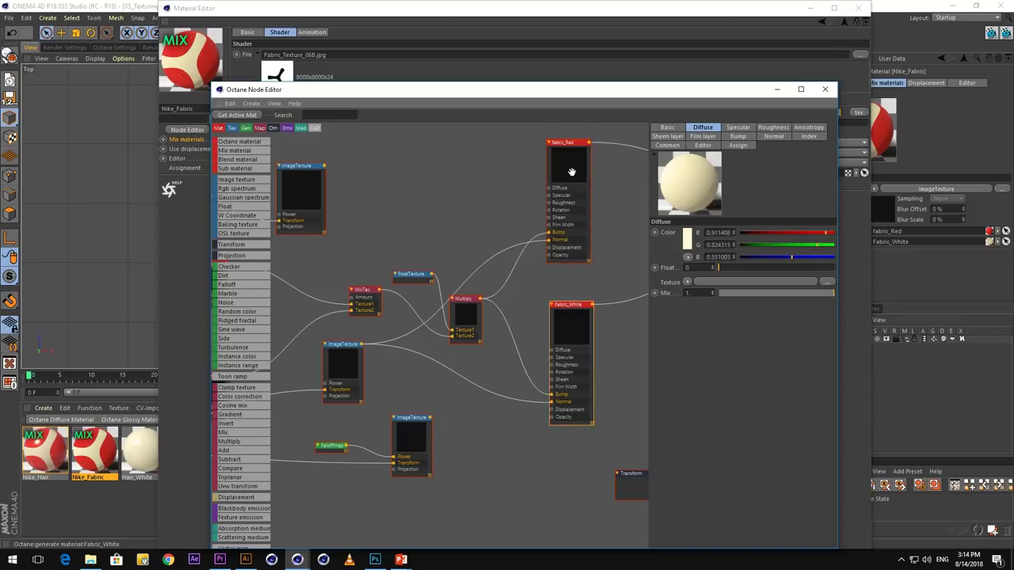
left_click(570, 173)
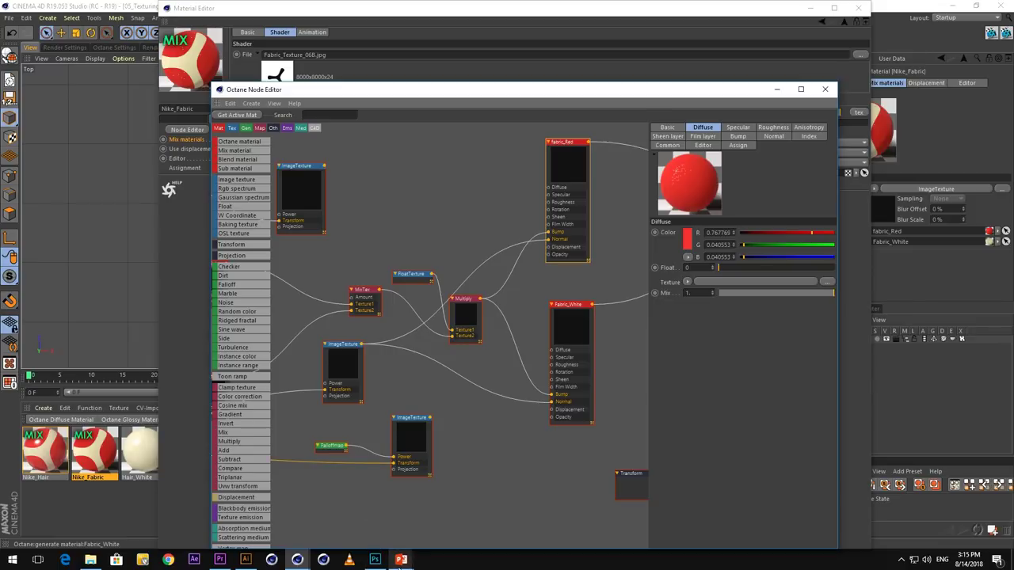
Switch to PowerPoint, resume the running slide show, and advance to the slide on building base fabric materials in Octane
left_click(401, 560)
left_click(345, 511)
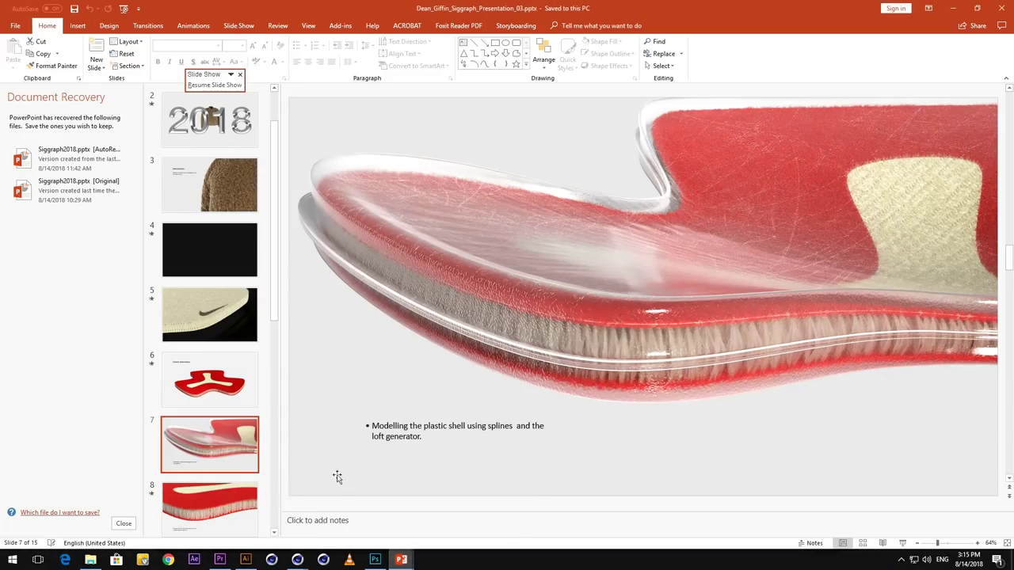
mouse_move(401, 559)
left_click(450, 531)
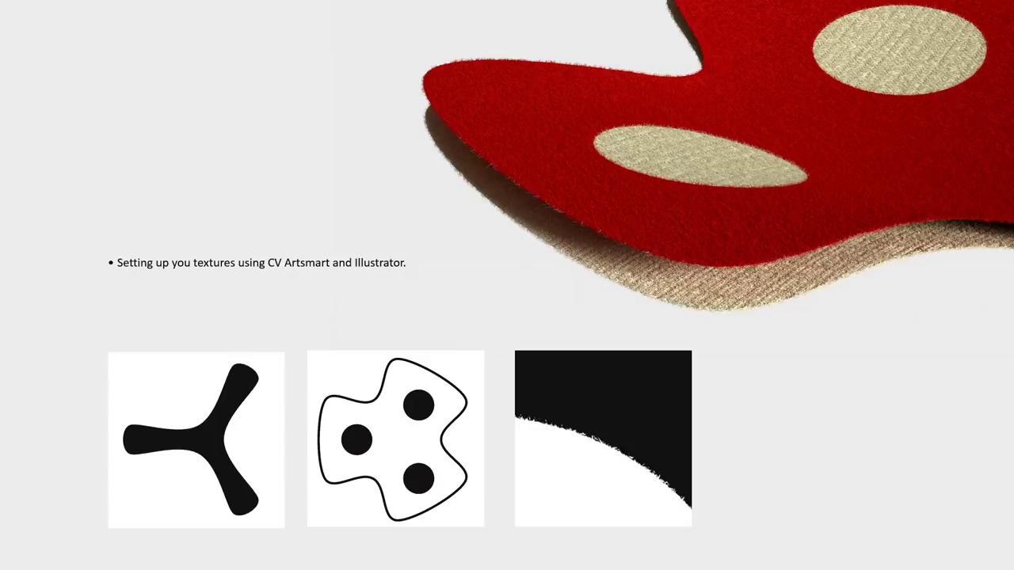
left_click(620, 247)
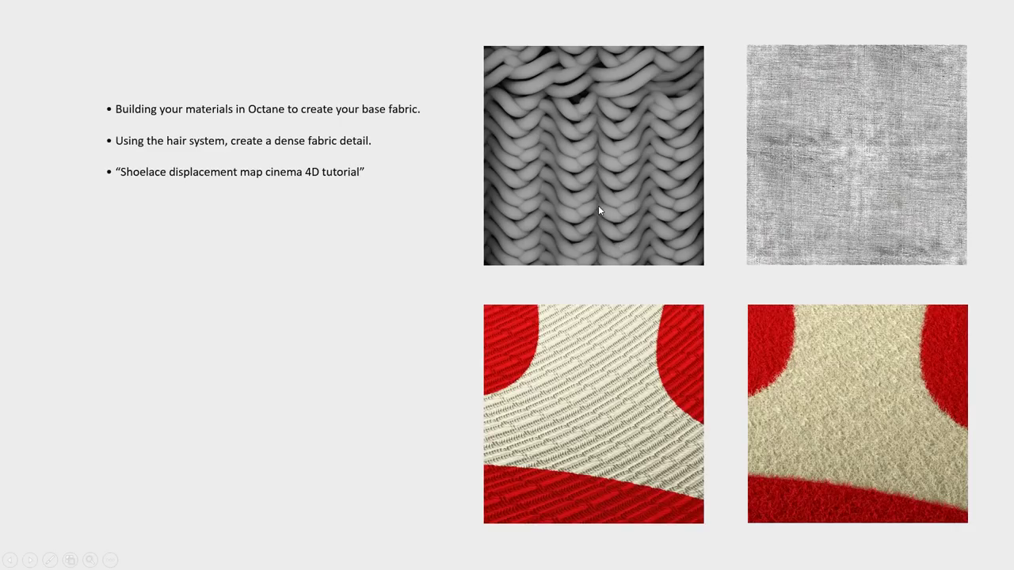
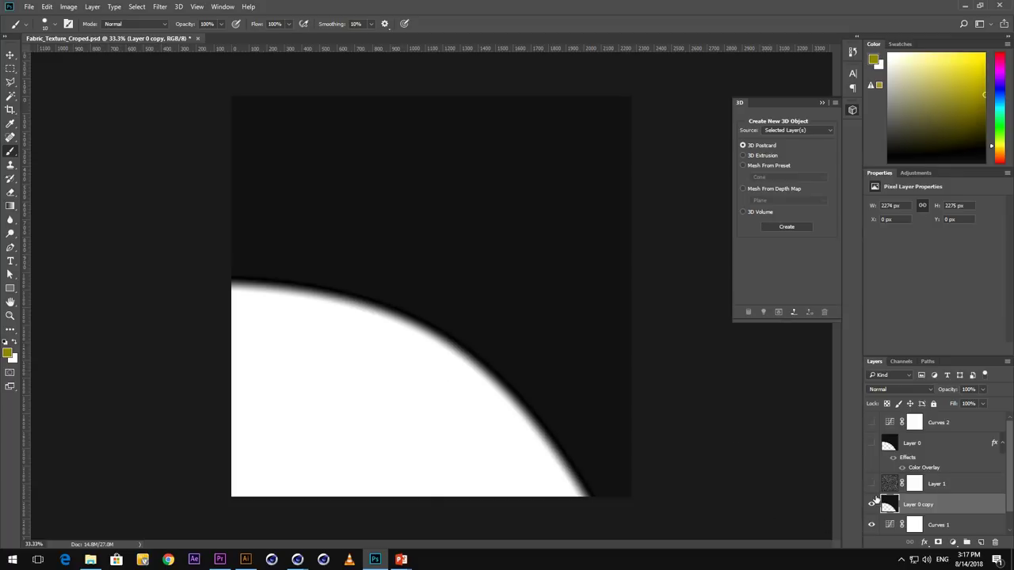
Show Layer 1 without Layer 0 copy in Fabric_Texture_Croped.psd, and set Layer 1's blend mode to Normal
left_click(945, 486)
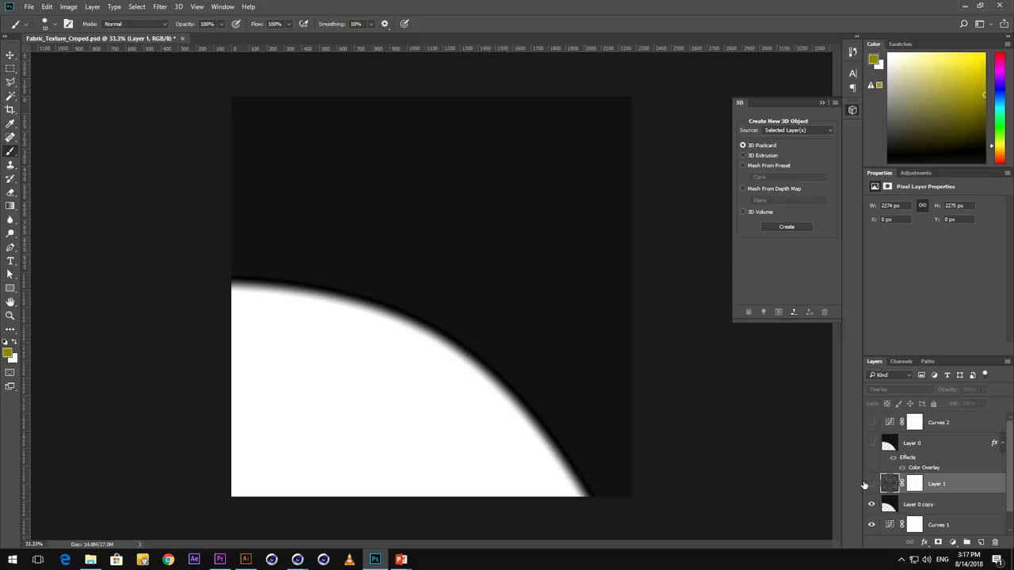
left_click(870, 484)
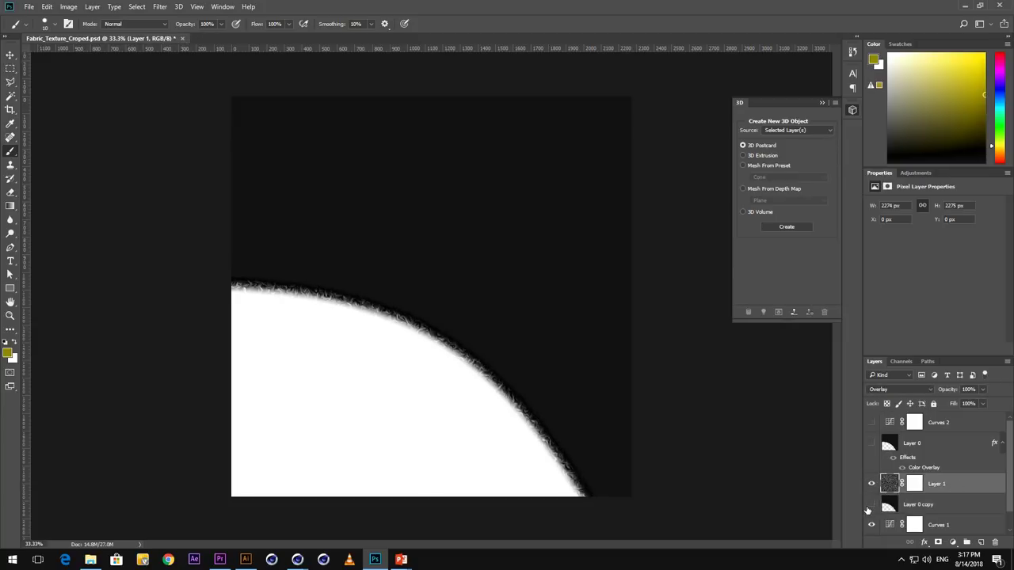
left_click(870, 506)
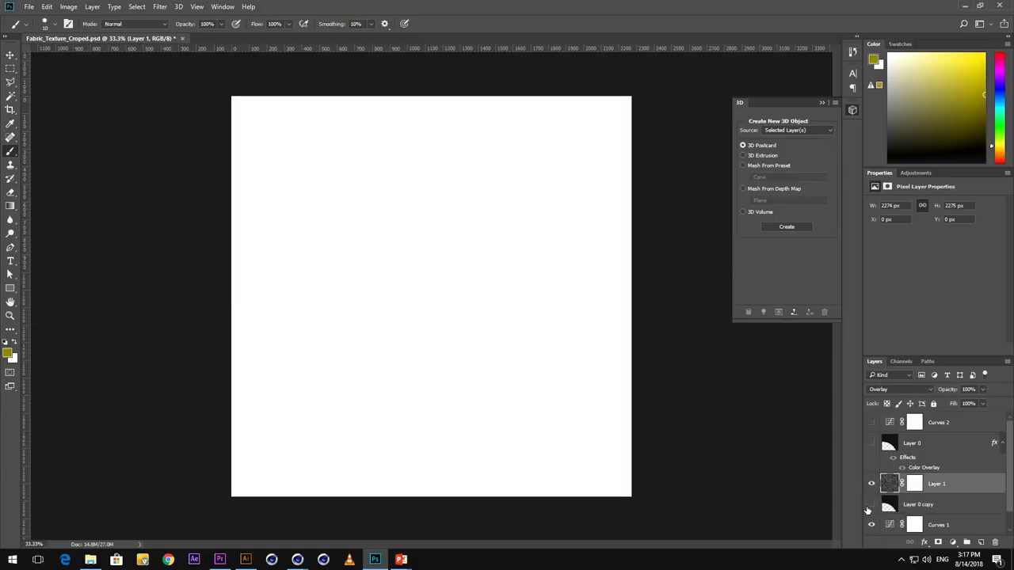
left_click(912, 387)
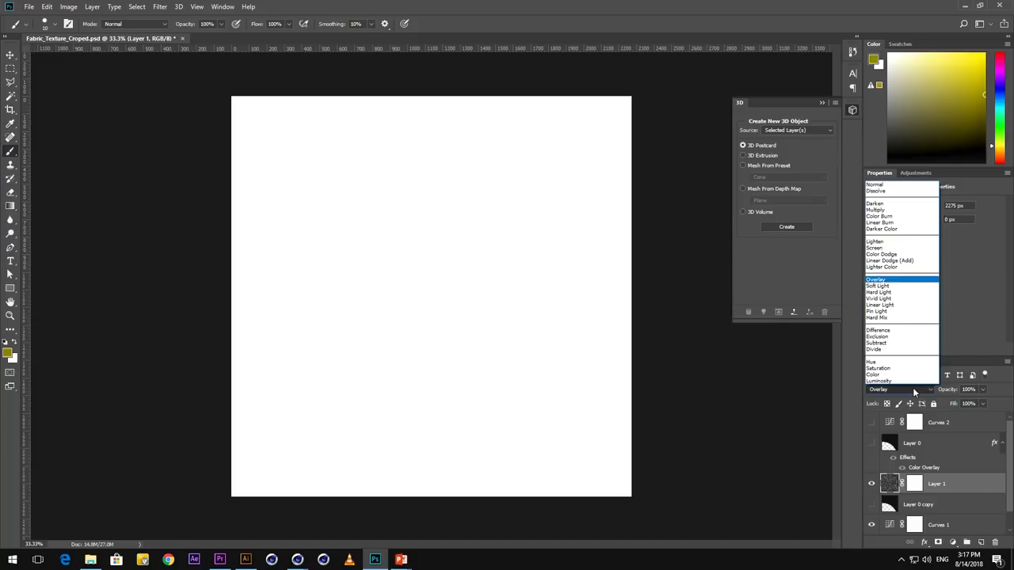
left_click(905, 185)
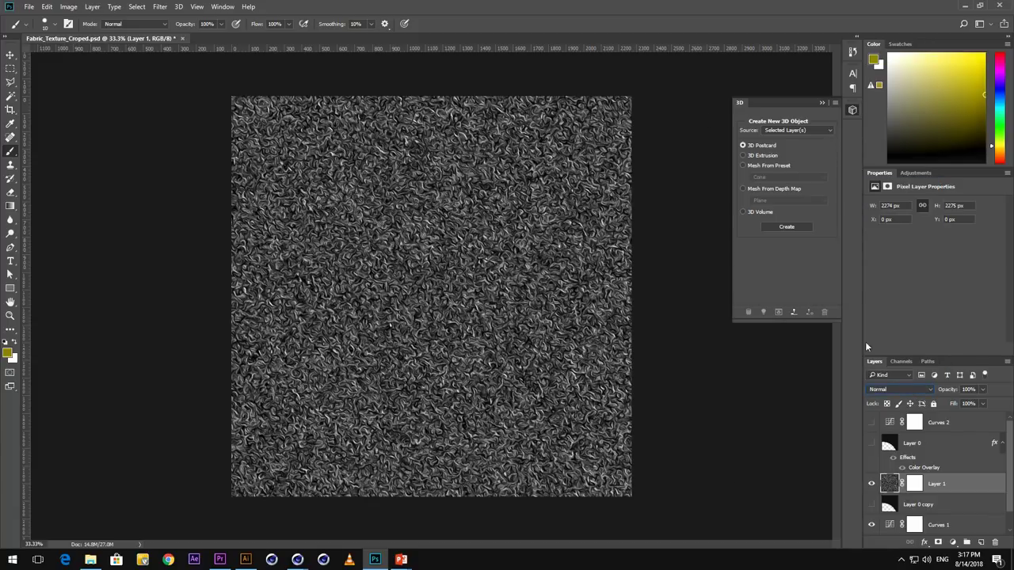
left_click(160, 6)
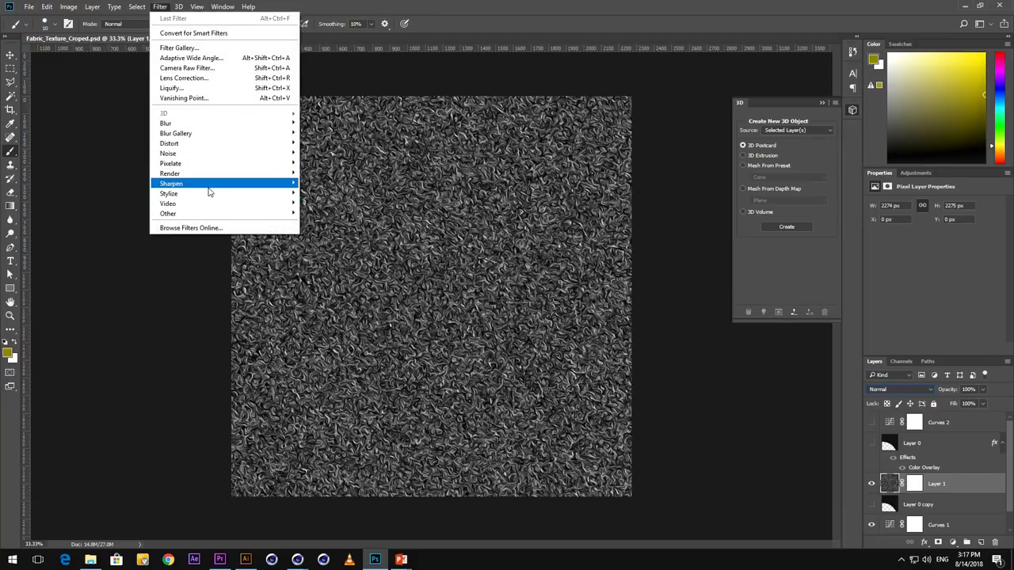
mouse_move(210, 194)
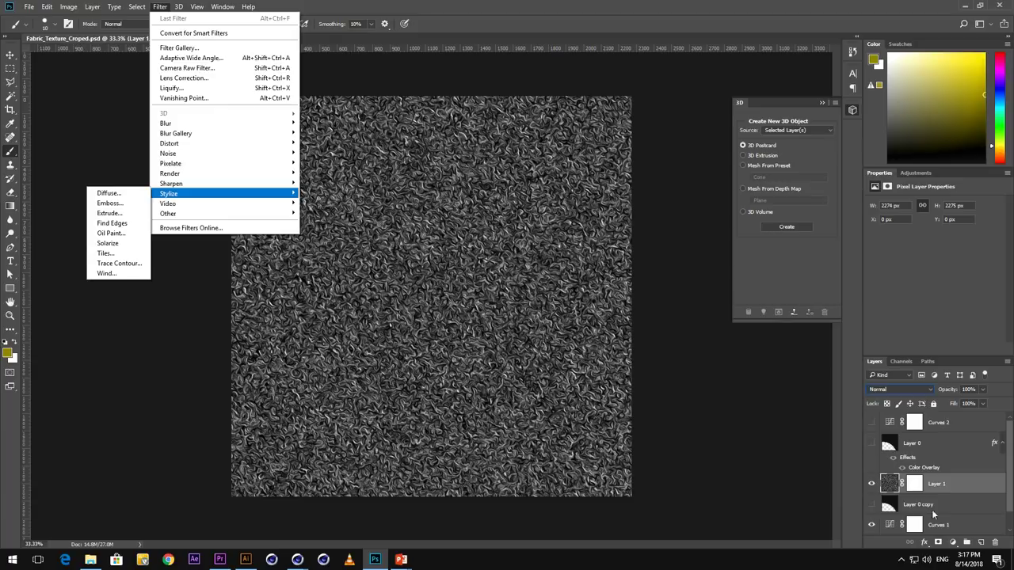
left_click(968, 483)
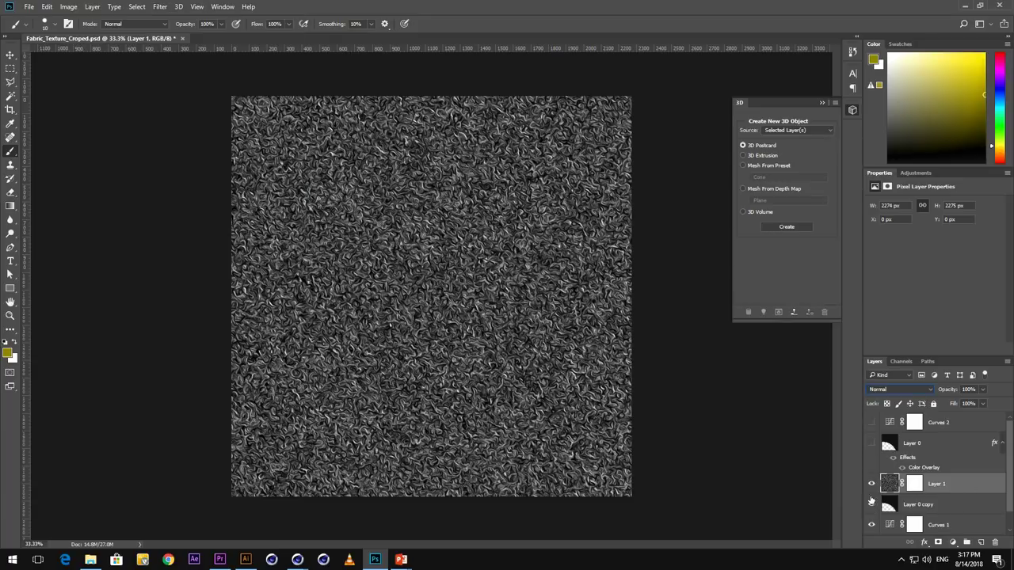
Set Layer 1's blend mode to Overlay and show the Curves 2 adjustment layer to sharpen the fuzzy edge
left_click(910, 389)
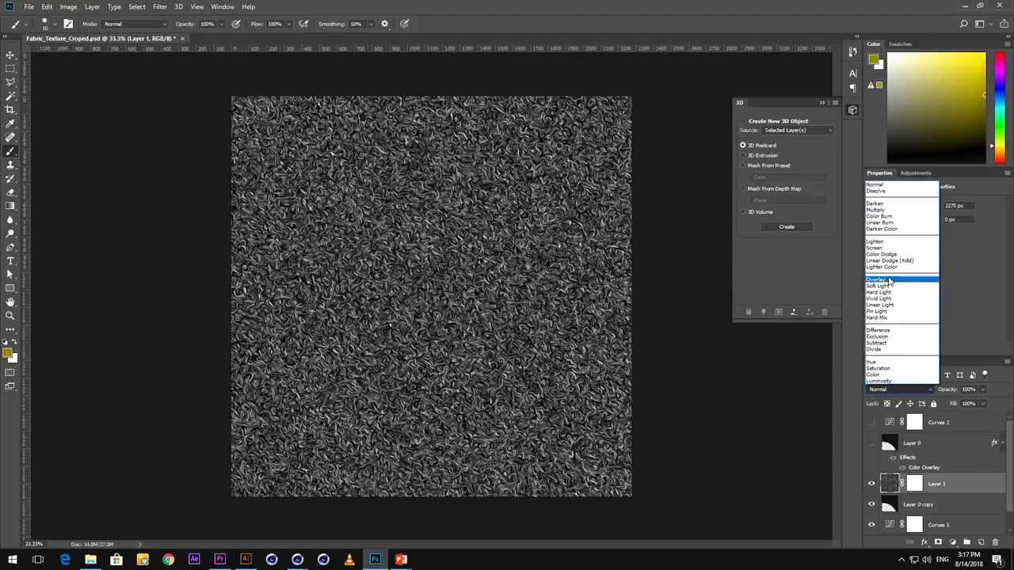
left_click(888, 280)
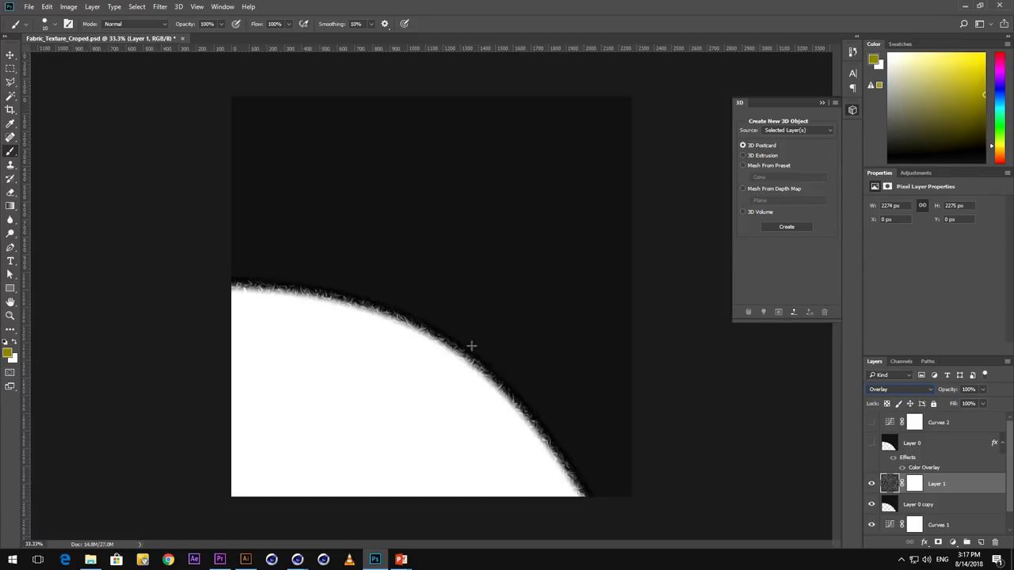
left_click(871, 423)
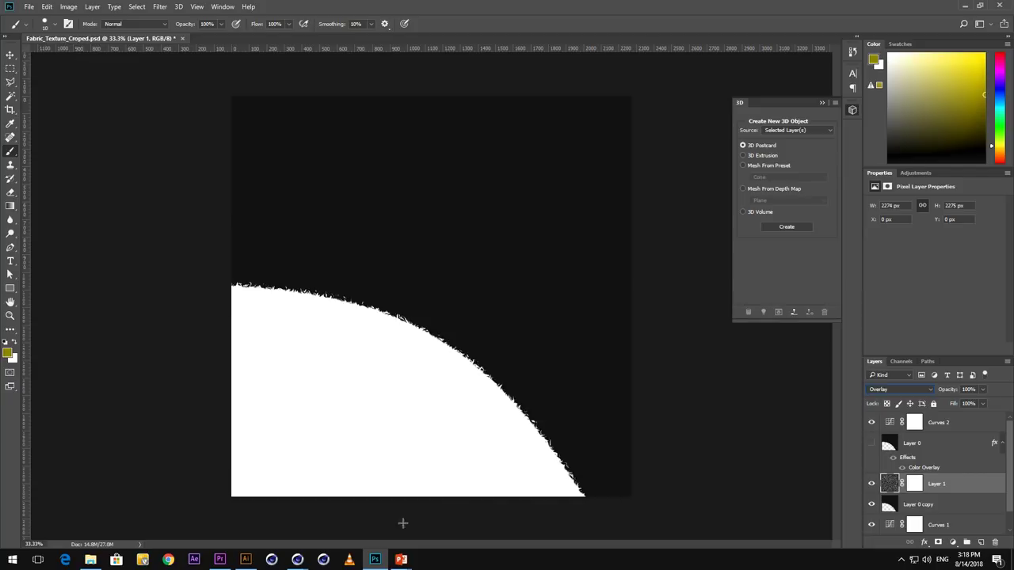
Switch to Cinema 4D, close the node and material editors, and show the scene in a single Perspective view
mouse_move(291, 551)
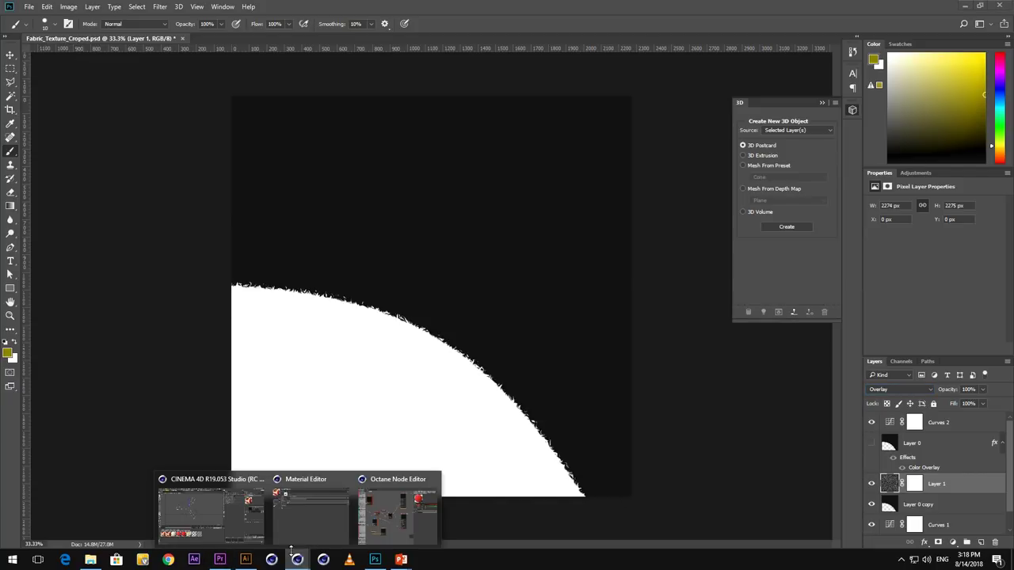
left_click(212, 511)
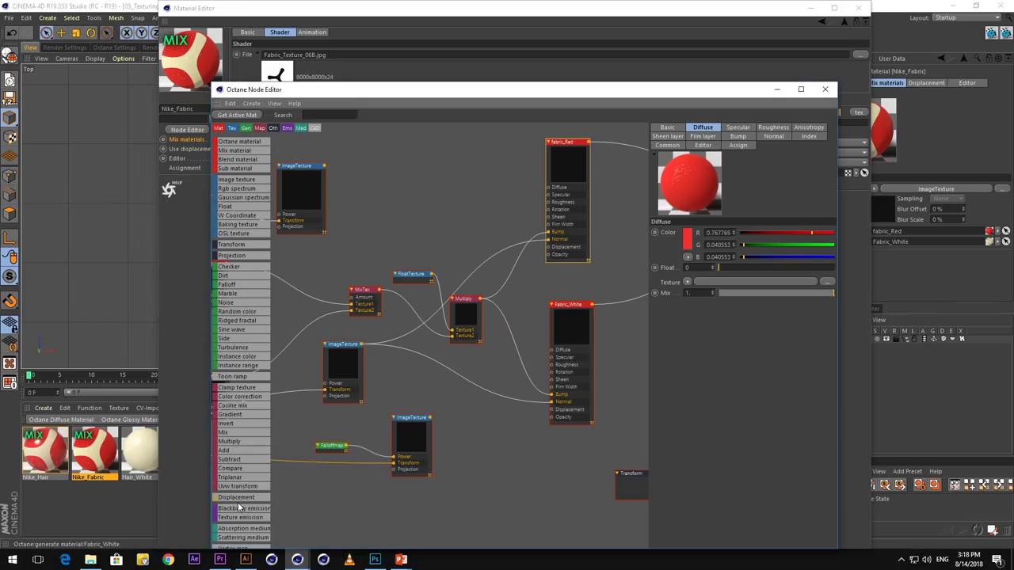
left_click(826, 88)
left_click(804, 12)
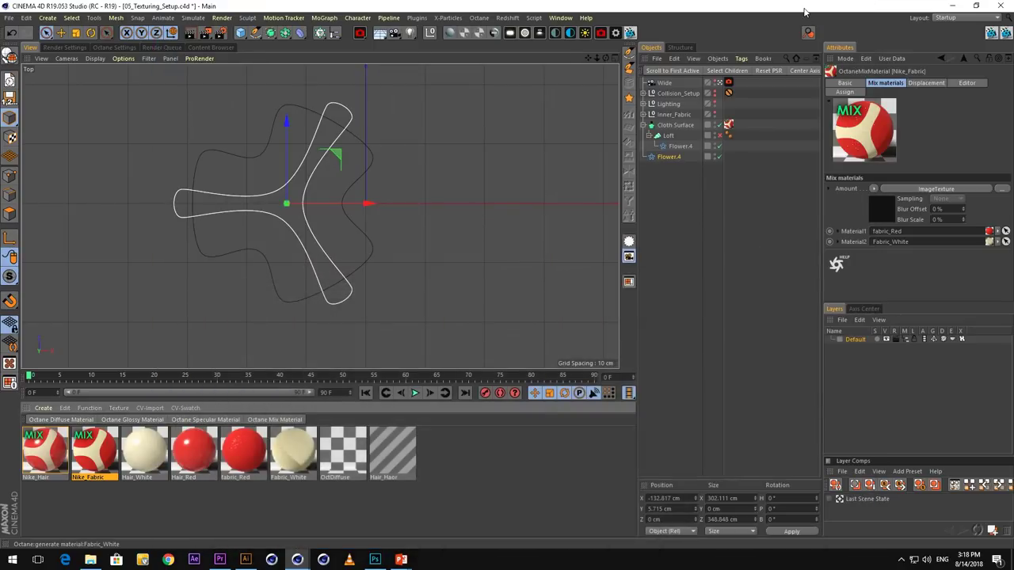
middle_click(389, 170)
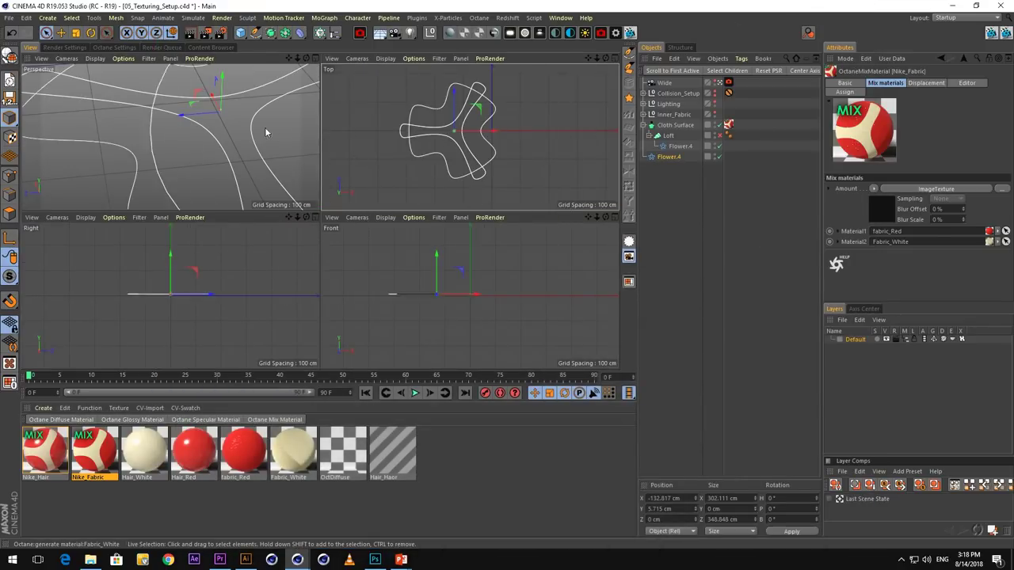
middle_click(255, 127)
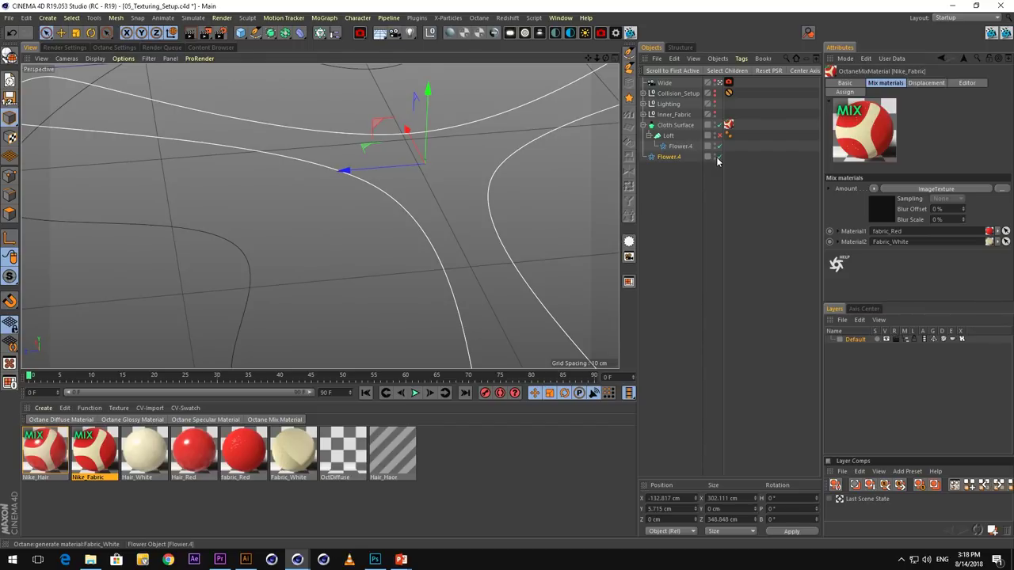
Show the Inner_Fabric group with Cloth Surface, Loft and Flower.4 disabled, and move the timeline to frame 35
left_click(713, 114)
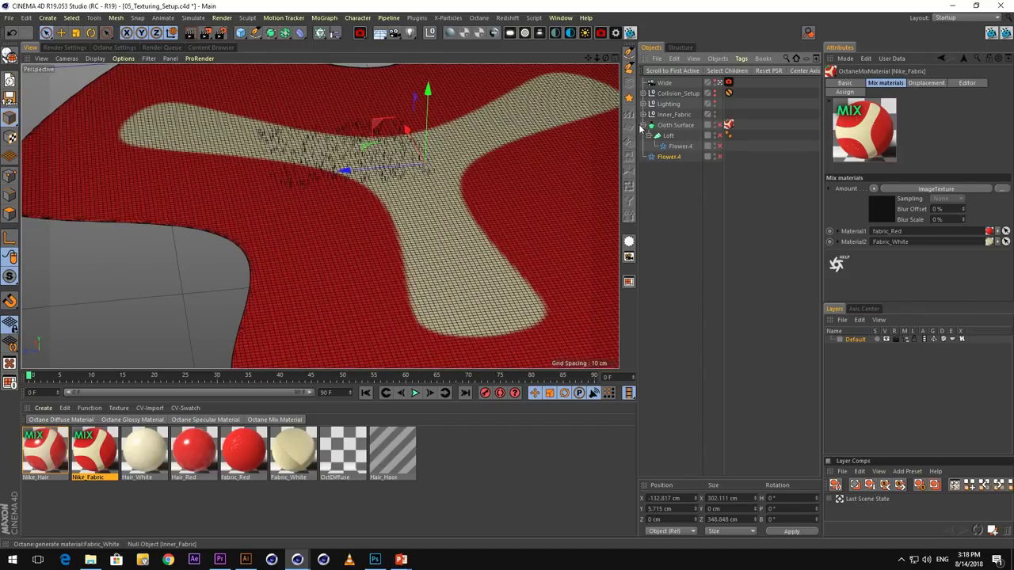
left_click_drag(362, 235, 448, 215, "alt")
scroll(396, 178, "up", 3)
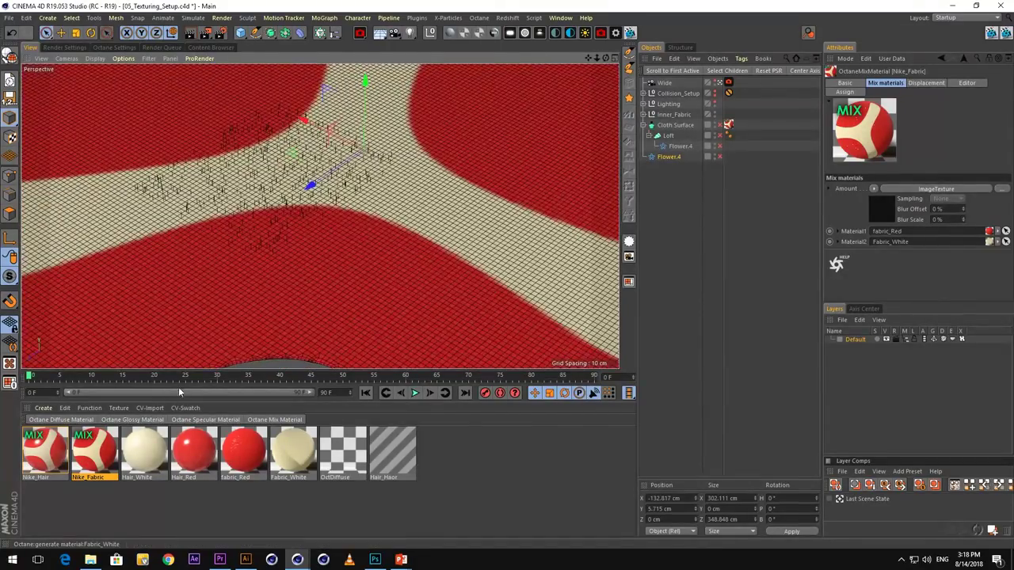
left_click_drag(192, 381, 250, 381)
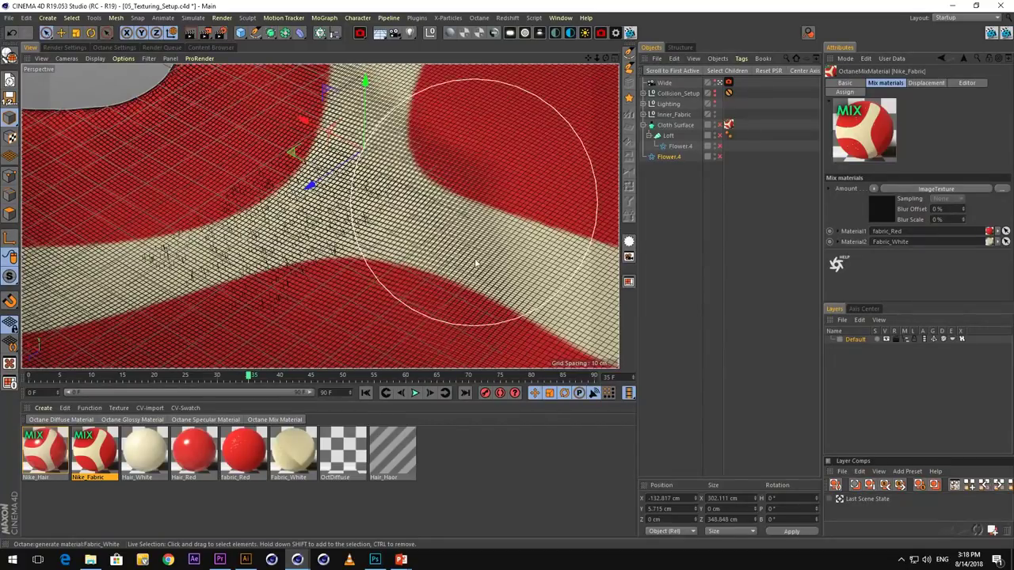
left_click_drag(489, 203, 484, 203, "alt")
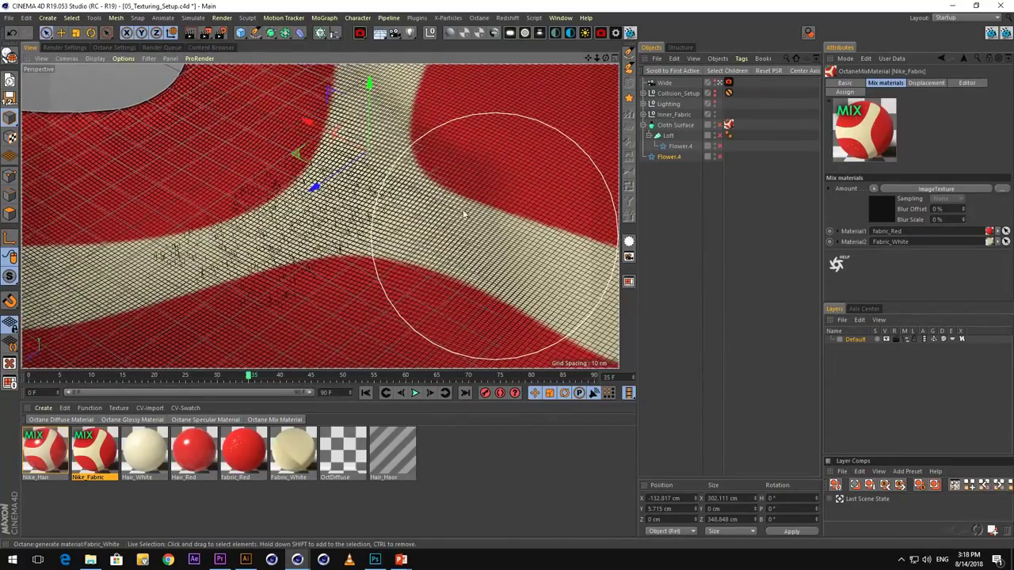
Expand Inner_Fabric, check the texture tags on Square_Fabric and Top, and select the Square_Fabric hair object
left_click(645, 115)
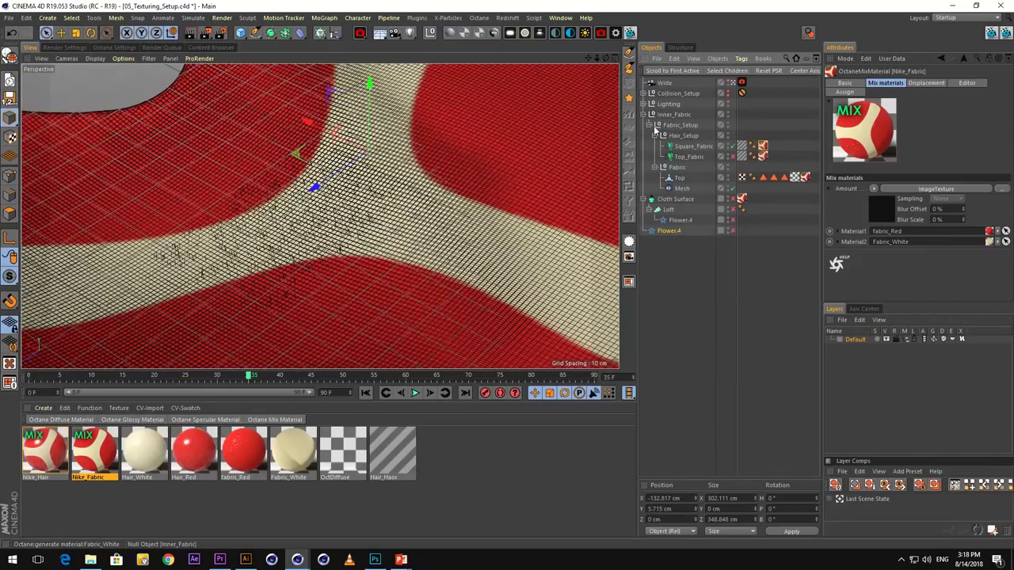
left_click(762, 151)
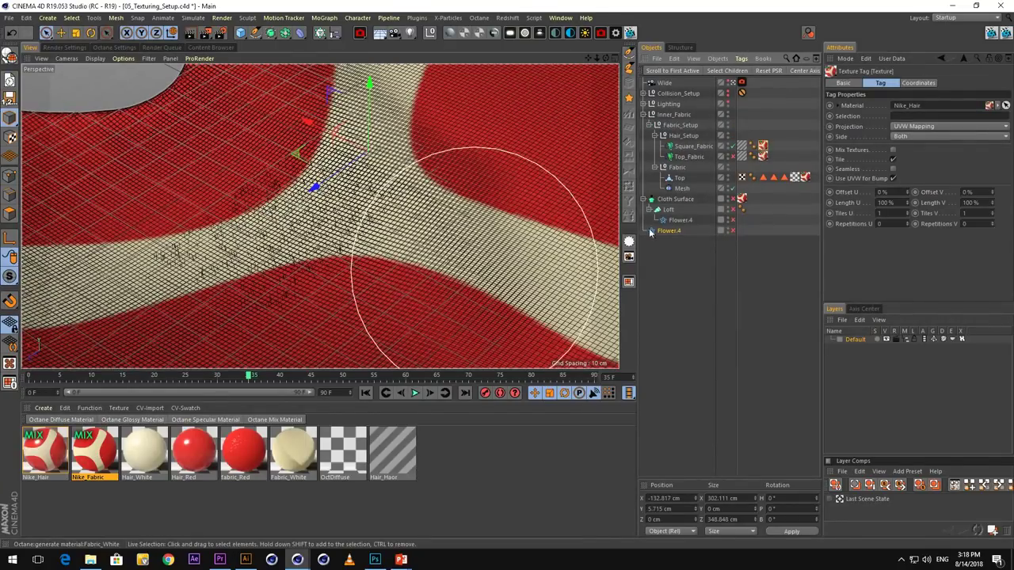
left_click(805, 178)
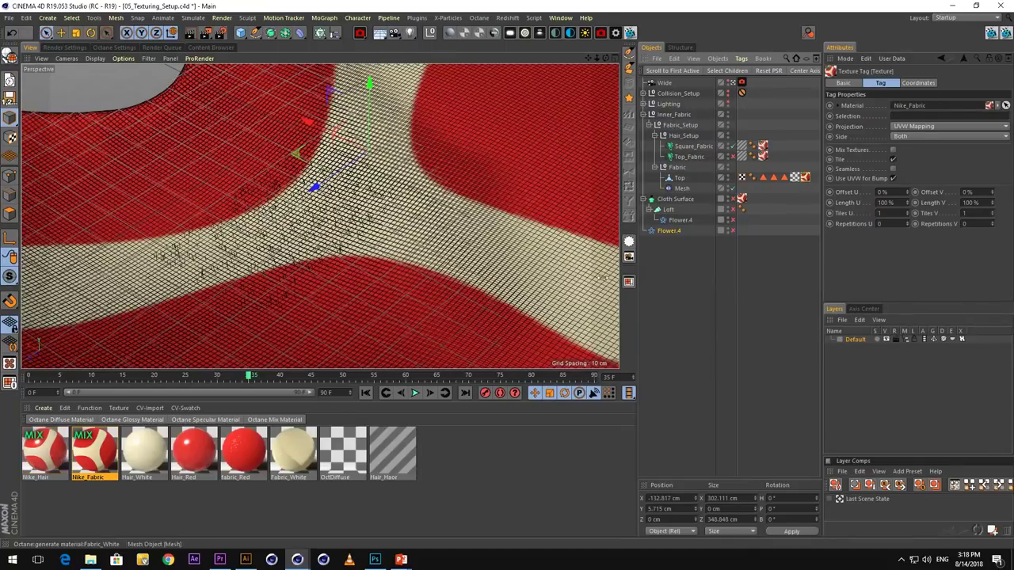
left_click(686, 144)
Open the Octane Live Viewer, start rendering the fabric, and dock the viewer beside the Perspective view
right_click_drag(265, 237, 342, 196, "alt")
left_click(631, 33)
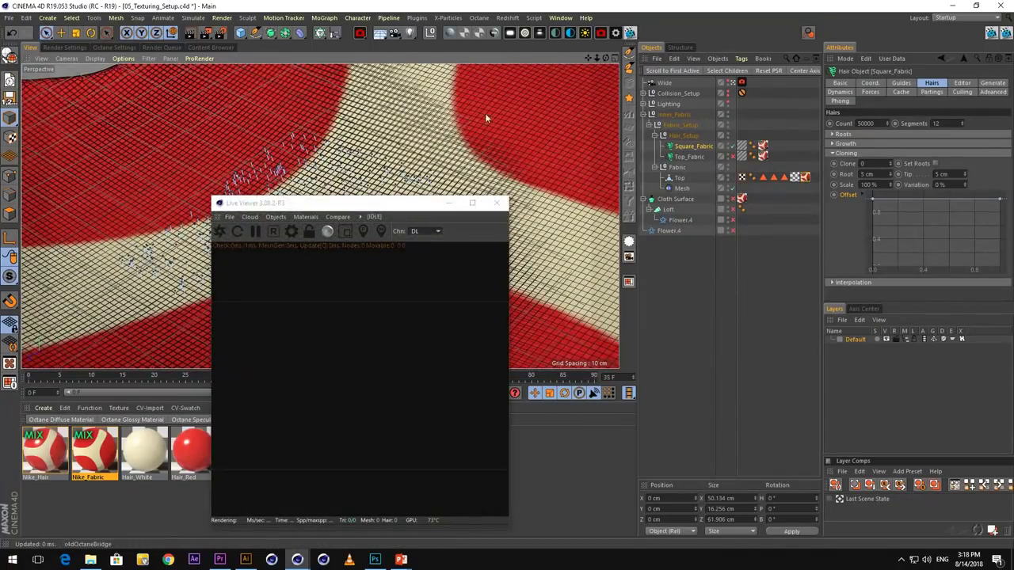
left_click(220, 232)
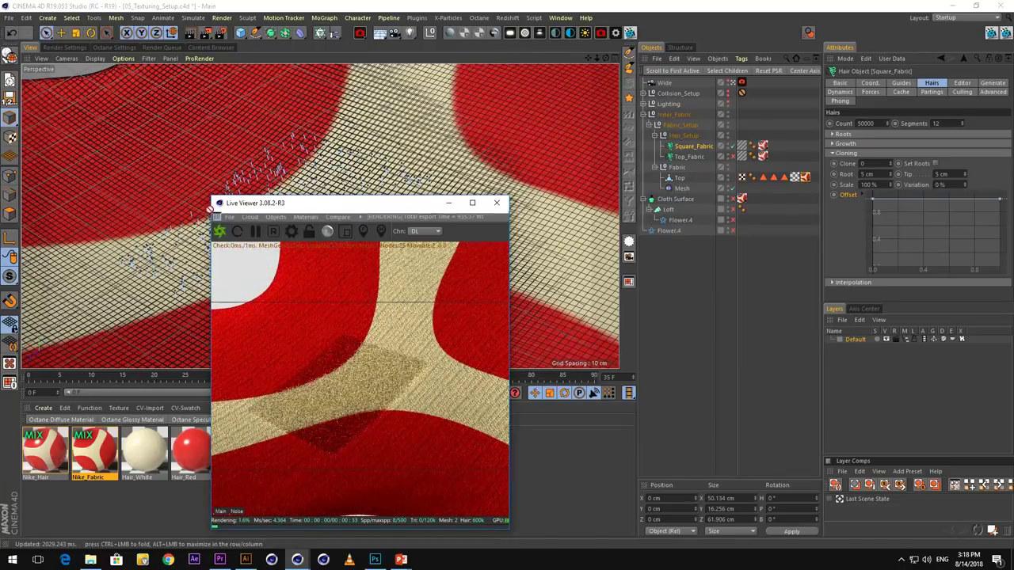
left_click_drag(218, 218, 87, 113)
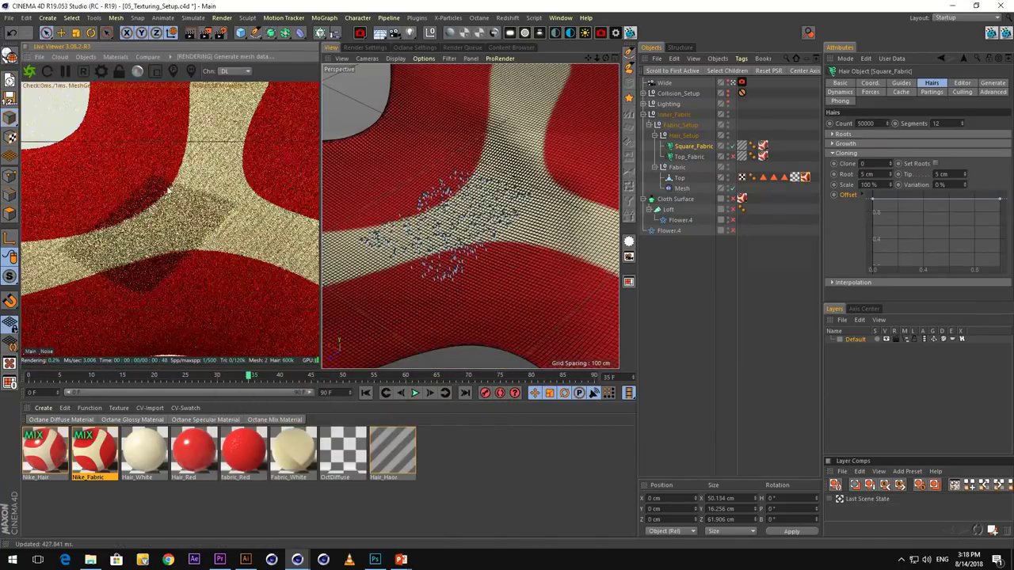
Examine the rendered hair up close and the diffuse settings of the Hair_White and Hair_Red materials
right_click_drag(443, 245, 523, 161, "alt")
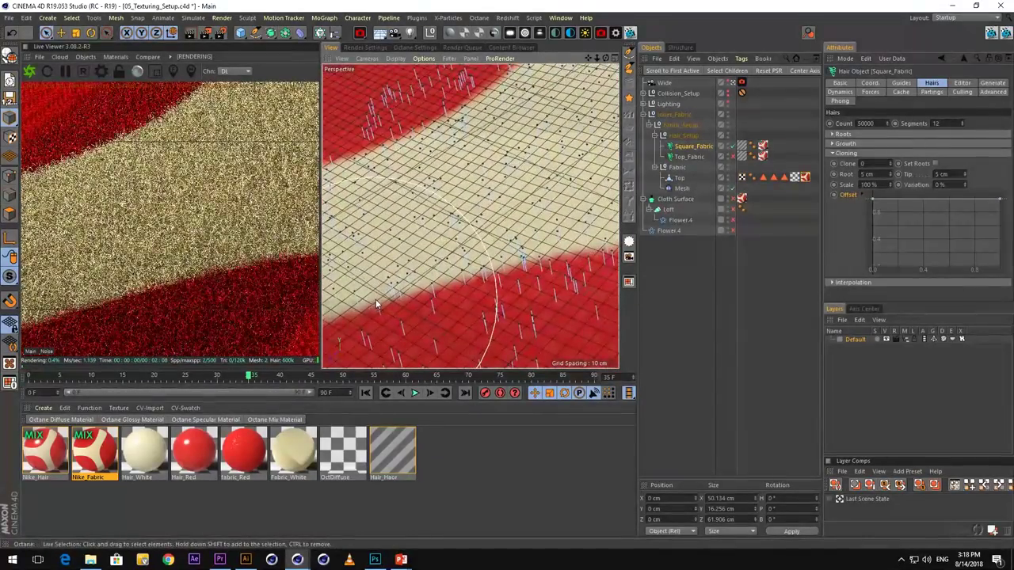
right_click_drag(378, 302, 414, 278, "alt")
left_click_drag(414, 277, 418, 263, "alt")
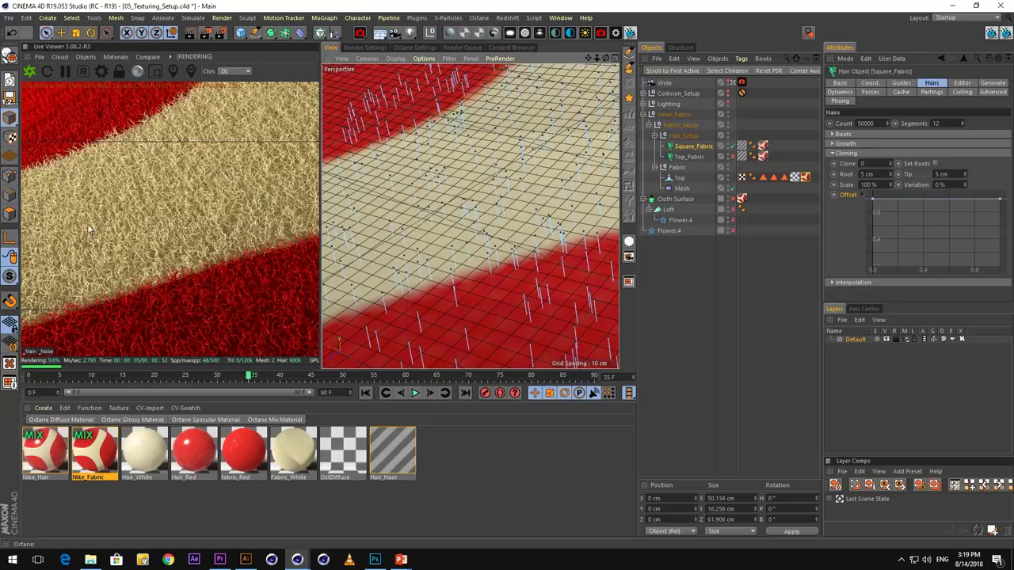
left_click(138, 459)
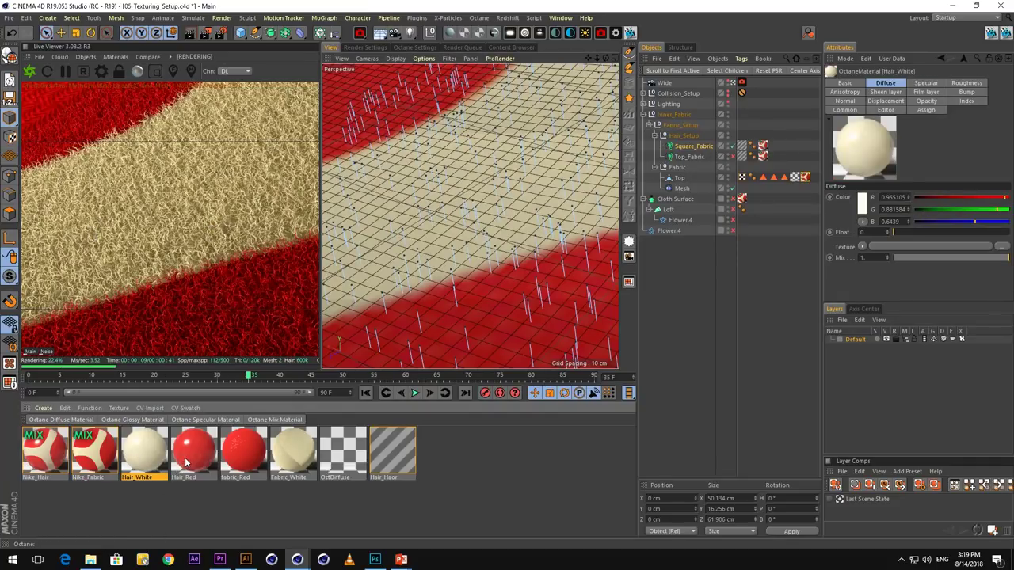
left_click(187, 463)
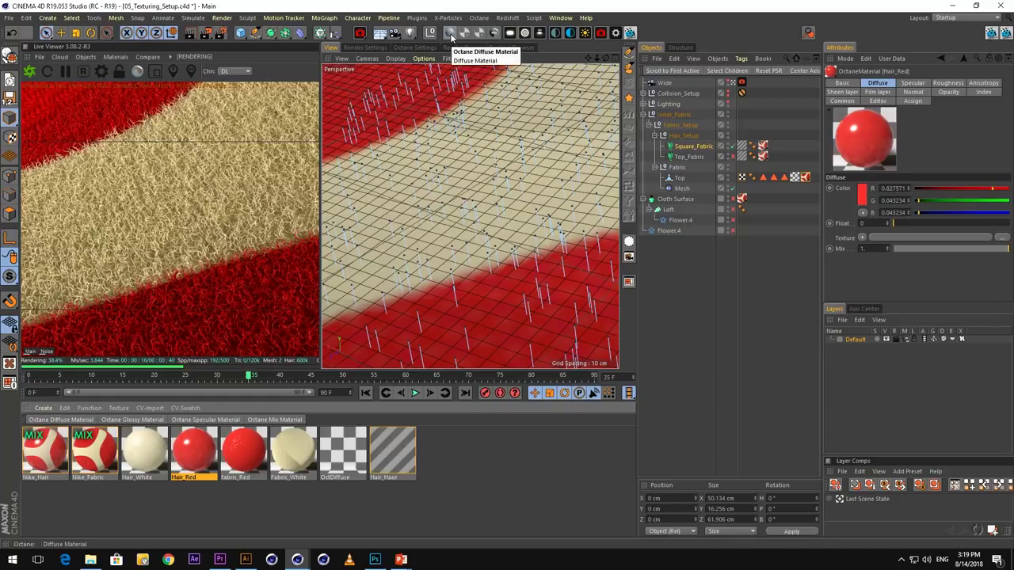
Create an Octane Diffuse material and make it fully transparent by setting its opacity float to 0
left_click(448, 35)
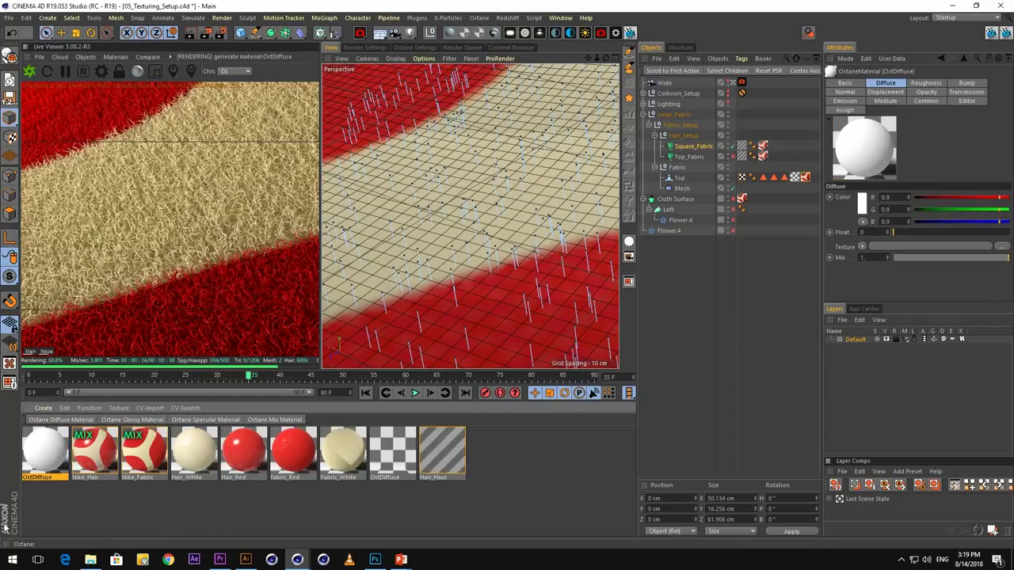
double_click(54, 455)
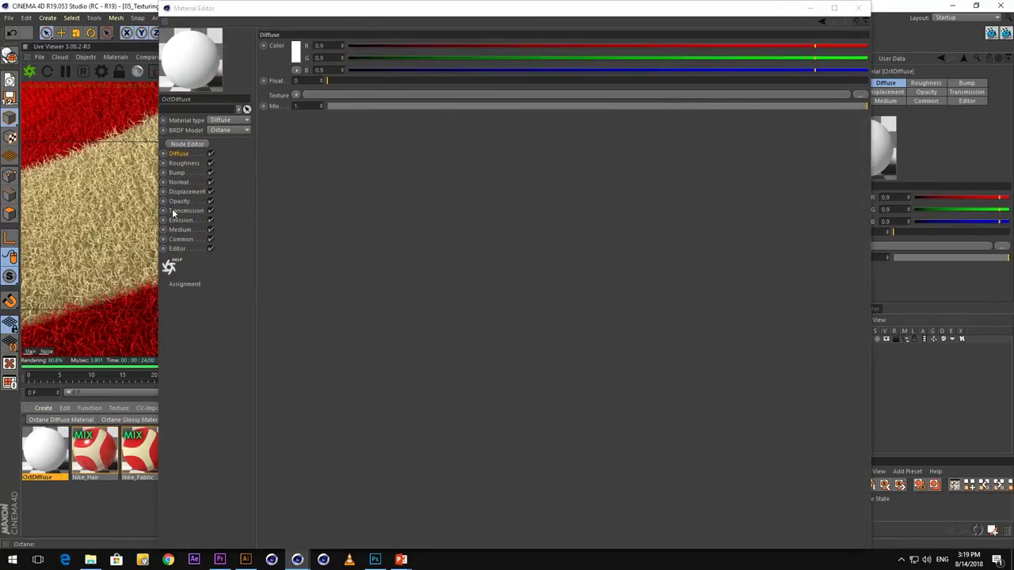
left_click(179, 201)
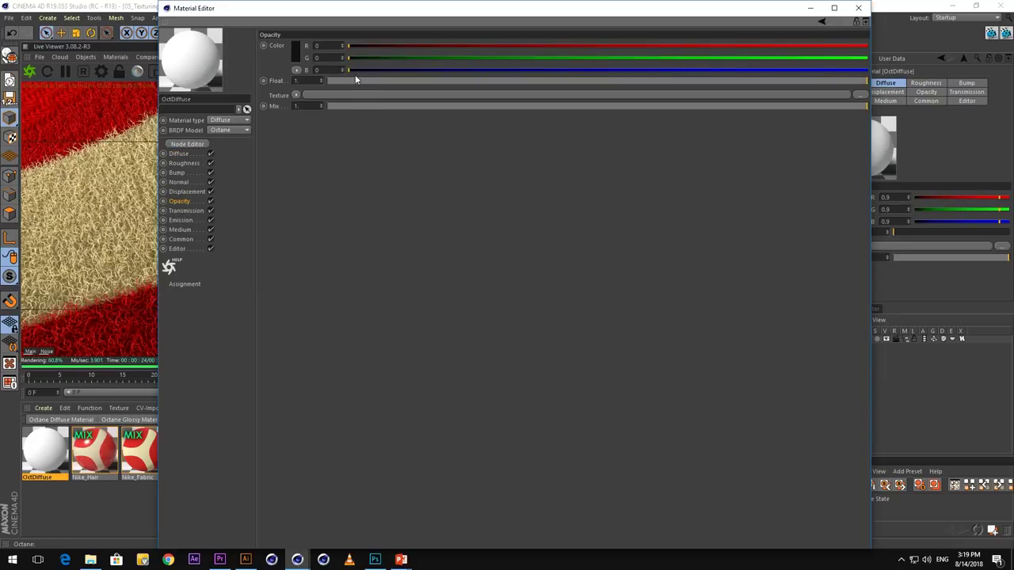
left_click_drag(356, 80, 285, 77)
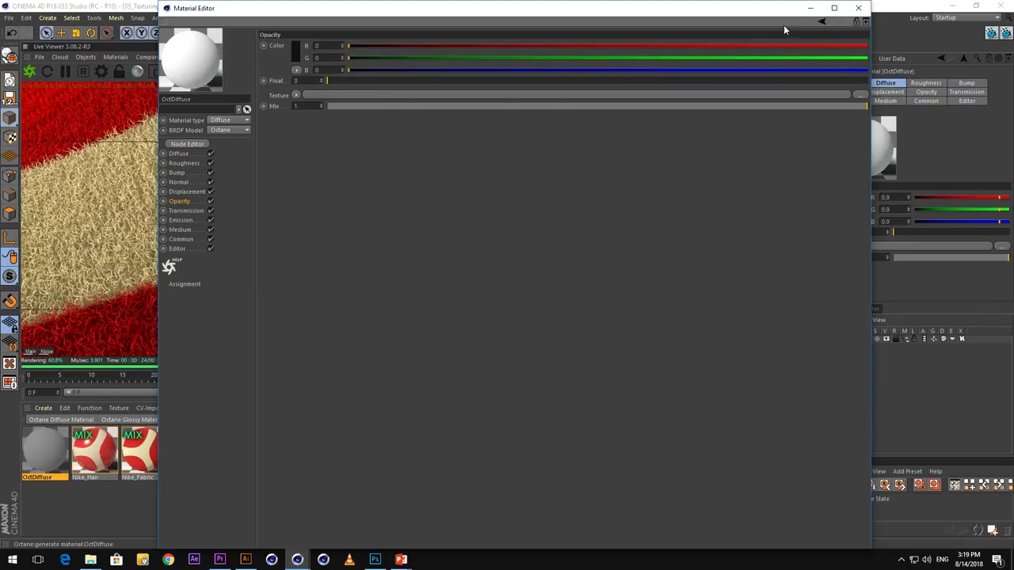
left_click(858, 8)
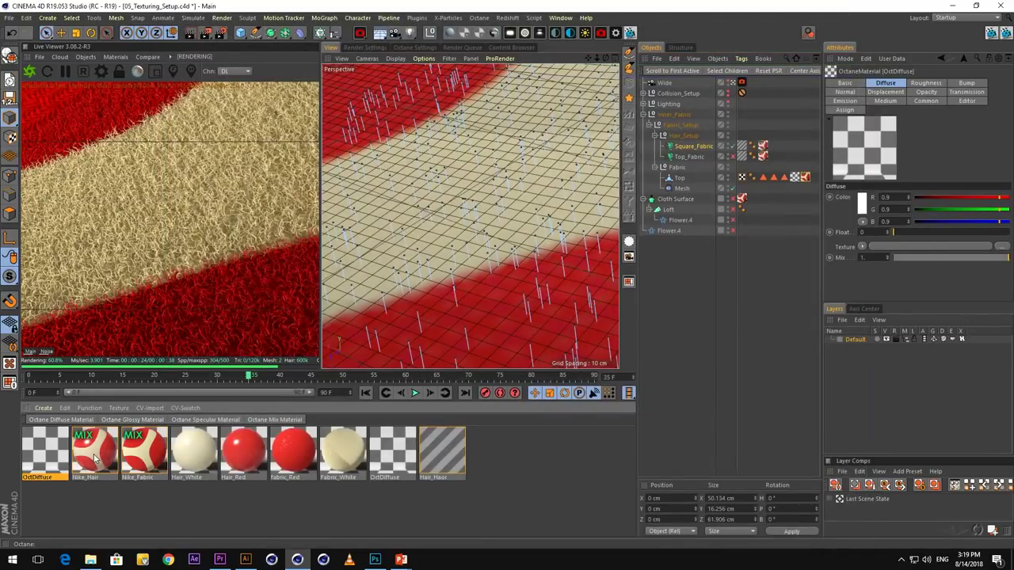
Replace Hair_Red with the transparent OctDiffuse material as Material1 of the Nike_Hair mix material
double_click(91, 448)
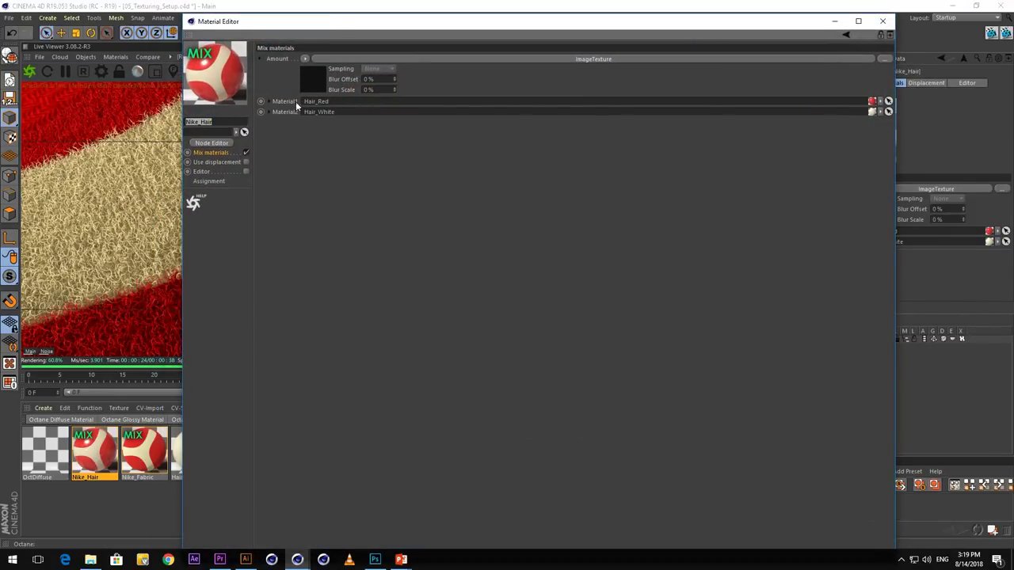
left_click(47, 456)
left_click_drag(329, 129, 324, 102)
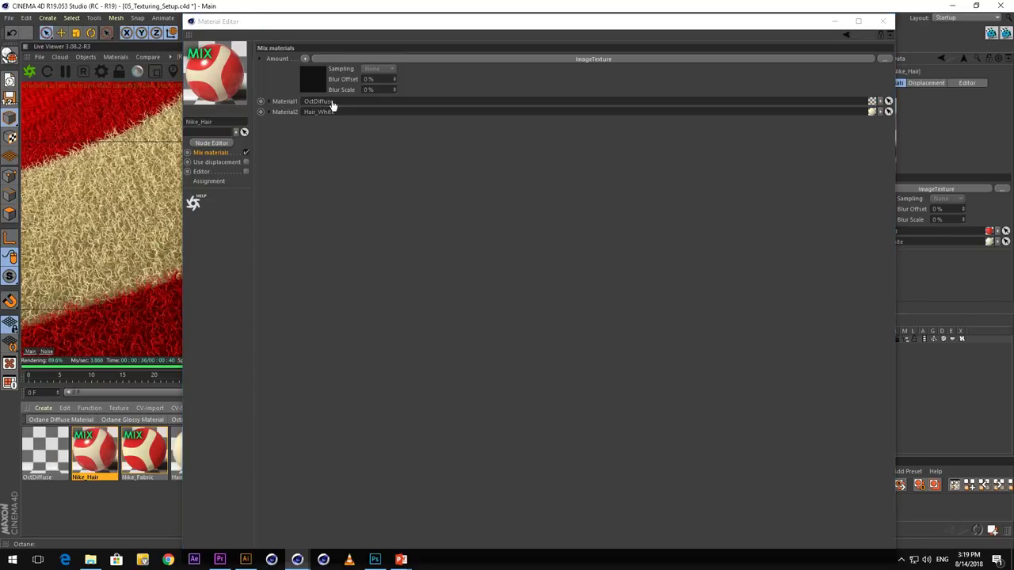
left_click(833, 24)
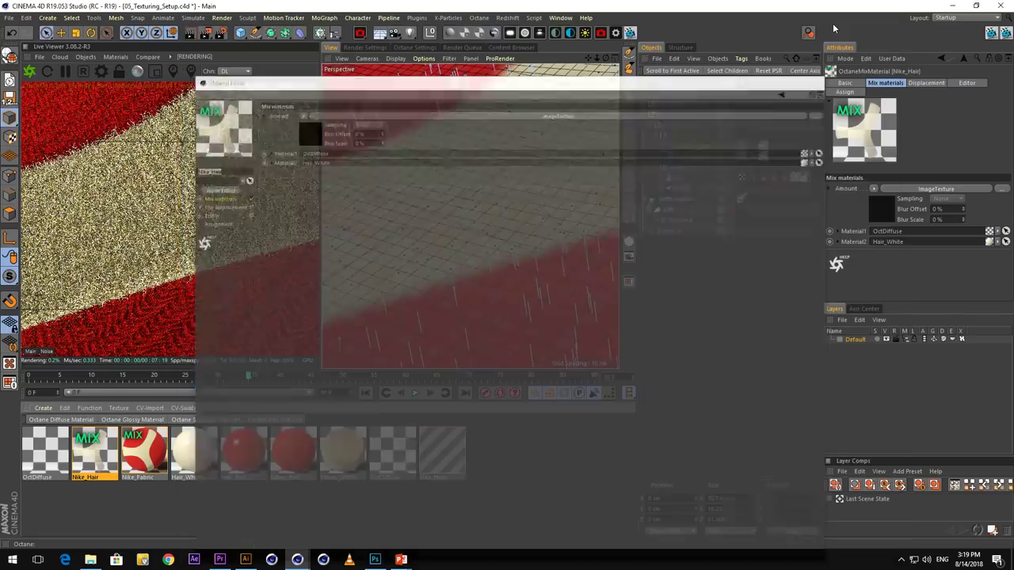
Replace fabric_Red with the transparent OctDiffuse material as Material1 of the Nike_Fabric mix material
scroll(383, 247, "up", 2)
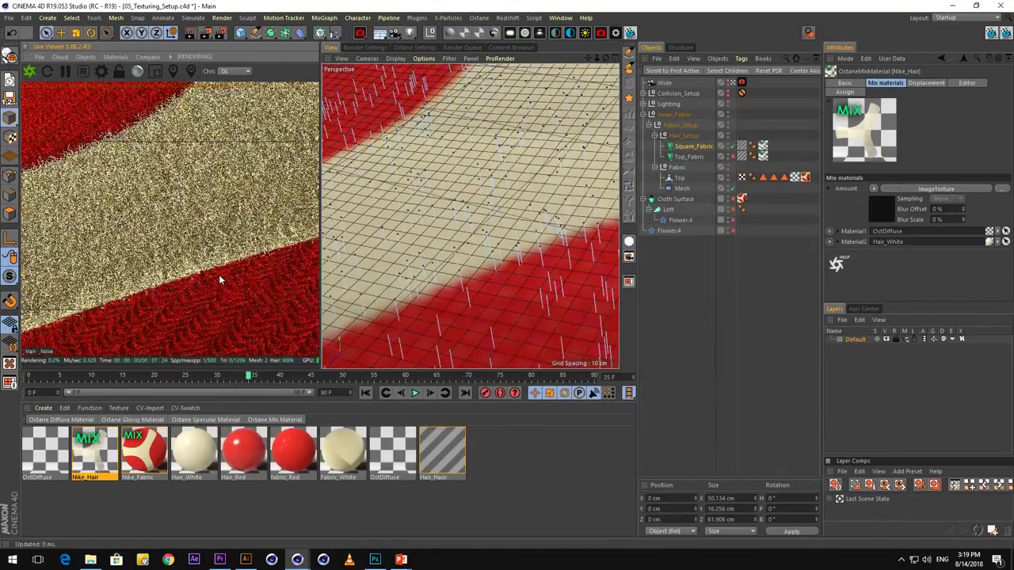
left_click_drag(494, 271, 471, 287, "alt")
right_click_drag(471, 286, 497, 268, "alt")
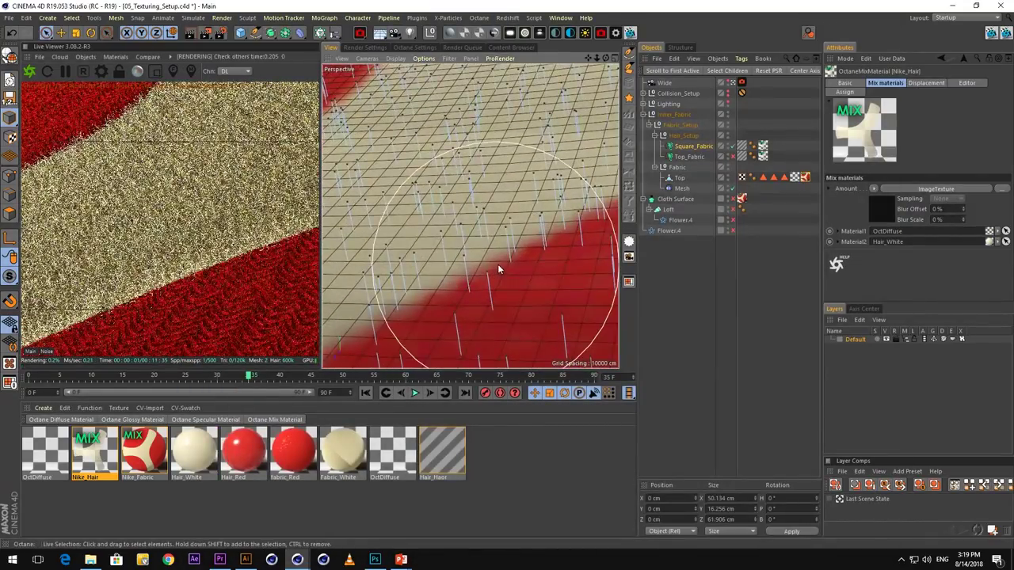
left_click_drag(497, 269, 532, 264, "alt")
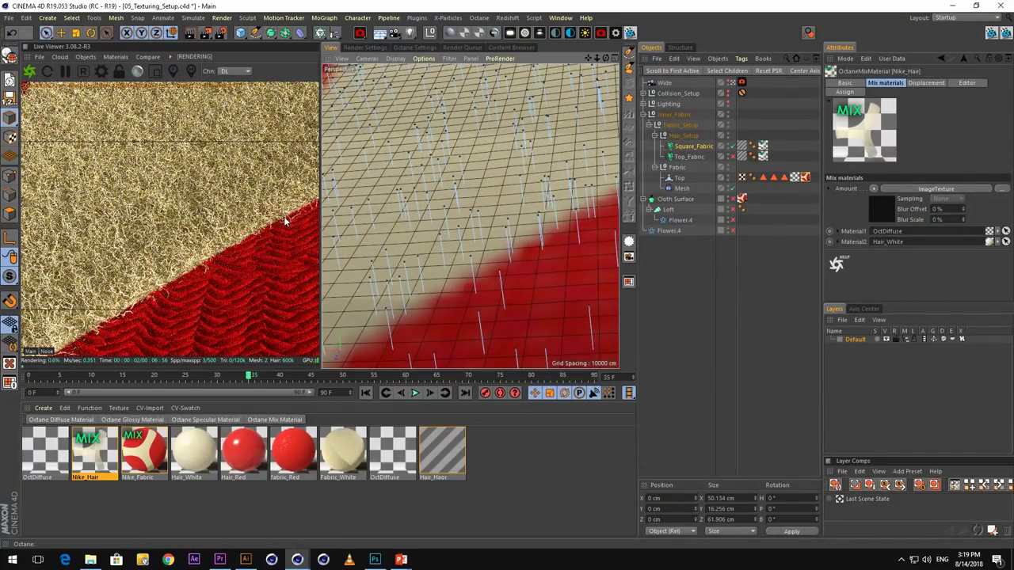
left_click_drag(505, 280, 490, 262, "alt")
left_click(136, 444)
double_click(139, 445)
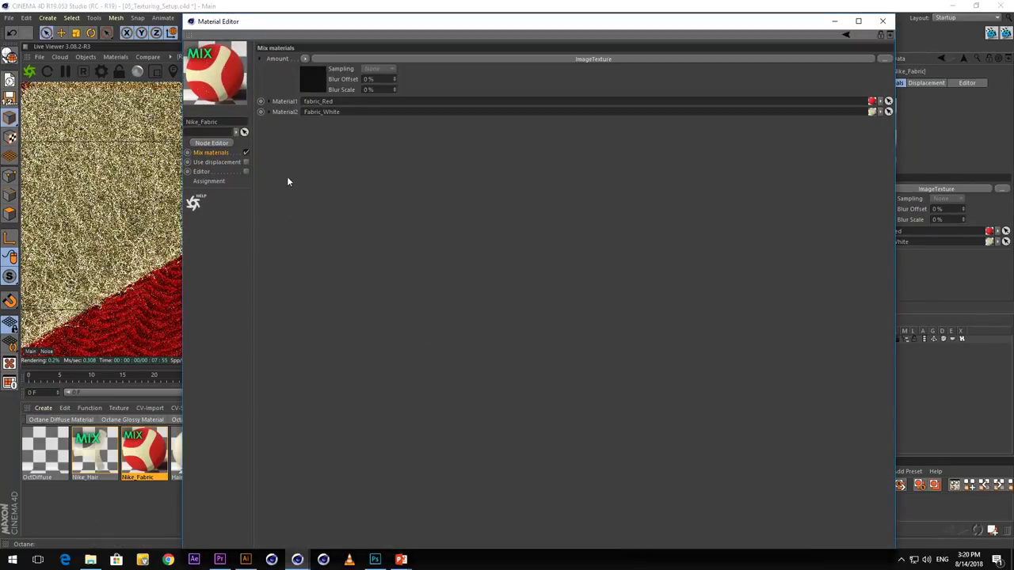
left_click_drag(24, 455, 317, 103)
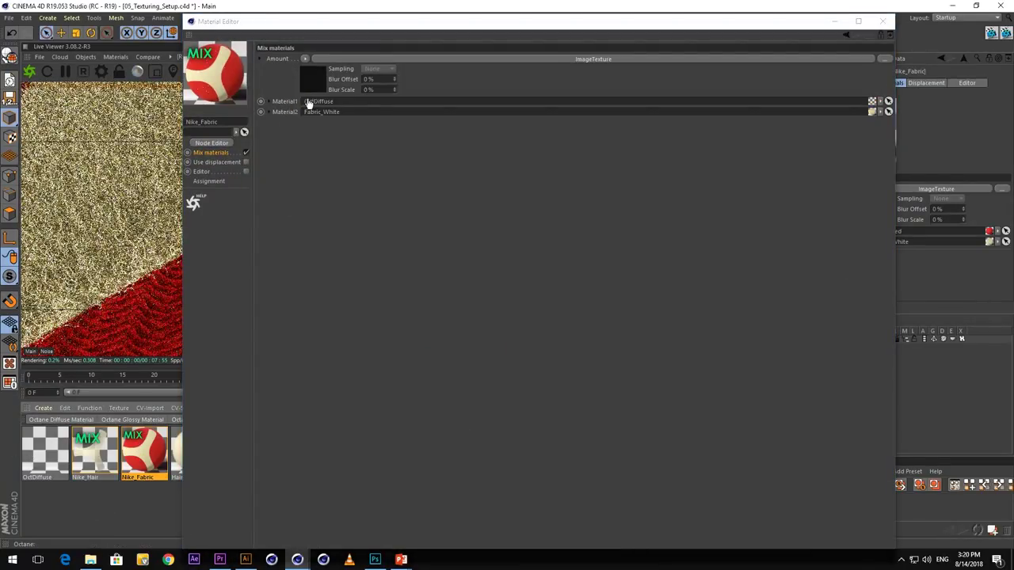
Dismiss the material editor and examine the fabric and hair render with the transparent mix material up close
left_click(835, 23)
right_click_drag(441, 195, 392, 228, "alt")
left_click_drag(393, 232, 459, 202, "alt")
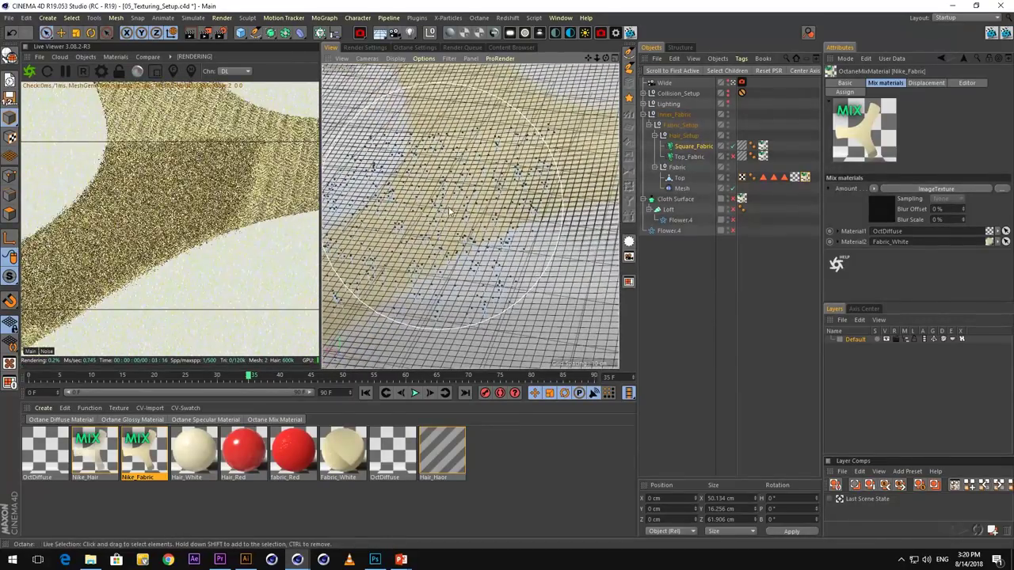
right_click_drag(461, 172, 467, 170, "alt")
left_click_drag(467, 171, 456, 161, "alt")
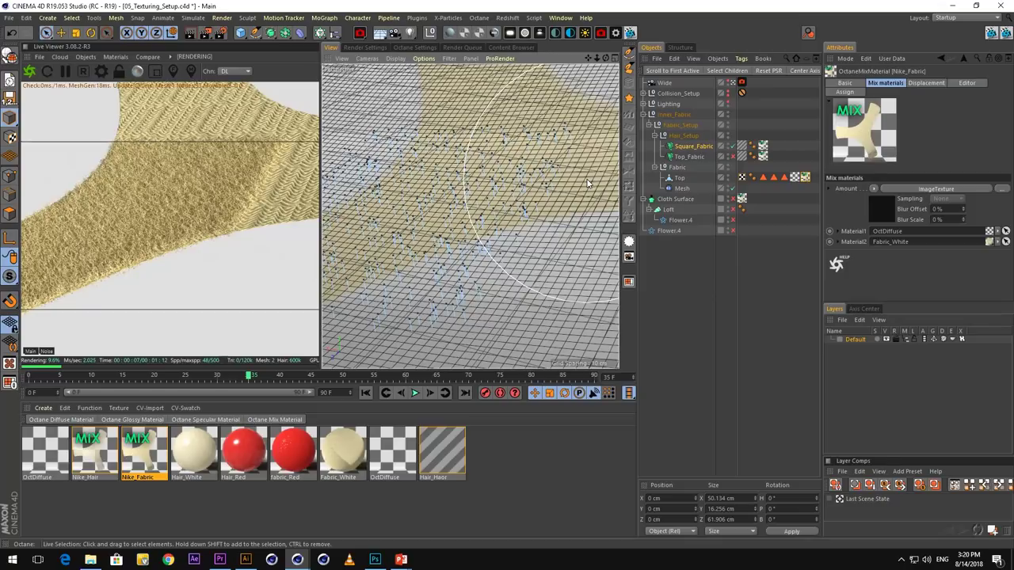
Turn off the Square_Fabric hair and add a new hair object to the whole Top mesh
left_click(734, 147)
left_click(678, 178)
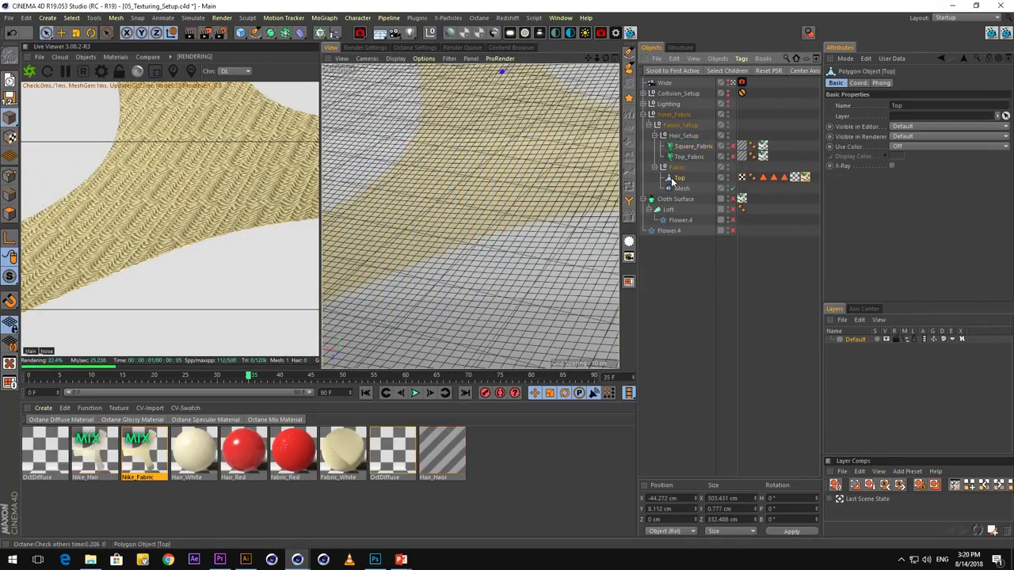
right_click_drag(469, 197, 432, 237, "alt")
left_click(192, 17)
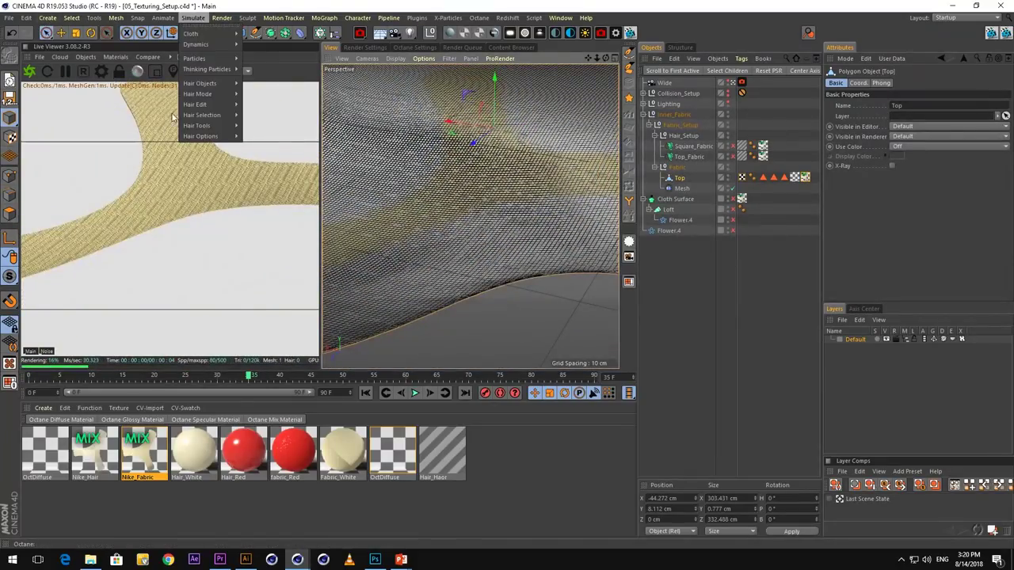
mouse_move(212, 83)
left_click(247, 87)
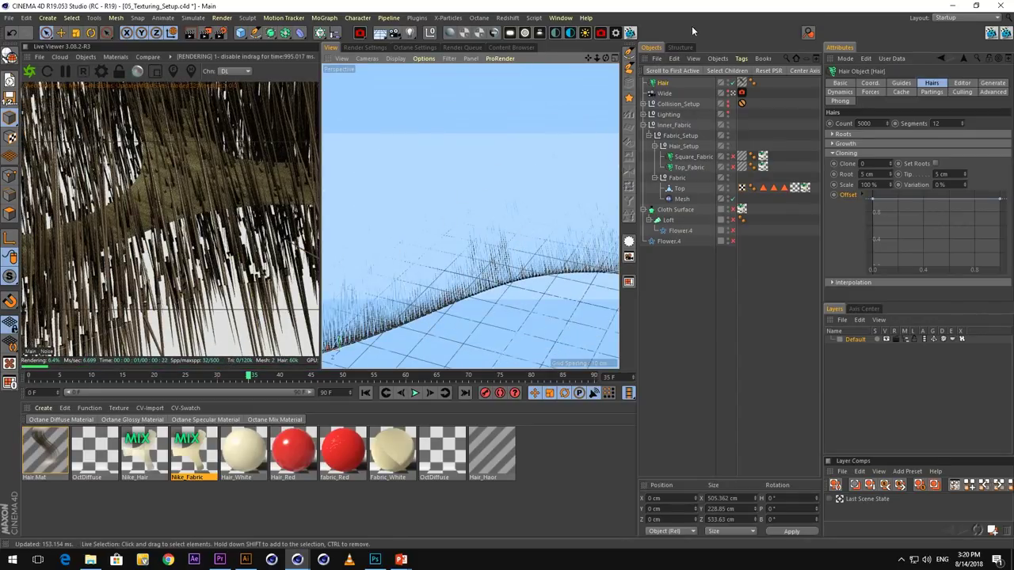
Turn off the new hair and store a partial section of the Top mesh's polygons as a polygon selection
left_click(732, 83)
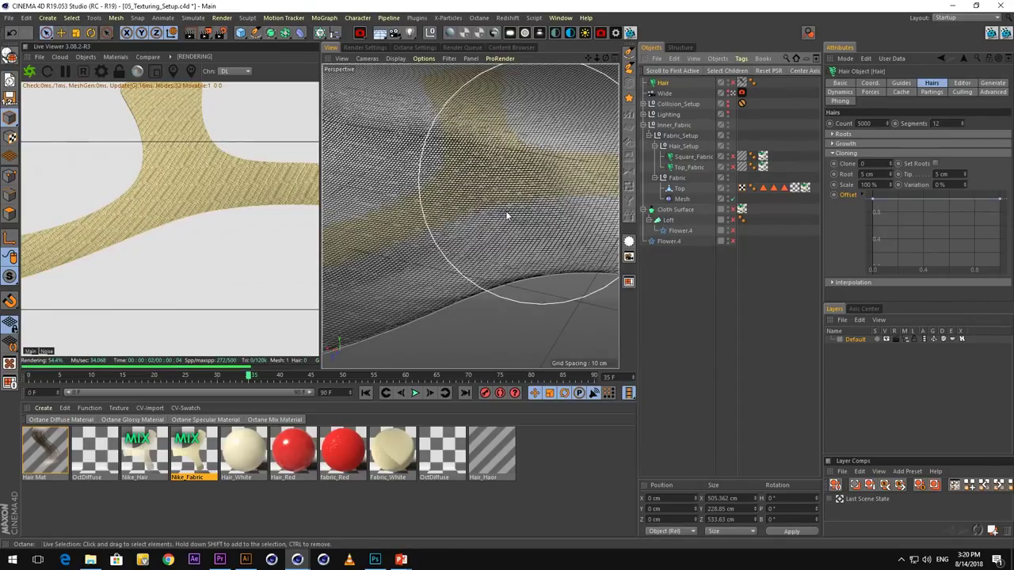
left_click(680, 189)
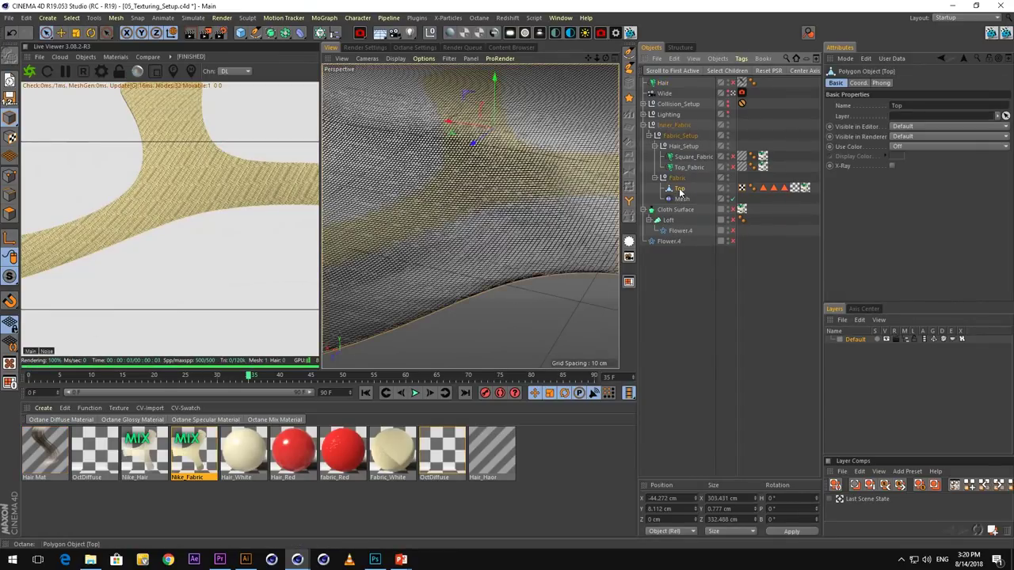
left_click(9, 214)
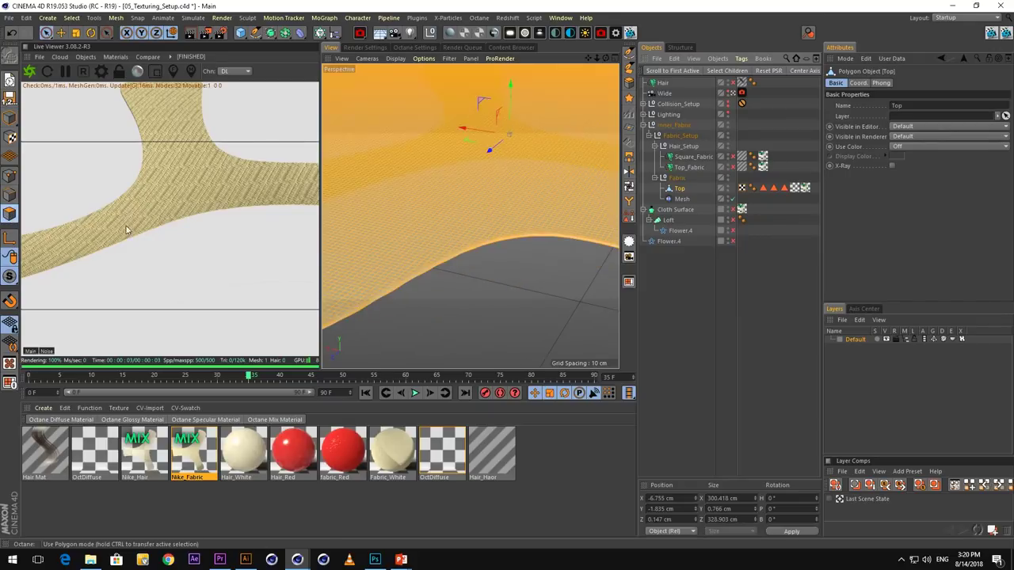
mouse_move(462, 236)
left_mouse_down("alt")
mouse_move(447, 288)
mouse_move(464, 292)
mouse_move(271, 122)
mouse_move(371, 254)
left_mouse_up("alt")
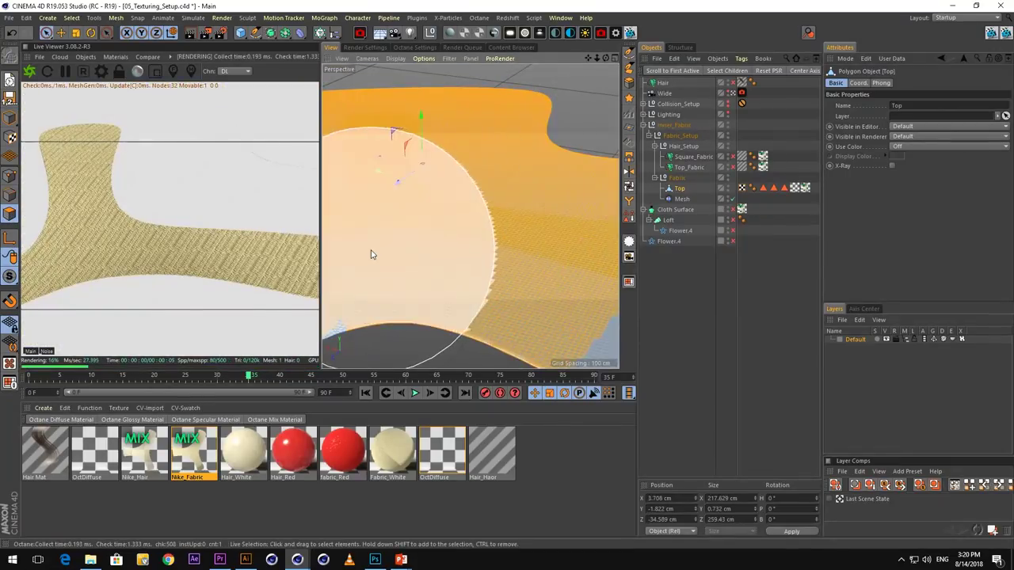
middle_click_drag(515, 218, 576, 230, "alt")
mouse_move(515, 216)
right_mouse_down("alt")
mouse_move(486, 244)
mouse_move(489, 235)
right_mouse_up("alt")
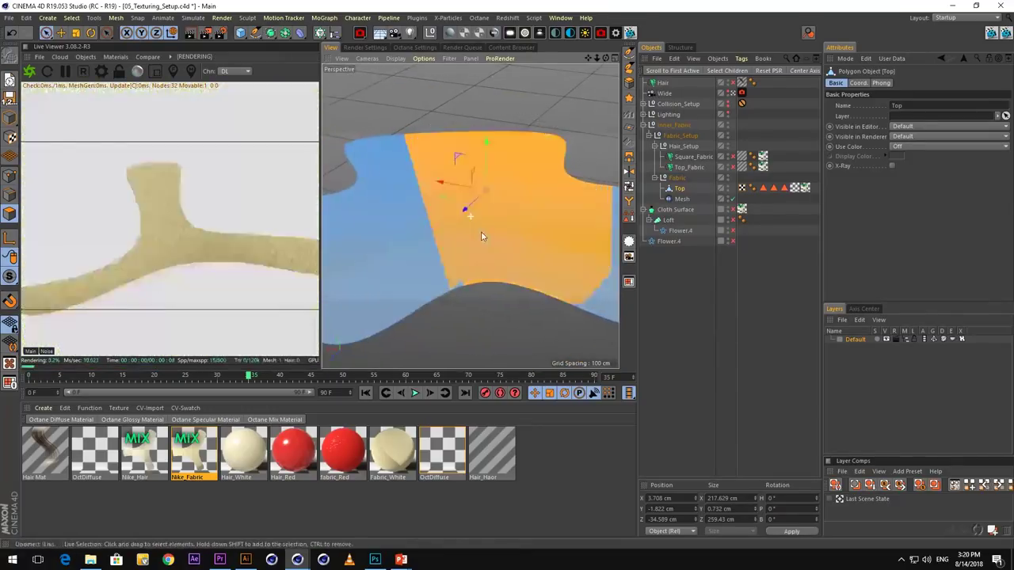
middle_click_drag(489, 235, 419, 254, "alt")
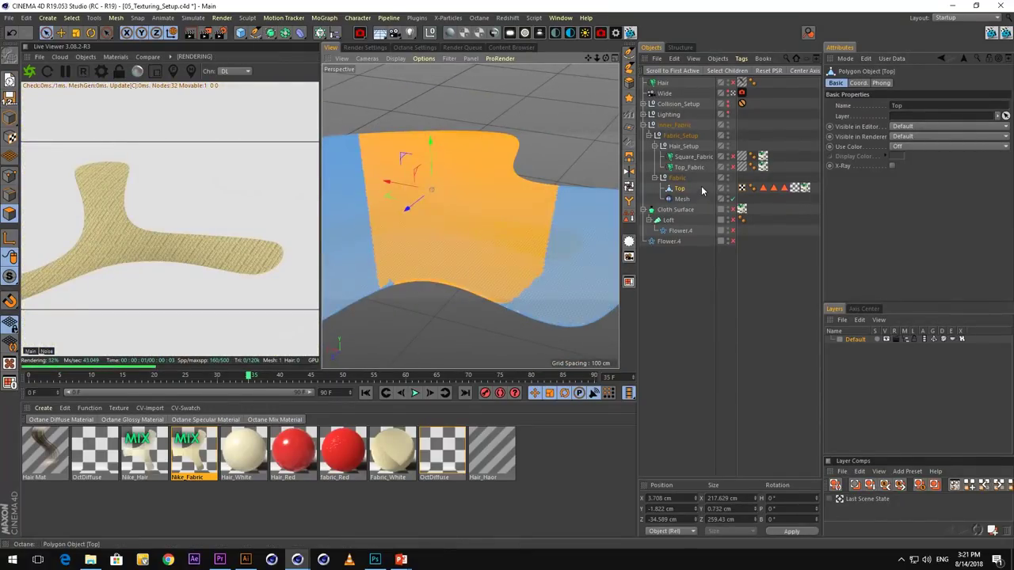
left_click(629, 221)
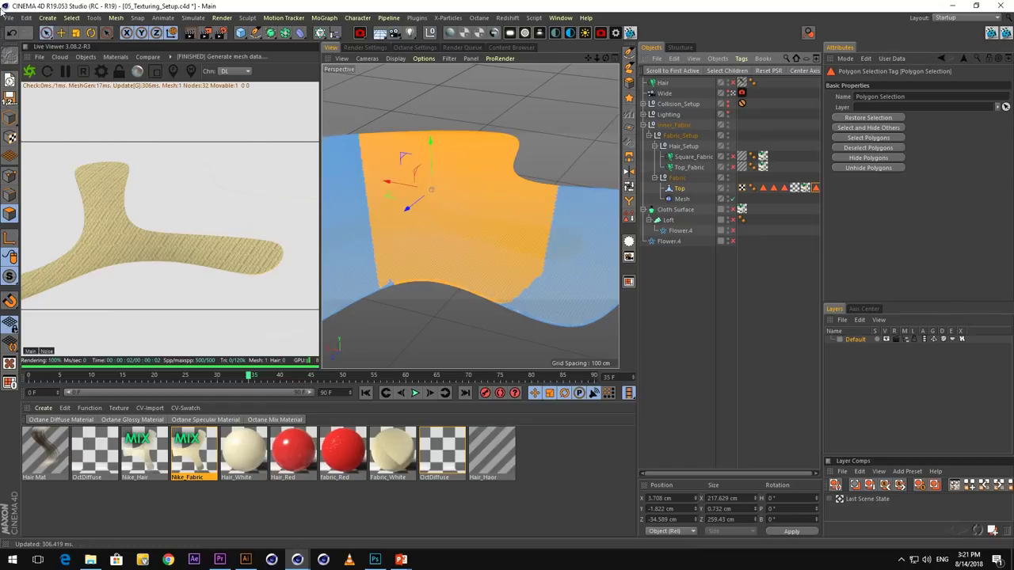
Add a hair object to the stored polygon selection and set its guide length to 1 cm
left_click(192, 18)
mouse_move(201, 88)
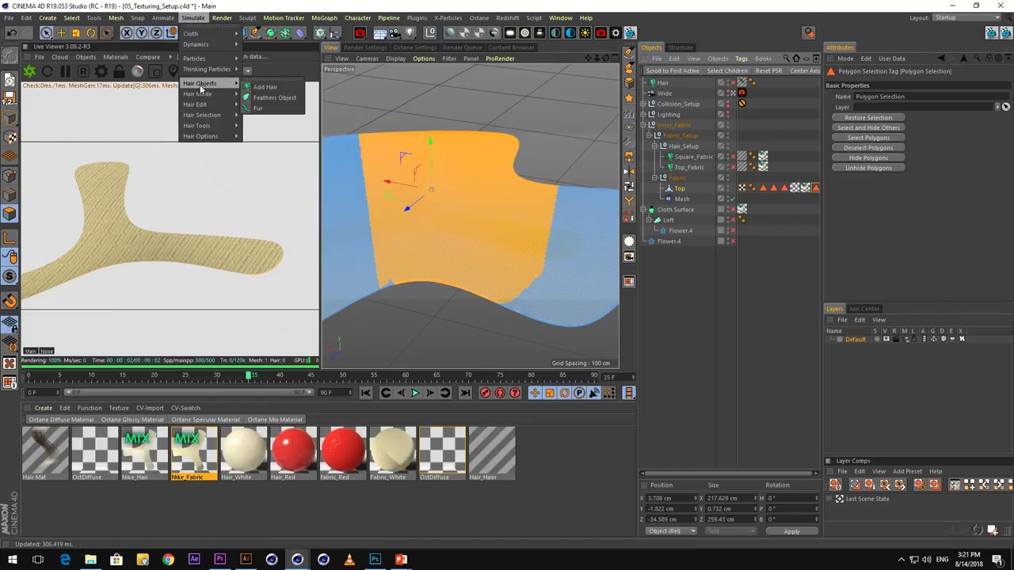
left_click(267, 88)
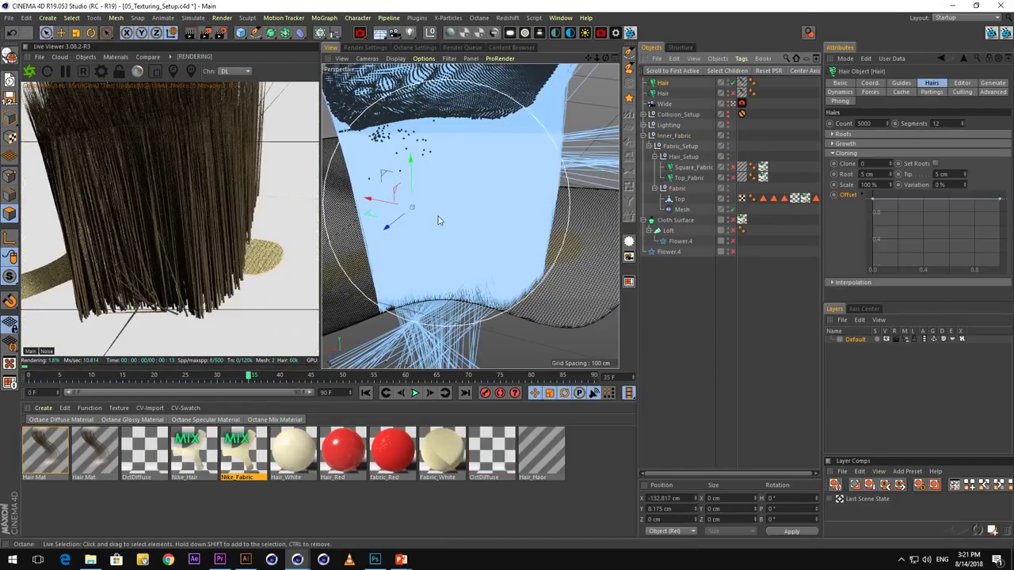
mouse_move(454, 219)
left_mouse_down("alt")
mouse_move(496, 204)
mouse_move(450, 213)
left_mouse_up("alt")
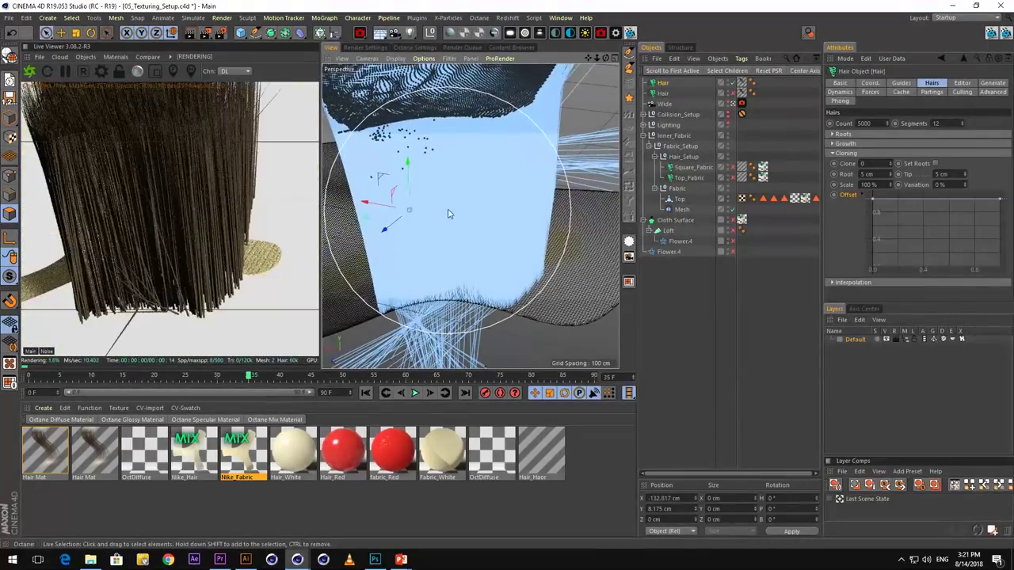
right_click_drag(448, 210, 482, 201, "alt")
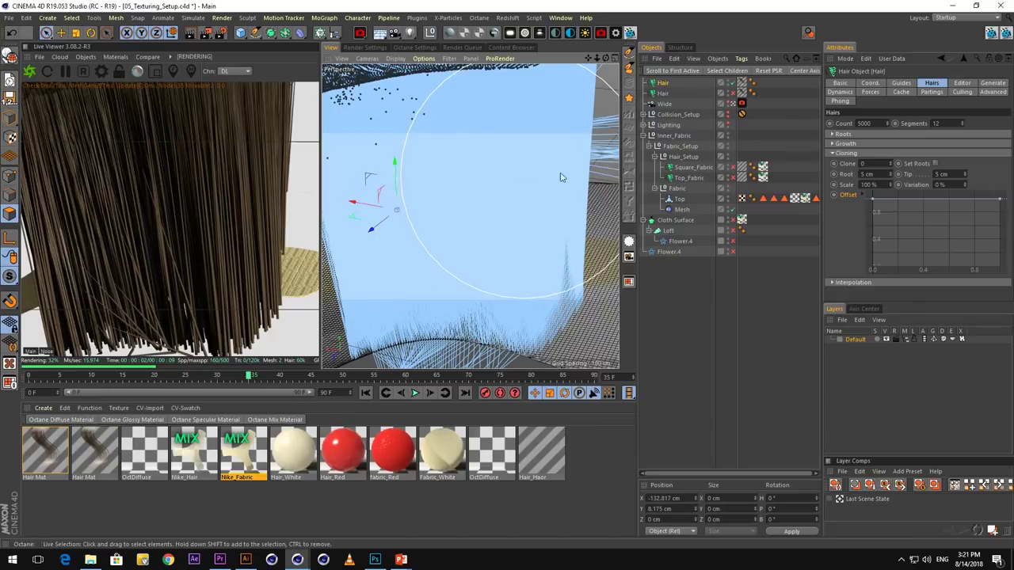
left_click(901, 83)
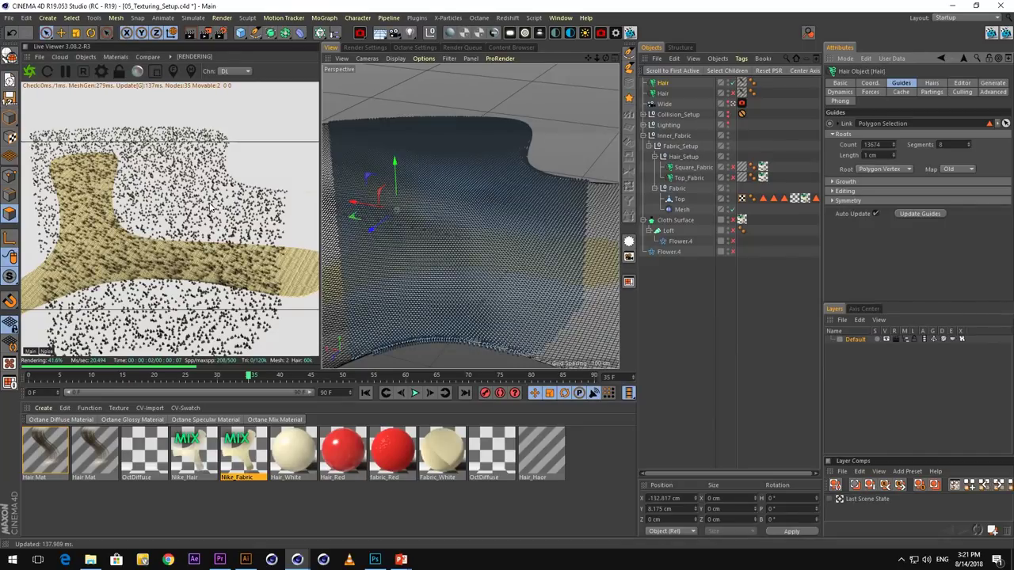
Review the Thickness, Kink and Density settings of the second Hair Mat material
double_click(102, 453)
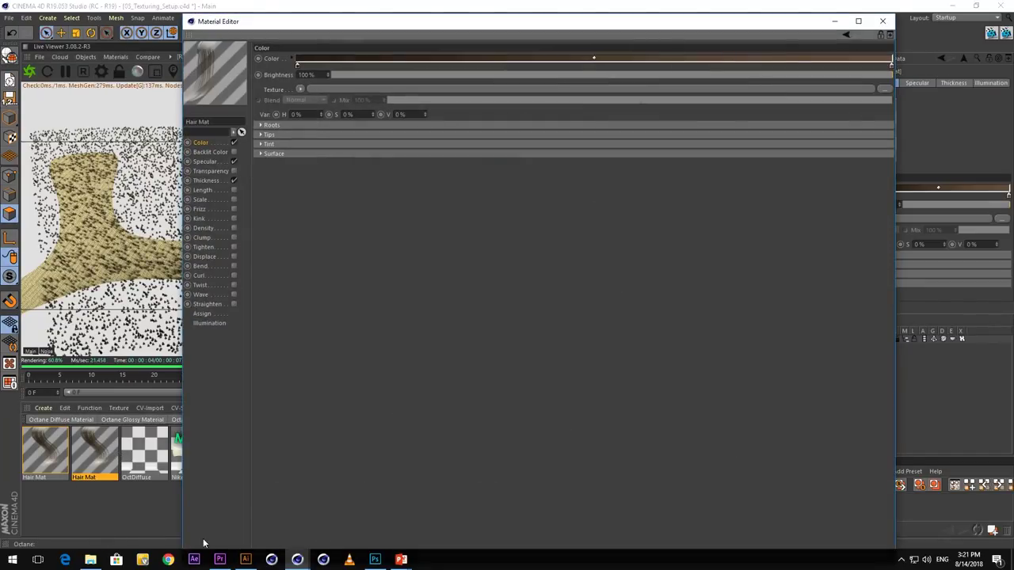
left_click(212, 180)
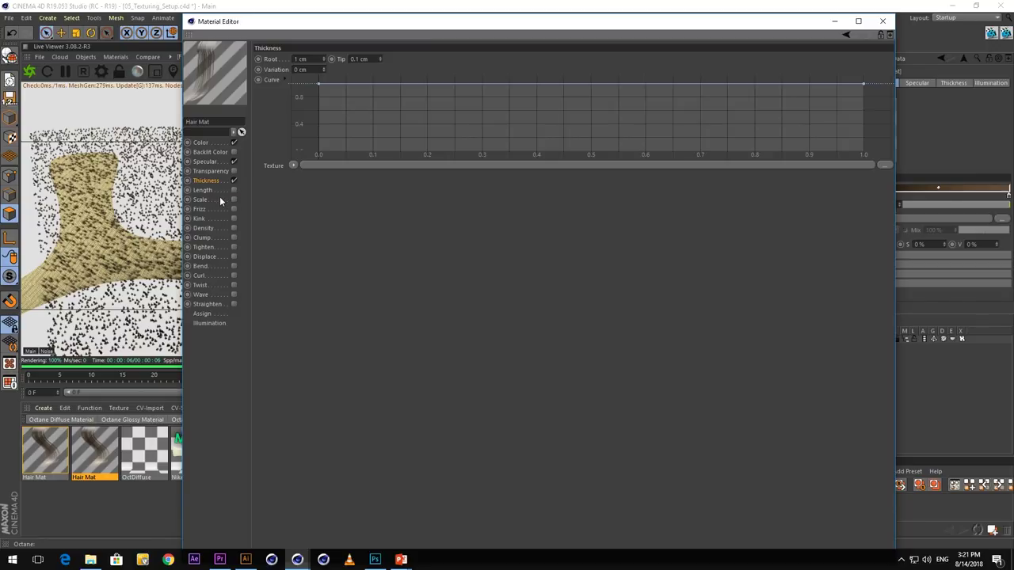
left_click(210, 218)
left_click(207, 227)
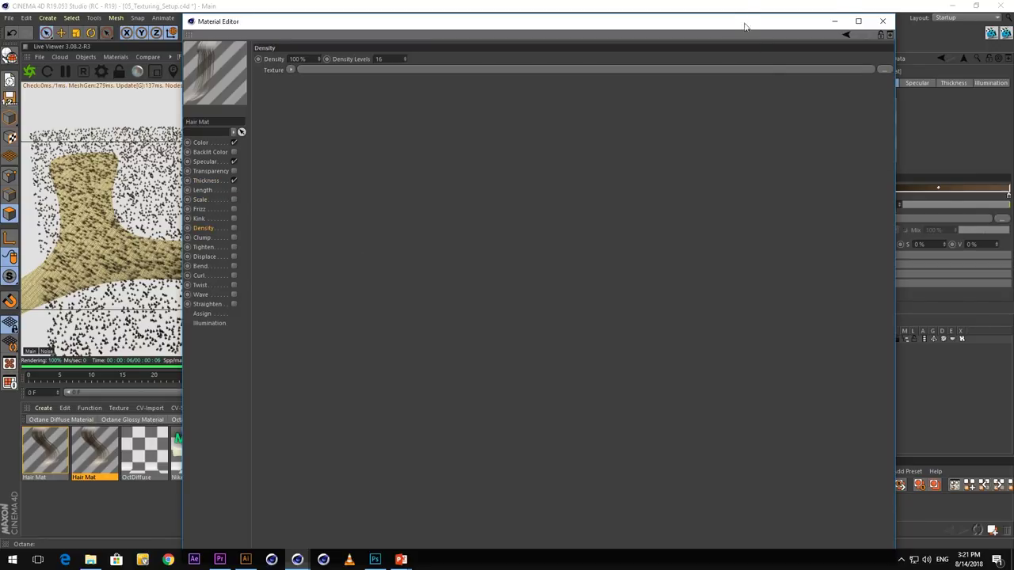
left_click(883, 24)
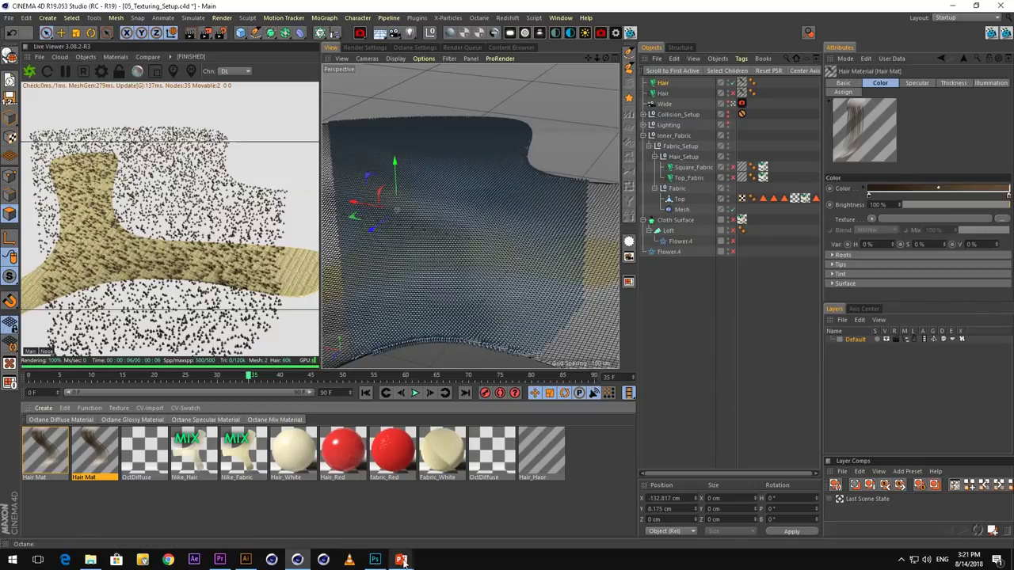
Switch to the running PowerPoint slide show to view the finished fabric render
mouse_move(402, 560)
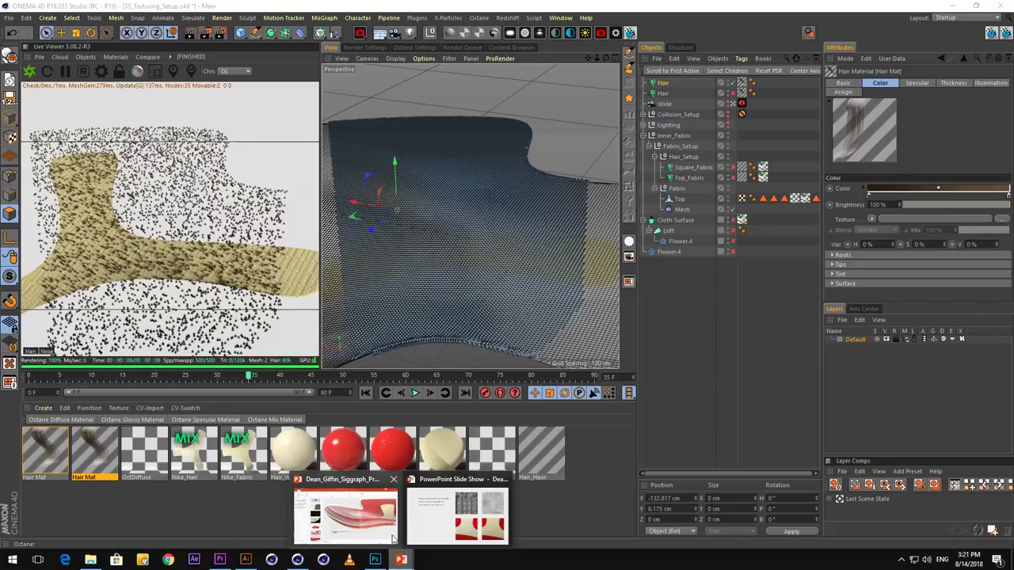
left_click(437, 518)
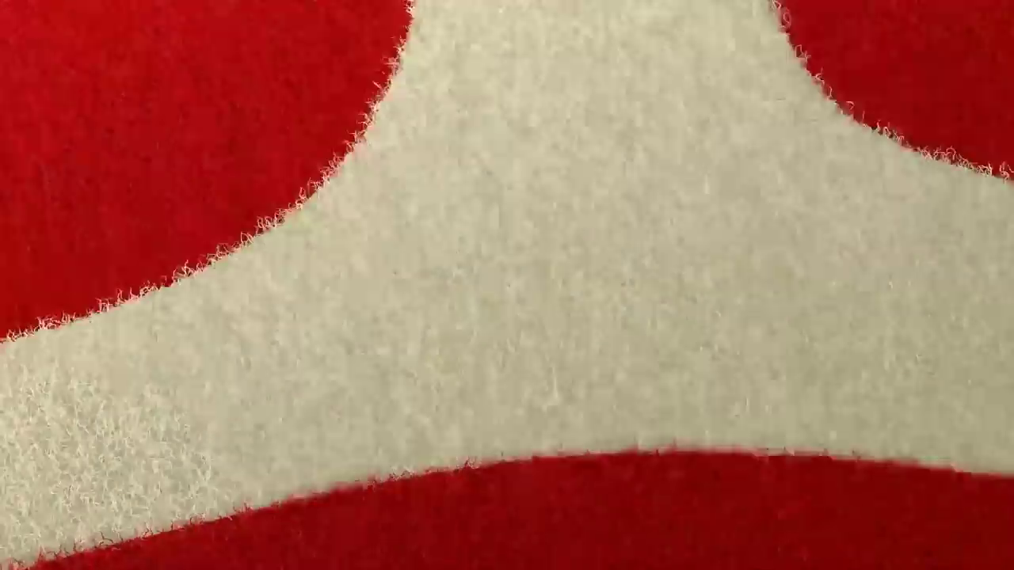